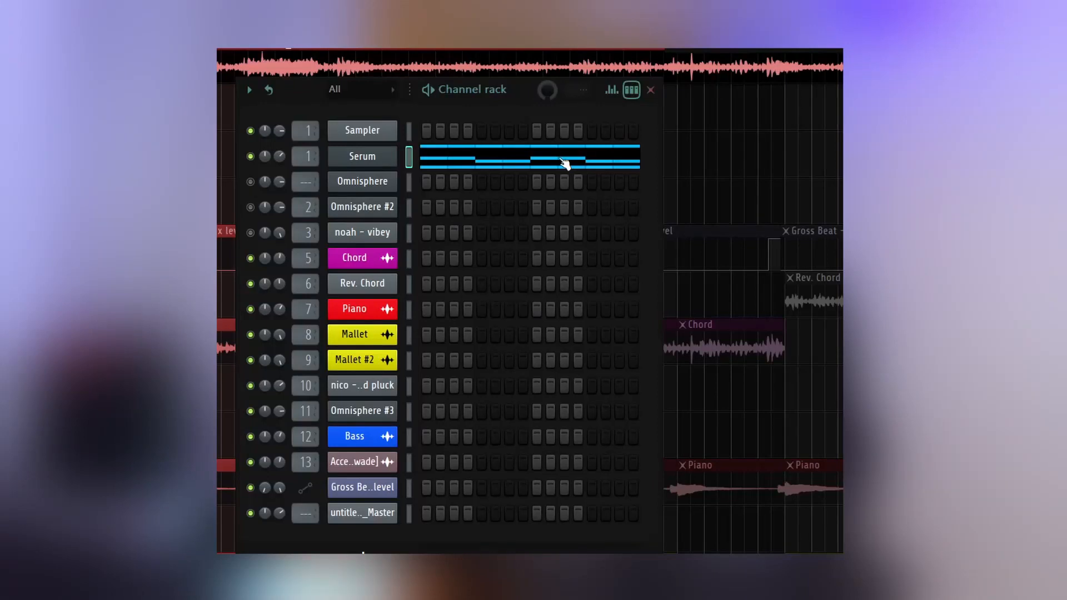
- Open the Serum channel's chord pattern in the piano roll and fit all eight bars in view
{"action": "right_click", "coordinate": [369, 155]}
{"action": "left_click", "coordinate": [400, 149]}
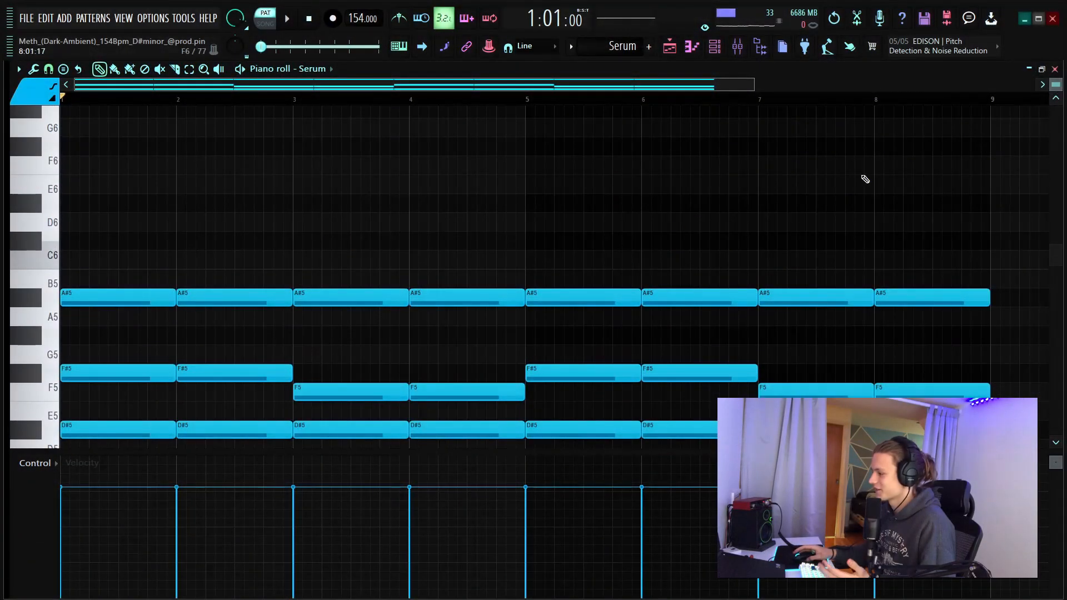
{"action": "scroll", "coordinate": [567, 269], "scroll_direction": "up", "scroll_amount": 1}
{"action": "scroll", "coordinate": [232, 99], "scroll_direction": "down", "scroll_amount": 2}
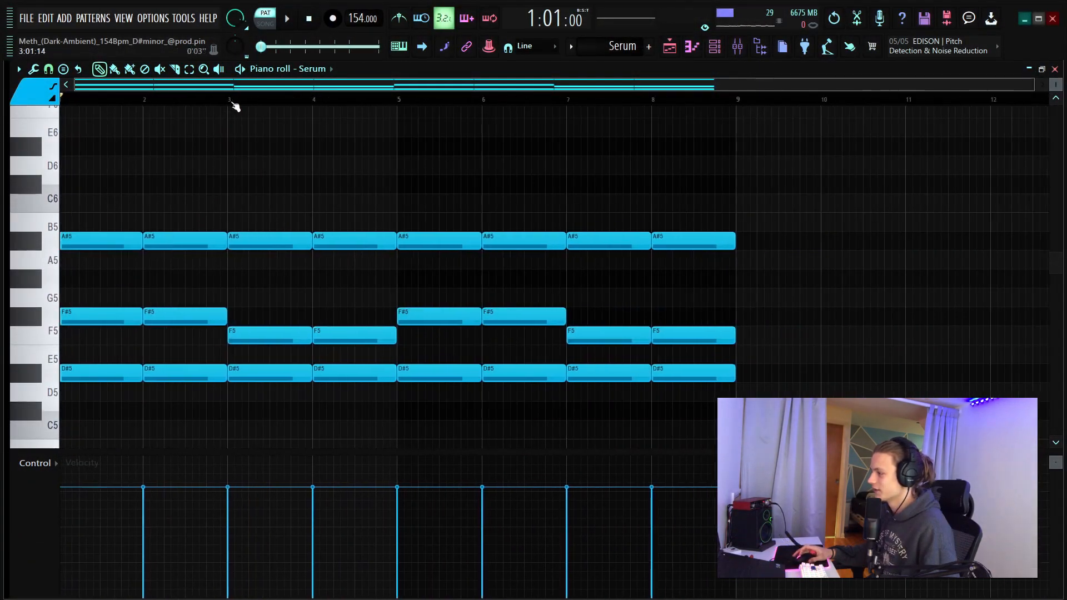
- Remove the Serum channel's mixer track assignment in the channel rack
{"action": "left_click", "coordinate": [804, 46]}
{"action": "left_click", "coordinate": [714, 48]}
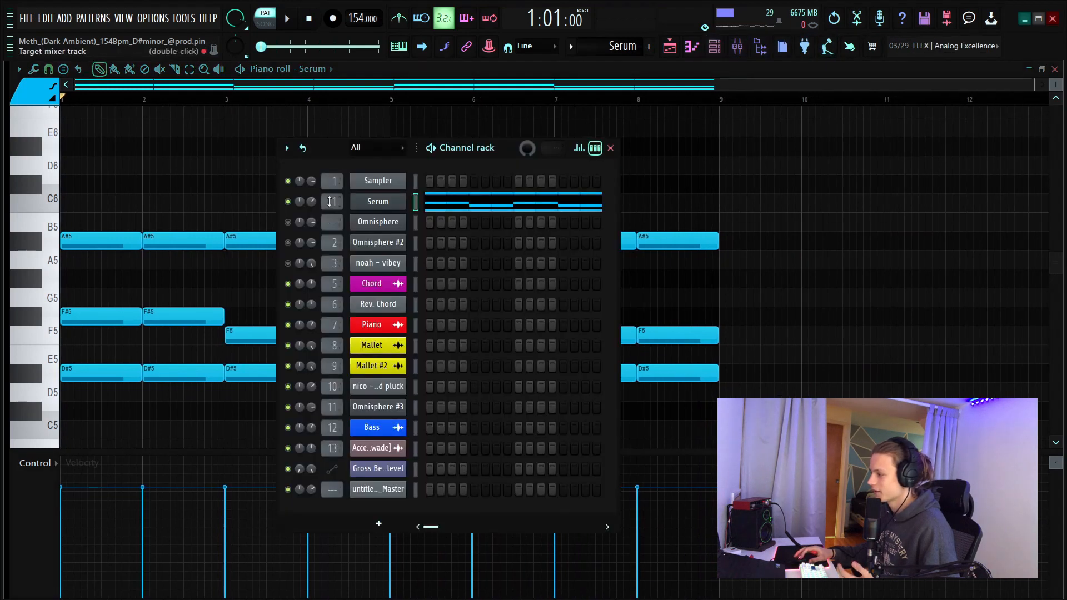
{"action": "key", "text": "F6"}
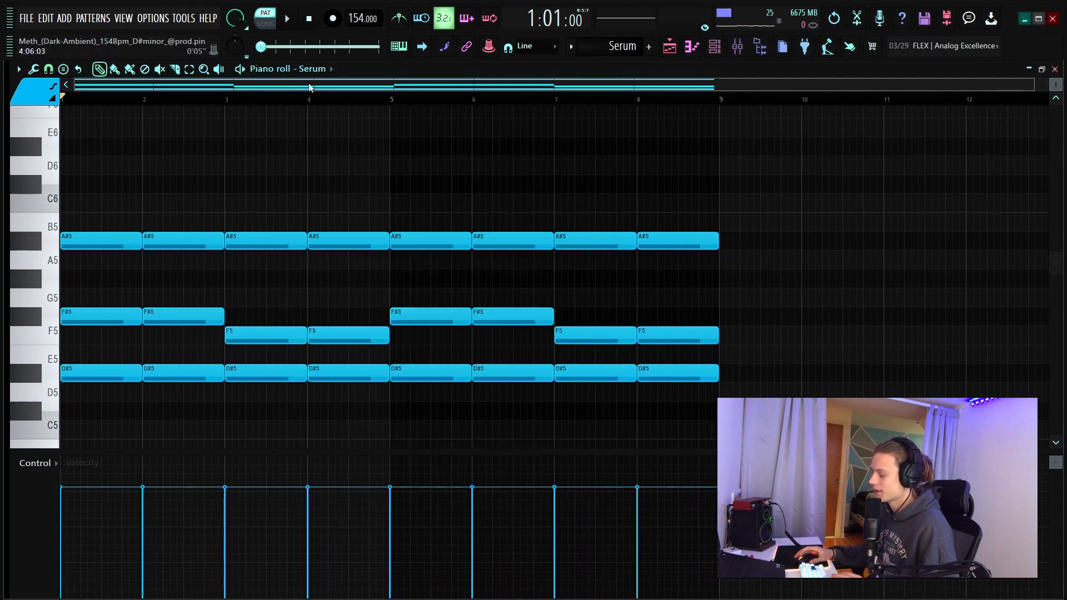
- Select bars 1 to 4 of the Serum chord pattern and play back that section
{"action": "scroll", "coordinate": [172, 103], "scroll_direction": "up", "scroll_amount": 1}
{"action": "scroll", "coordinate": [200, 110], "scroll_direction": "up", "scroll_amount": 3}
{"action": "scroll", "coordinate": [367, 107], "scroll_direction": "down", "scroll_amount": 2}
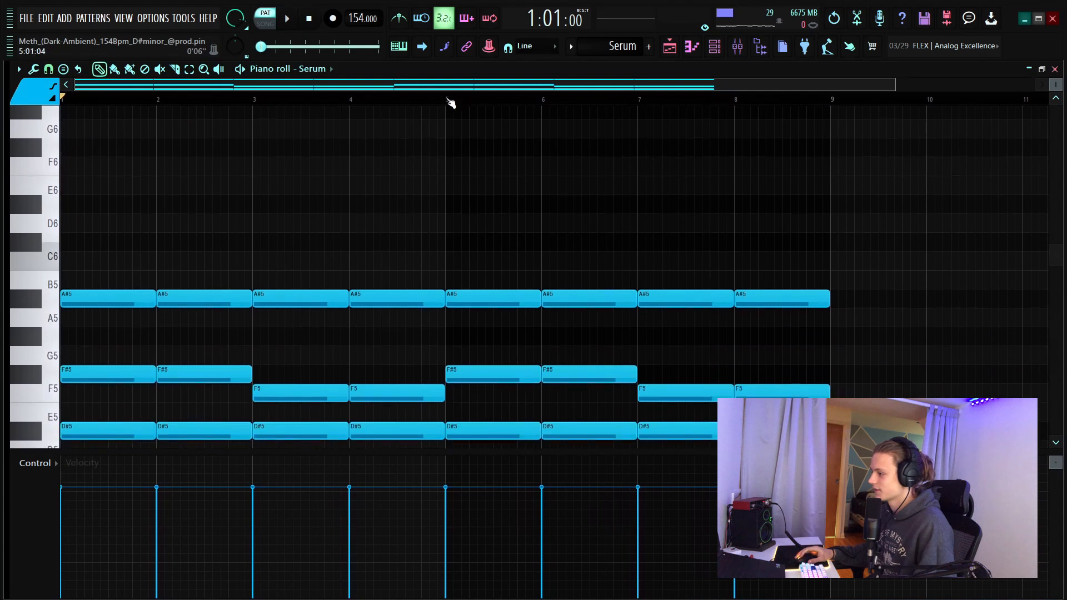
{"action": "left_click_drag", "start_coordinate": [447, 101], "coordinate": [62, 101]}
{"action": "scroll", "coordinate": [595, 203], "scroll_direction": "down", "scroll_amount": 4}
{"action": "scroll", "coordinate": [595, 202], "scroll_direction": "up", "scroll_amount": 1}
{"action": "key", "text": "space"}
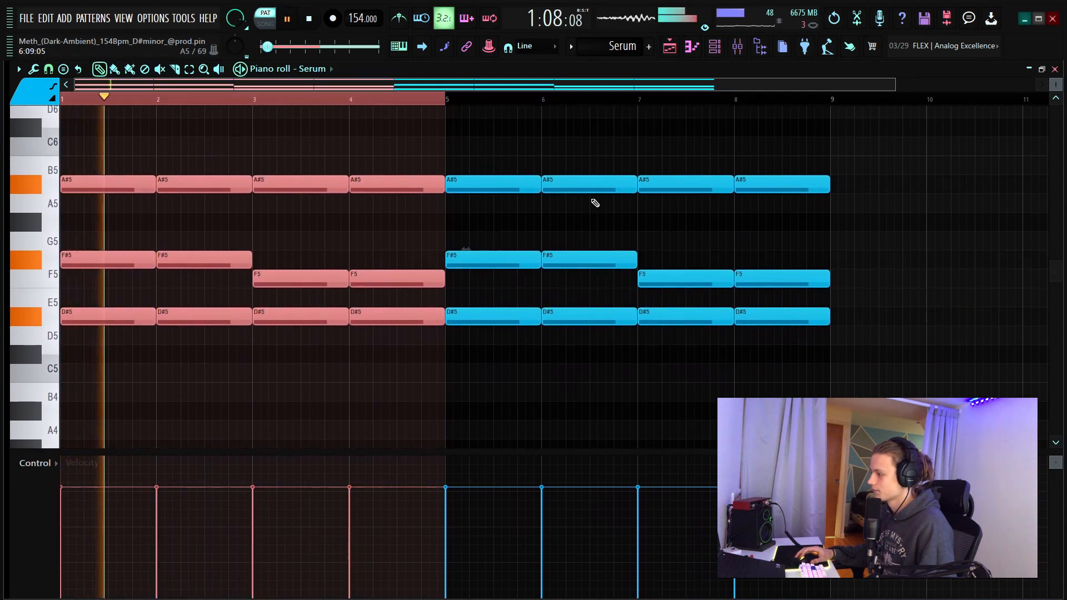
{"action": "scroll", "coordinate": [595, 203], "scroll_direction": "up", "scroll_amount": 1}
{"action": "scroll", "coordinate": [573, 202], "scroll_direction": "down", "scroll_amount": 1}
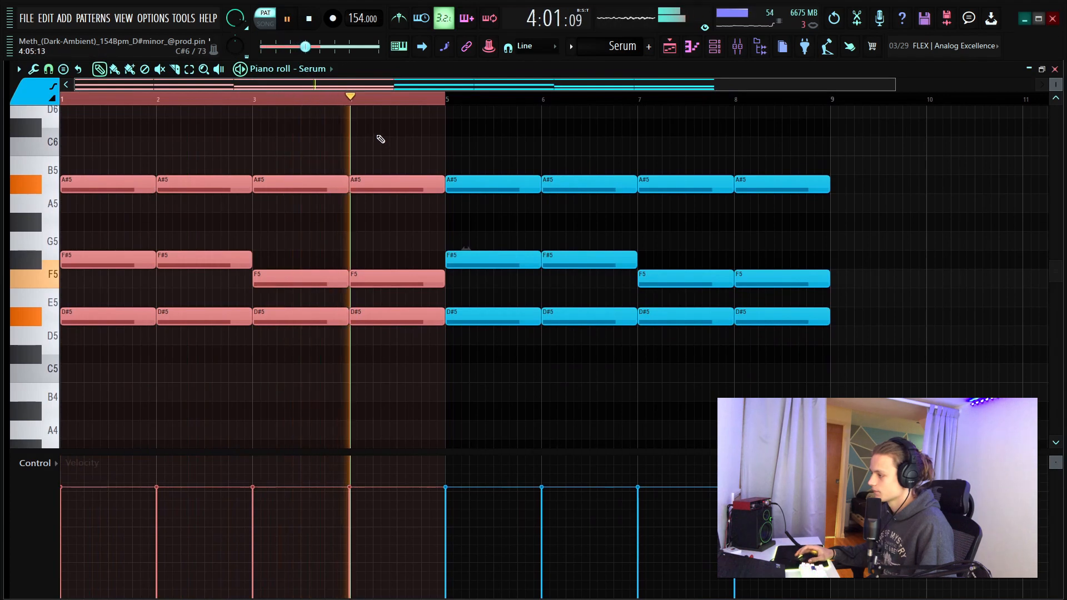
{"action": "key", "text": "space"}
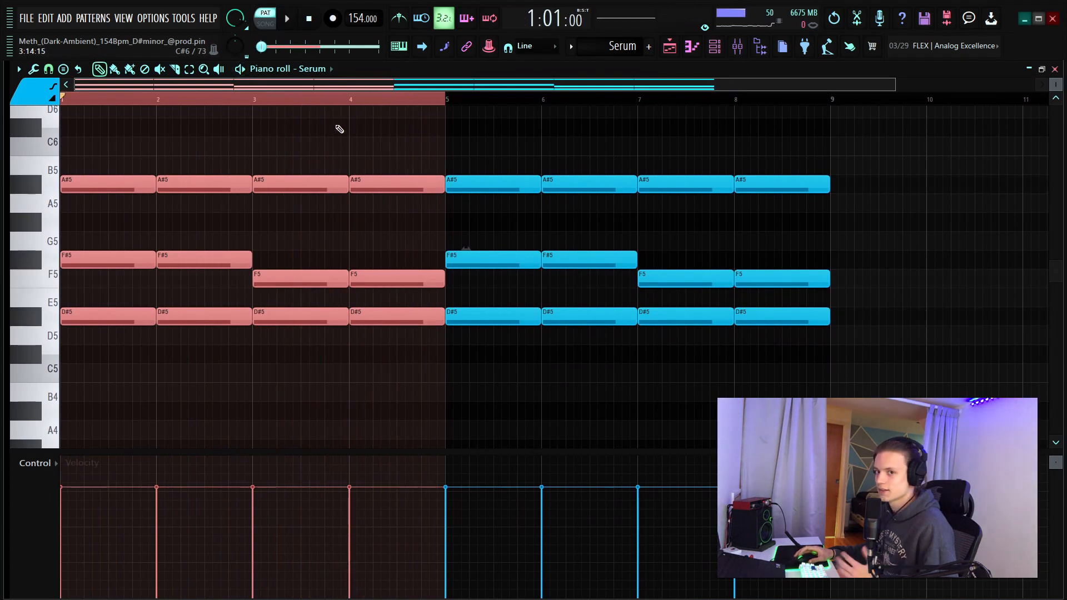
- Route the Serum channel back to mixer track 1 and play the full chord pattern
{"action": "key", "text": "F6"}
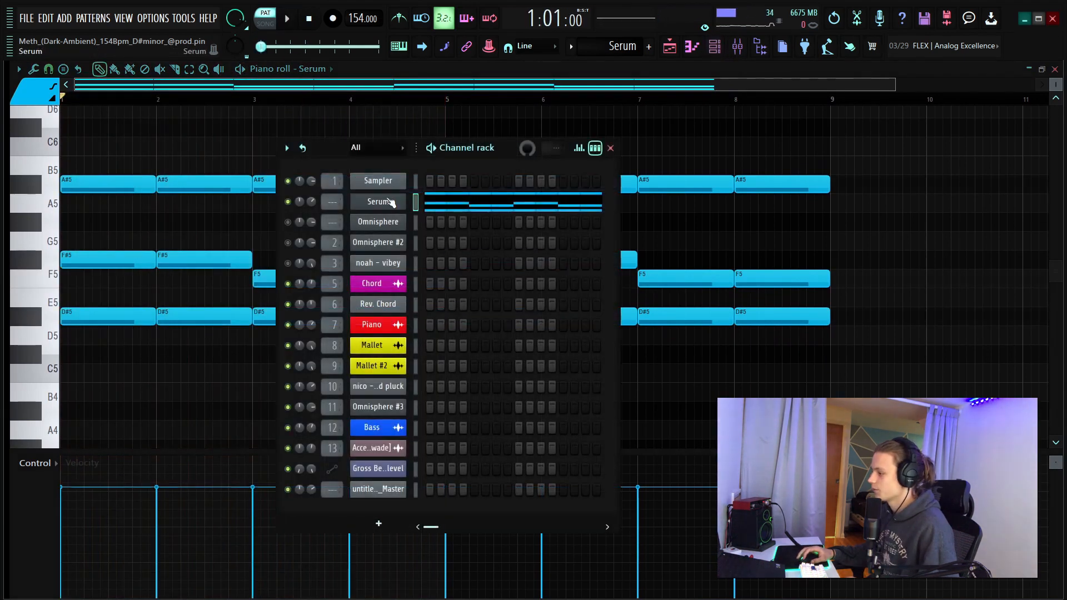
{"action": "key", "text": "F6"}
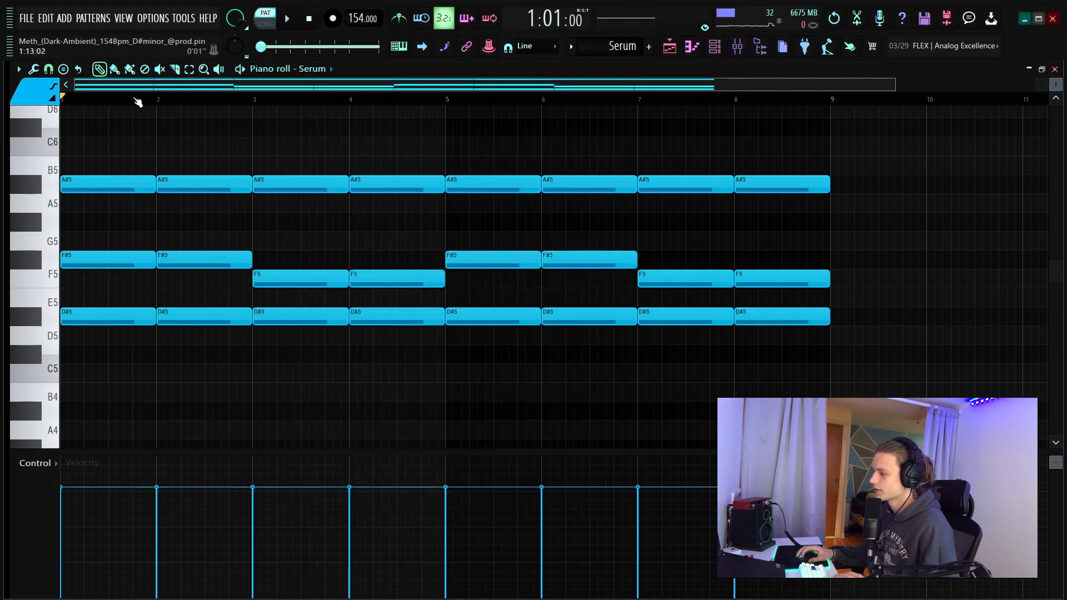
{"action": "key", "text": "space"}
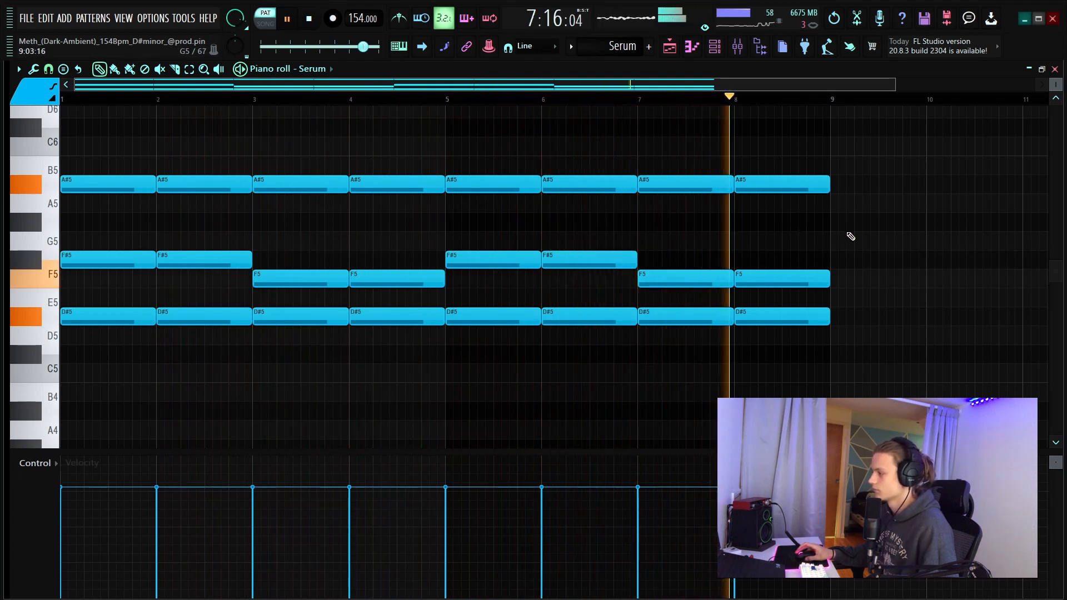
{"action": "key", "text": "space"}
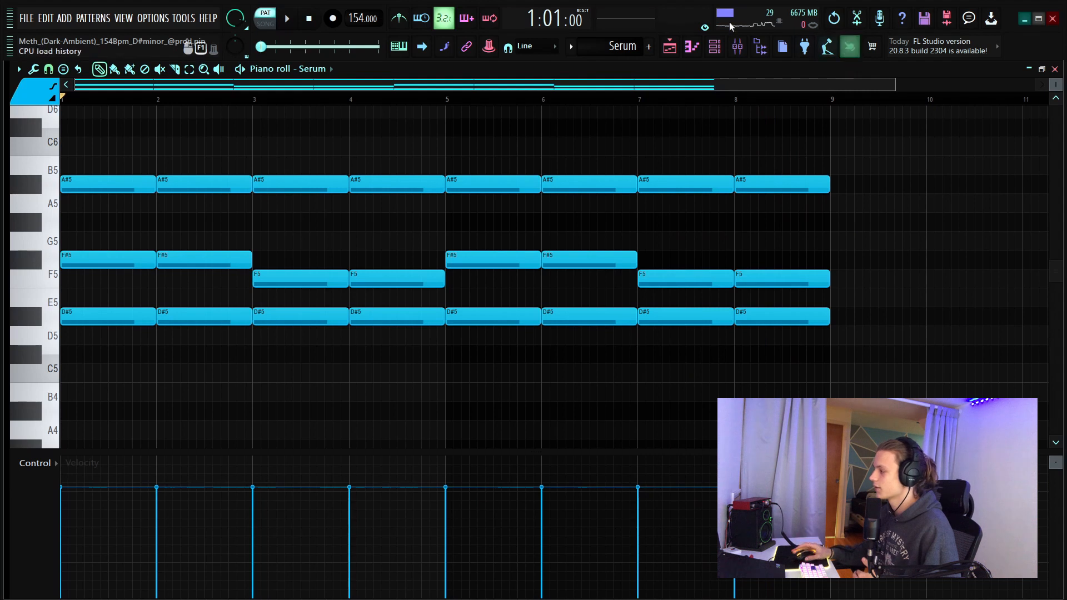
- Examine the HalfTime effect's settings on mixer Insert 1
{"action": "left_click", "coordinate": [741, 47]}
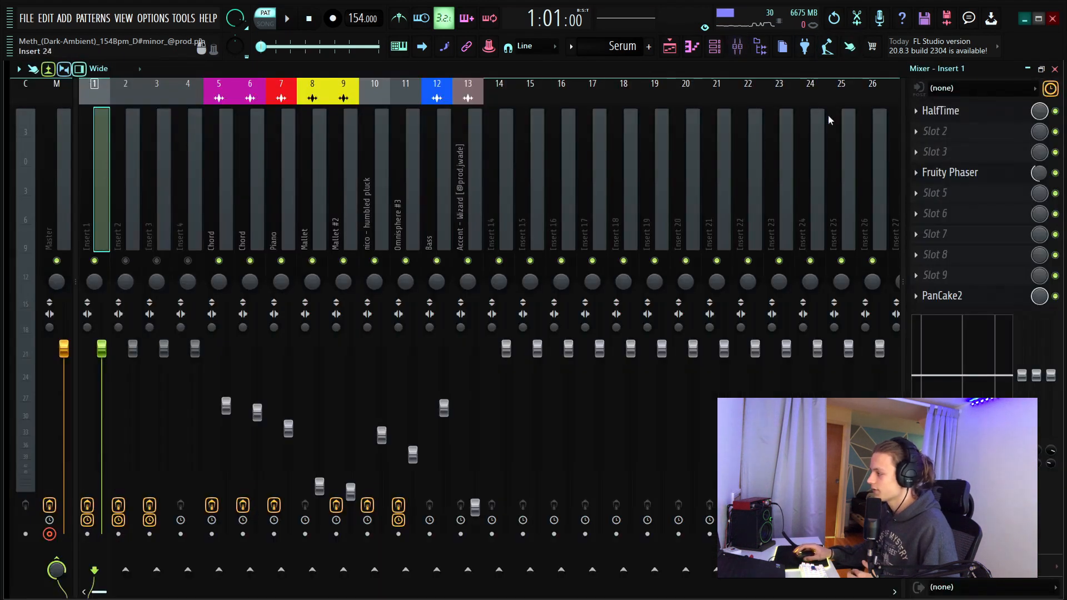
{"action": "left_click", "coordinate": [967, 116]}
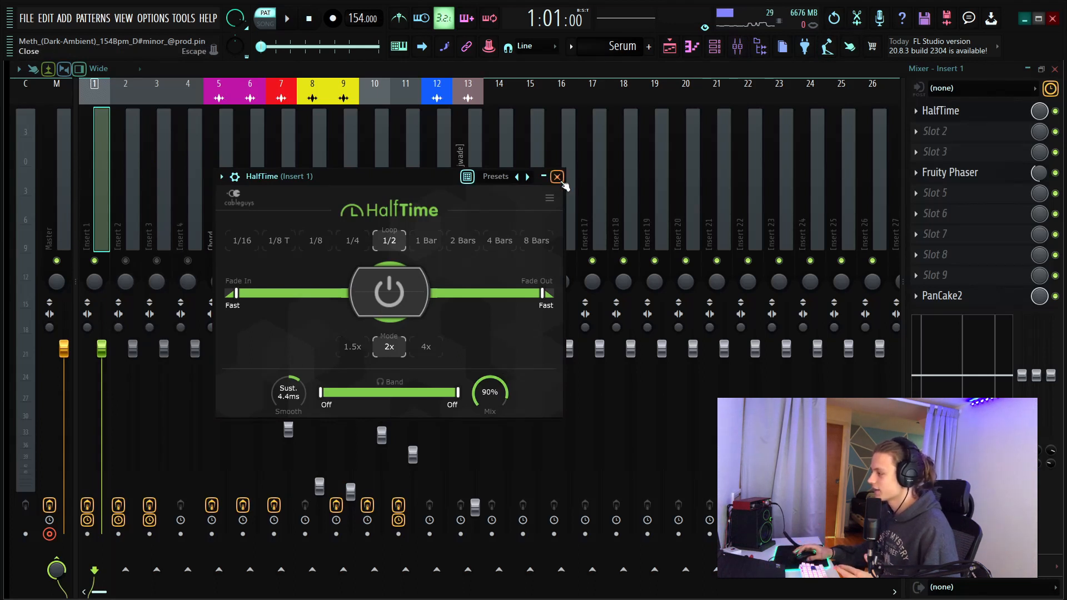
{"action": "left_click", "coordinate": [557, 177]}
- Inspect the Fruity Phaser settings and preset list on Insert 1, as well as the PanCake2 panning curve
{"action": "left_click", "coordinate": [988, 179]}
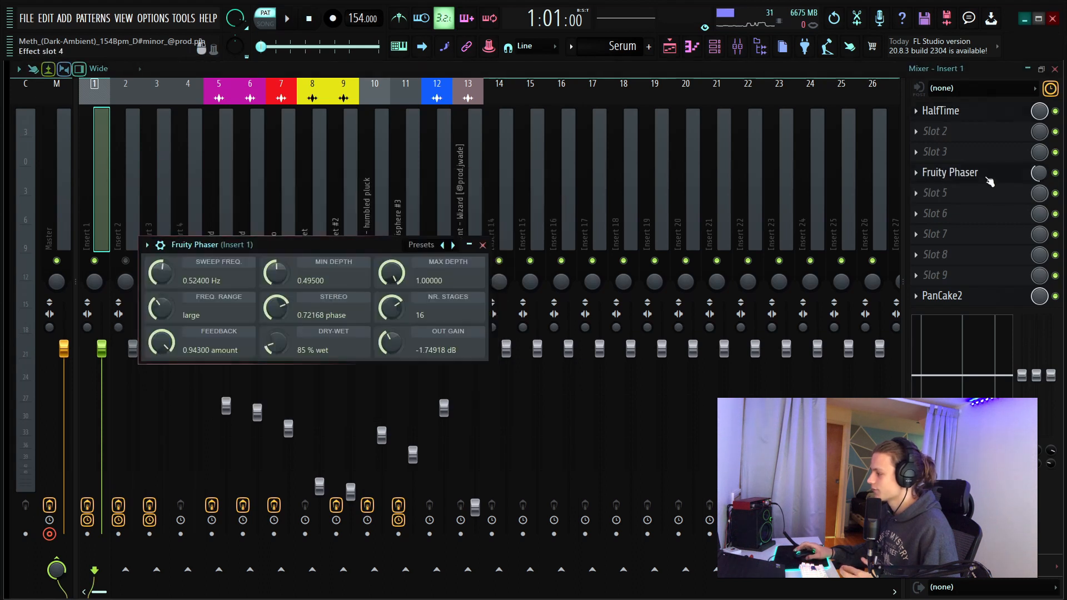
{"action": "left_click_drag", "start_coordinate": [367, 242], "coordinate": [495, 232]}
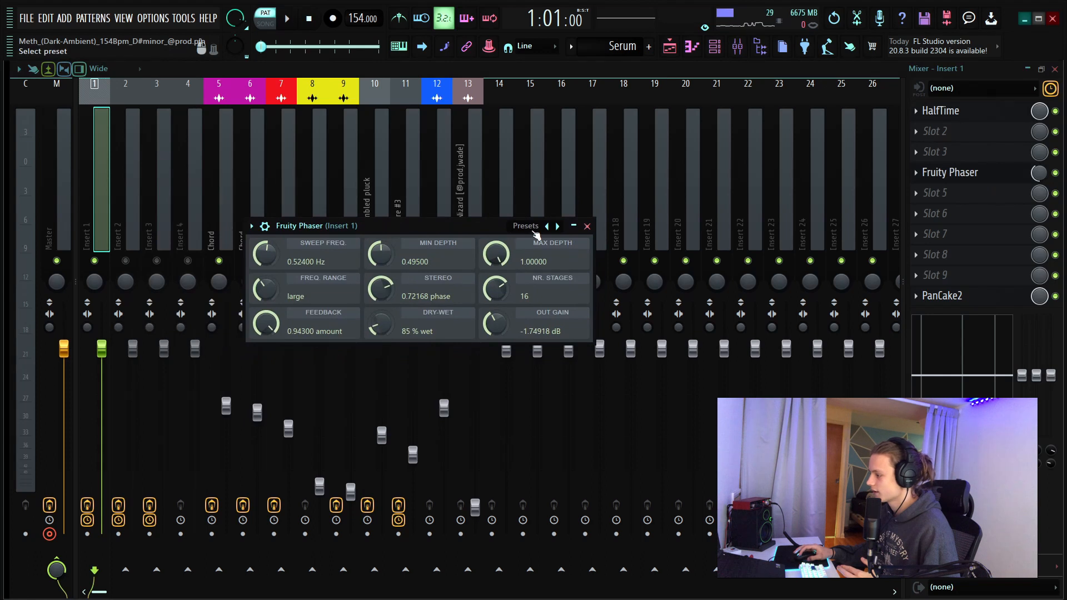
{"action": "left_click", "coordinate": [535, 234]}
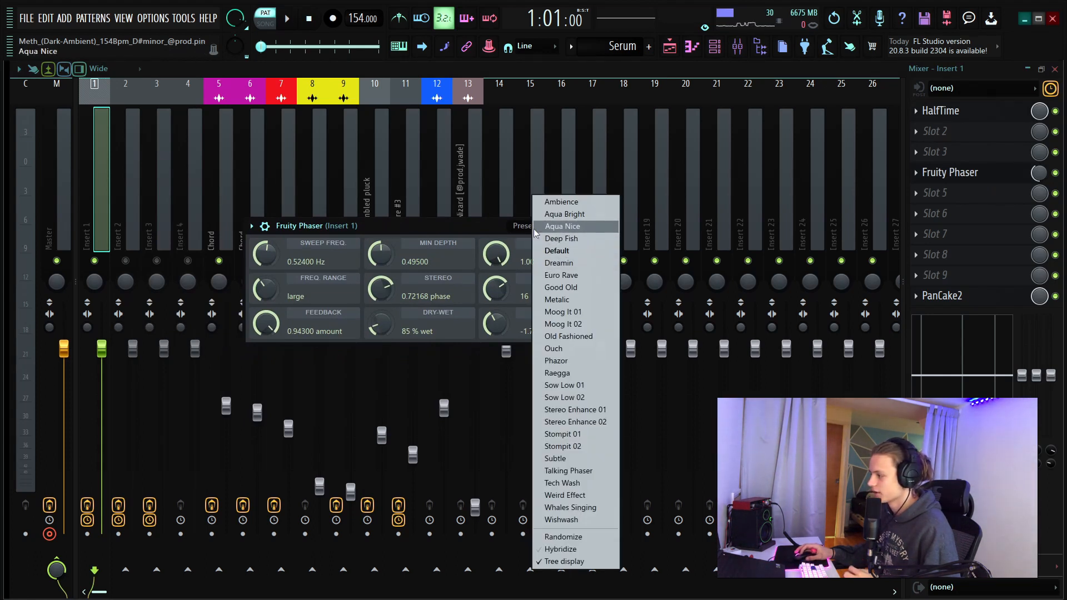
{"action": "left_click", "coordinate": [485, 234]}
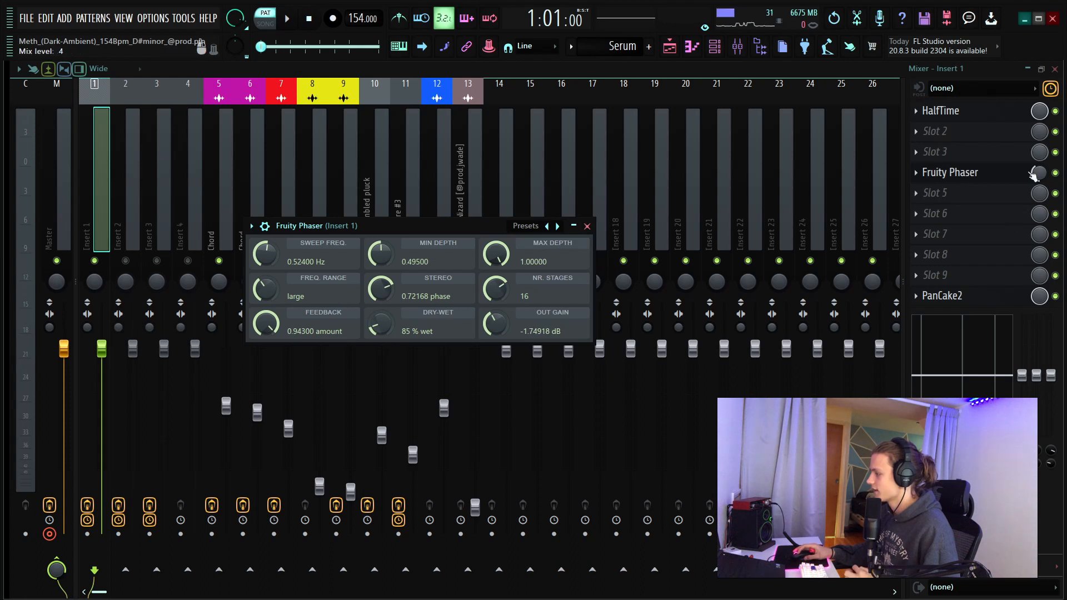
{"action": "left_click", "coordinate": [984, 296]}
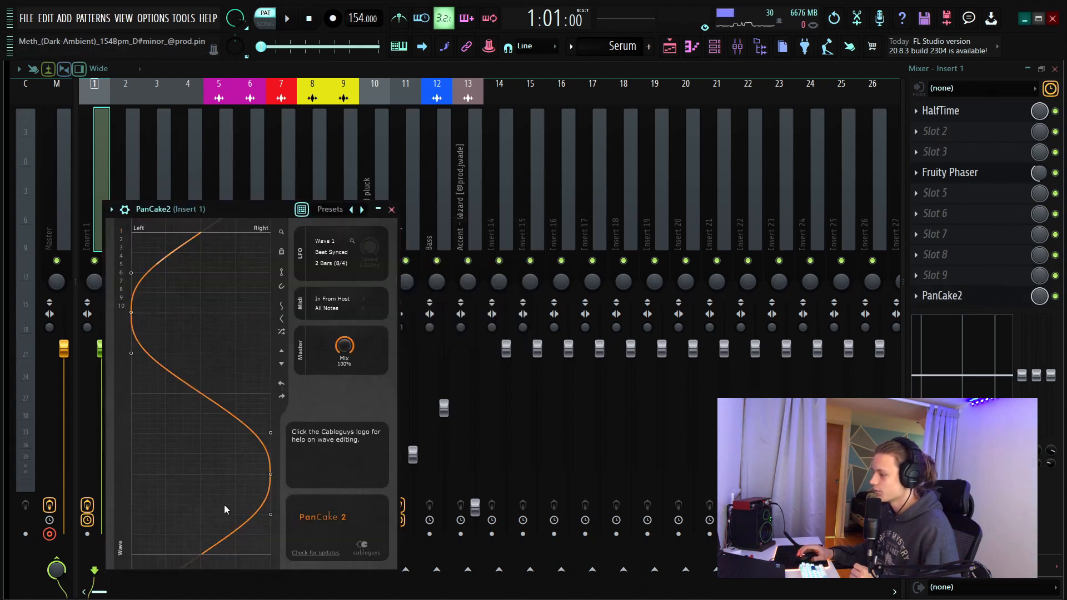
{"action": "left_click", "coordinate": [392, 209]}
- Highlight the Chord clips on Track 7 from bar 1 and the Rev. Chord clips on Track 6 from bar 9 in the playlist
{"action": "key", "text": "F5"}
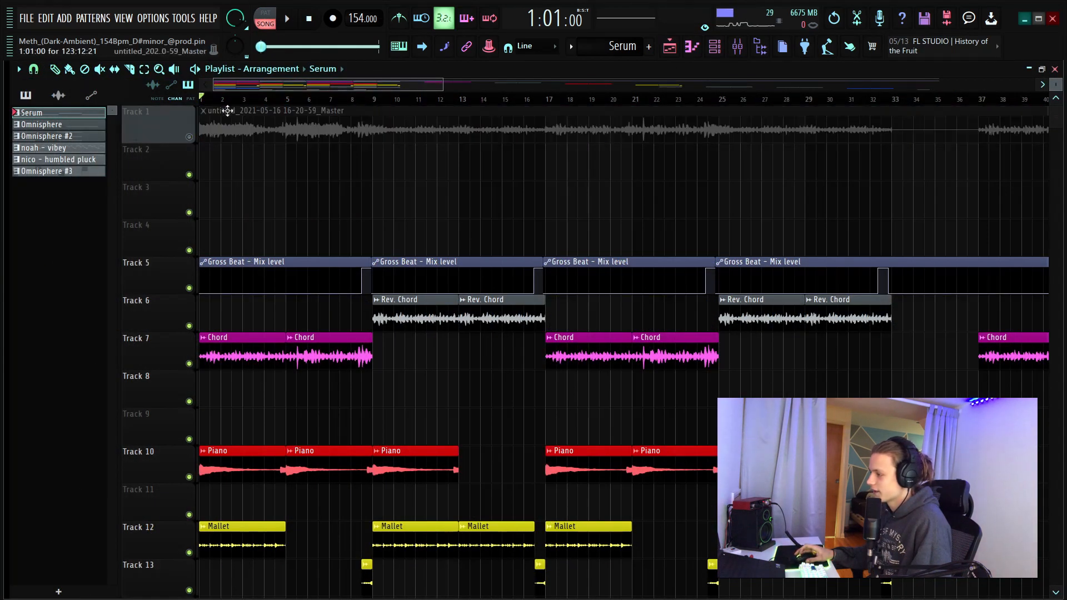
{"action": "scroll", "coordinate": [261, 100], "scroll_direction": "up", "scroll_amount": 4}
{"action": "left_click_drag", "start_coordinate": [712, 351], "coordinate": [3, 349]}
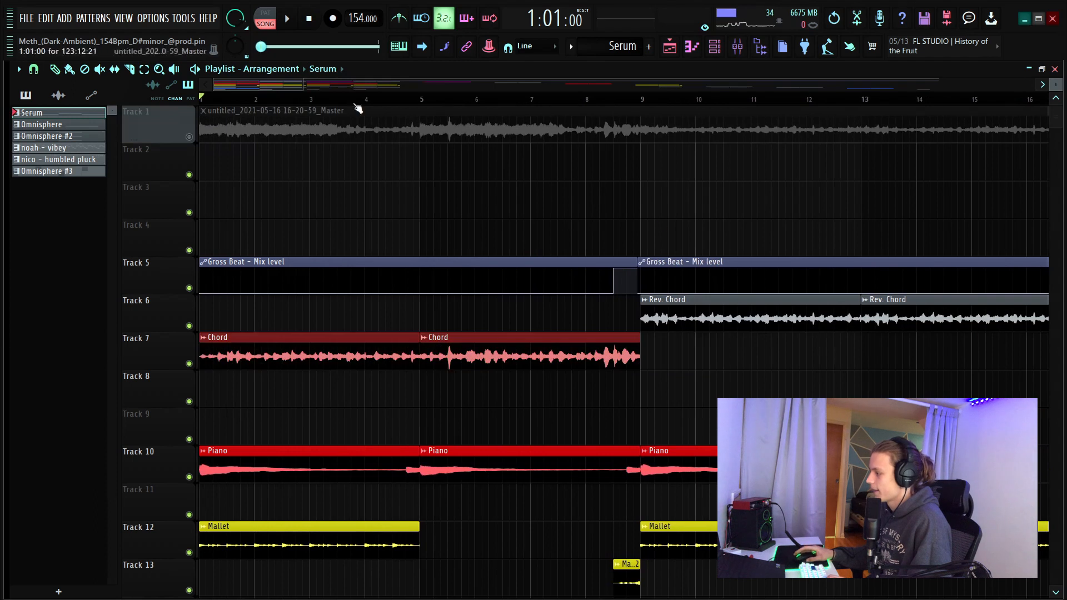
{"action": "scroll", "coordinate": [419, 103], "scroll_direction": "down", "scroll_amount": 3}
{"action": "left_click_drag", "start_coordinate": [409, 309], "coordinate": [683, 313]}
{"action": "scroll", "coordinate": [592, 243], "scroll_direction": "down", "scroll_amount": 2}
{"action": "scroll", "coordinate": [592, 242], "scroll_direction": "down", "scroll_amount": 4}
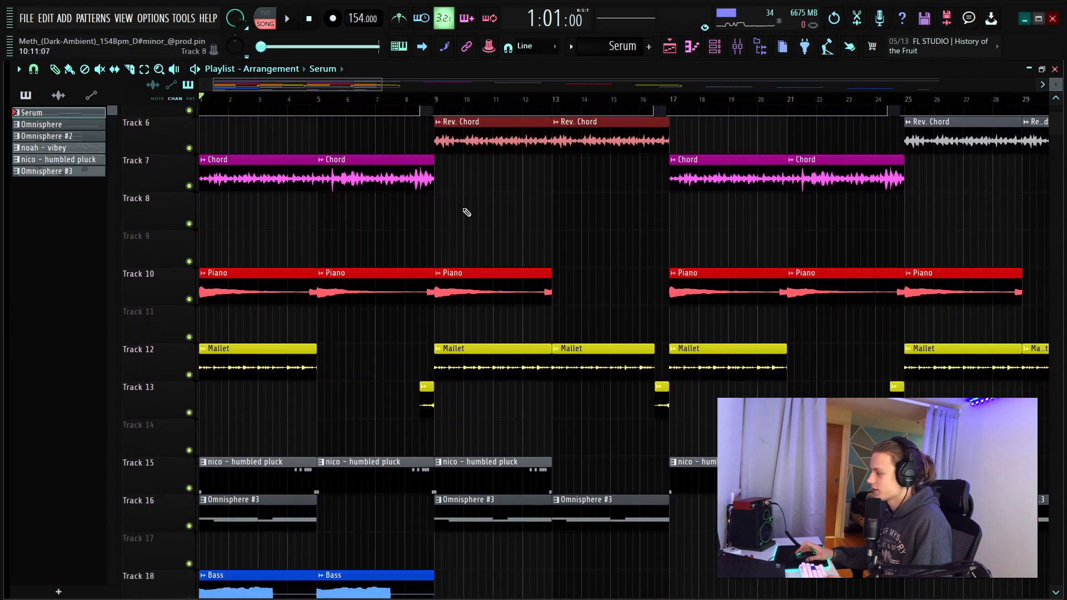
{"action": "scroll", "coordinate": [778, 208], "scroll_direction": "up", "scroll_amount": 1}
{"action": "left_click_drag", "start_coordinate": [618, 225], "coordinate": [363, 220]}
{"action": "scroll", "coordinate": [472, 215], "scroll_direction": "up", "scroll_amount": 1}
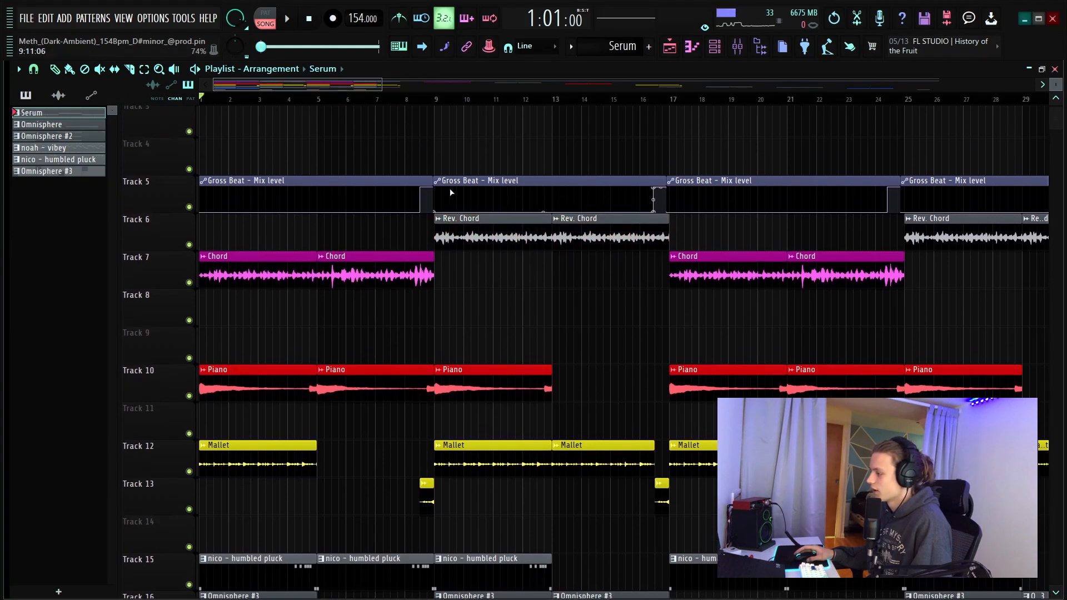
- Solo Track 6 and play the Rev. Chord clips from bar 9
{"action": "right_click", "coordinate": [189, 251]}
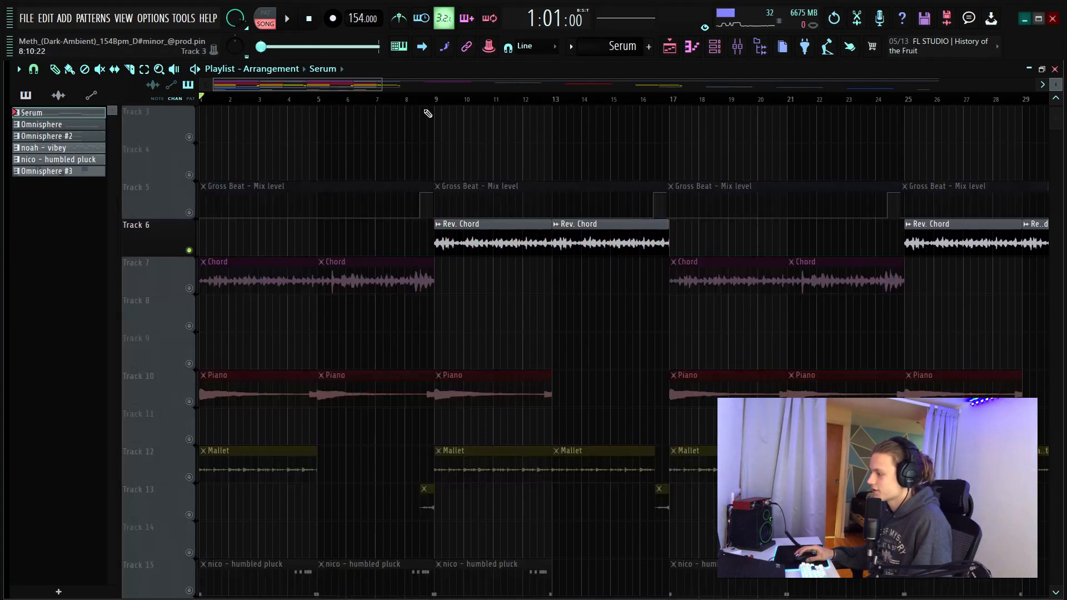
{"action": "left_click", "coordinate": [434, 99]}
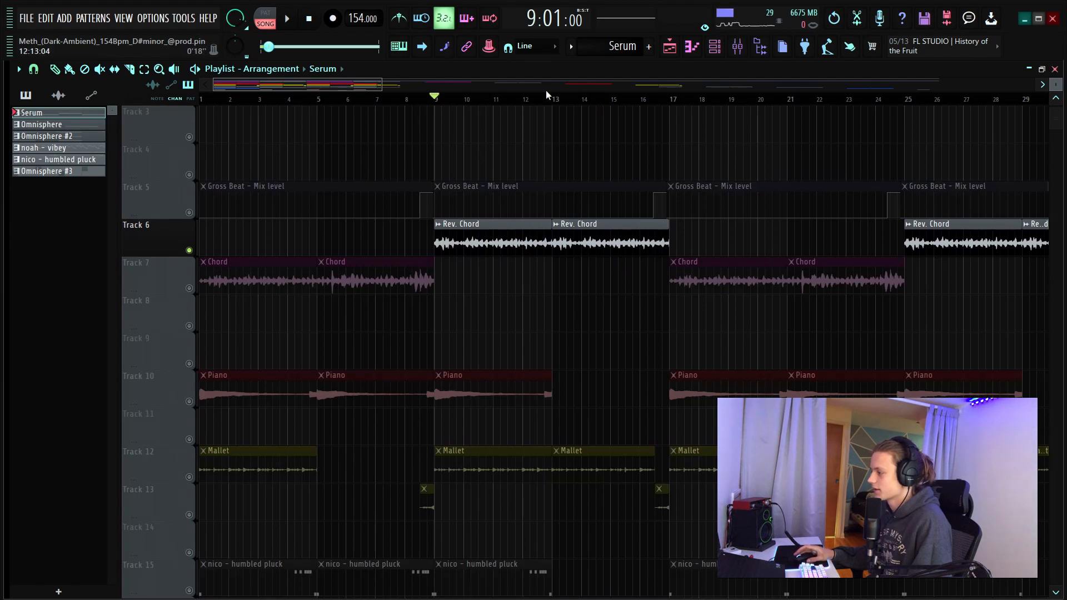
{"action": "key", "text": "space"}
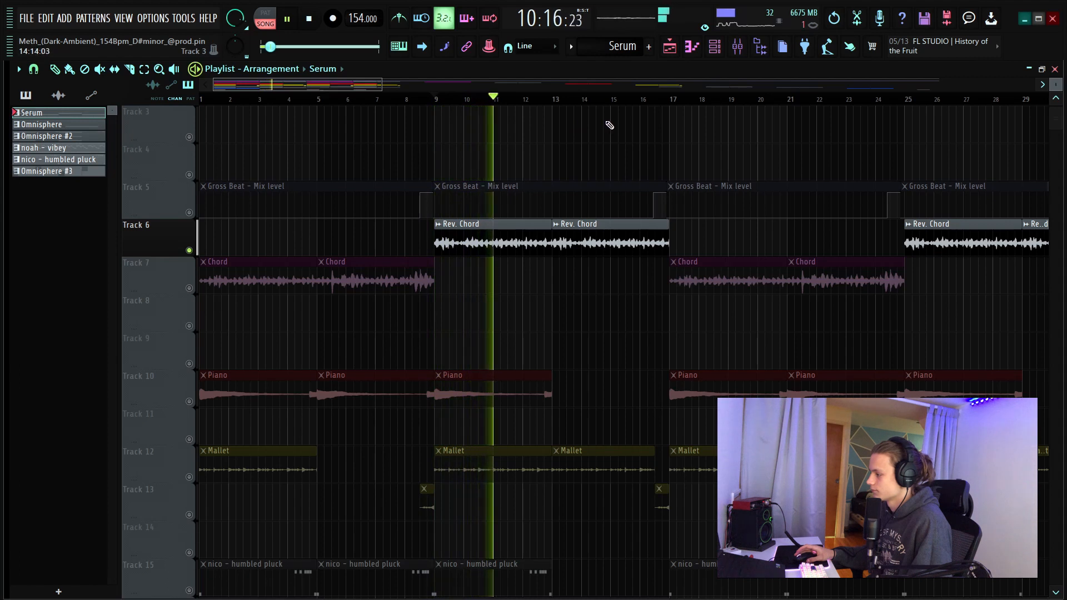
{"action": "key", "text": "space"}
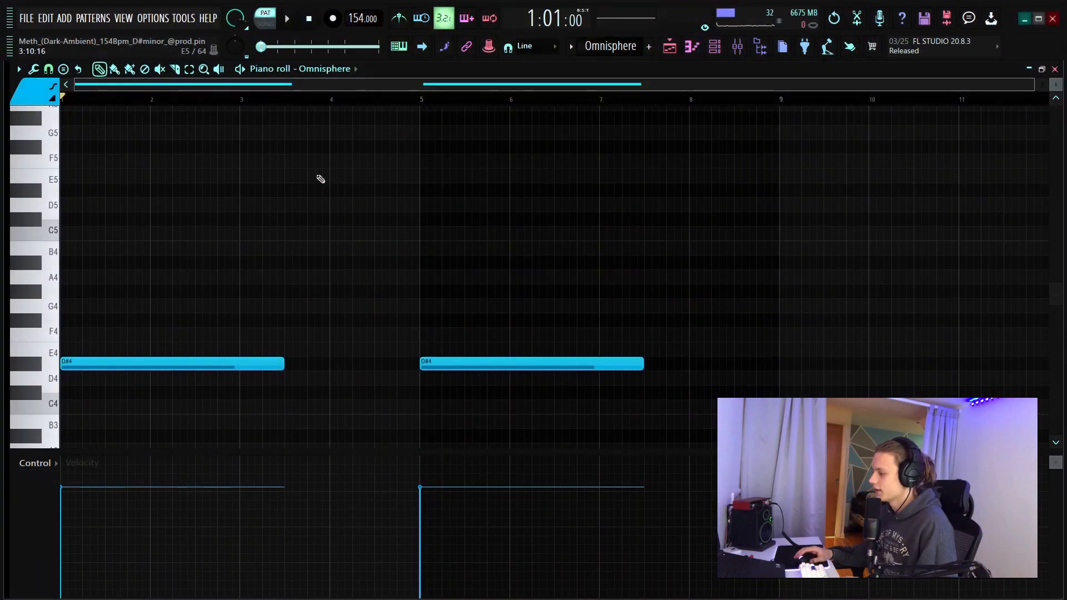
- Highlight the two long D#4 notes in the Omnisphere pattern and play it back
{"action": "scroll", "coordinate": [334, 181], "scroll_direction": "down", "scroll_amount": 4}
{"action": "scroll", "coordinate": [478, 242], "scroll_direction": "up", "scroll_amount": 2}
{"action": "left_click_drag", "start_coordinate": [679, 242], "coordinate": [67, 294]}
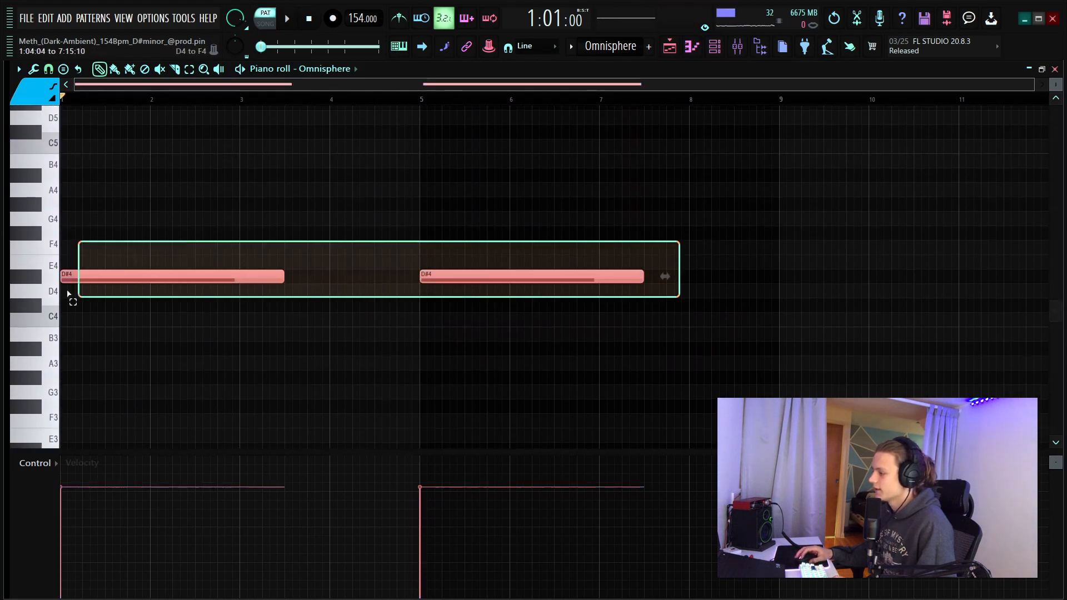
{"action": "left_click_drag", "start_coordinate": [303, 242], "coordinate": [295, 271]}
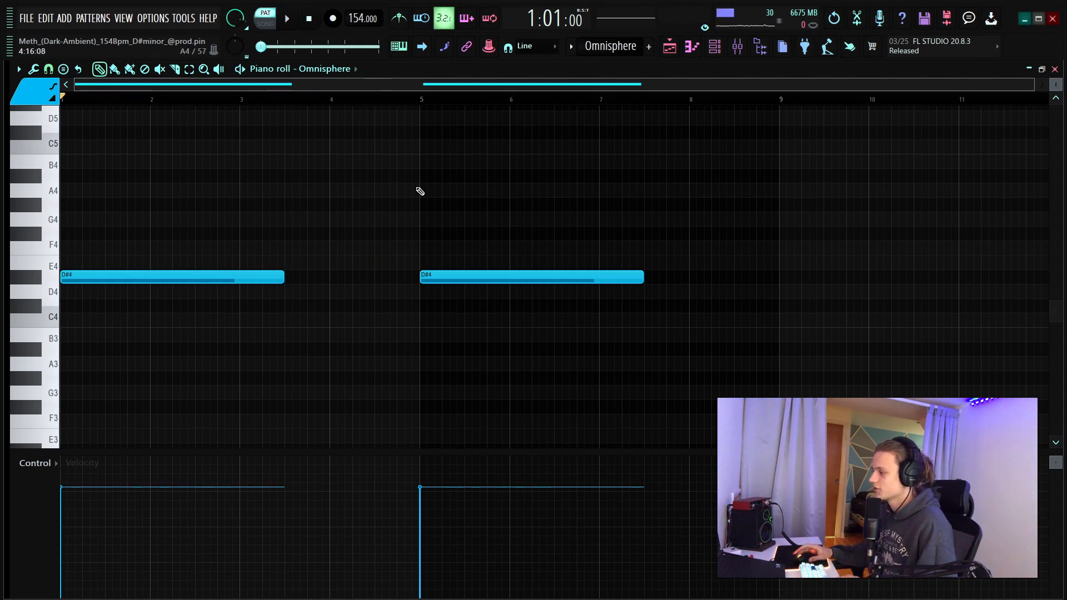
{"action": "key", "text": "space"}
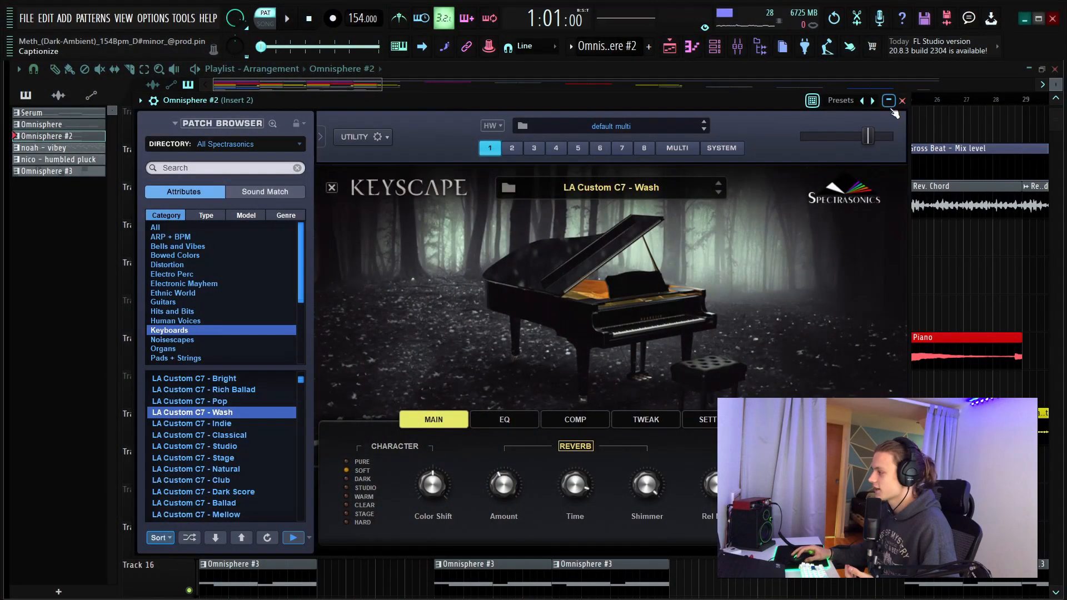
- Collapse the Omnisphere #2 plugin and open its pattern in the piano roll with an enlarged note area
{"action": "left_click", "coordinate": [889, 101]}
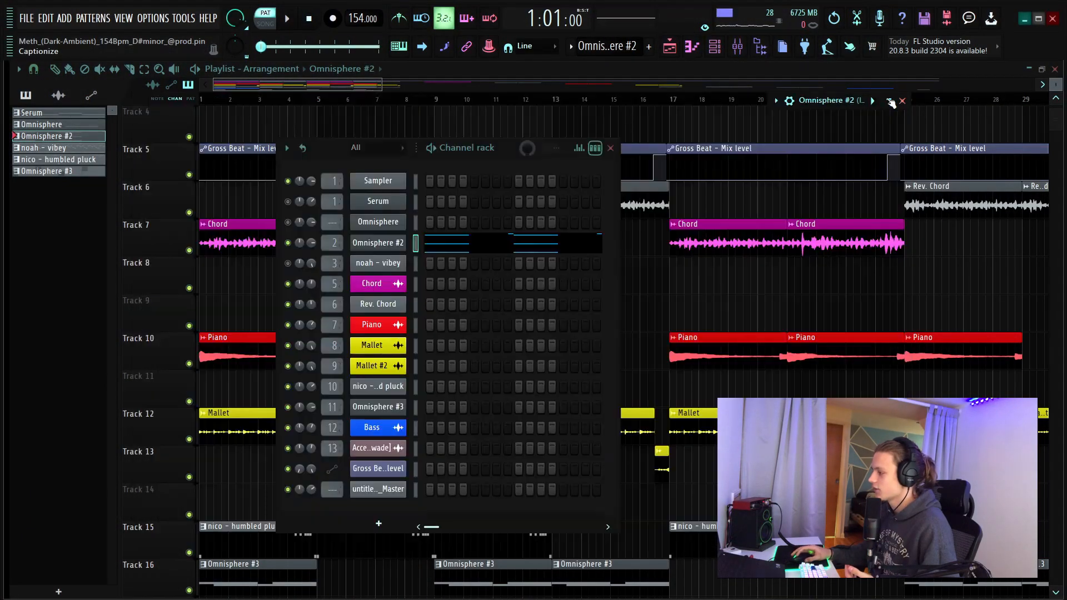
{"action": "right_click", "coordinate": [412, 246]}
{"action": "left_click", "coordinate": [431, 241]}
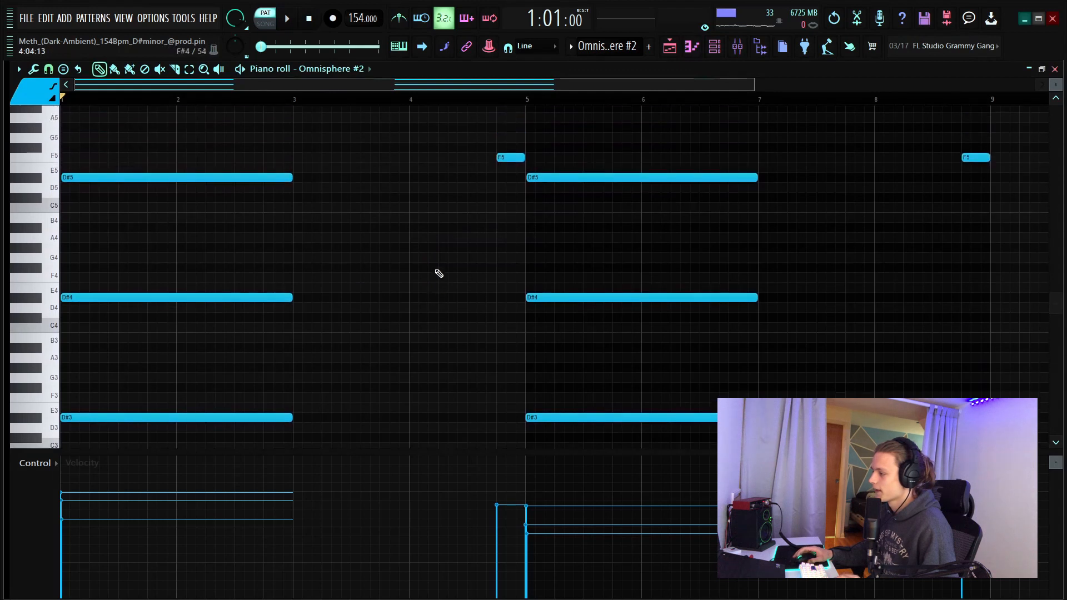
{"action": "scroll", "coordinate": [439, 274], "scroll_direction": "up", "scroll_amount": 1}
{"action": "left_click_drag", "start_coordinate": [480, 466], "coordinate": [478, 580]}
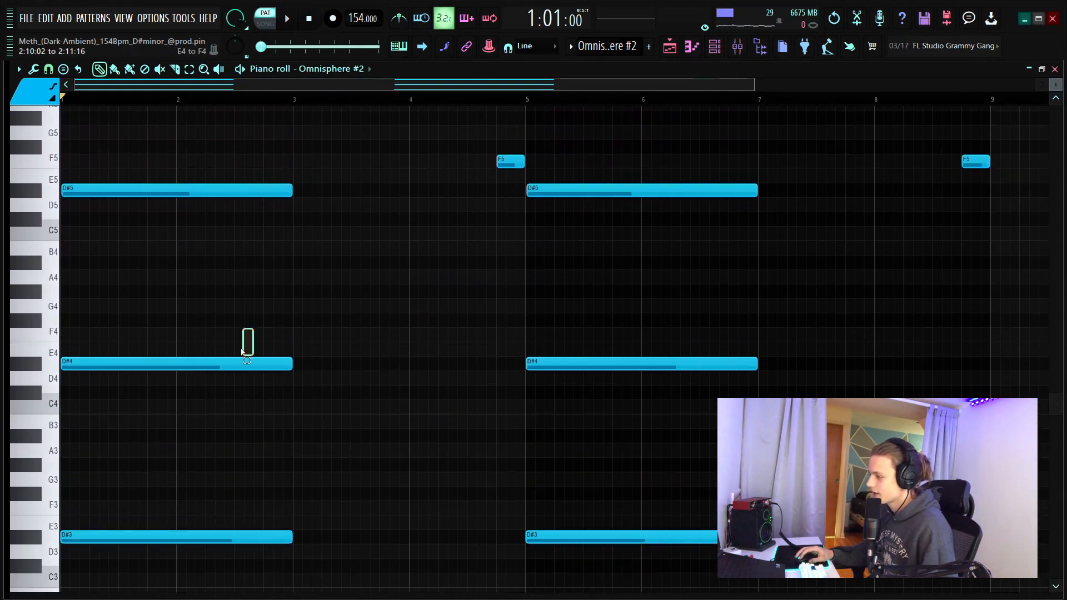
- Highlight the D#4, D#3 and D#5 notes at bar 1 of the Omnisphere #2 pattern and its two short F5 notes
{"action": "left_click_drag", "start_coordinate": [241, 349], "coordinate": [237, 373]}
{"action": "left_click_drag", "start_coordinate": [223, 508], "coordinate": [192, 562]}
{"action": "left_click_drag", "start_coordinate": [250, 167], "coordinate": [234, 221]}
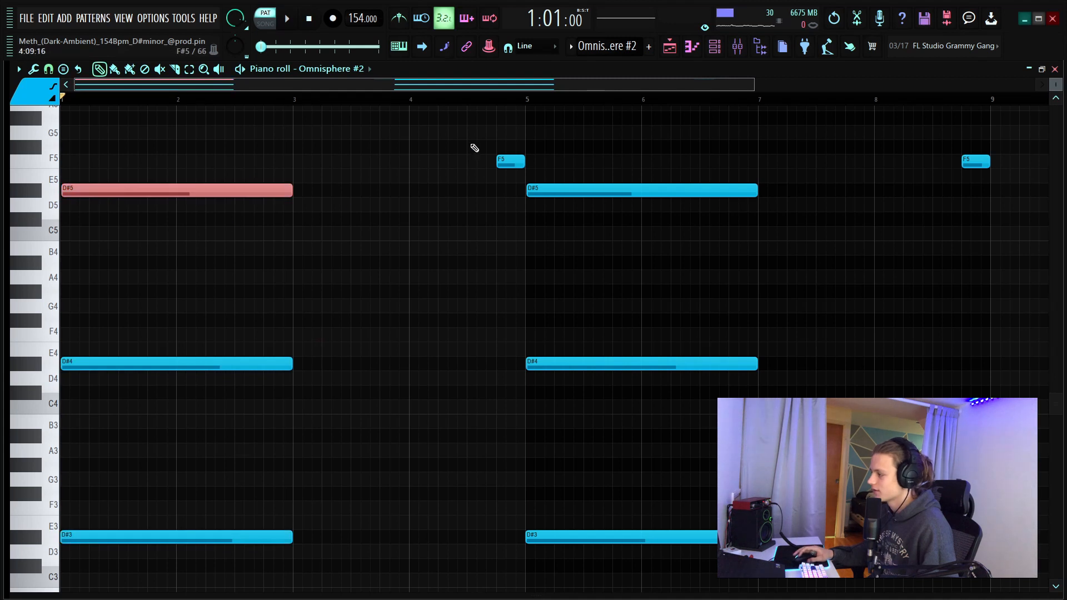
{"action": "left_click_drag", "start_coordinate": [475, 148], "coordinate": [1015, 157]}
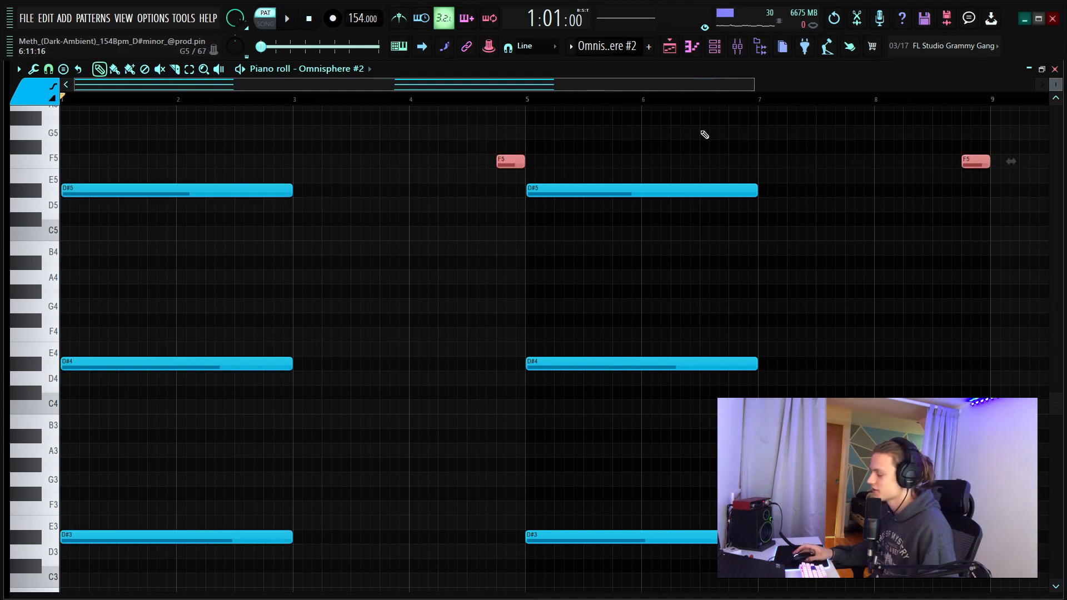
- Inspect the note velocities of the Omnisphere #2 pattern and play the pattern back
{"action": "scroll", "coordinate": [362, 101], "scroll_direction": "down", "scroll_amount": 3}
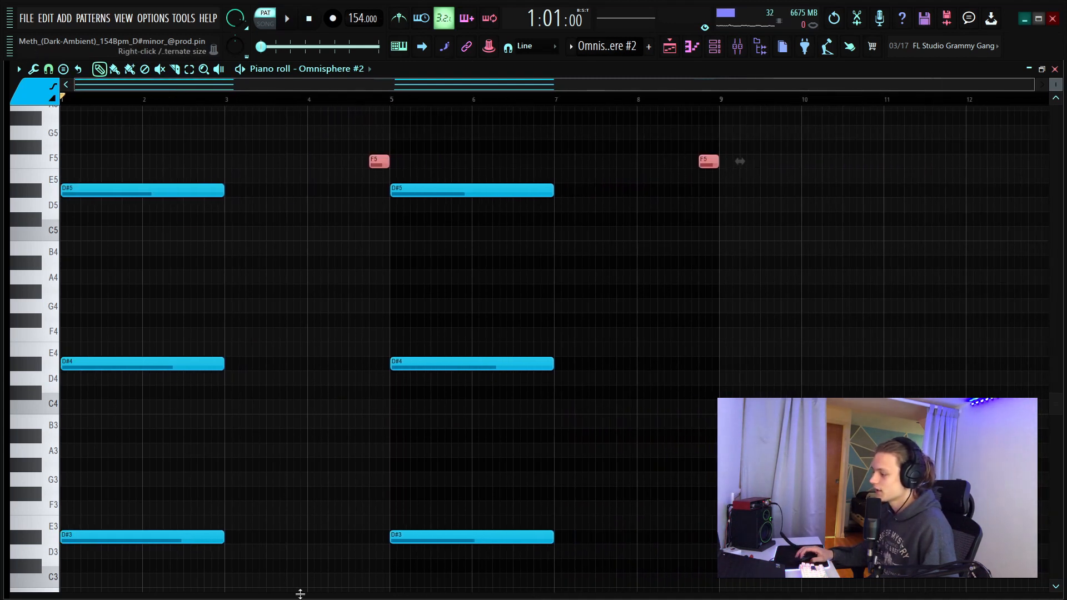
{"action": "left_click_drag", "start_coordinate": [303, 593], "coordinate": [313, 411]}
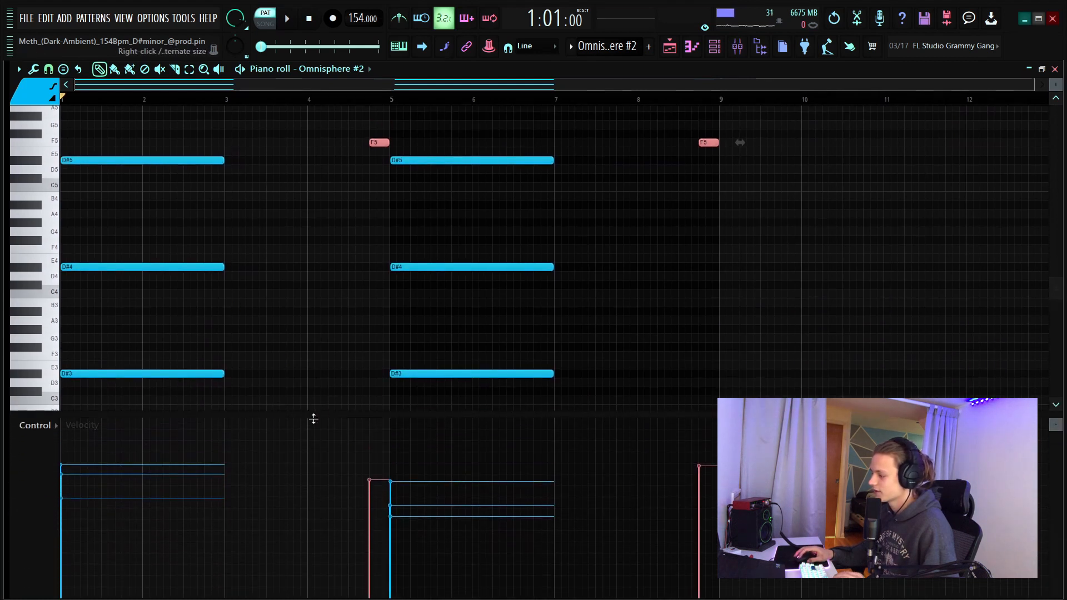
{"action": "left_click_drag", "start_coordinate": [314, 419], "coordinate": [273, 590]}
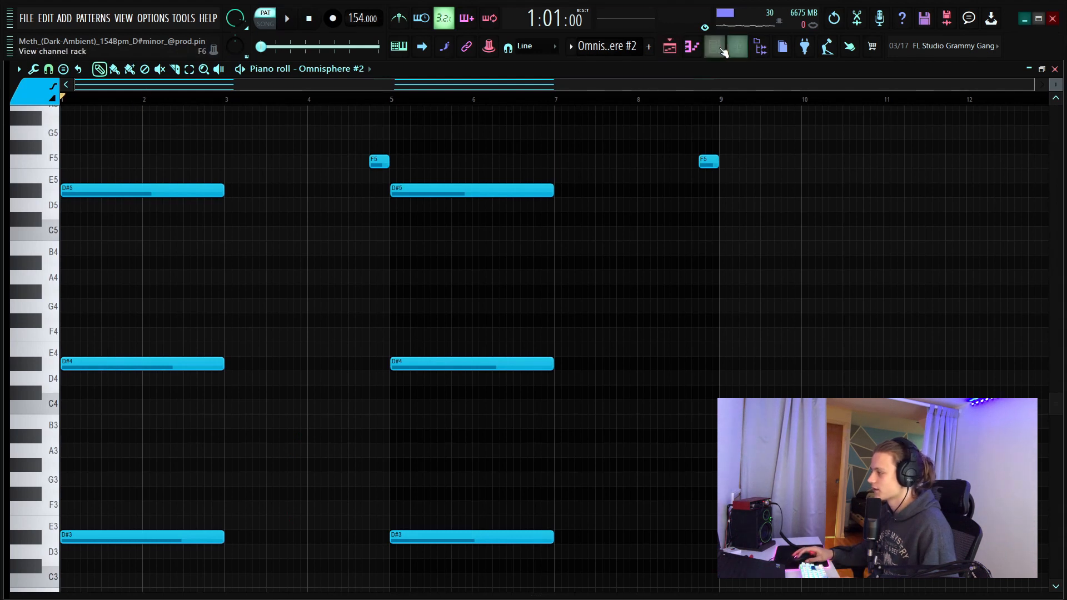
{"action": "key", "text": "space"}
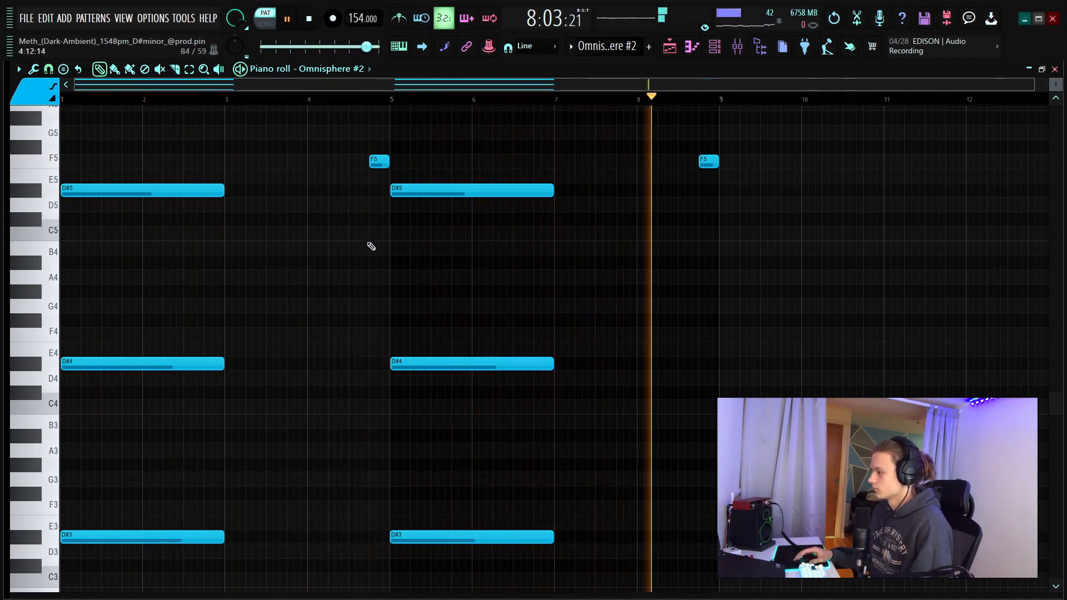
{"action": "key", "text": "space"}
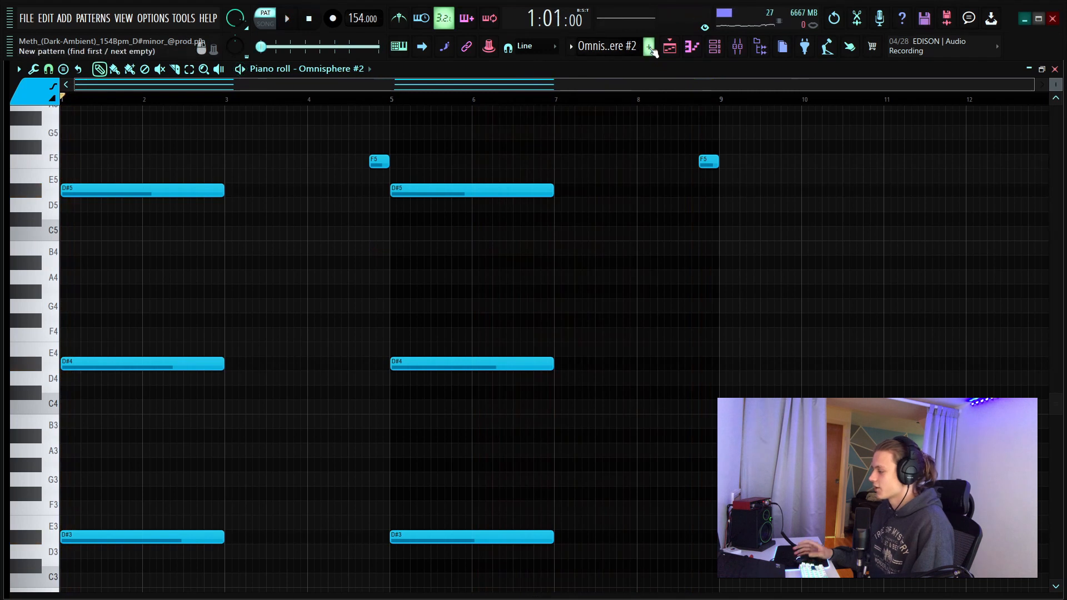
- In the playlist, solo the Chord clips on Track 7 and unmute the Piano and Bass tracks 10 and 18
{"action": "left_click", "coordinate": [670, 49]}
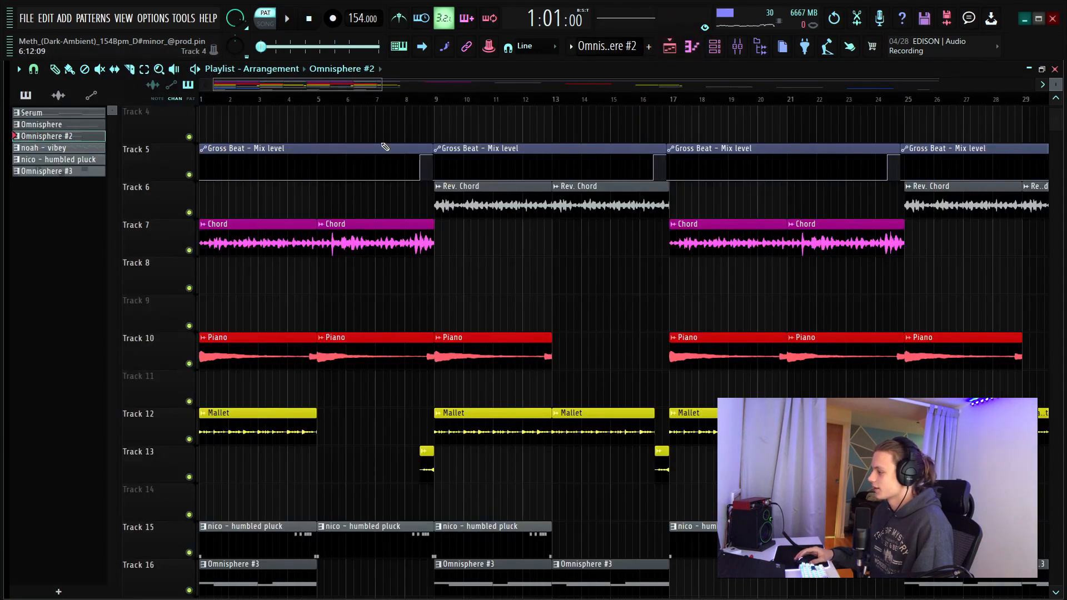
{"action": "scroll", "coordinate": [411, 167], "scroll_direction": "down", "scroll_amount": 5}
{"action": "scroll", "coordinate": [489, 211], "scroll_direction": "up", "scroll_amount": 3}
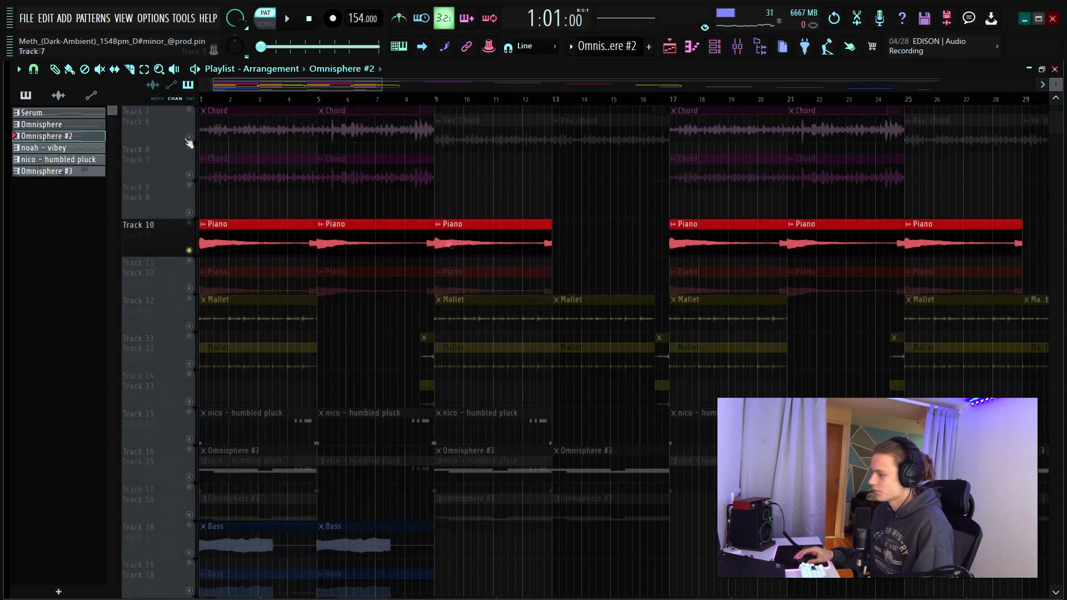
{"action": "right_click", "coordinate": [189, 138]}
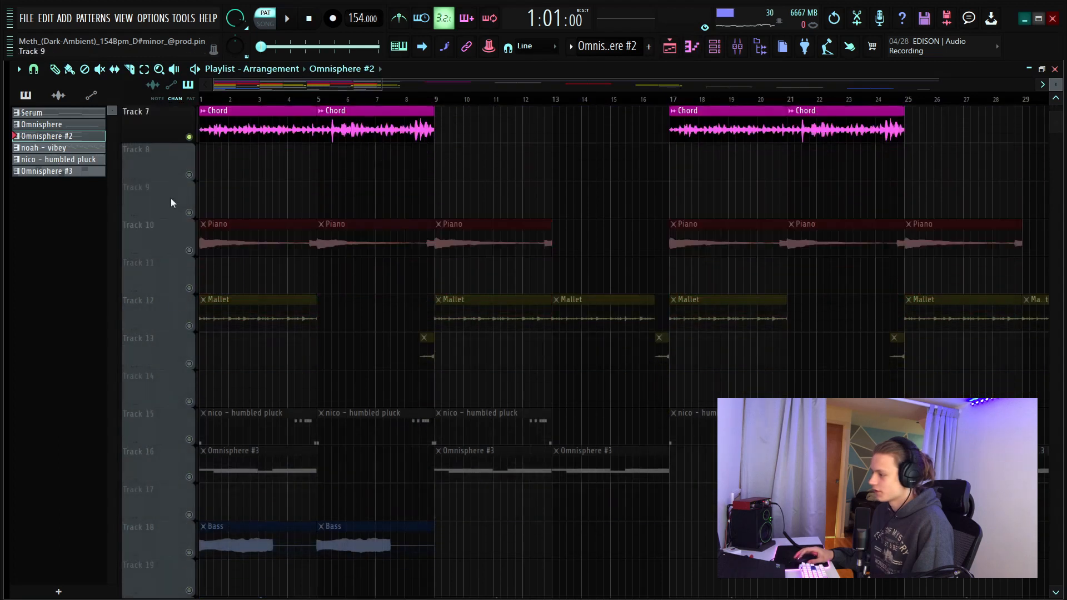
{"action": "left_click", "coordinate": [190, 252]}
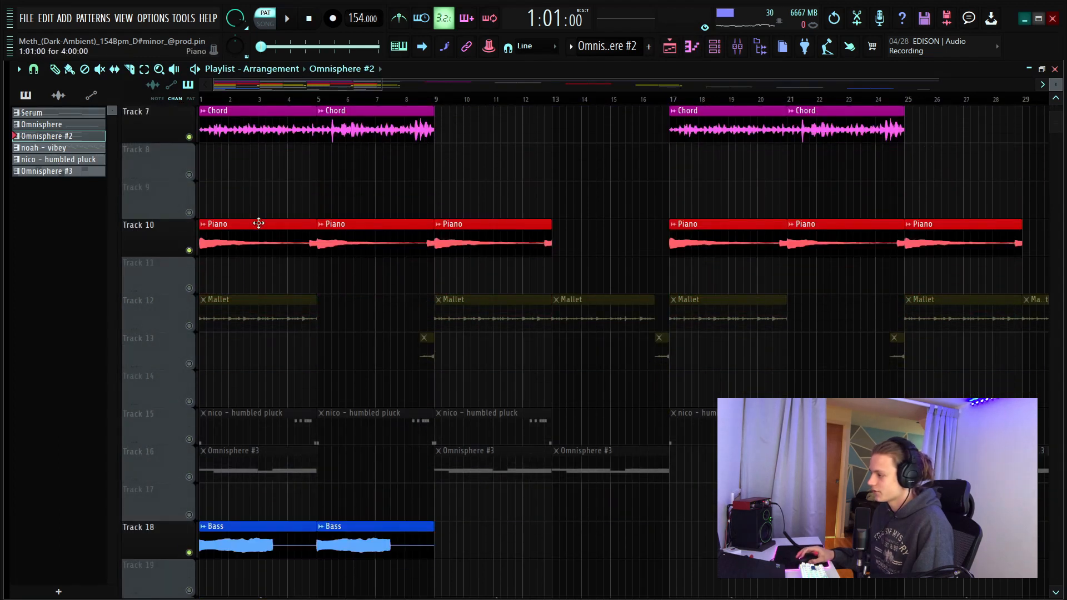
- Select bars 1 to 4 in the playlist and play the Chord, Piano and Bass clips together
{"action": "scroll", "coordinate": [311, 99], "scroll_direction": "up", "scroll_amount": 4}
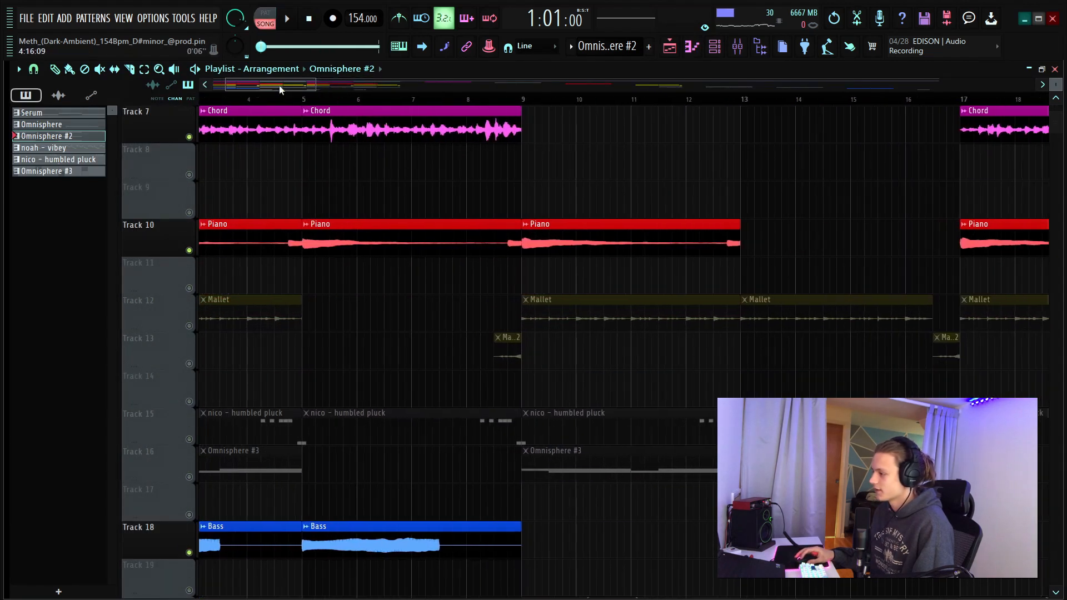
{"action": "left_click_drag", "start_coordinate": [421, 103], "coordinate": [5, 132]}
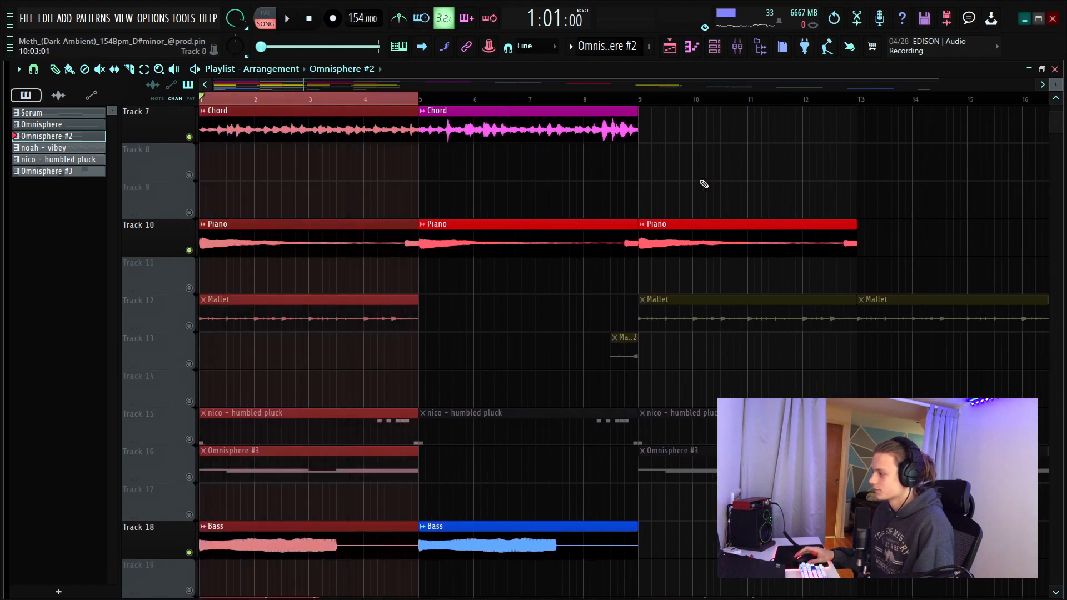
{"action": "key", "text": "space"}
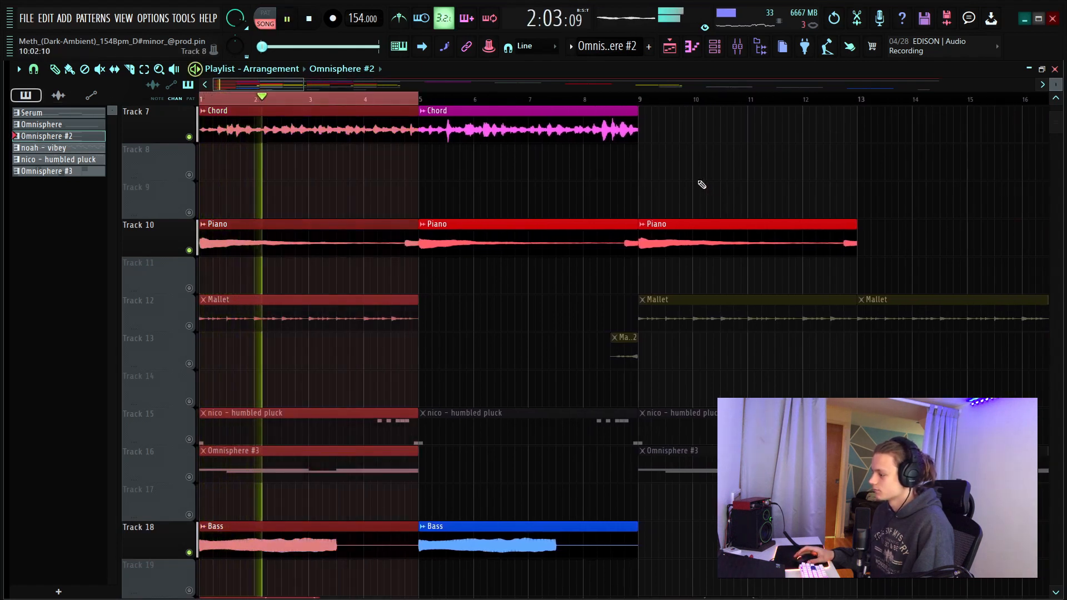
{"action": "scroll", "coordinate": [565, 245], "scroll_direction": "down", "scroll_amount": 1}
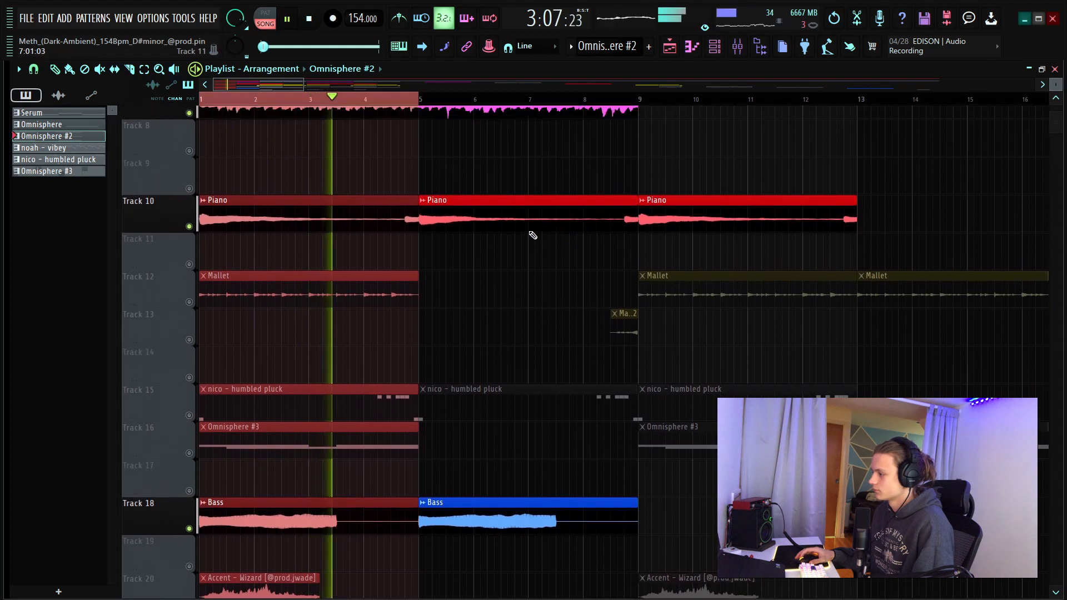
{"action": "scroll", "coordinate": [533, 236], "scroll_direction": "up", "scroll_amount": 1}
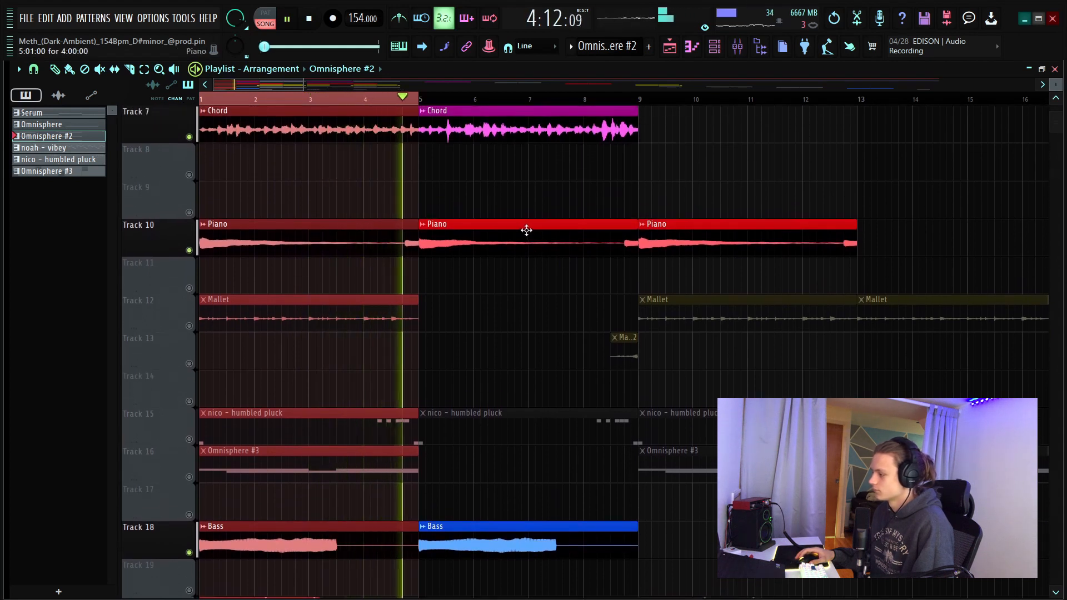
{"action": "key", "text": "space"}
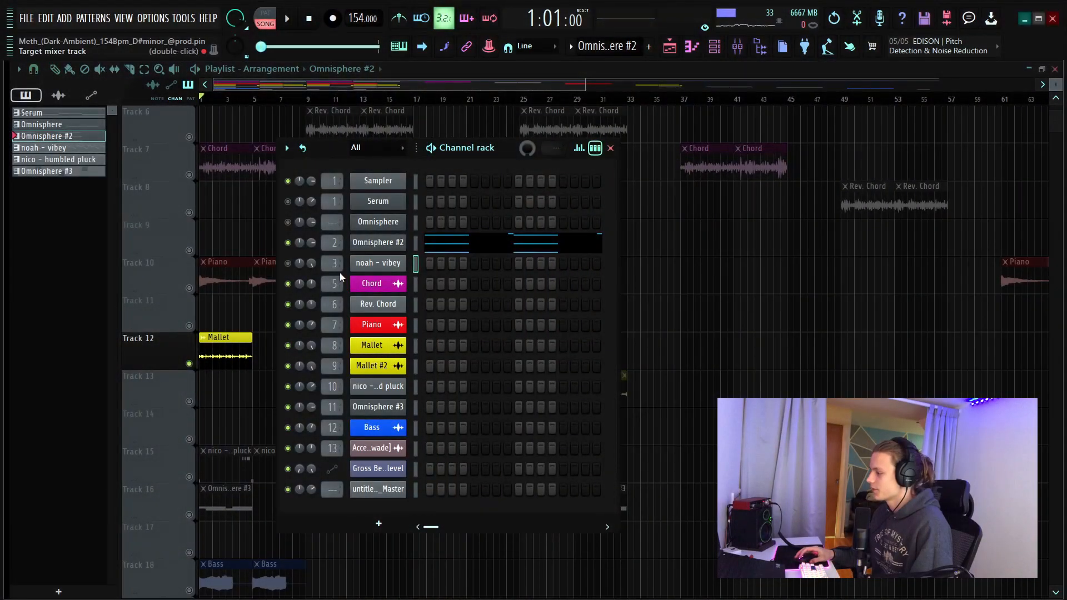
- Unmute the noah - vibey channel and bring up its pattern in the piano roll
{"action": "left_click", "coordinate": [288, 263]}
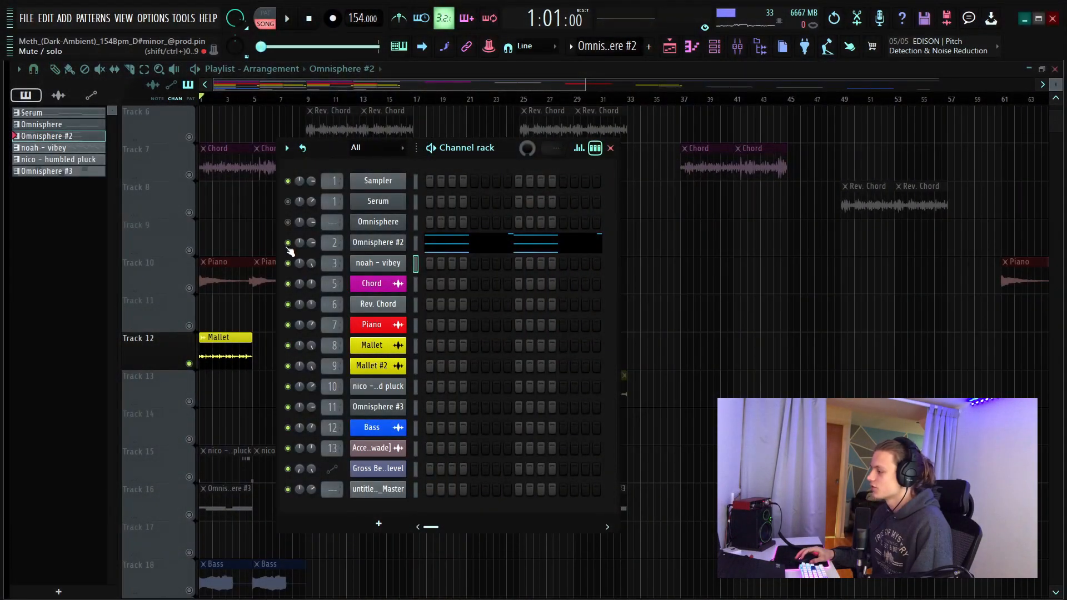
{"action": "left_click", "coordinate": [719, 49]}
{"action": "left_click", "coordinate": [738, 47]}
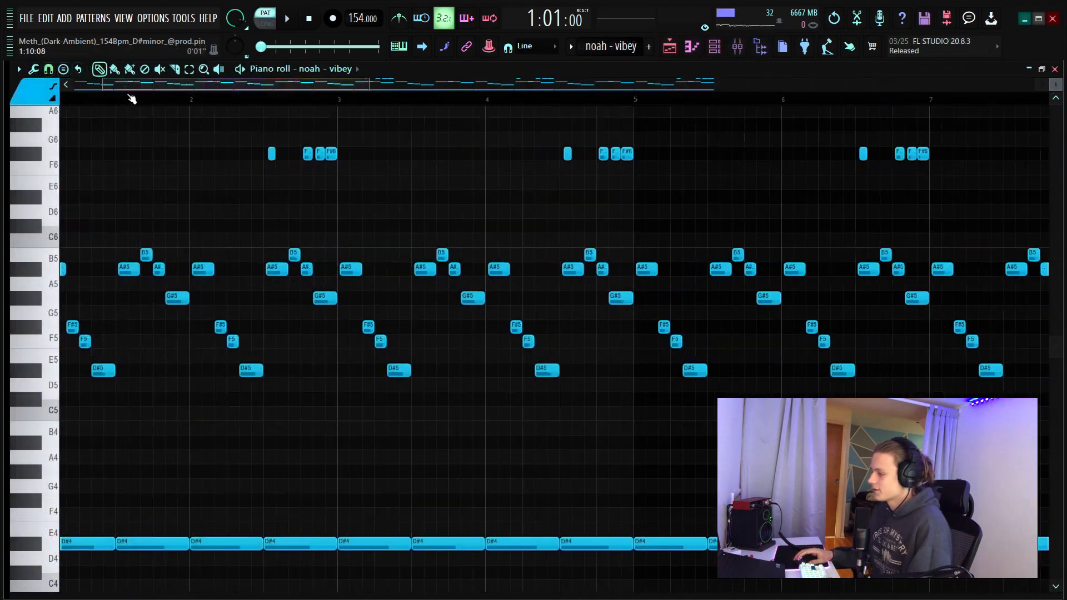
{"action": "scroll", "coordinate": [101, 114], "scroll_direction": "up", "scroll_amount": 3}
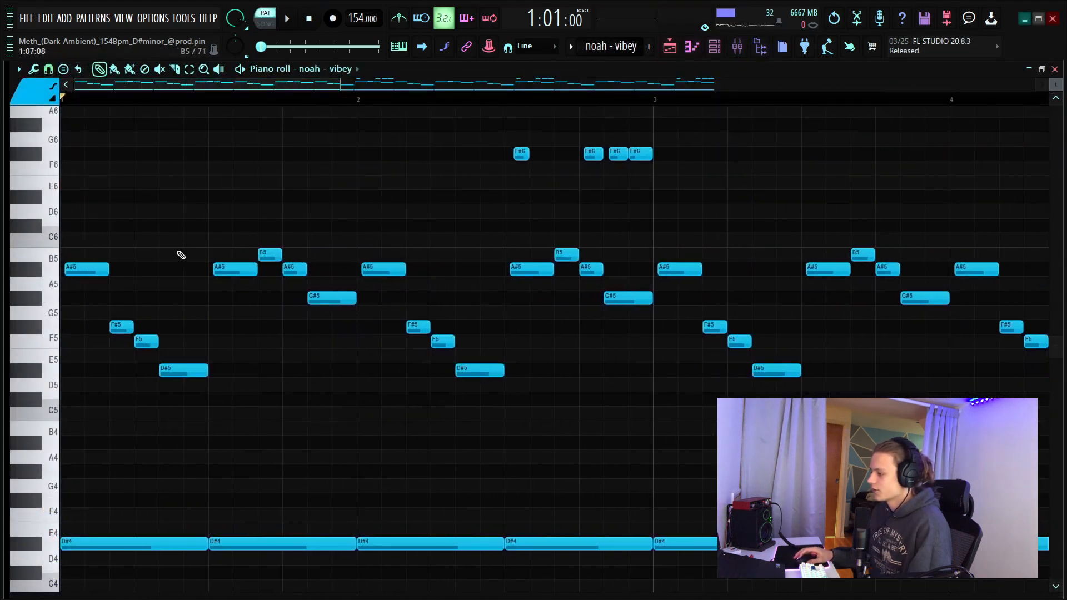
- Check the piano roll's snap setting against the opening notes of the noah - vibey melody
{"action": "left_click", "coordinate": [48, 69]}
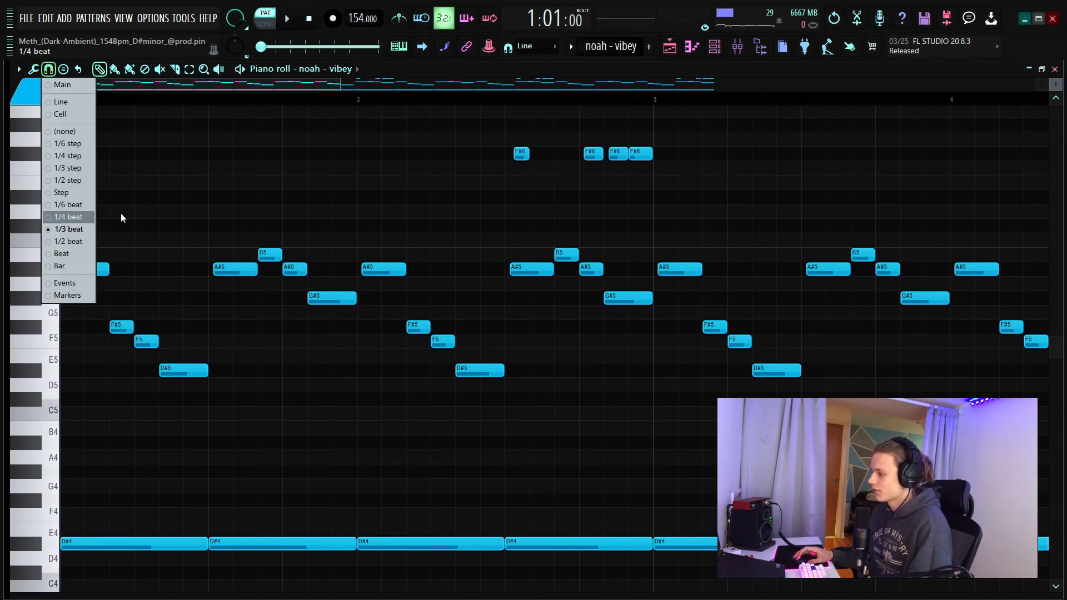
{"action": "left_click", "coordinate": [173, 201]}
{"action": "scroll", "coordinate": [125, 109], "scroll_direction": "down", "scroll_amount": 3}
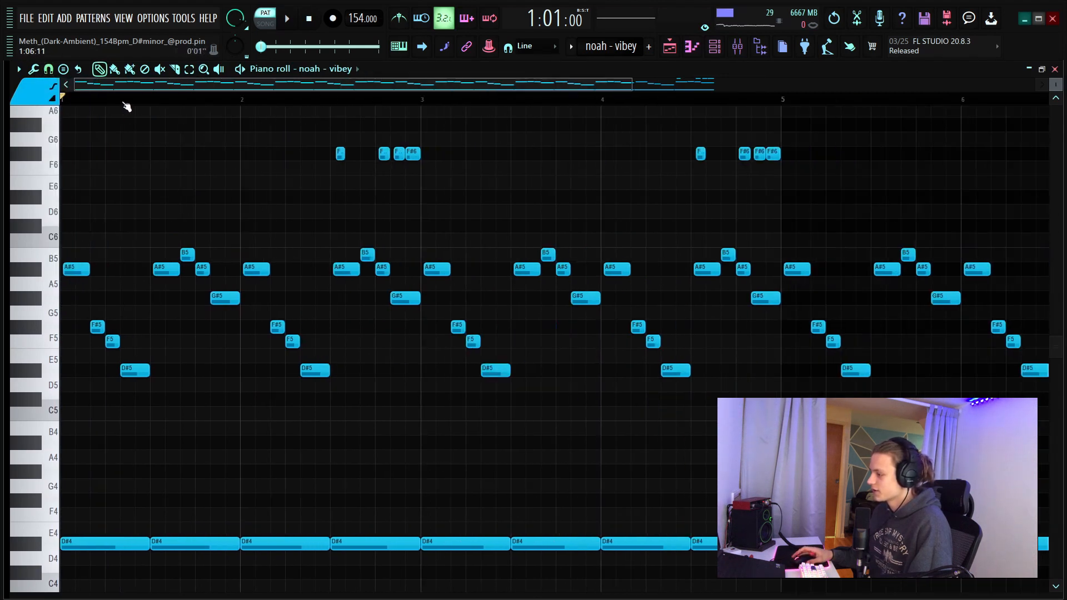
{"action": "scroll", "coordinate": [126, 106], "scroll_direction": "up", "scroll_amount": 3}
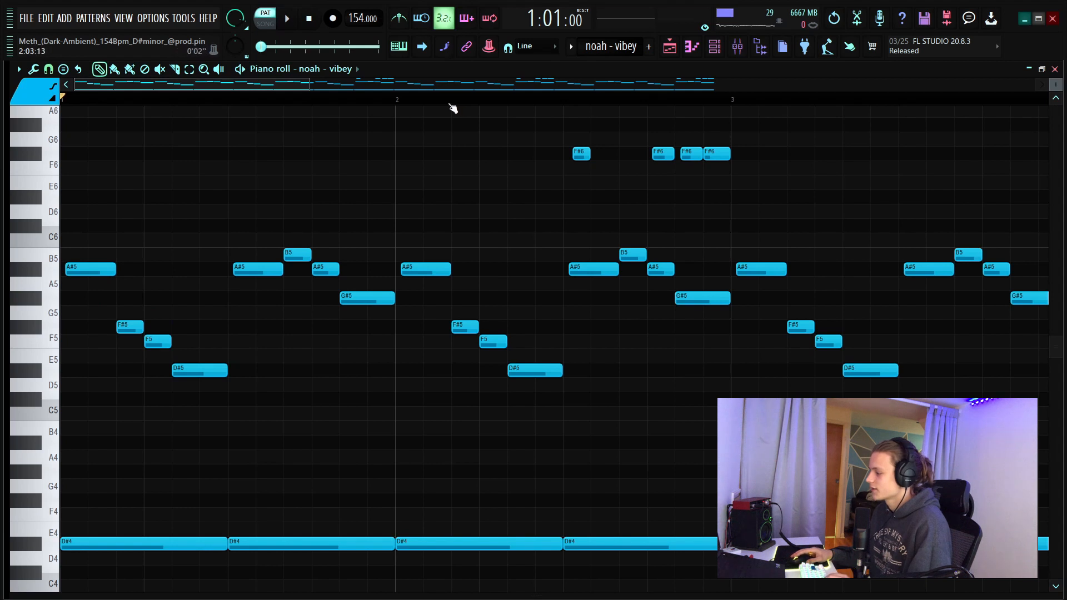
- Highlight the four short F#6 notes in the second half of bar 2 of the noah - vibey pattern
{"action": "scroll", "coordinate": [453, 108], "scroll_direction": "down", "scroll_amount": 2}
{"action": "scroll", "coordinate": [465, 369], "scroll_direction": "up", "scroll_amount": 3}
{"action": "left_click_drag", "start_coordinate": [555, 255], "coordinate": [297, 283]}
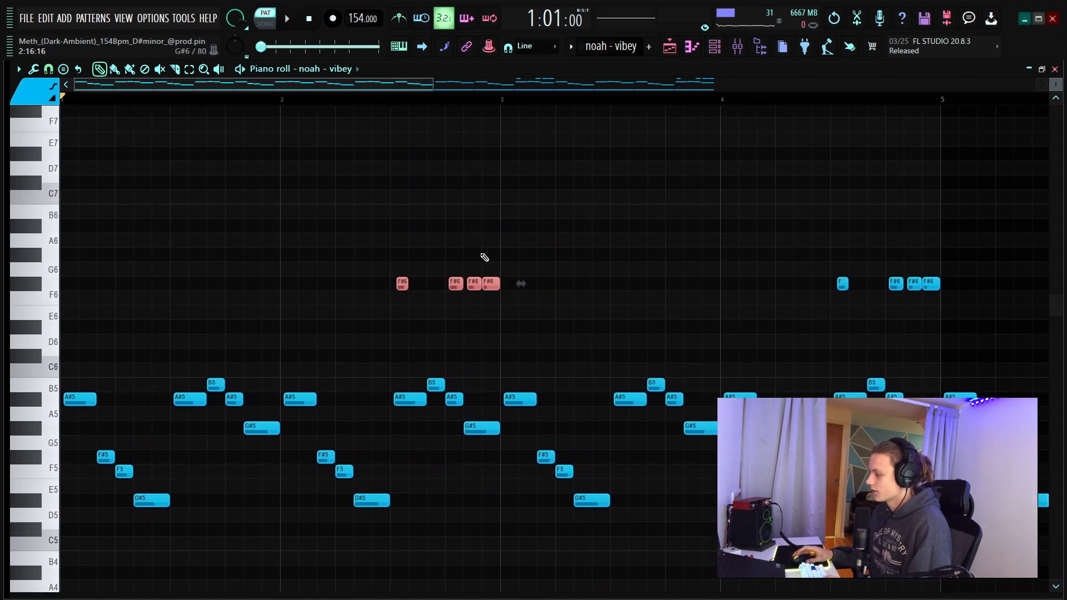
- Look over the full noah - vibey pattern, including the repeated D#4 notes, and play it back
{"action": "scroll", "coordinate": [417, 105], "scroll_direction": "down", "scroll_amount": 7}
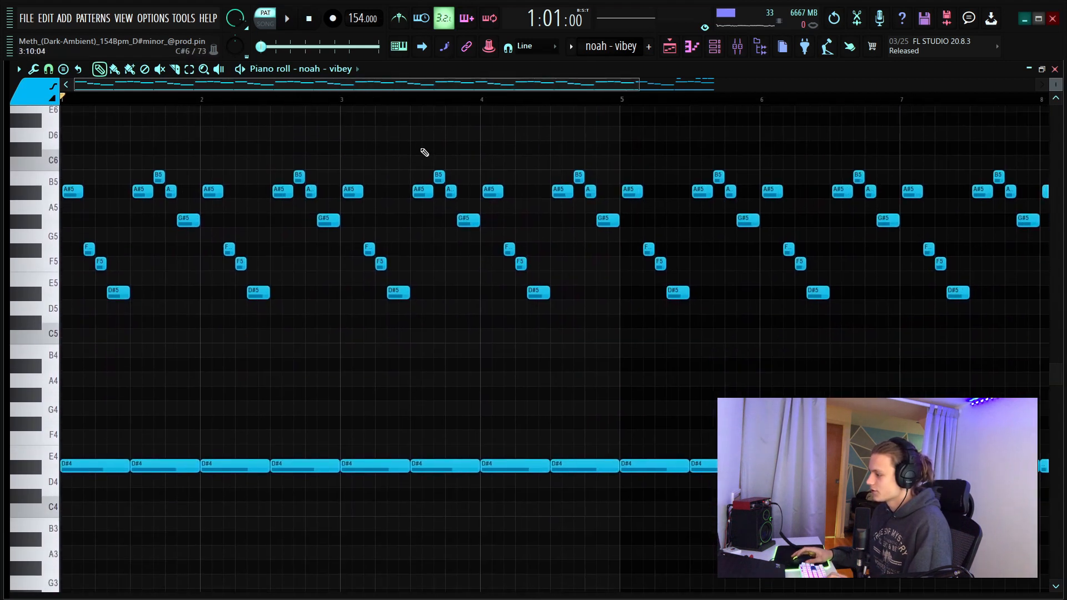
{"action": "scroll", "coordinate": [326, 214], "scroll_direction": "up", "scroll_amount": 3}
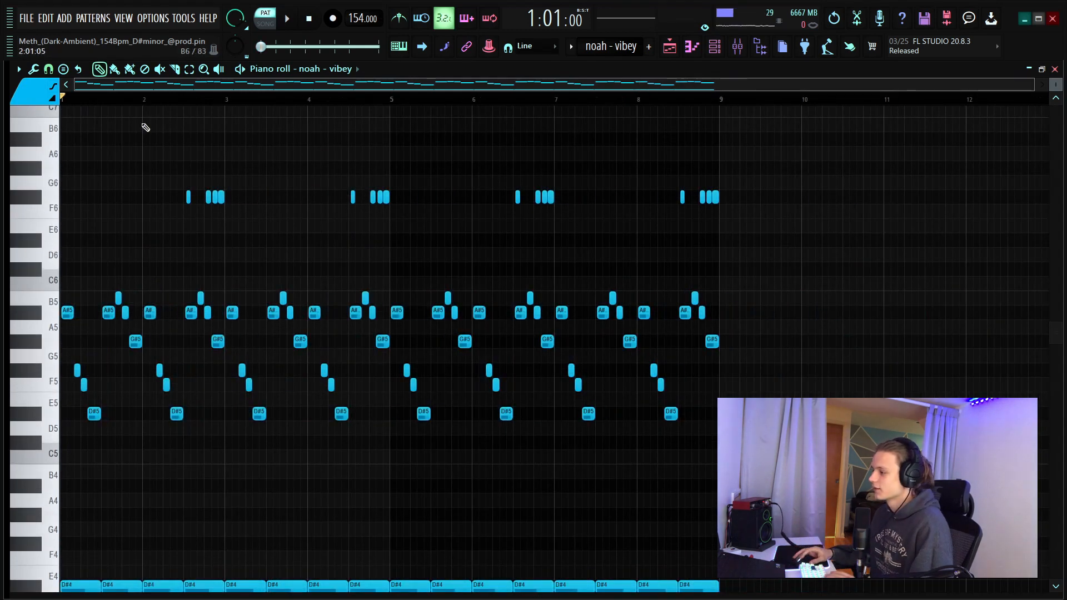
{"action": "scroll", "coordinate": [363, 272], "scroll_direction": "down", "scroll_amount": 3}
{"action": "scroll", "coordinate": [376, 277], "scroll_direction": "up", "scroll_amount": 2}
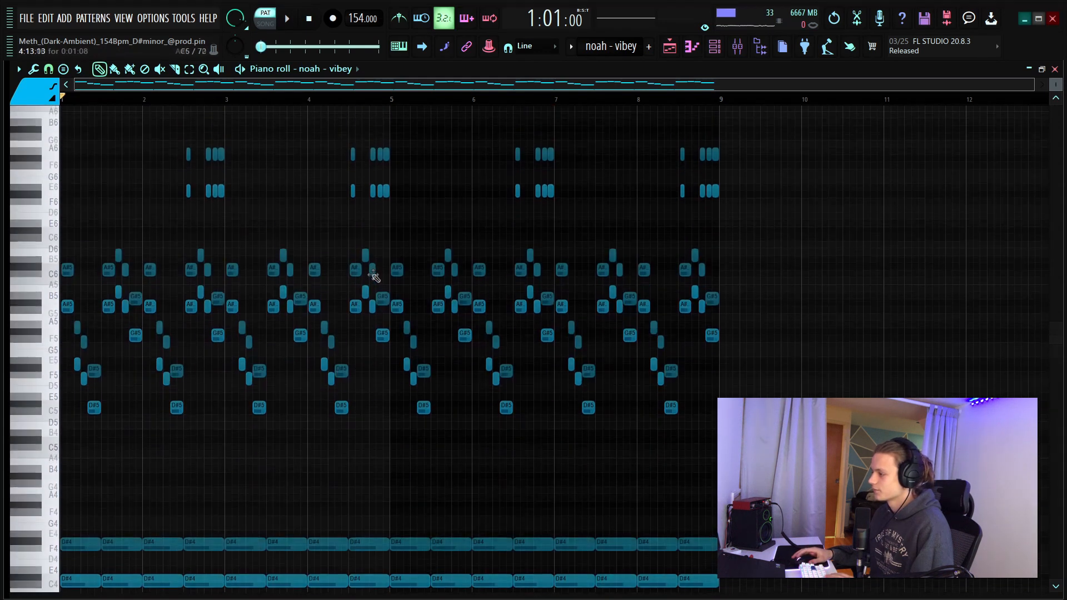
{"action": "key", "text": "space"}
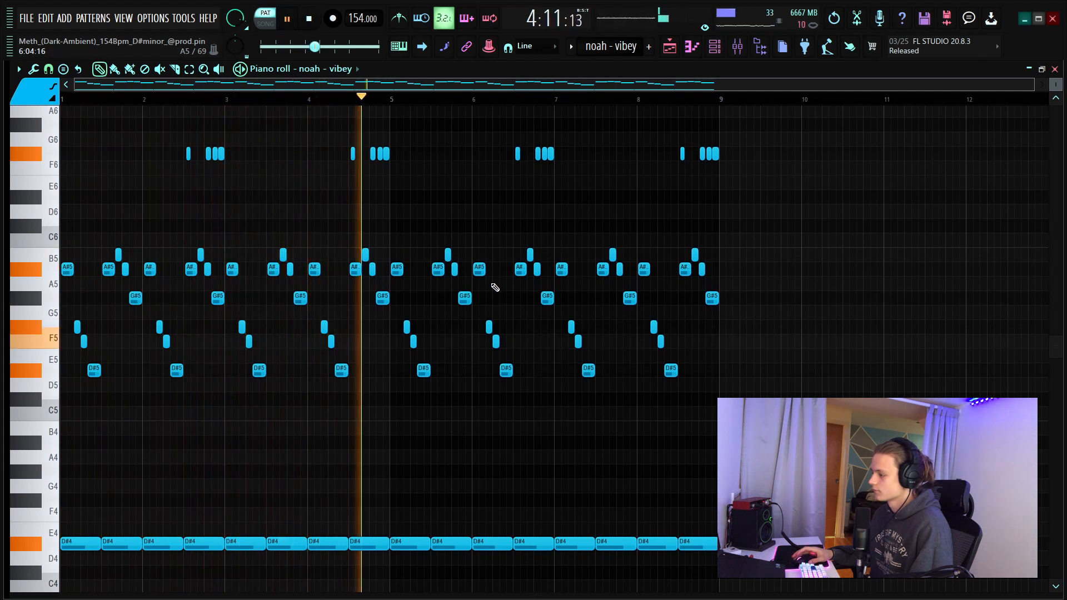
{"action": "key", "text": "space"}
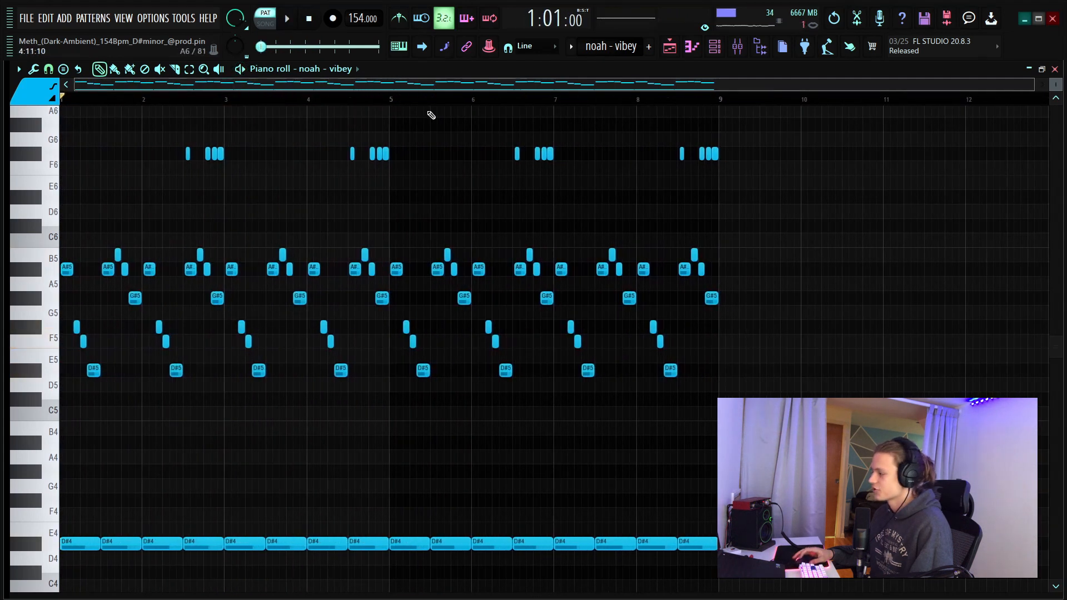
- Open mixer Insert 3 for the noah - vibey channel and review its Tape Cassette 2 Wow and Flutter settings
{"action": "left_click", "coordinate": [716, 47]}
{"action": "key", "text": "F9"}
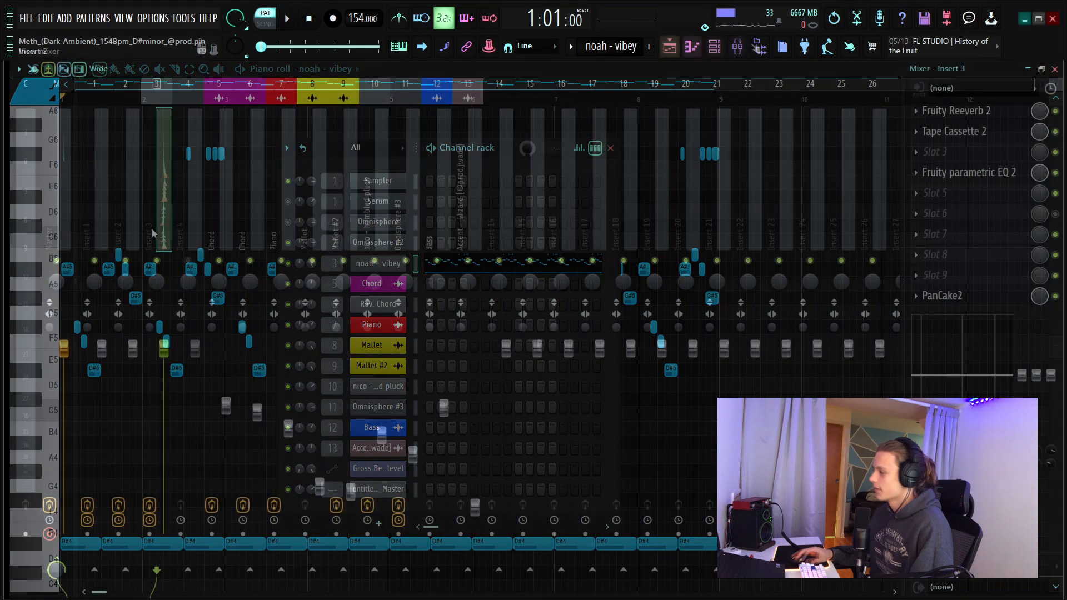
{"action": "left_click", "coordinate": [1008, 137]}
{"action": "left_click_drag", "start_coordinate": [271, 122], "coordinate": [447, 126]}
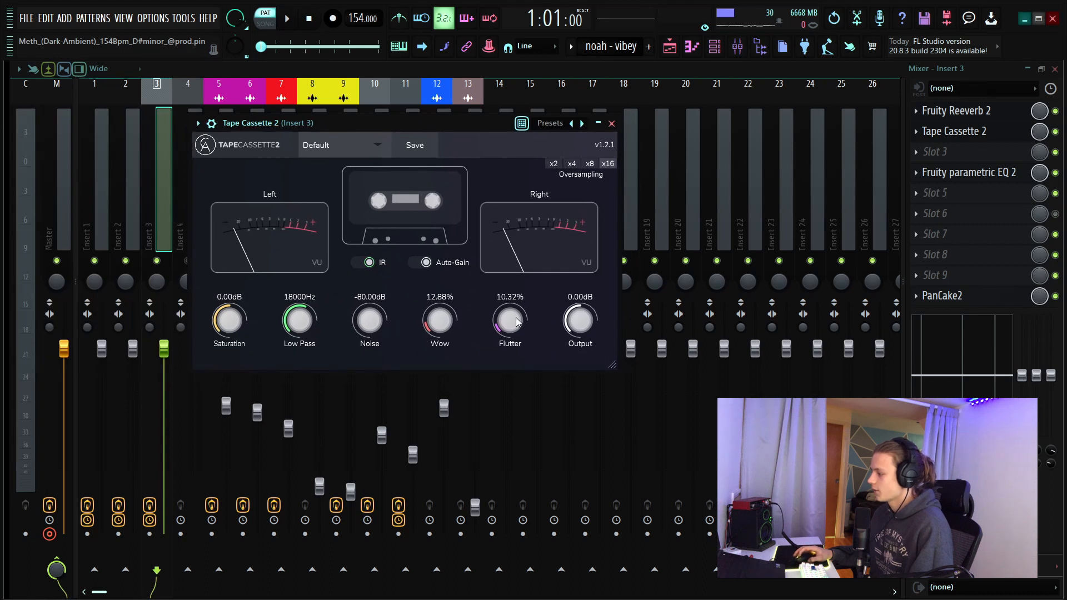
{"action": "left_click", "coordinate": [611, 125]}
- Review the Fruity parametric EQ 2 curve and the PanCake2 panning wave on Insert 3
{"action": "left_click", "coordinate": [1026, 175]}
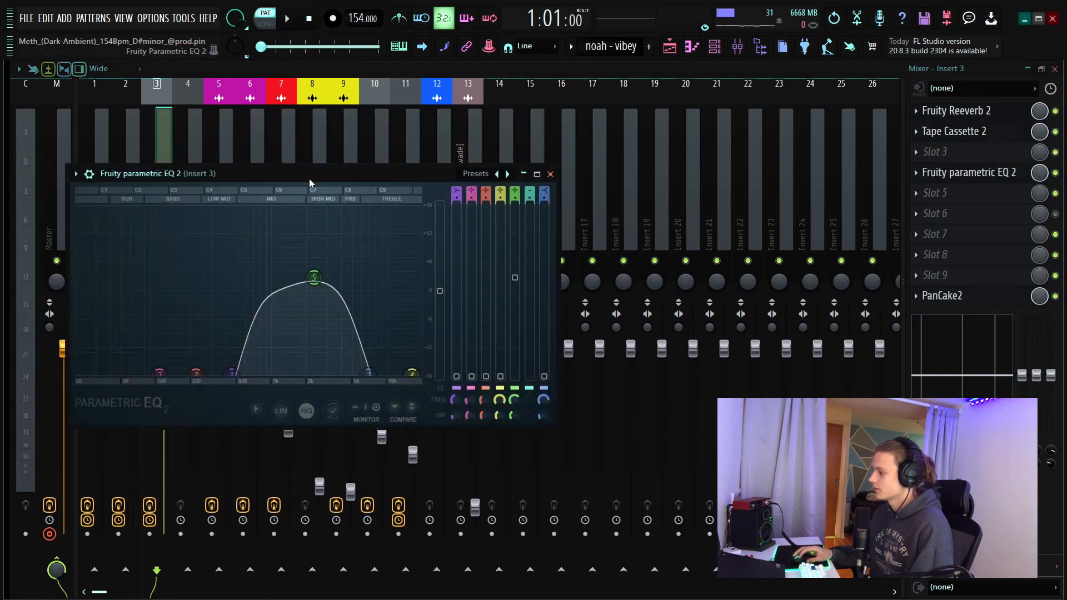
{"action": "left_click_drag", "start_coordinate": [309, 178], "coordinate": [353, 171]}
{"action": "left_click", "coordinate": [595, 168]}
{"action": "left_click", "coordinate": [942, 295]}
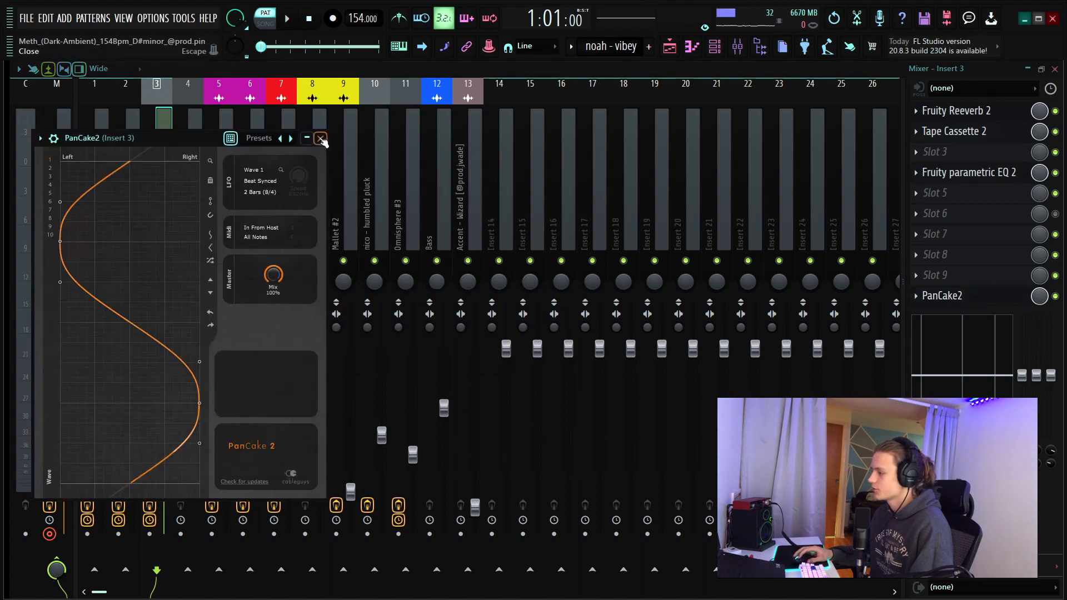
{"action": "left_click", "coordinate": [320, 139]}
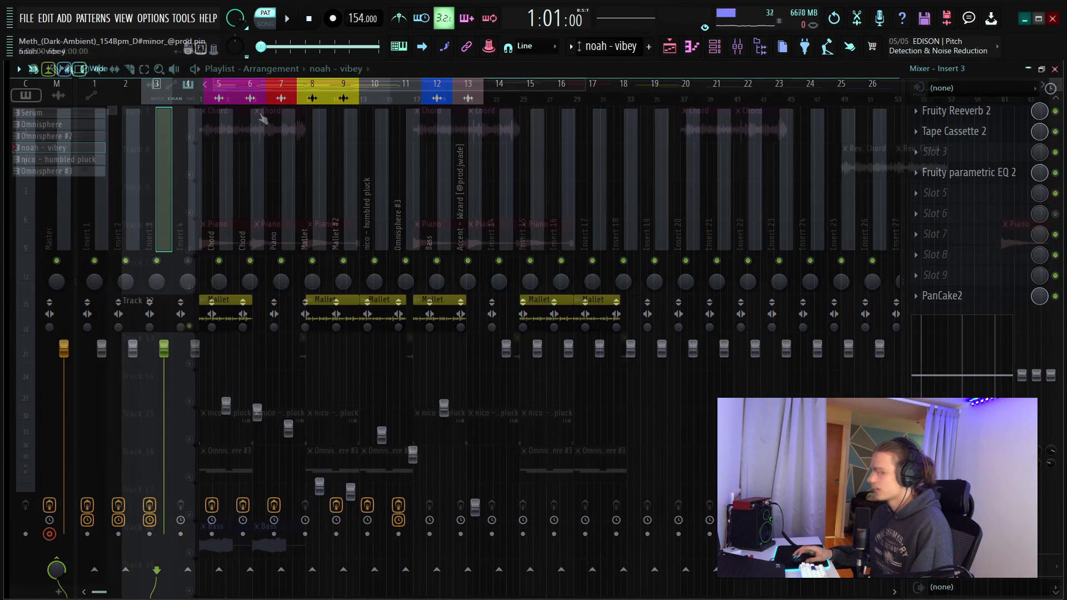
- Return to the playlist, unmute Track 13 beside the Mallet track and select its short clip just before bar 9
{"action": "scroll", "coordinate": [263, 119], "scroll_direction": "up", "scroll_amount": 8}
{"action": "scroll", "coordinate": [181, 415], "scroll_direction": "down", "scroll_amount": 4}
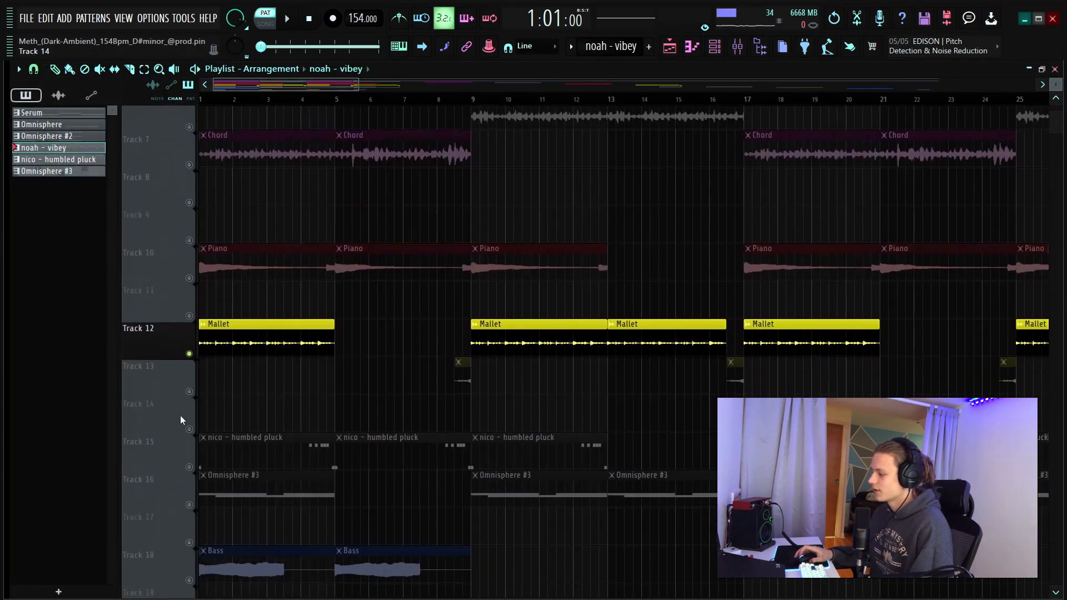
{"action": "scroll", "coordinate": [180, 416], "scroll_direction": "down", "scroll_amount": 1}
{"action": "left_click", "coordinate": [190, 363]}
{"action": "left_click_drag", "start_coordinate": [530, 365], "coordinate": [401, 333]}
- Place the song position at the start of the Mallet #2 clip before bar 9 and examine the clip up close
{"action": "left_click", "coordinate": [457, 100]}
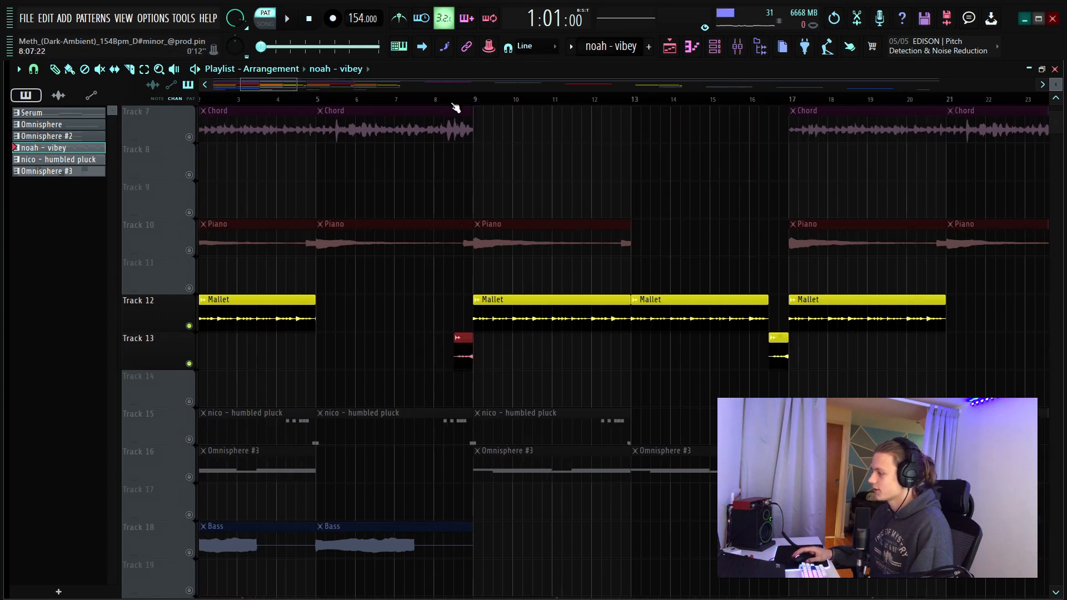
{"action": "scroll", "coordinate": [450, 100], "scroll_direction": "up", "scroll_amount": 4}
{"action": "scroll", "coordinate": [450, 100], "scroll_direction": "down", "scroll_amount": 8}
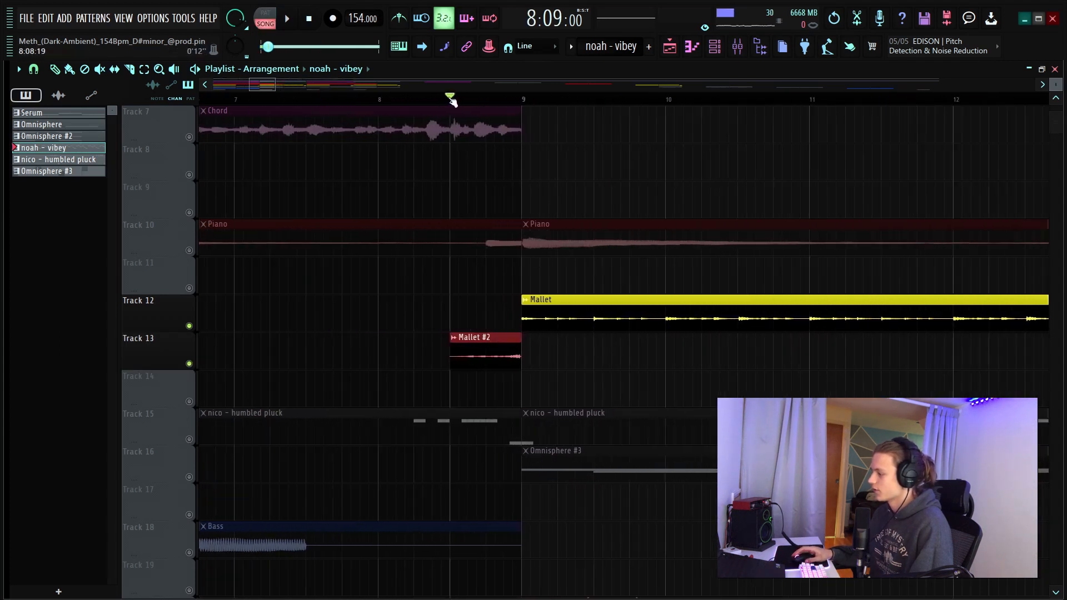
{"action": "scroll", "coordinate": [398, 105], "scroll_direction": "up", "scroll_amount": 4}
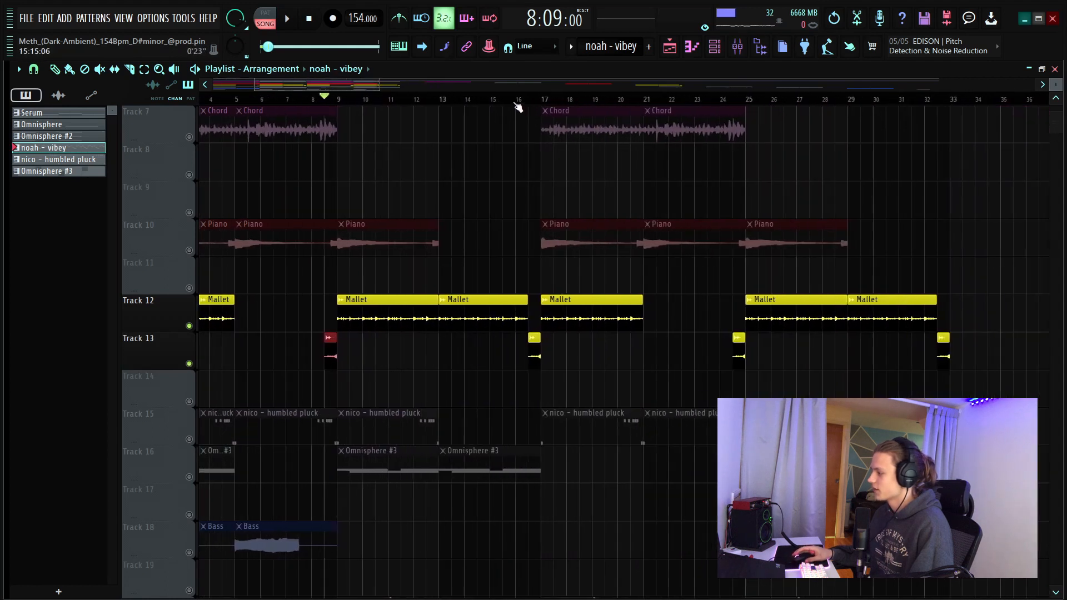
- Select bars 13 to 17 in the playlist, play back the Mallet and Mallet #2 clips, and clear the selection
{"action": "left_click_drag", "start_coordinate": [398, 103], "coordinate": [554, 114]}
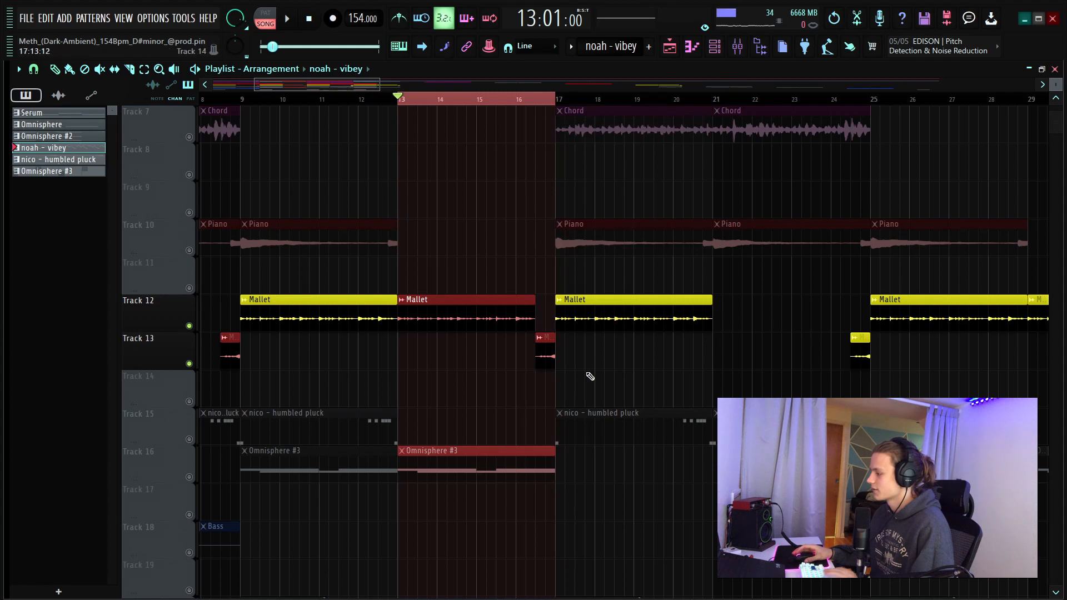
{"action": "key", "text": "space"}
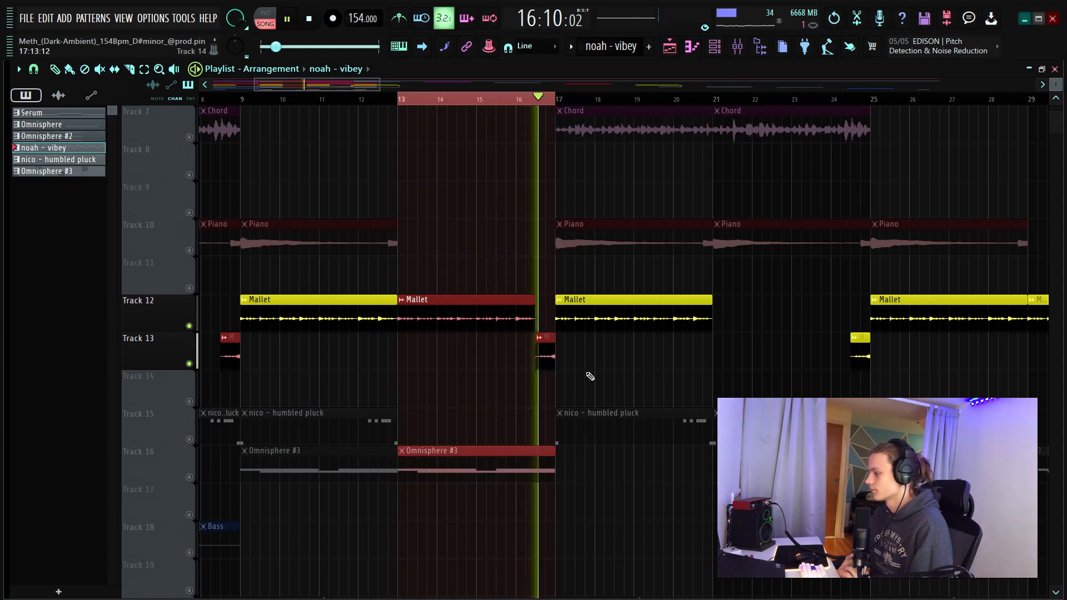
{"action": "key", "text": "space"}
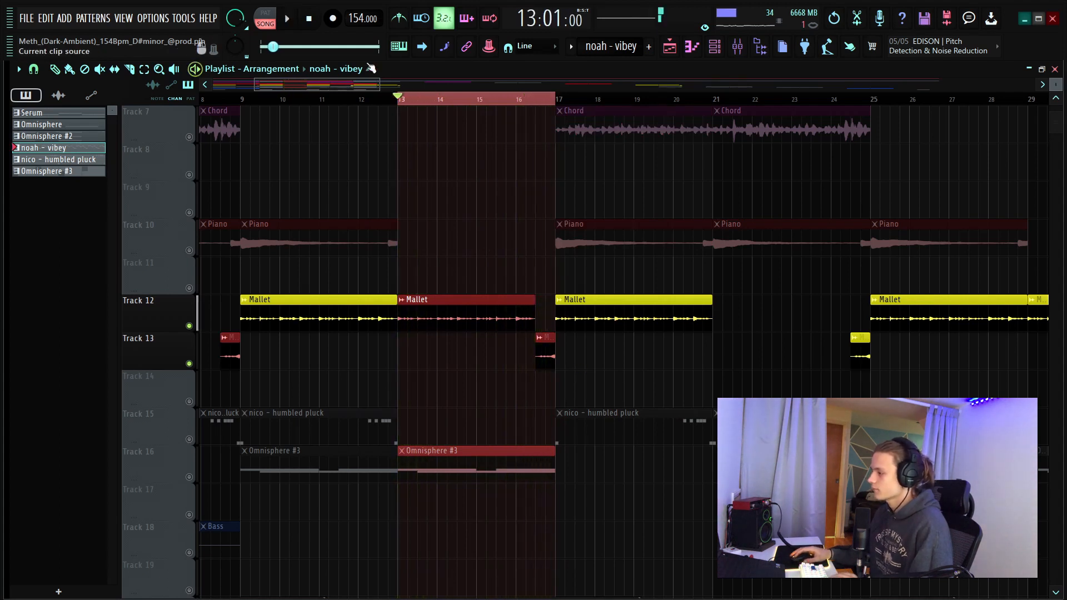
{"action": "left_click", "coordinate": [418, 99], "text": "ctrl"}
{"action": "scroll", "coordinate": [421, 101], "scroll_direction": "down", "scroll_amount": 6}
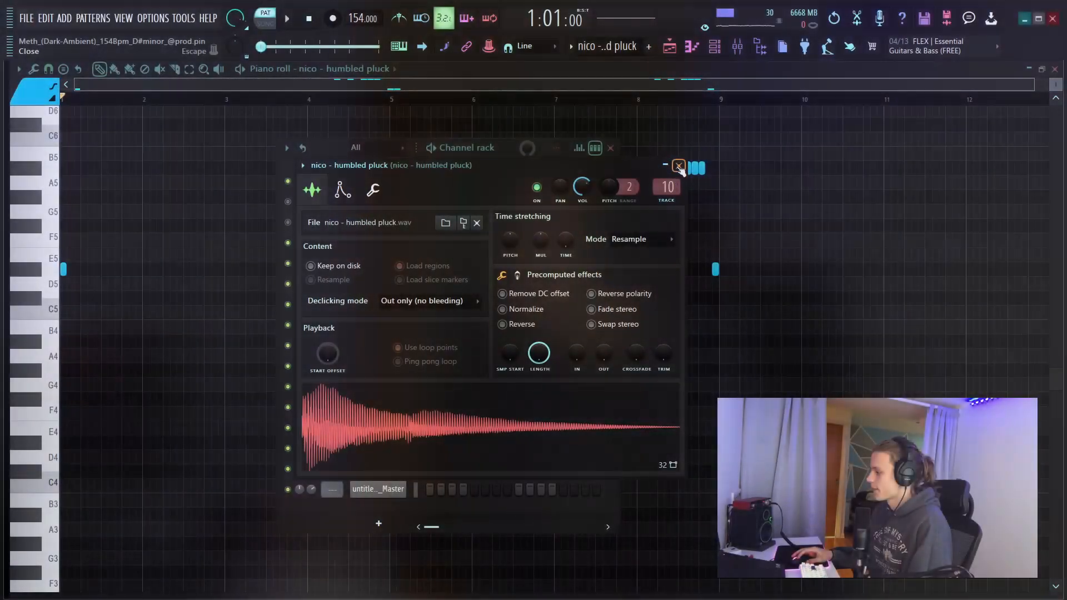
- Close the nico - humbled pluck sampler settings and open that channel's piano roll
{"action": "left_click", "coordinate": [679, 167]}
{"action": "right_click", "coordinate": [410, 389]}
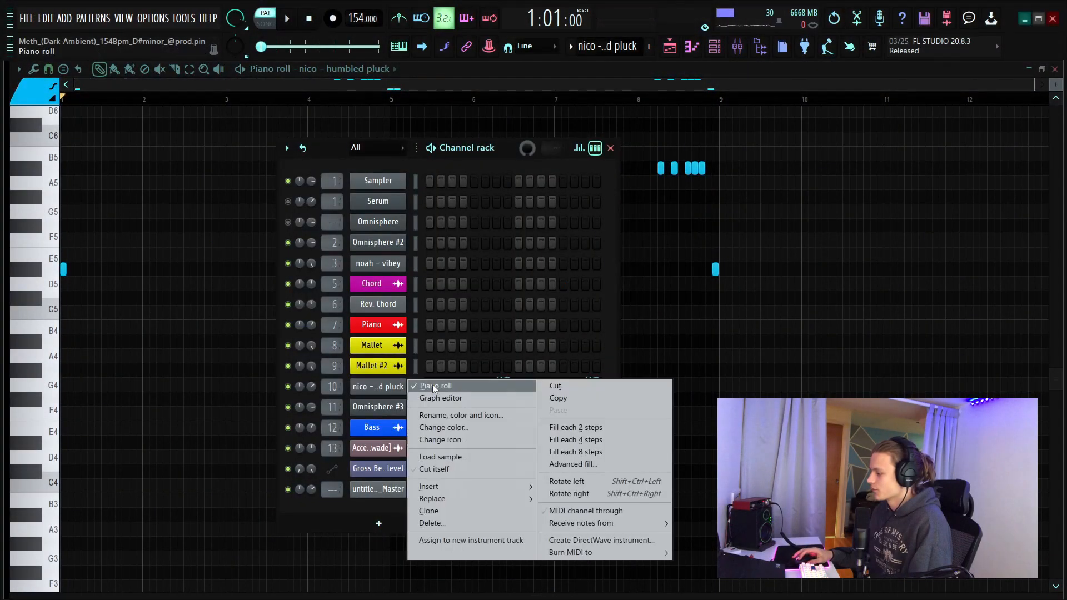
{"action": "left_click", "coordinate": [431, 384]}
{"action": "right_click", "coordinate": [425, 389]}
{"action": "left_click", "coordinate": [437, 388]}
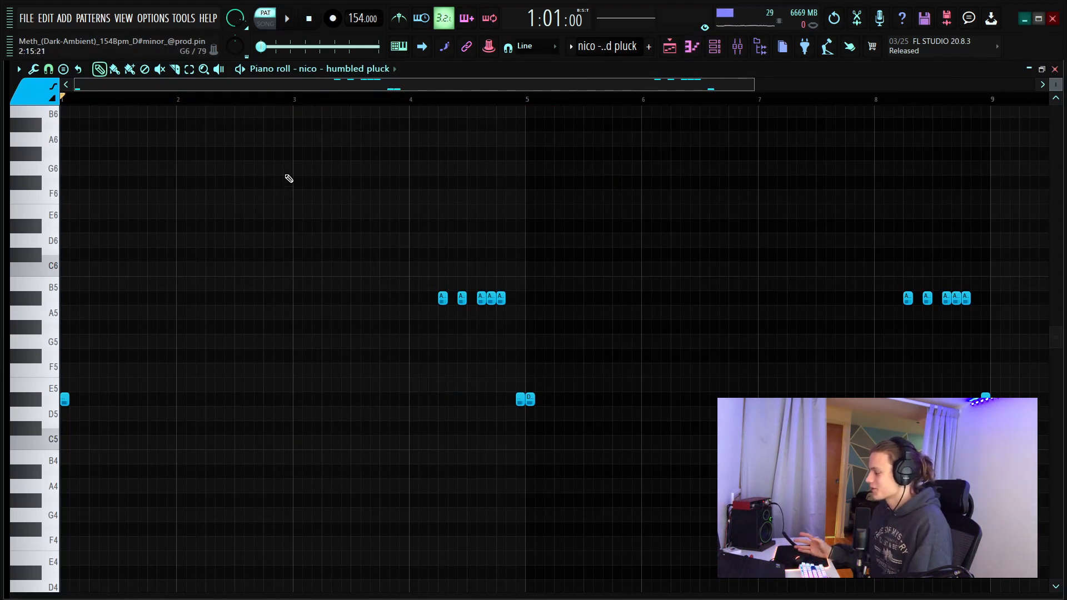
- Look over the full nico - humbled pluck pattern and play it back from the beginning
{"action": "scroll", "coordinate": [82, 101], "scroll_direction": "down", "scroll_amount": 3}
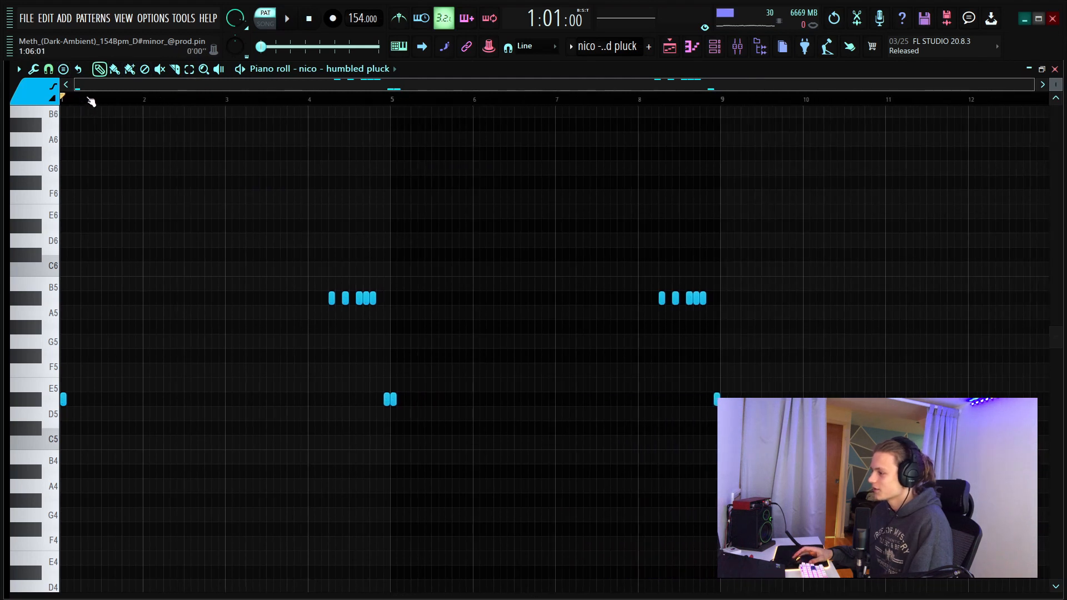
{"action": "left_click", "coordinate": [93, 104]}
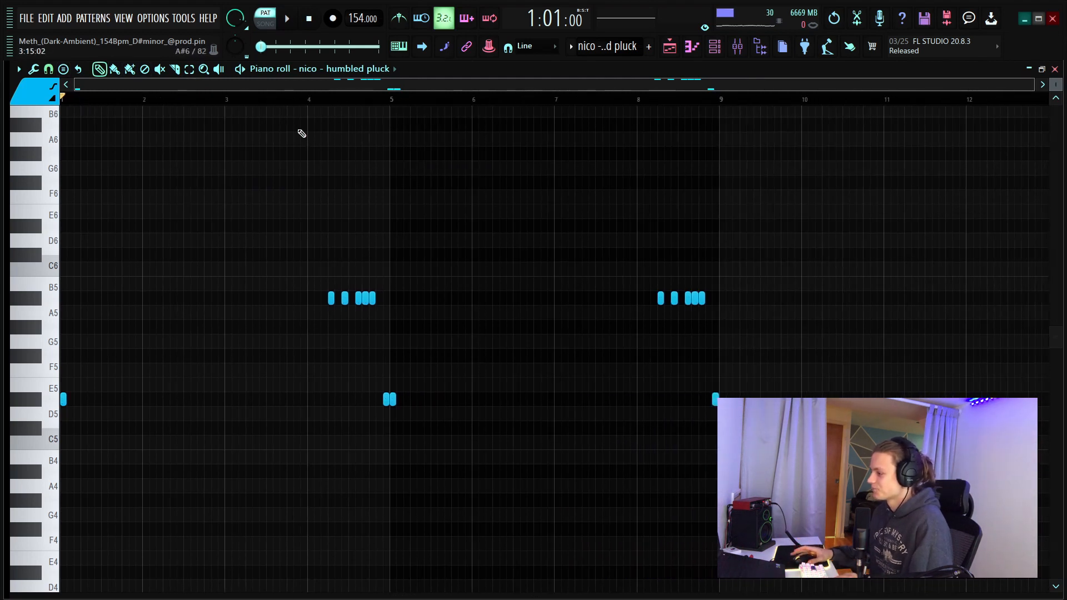
{"action": "key", "text": "space"}
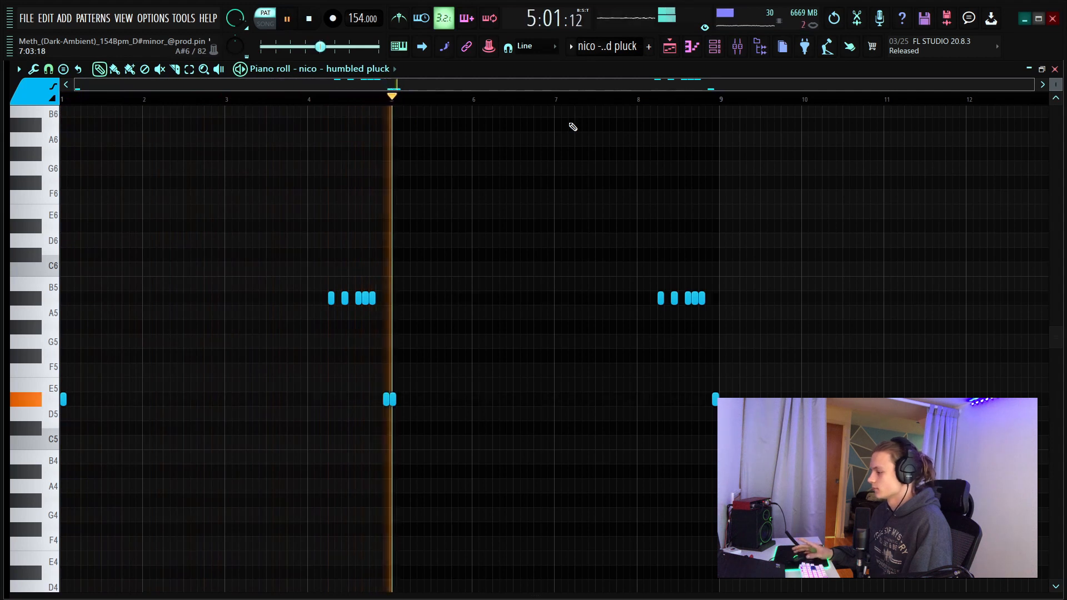
{"action": "key", "text": "space"}
- Return to the playlist and unmute Track 16 with the Omnisphere #3 clips
{"action": "key", "text": "F5"}
{"action": "scroll", "coordinate": [343, 298], "scroll_direction": "down", "scroll_amount": 2}
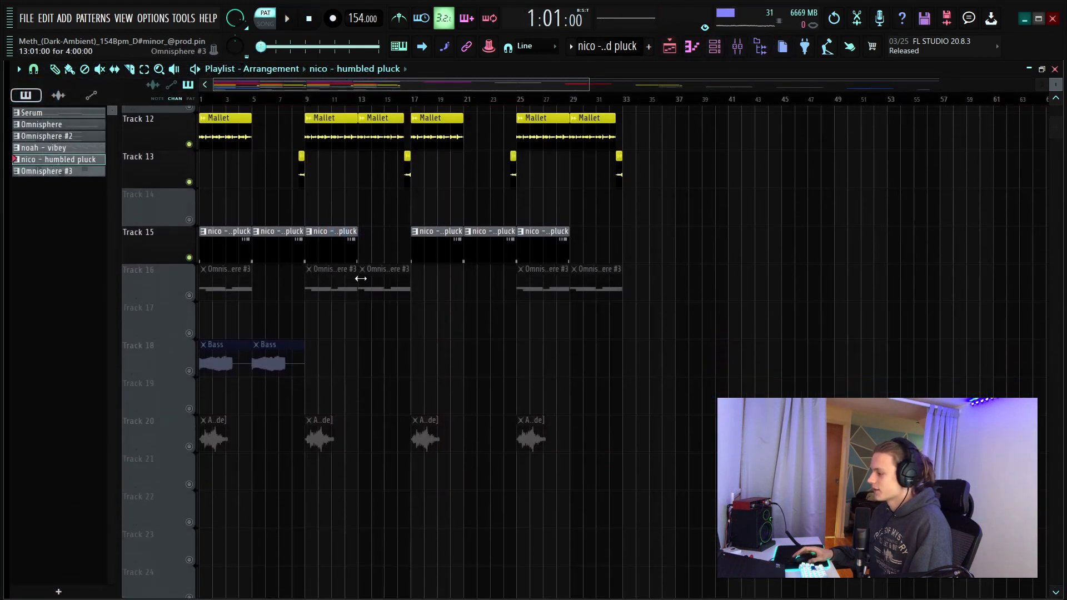
{"action": "left_click", "coordinate": [189, 288]}
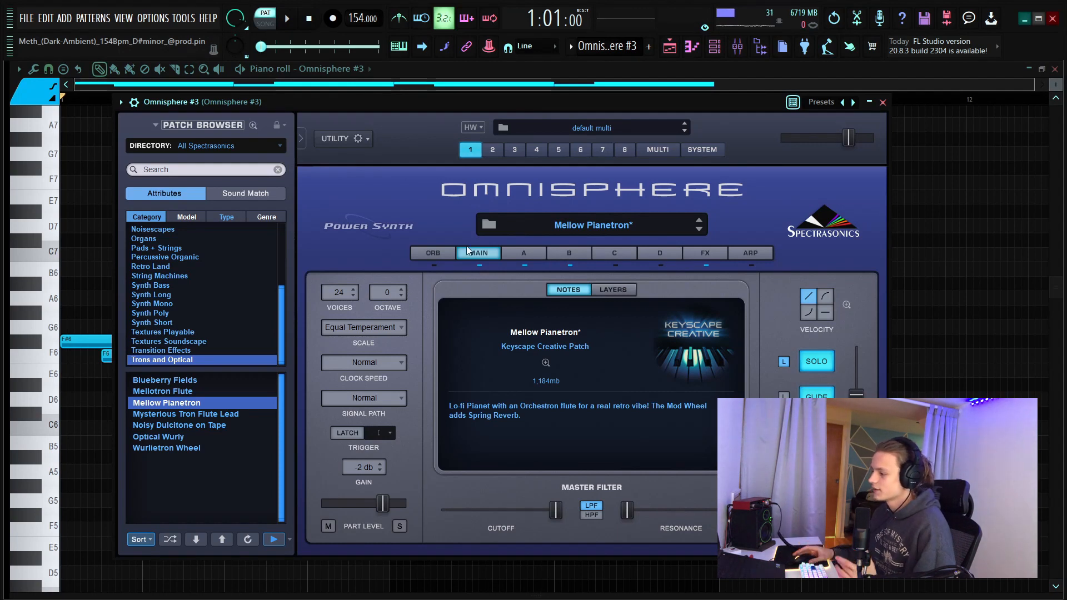
- Review the Mellow Pianetron patch in Omnisphere #3, including its Trons and Optical category and Flutey Colors type
{"action": "left_click", "coordinate": [205, 126]}
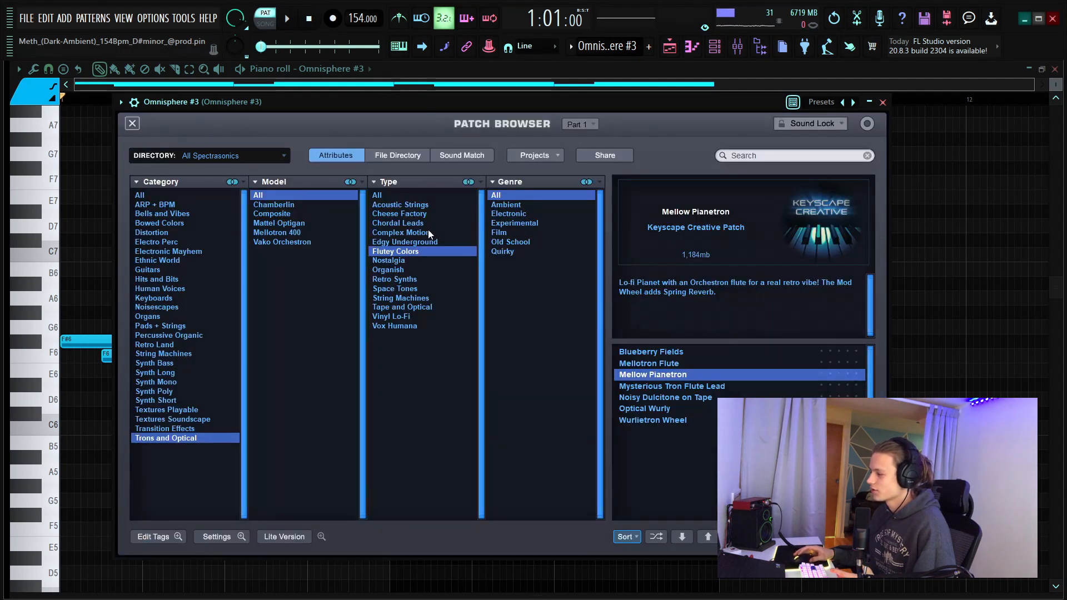
{"action": "left_click", "coordinate": [882, 102]}
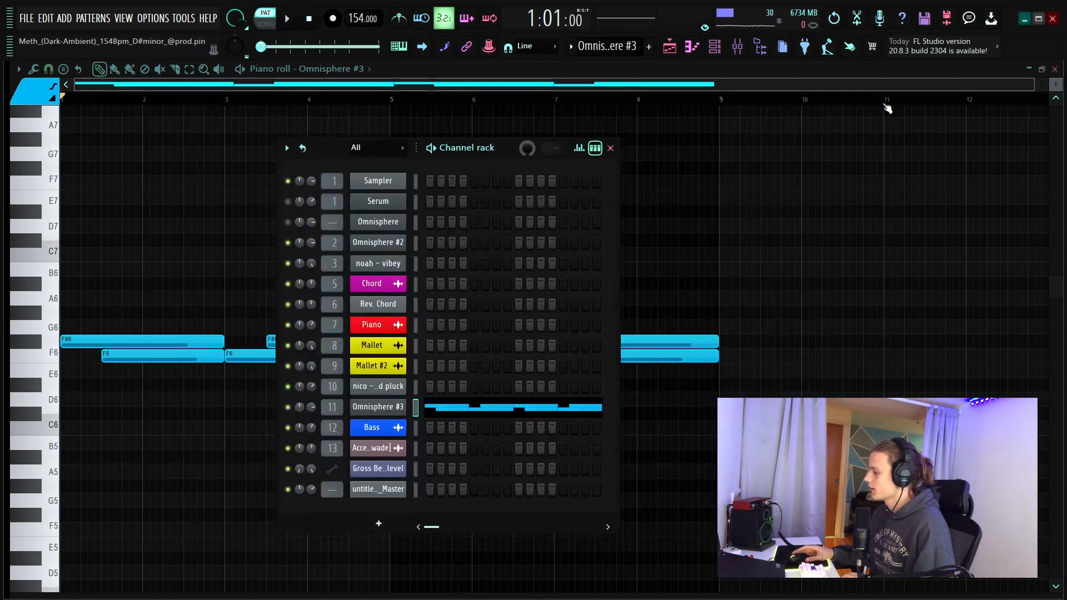
{"action": "left_click", "coordinate": [378, 407]}
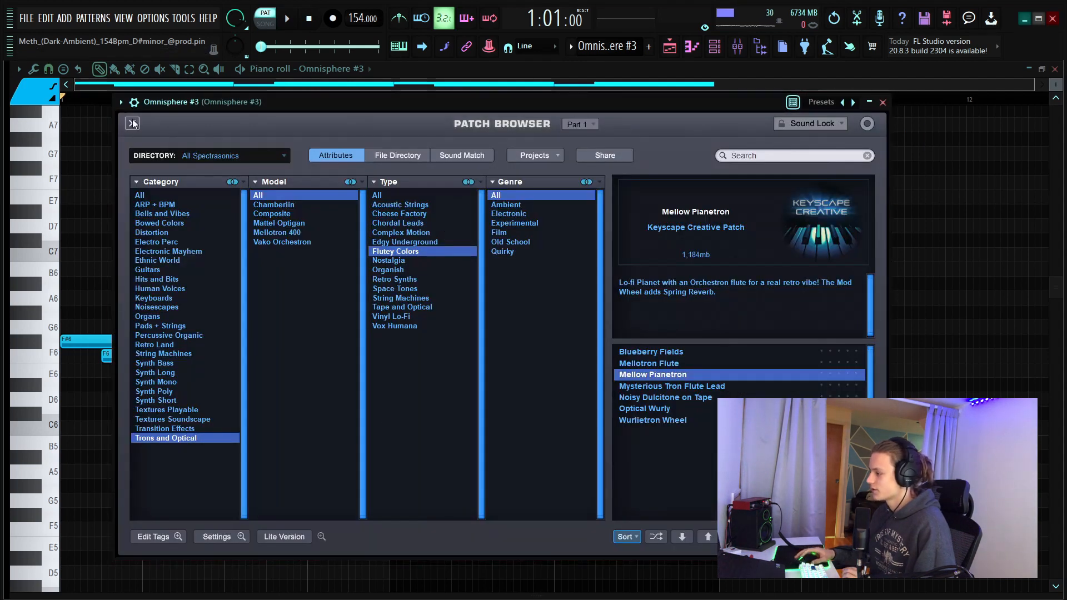
{"action": "left_click", "coordinate": [131, 124]}
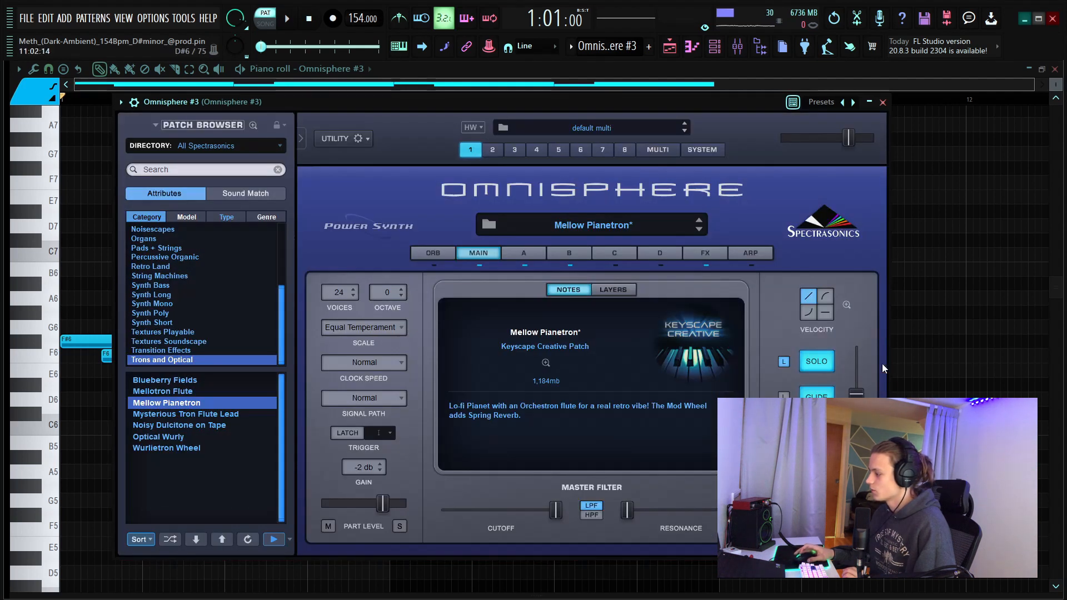
{"action": "left_click", "coordinate": [883, 102]}
- Examine the overlapping F#6 and F6 notes in the Omnisphere #3 piano roll and play the pattern back
{"action": "key", "text": "F6"}
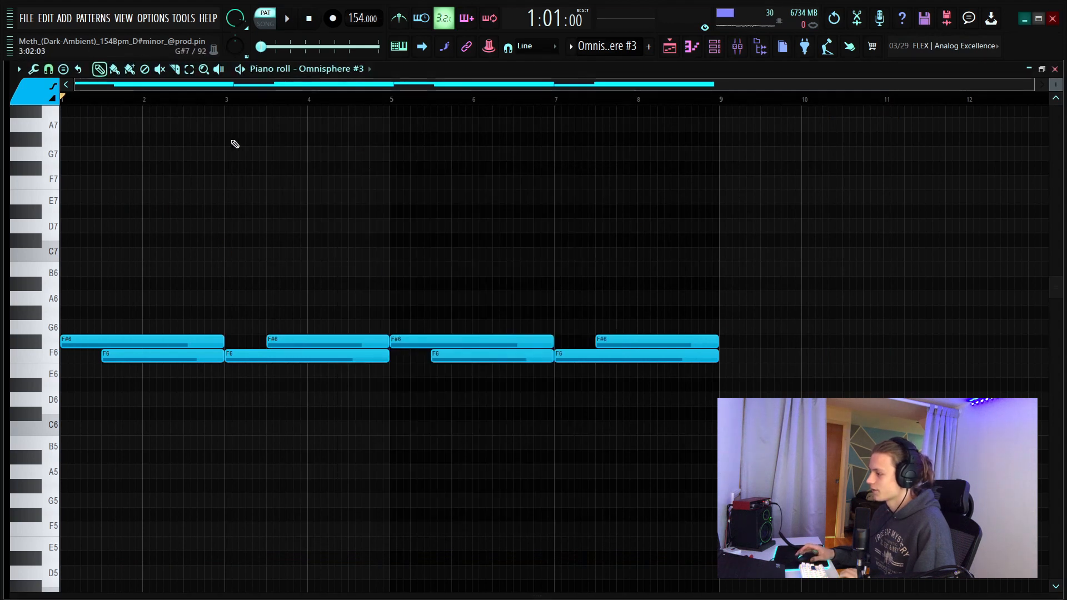
{"action": "scroll", "coordinate": [224, 107], "scroll_direction": "up", "scroll_amount": 3}
{"action": "left_click", "coordinate": [715, 55]}
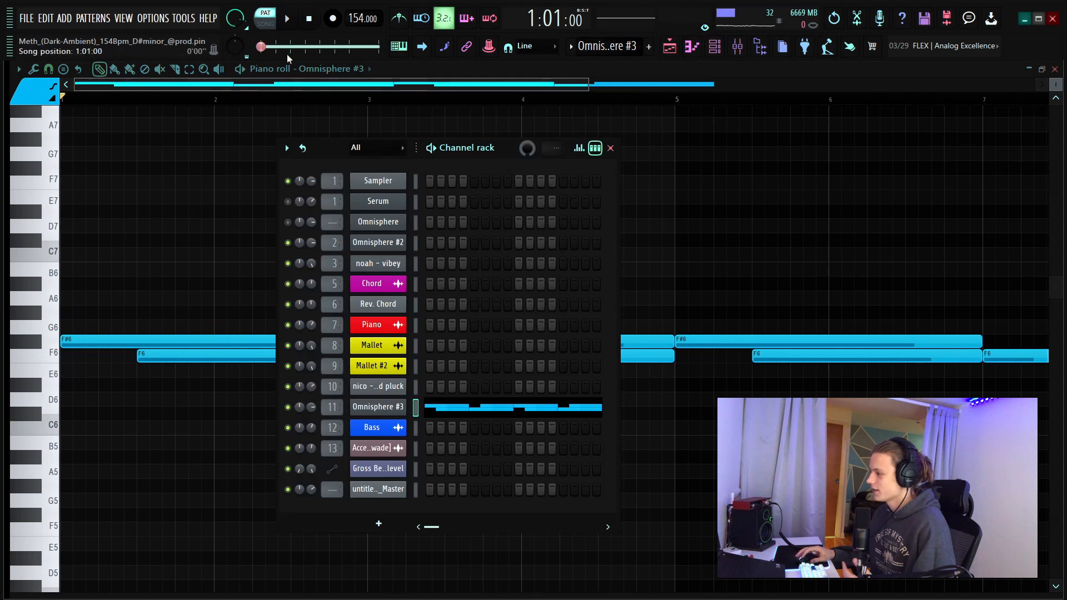
{"action": "left_click_drag", "start_coordinate": [252, 102], "coordinate": [4, 122]}
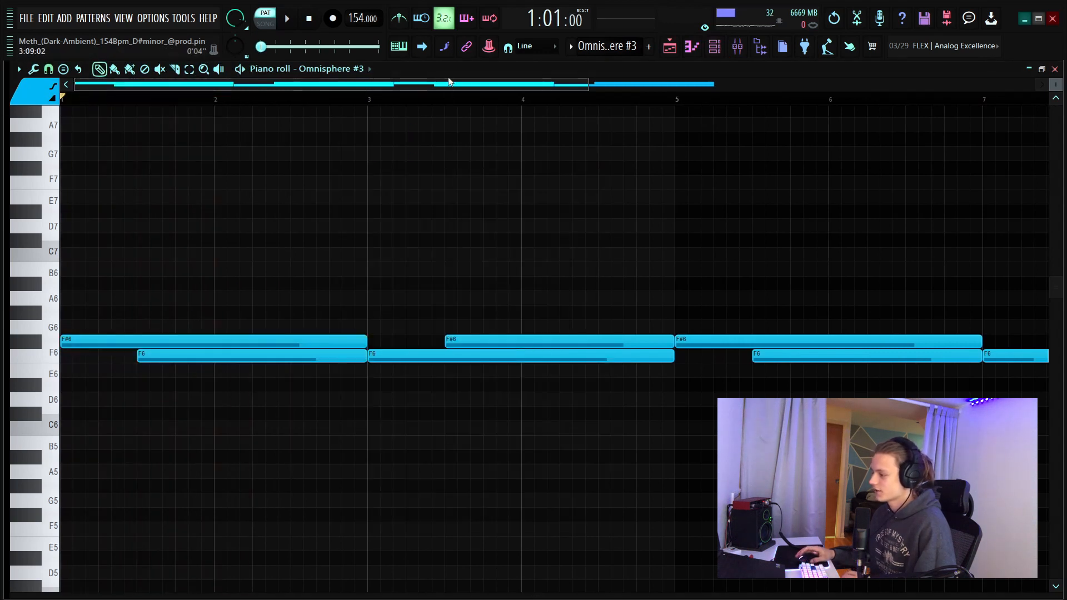
{"action": "key", "text": "space"}
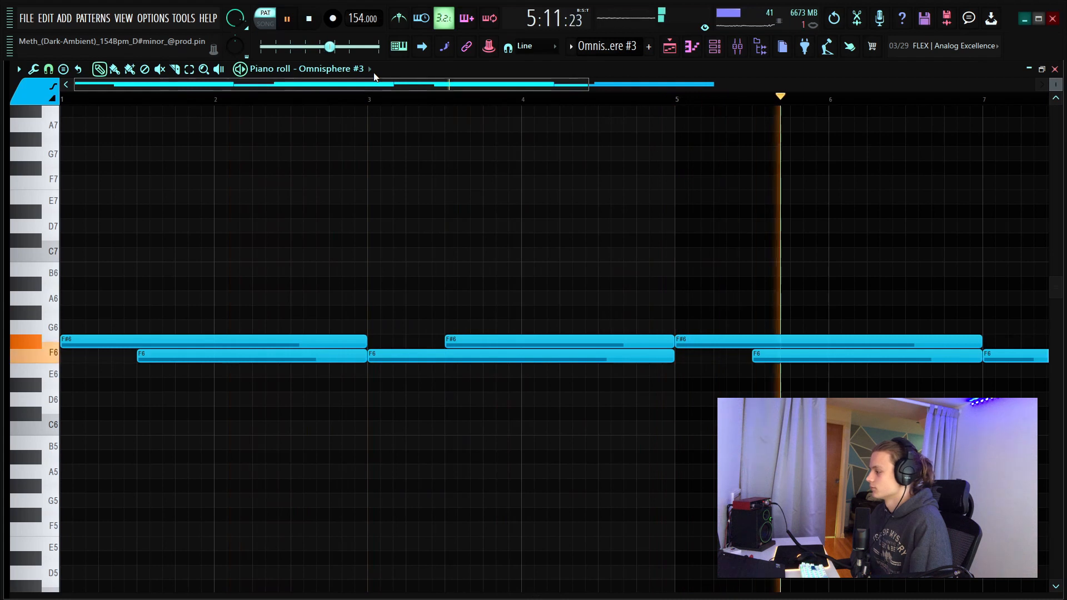
{"action": "key", "text": "space"}
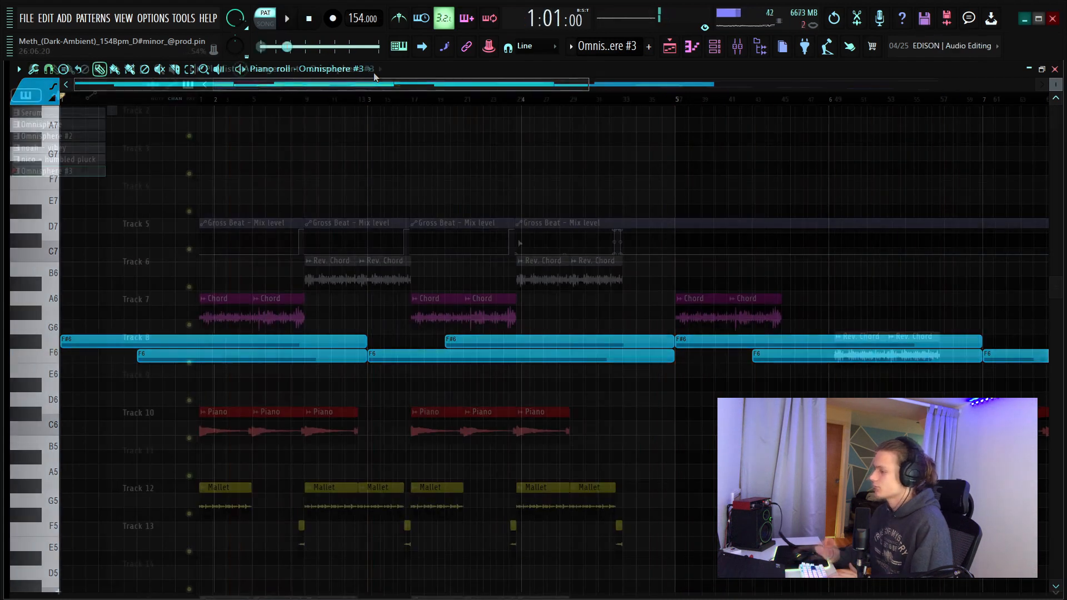
- Look over the whole playlist arrangement, open the mixer and check the effect chains on Inserts 1 to 3
{"action": "left_click_drag", "start_coordinate": [1059, 81], "coordinate": [1053, 86]}
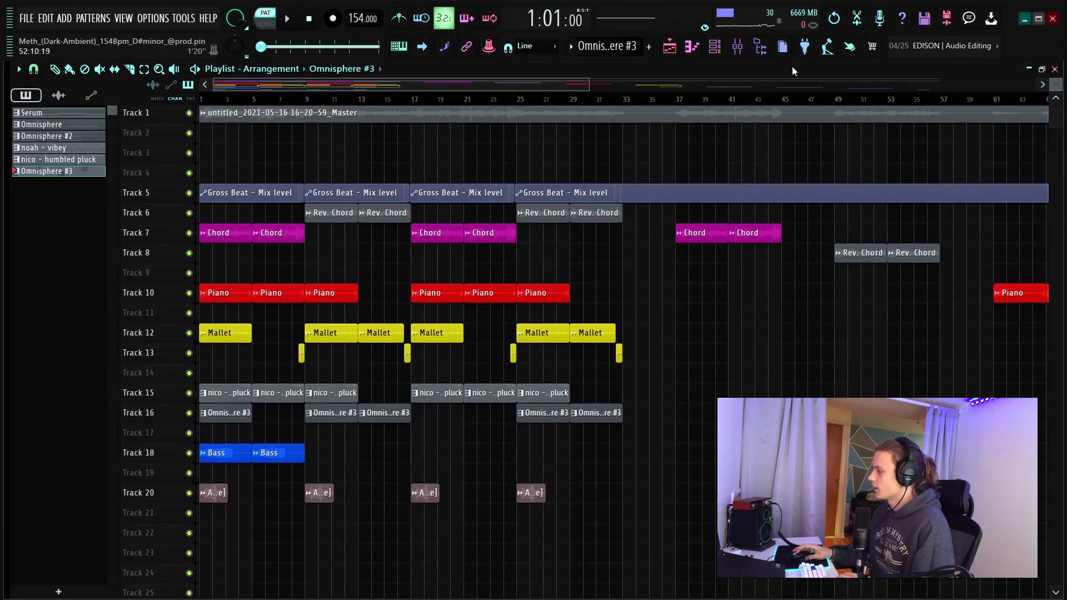
{"action": "left_click", "coordinate": [736, 49]}
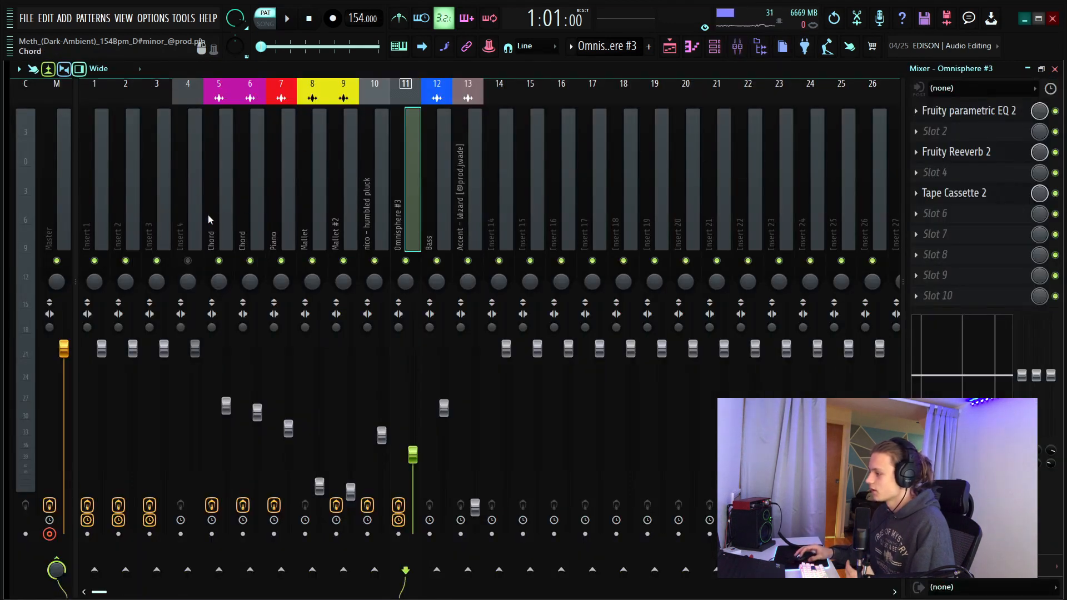
{"action": "left_click", "coordinate": [106, 231]}
{"action": "left_click", "coordinate": [135, 233]}
{"action": "left_click", "coordinate": [157, 238]}
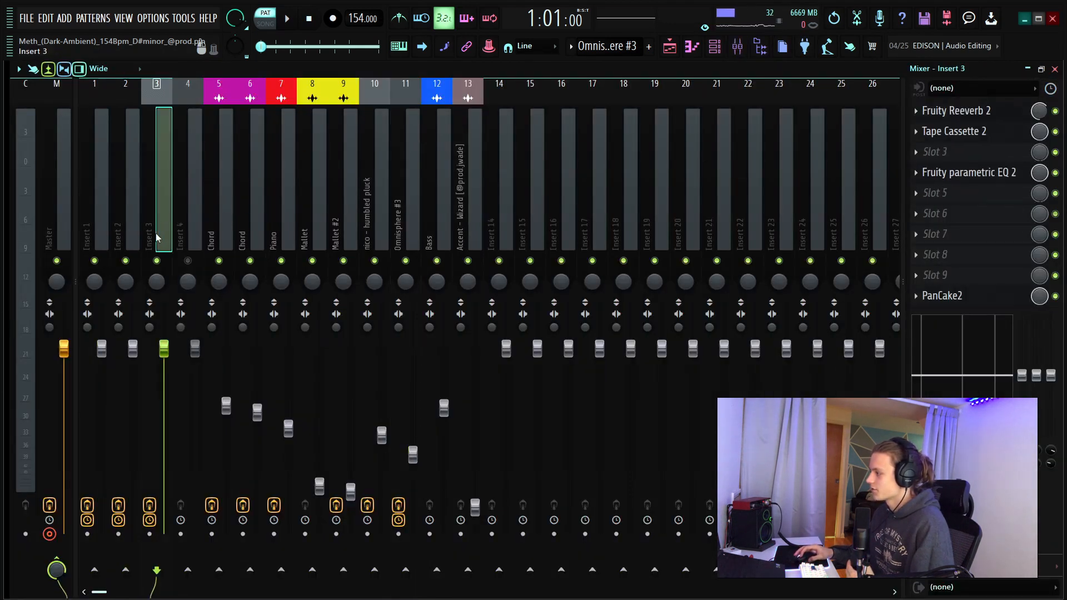
- Compare the effect chains on the two Chord inserts and review the Fruity parametric EQ 2 curve on Insert 6
{"action": "left_click", "coordinate": [212, 224]}
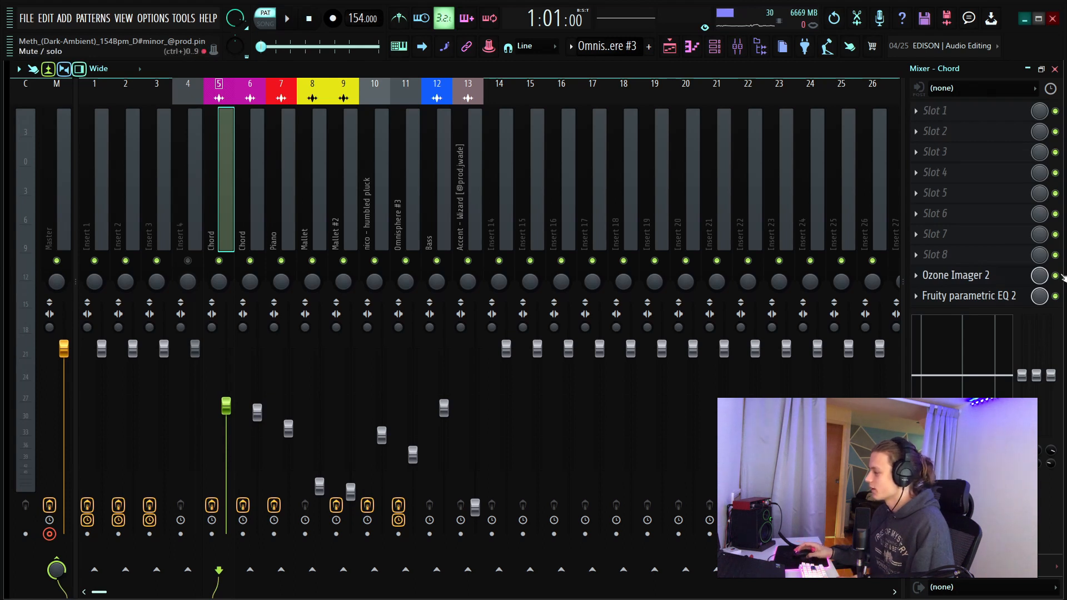
{"action": "left_click", "coordinate": [243, 236]}
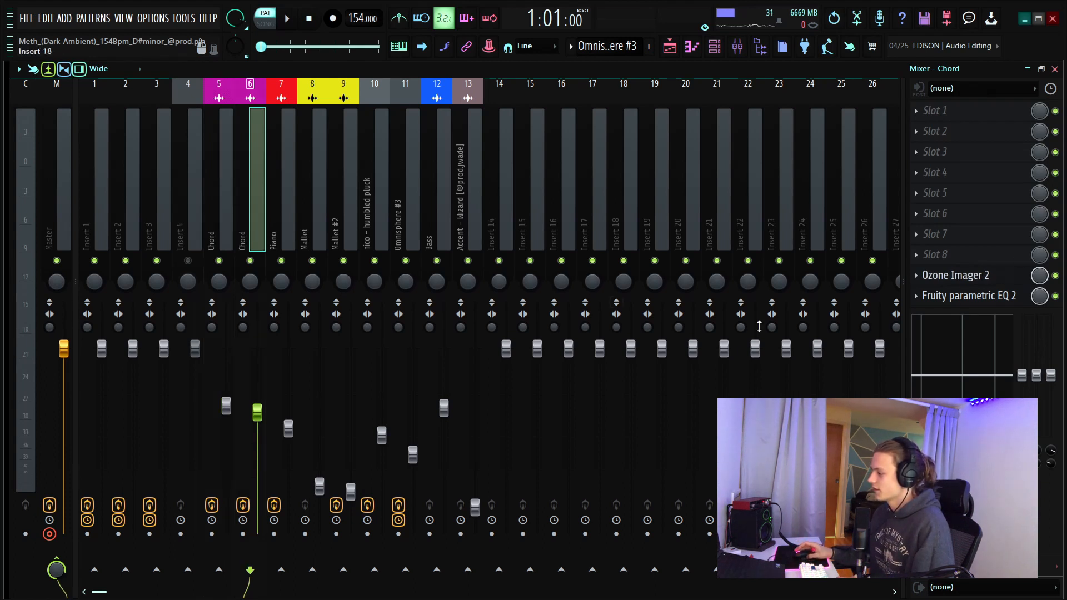
{"action": "left_click", "coordinate": [970, 301]}
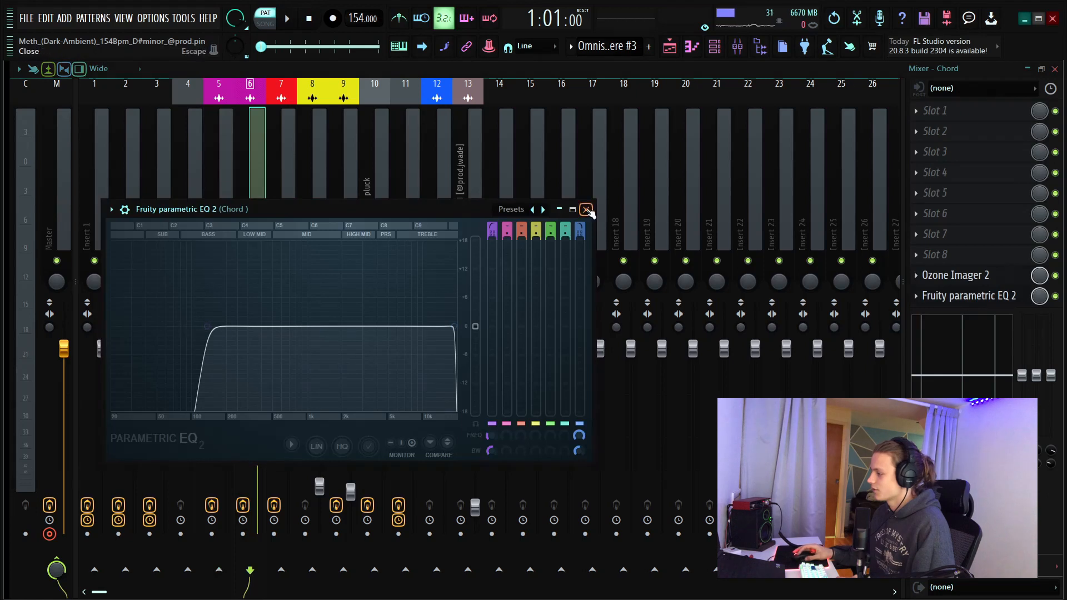
{"action": "left_click", "coordinate": [586, 210]}
- Review the Fruity parametric EQ 2 curve on the Piano insert
{"action": "left_click", "coordinate": [288, 225]}
{"action": "left_click", "coordinate": [1001, 114]}
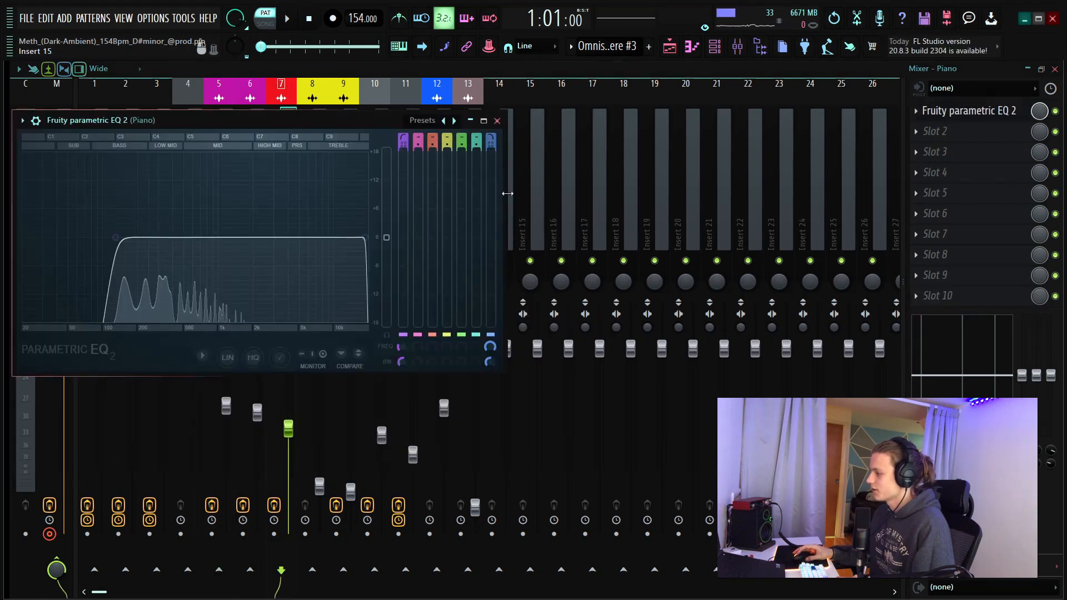
{"action": "left_click", "coordinate": [501, 113]}
- Check the Mallet insert's effect slots and review the Fruity Reeverb 2 settings on the Mallet #2 insert
{"action": "left_click", "coordinate": [323, 244]}
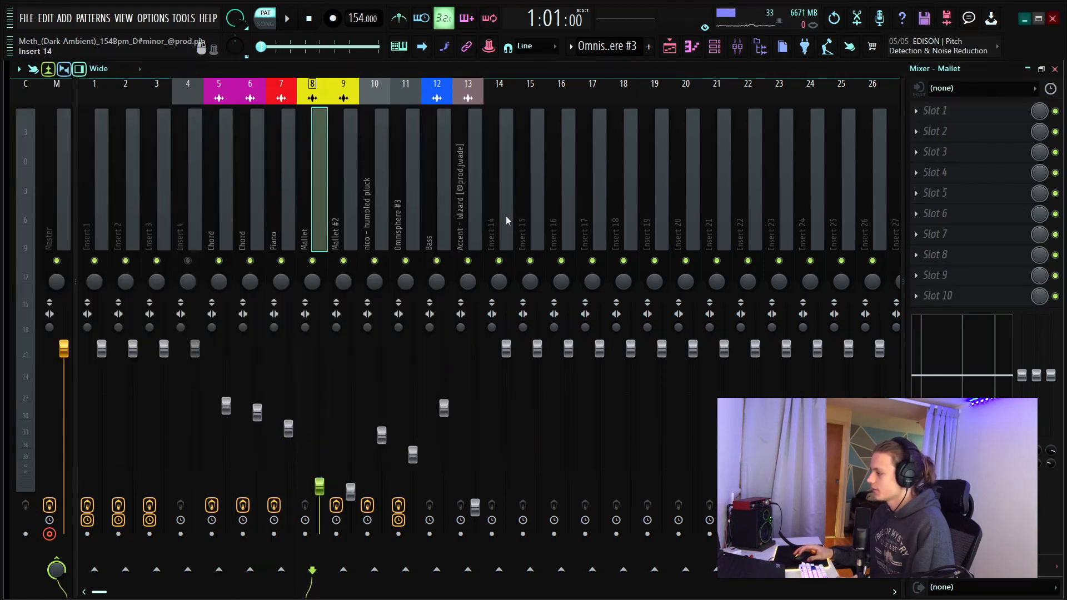
{"action": "left_click", "coordinate": [351, 237]}
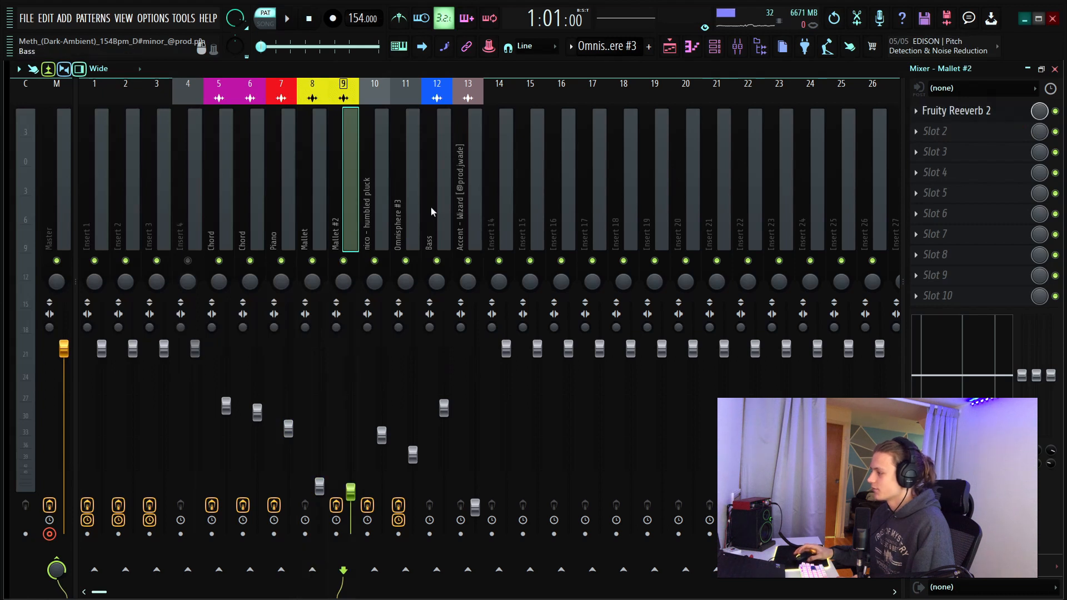
{"action": "left_click", "coordinate": [989, 112]}
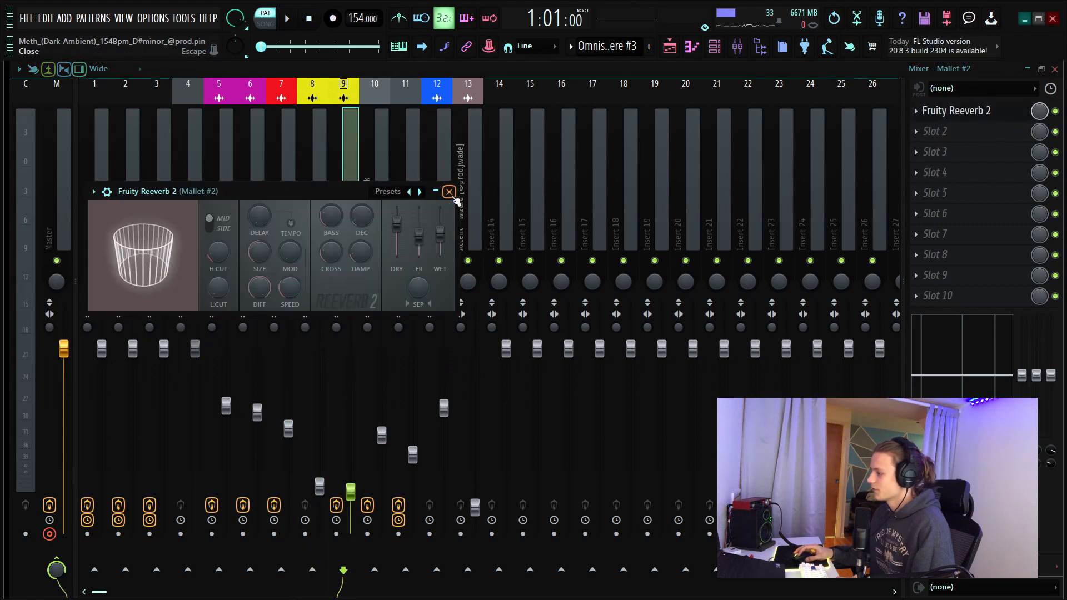
{"action": "left_click", "coordinate": [445, 191]}
- Review the Fruity Reeverb 2 and Fruity Love Philter settings on the nico - humbled pluck insert
{"action": "left_click", "coordinate": [384, 234]}
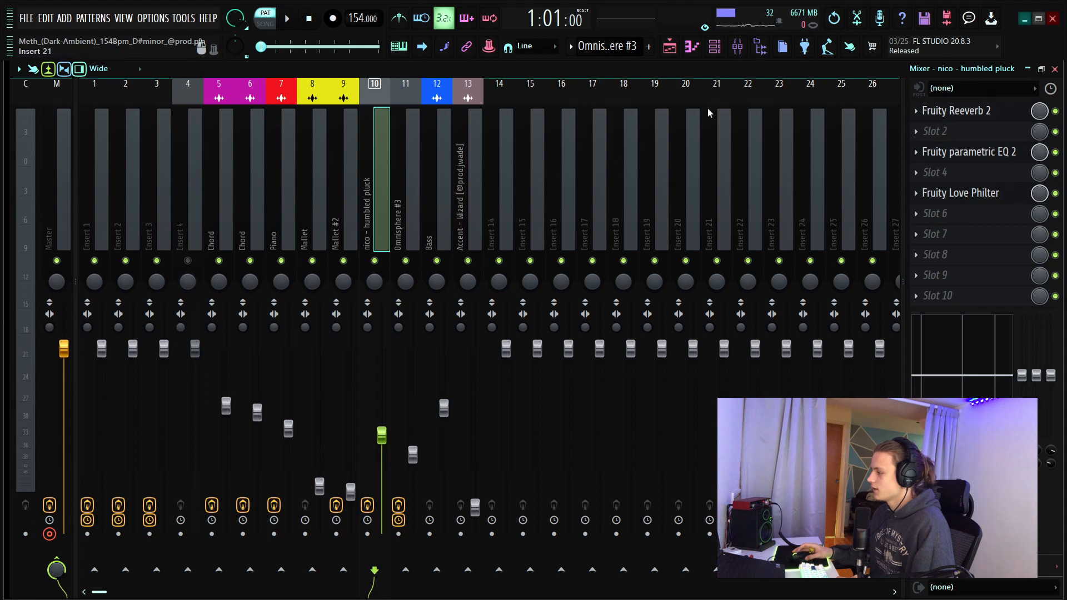
{"action": "left_click", "coordinate": [1005, 116]}
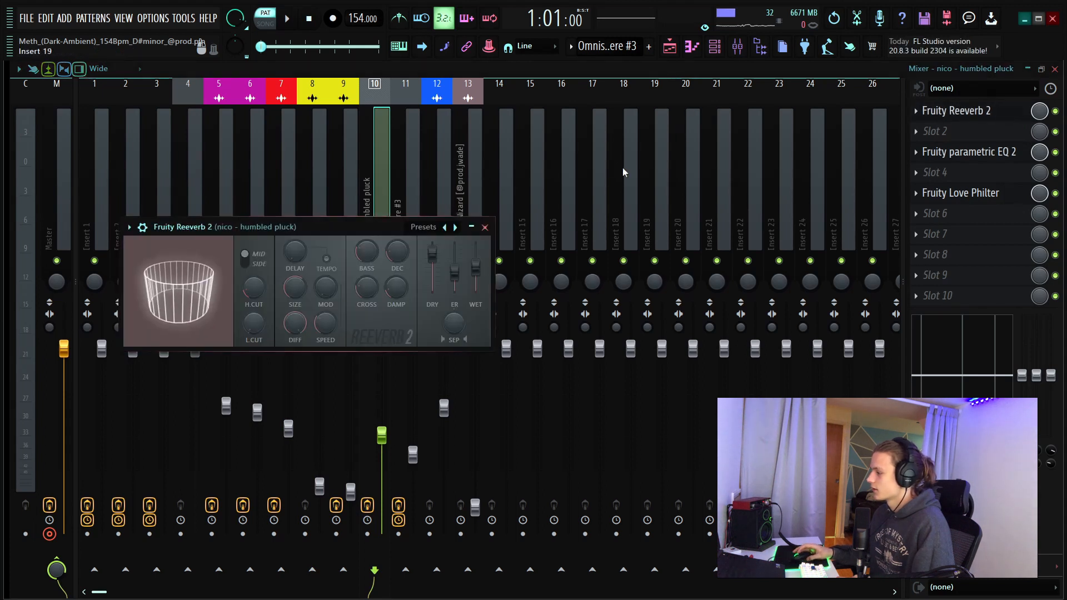
{"action": "left_click", "coordinate": [483, 225]}
{"action": "left_click", "coordinate": [1006, 193]}
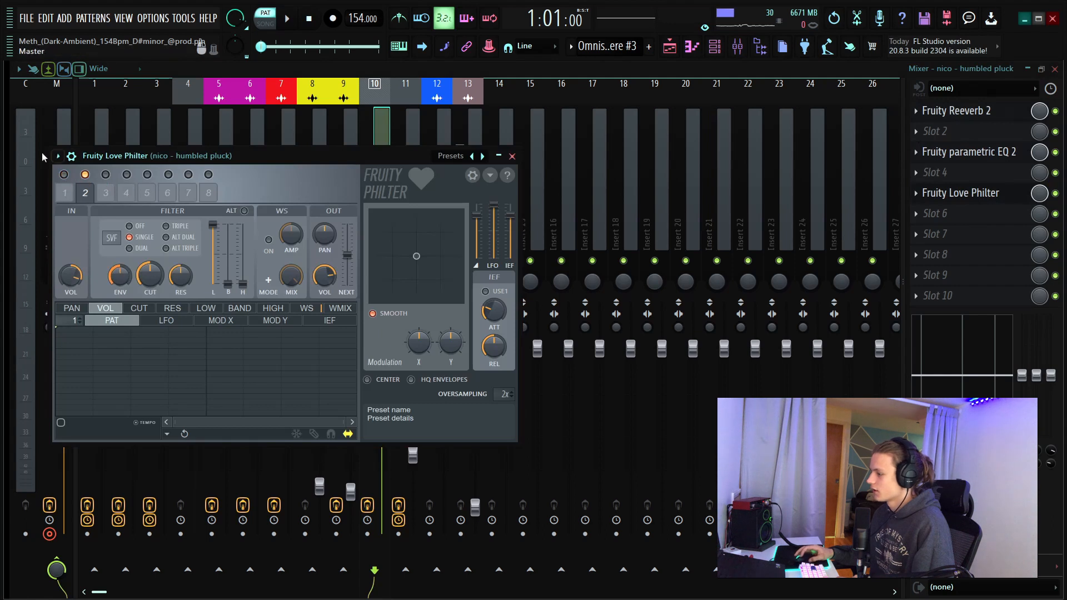
{"action": "left_click", "coordinate": [512, 156]}
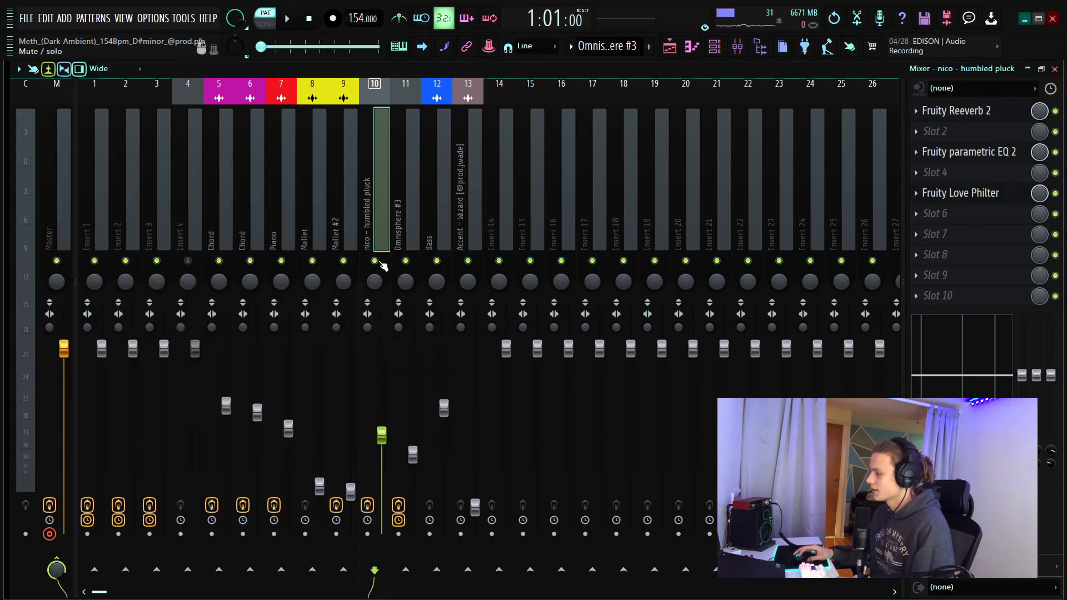
- Review the Fruity parametric EQ 2 curve and the Fruity Reeverb 2 settings on the Omnisphere #3 insert
{"action": "left_click", "coordinate": [407, 226]}
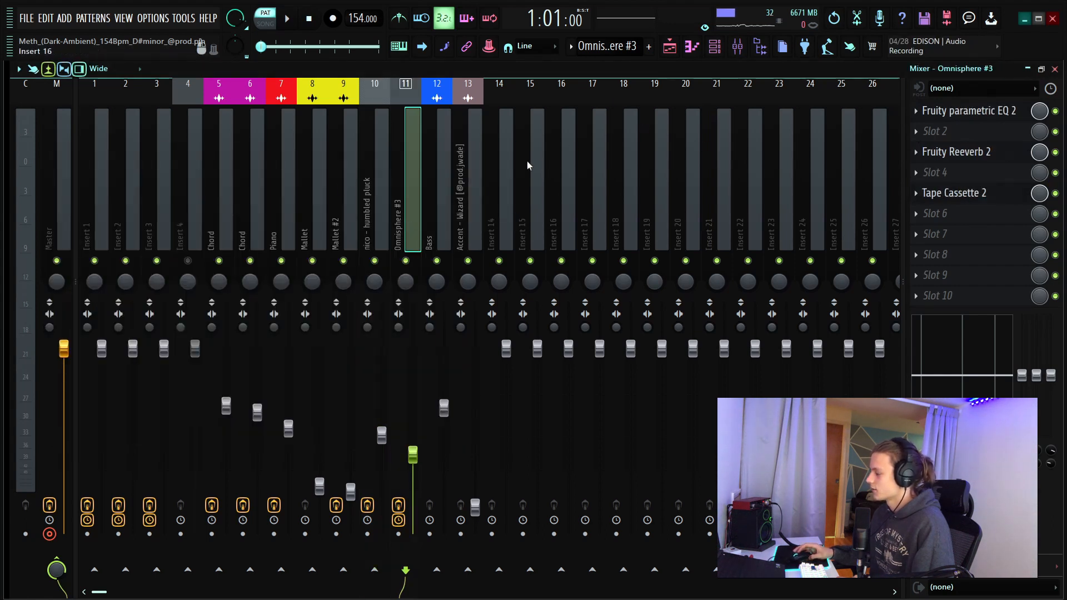
{"action": "left_click", "coordinate": [1017, 113]}
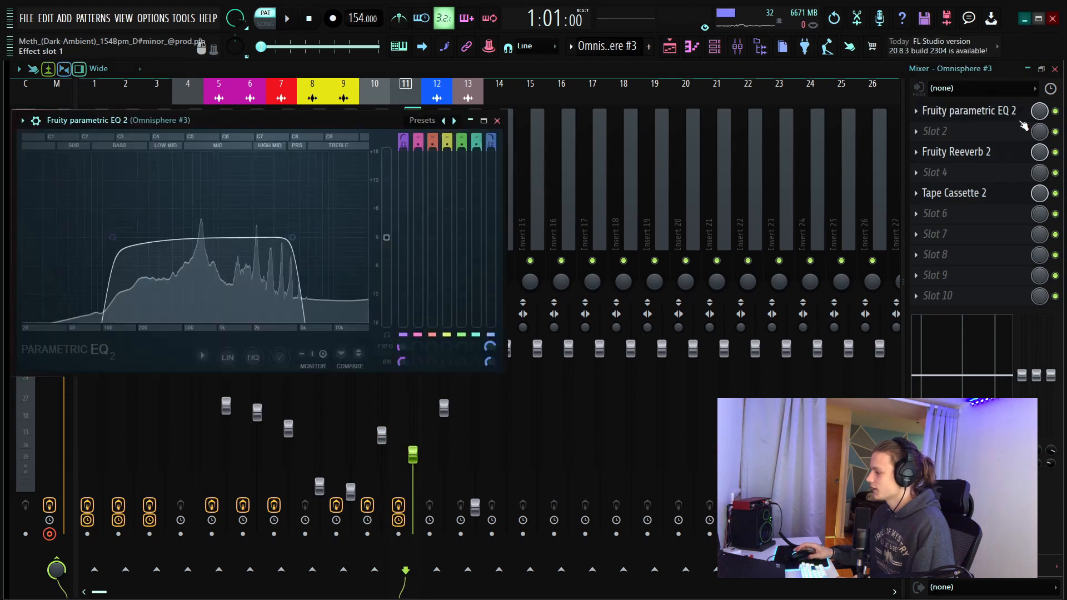
{"action": "left_click", "coordinate": [497, 121]}
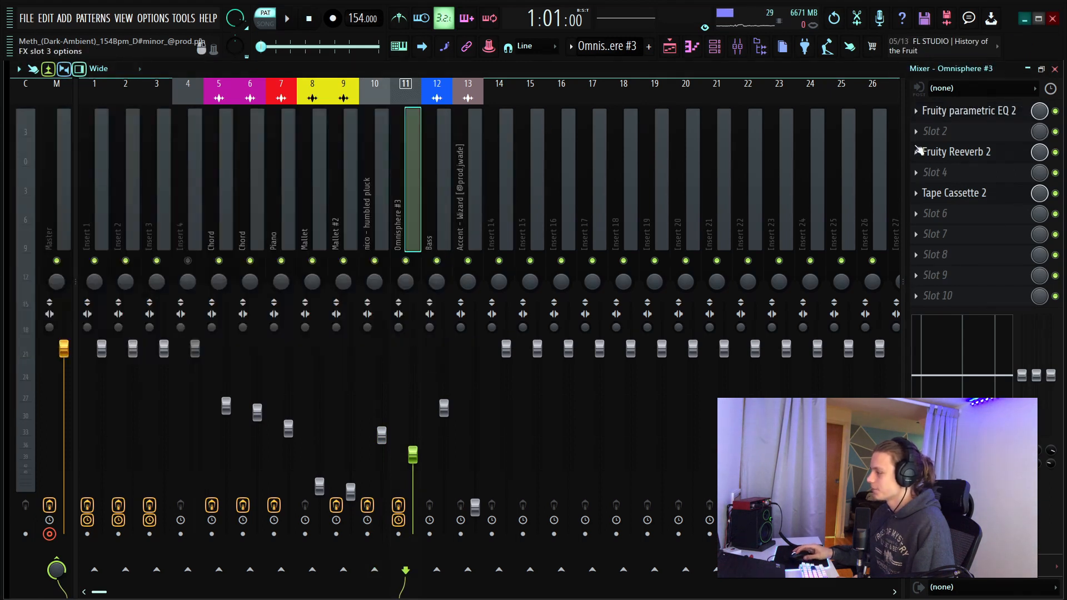
{"action": "left_click", "coordinate": [983, 152]}
{"action": "left_click", "coordinate": [414, 156]}
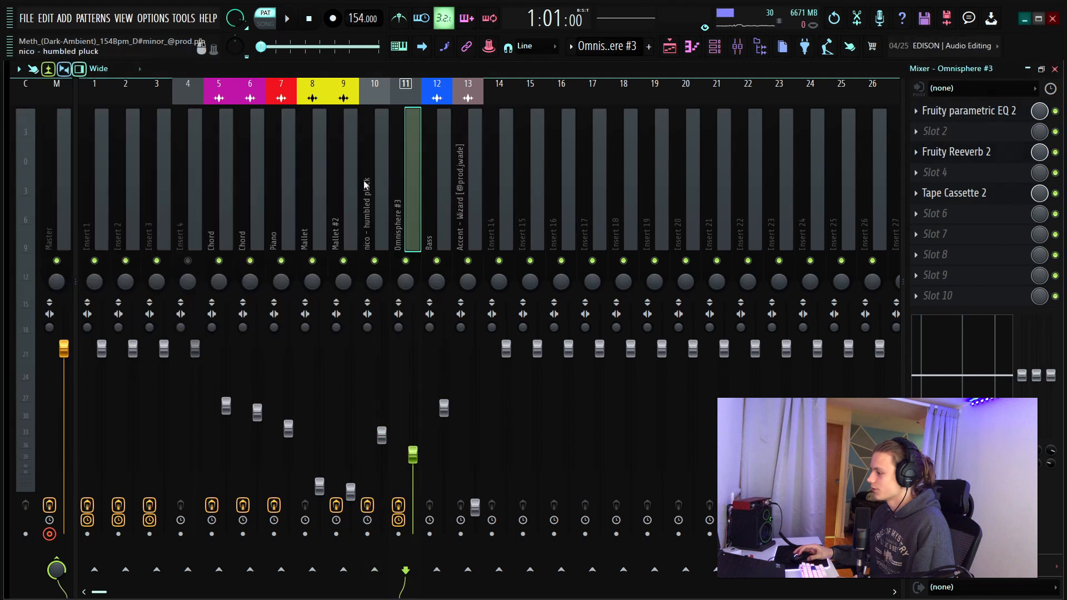
{"action": "left_click", "coordinate": [956, 153]}
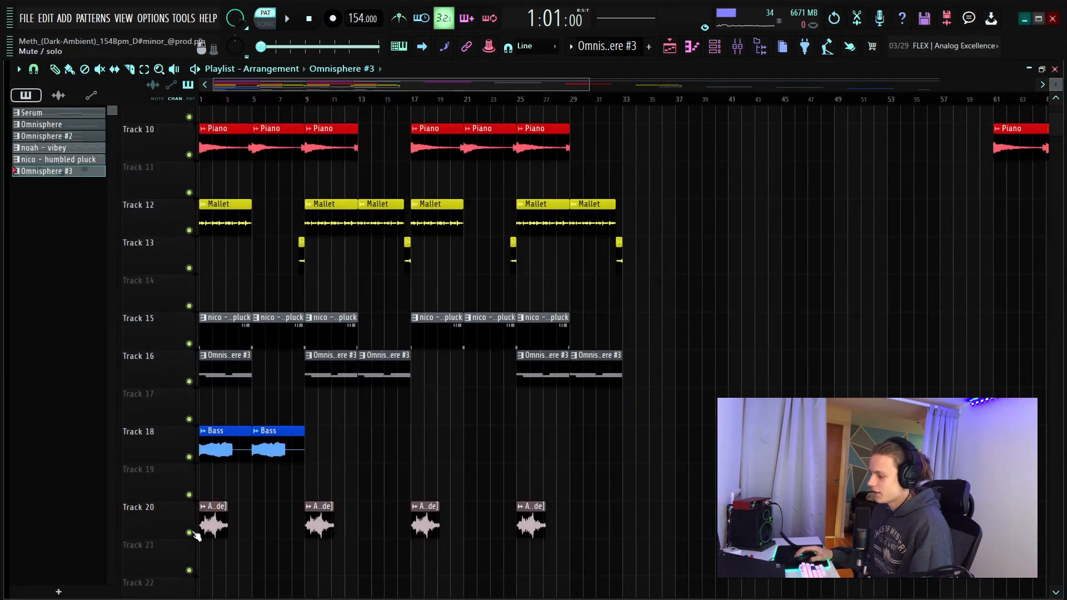
- Solo Track 20, listen to the Accent - Wizard clip from bar 1 and check where the clip repeats
{"action": "right_click", "coordinate": [188, 532]}
{"action": "left_click", "coordinate": [219, 521]}
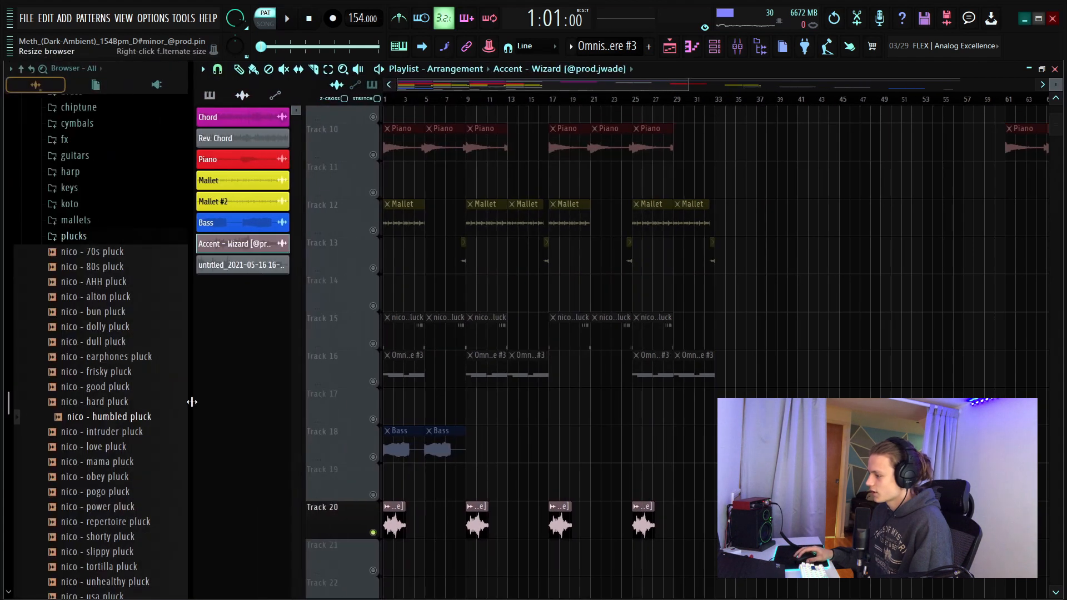
{"action": "scroll", "coordinate": [218, 103], "scroll_direction": "up", "scroll_amount": 5}
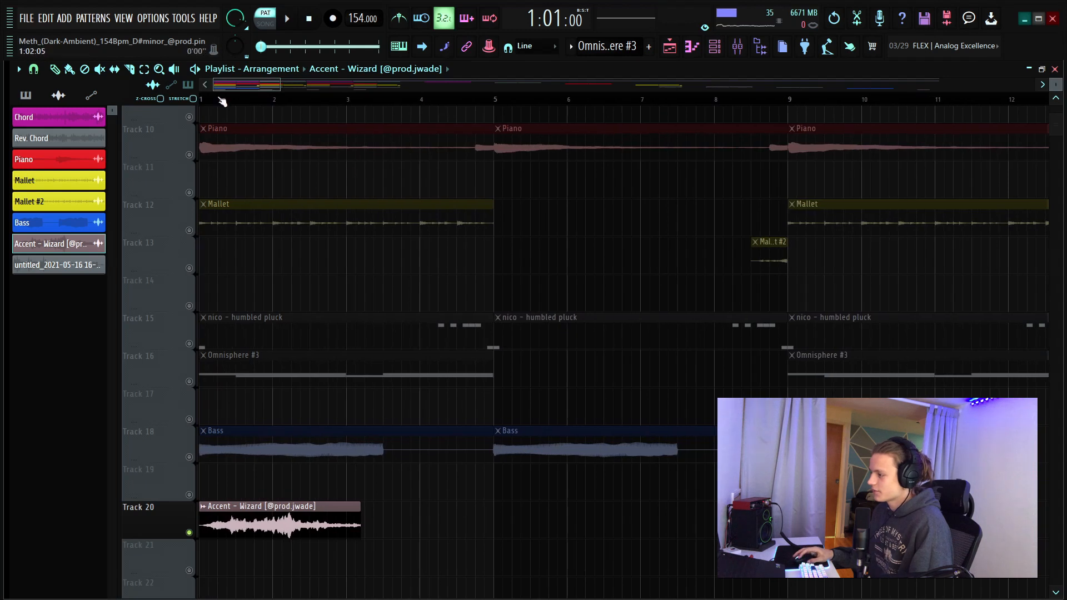
{"action": "key", "text": "space"}
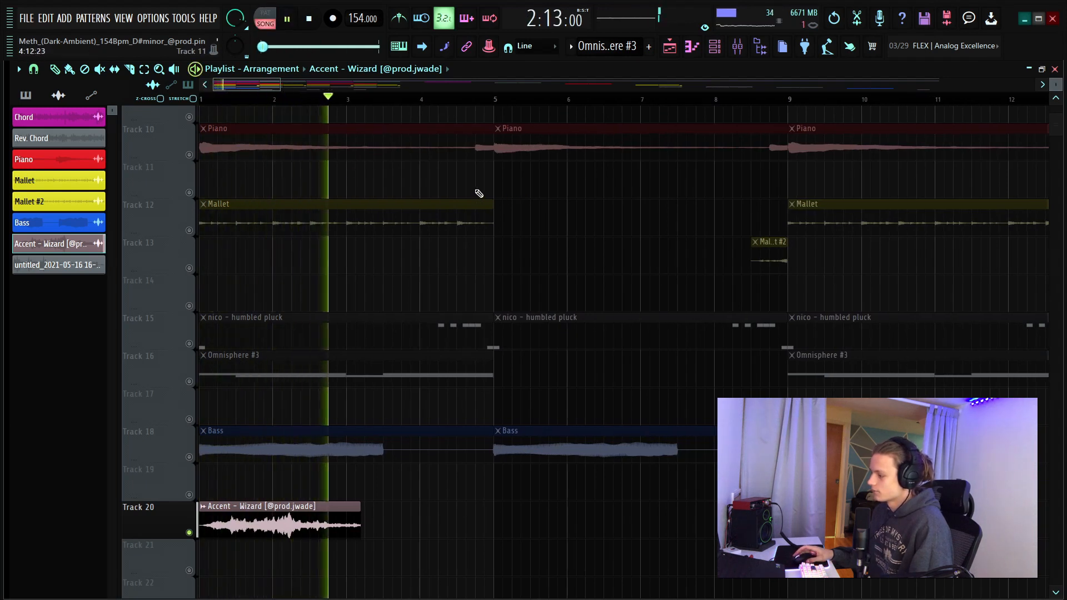
{"action": "key", "text": "space"}
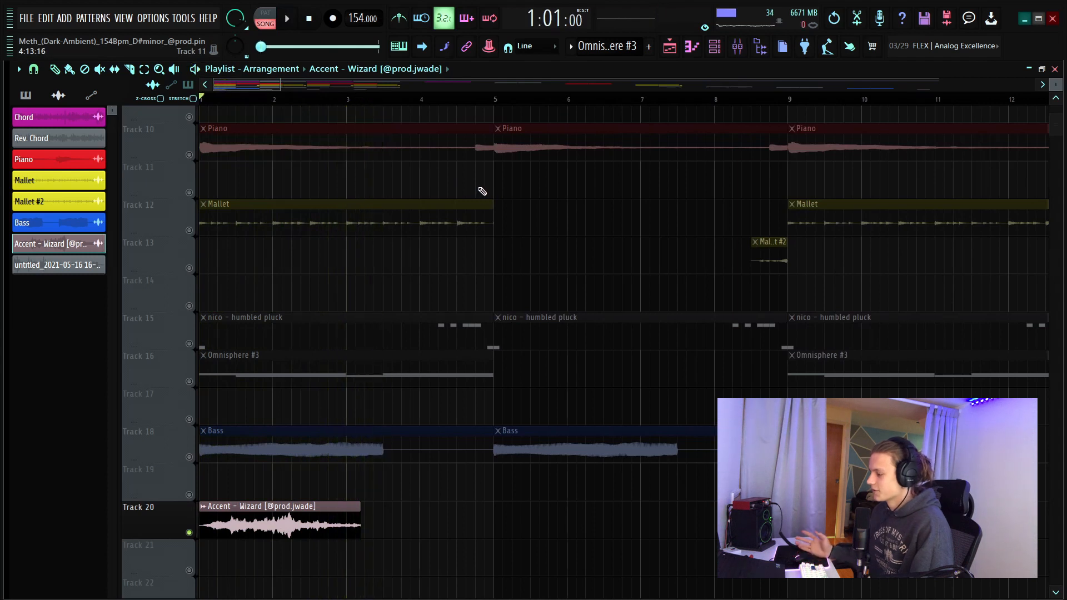
{"action": "scroll", "coordinate": [358, 101], "scroll_direction": "down", "scroll_amount": 6}
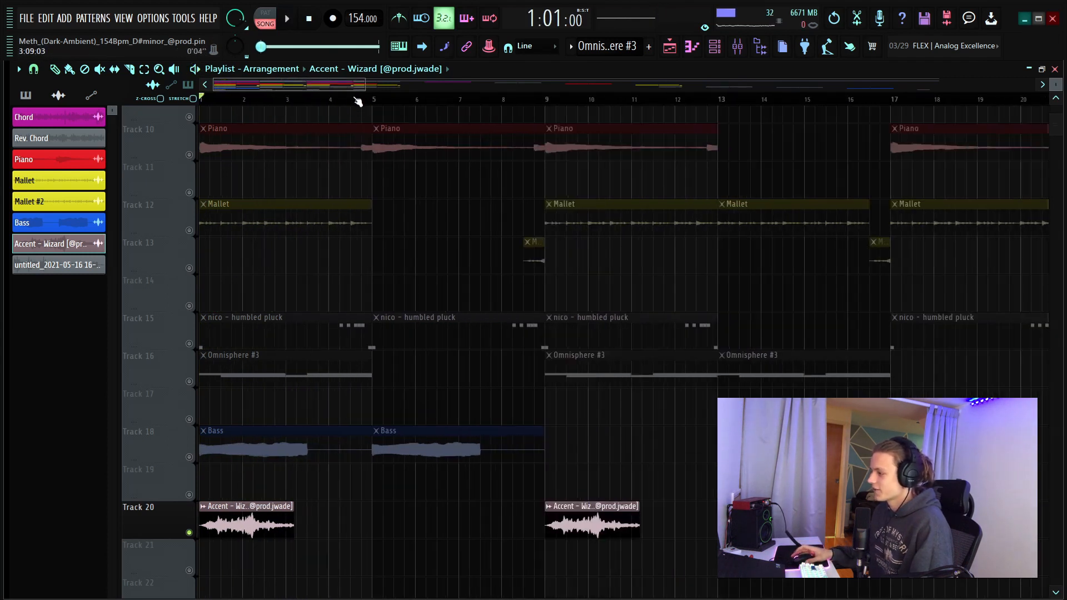
- Check the Gross Beat time envelope on the Master insert and its Mix level automation clips in the playlist
{"action": "key", "text": "F9"}
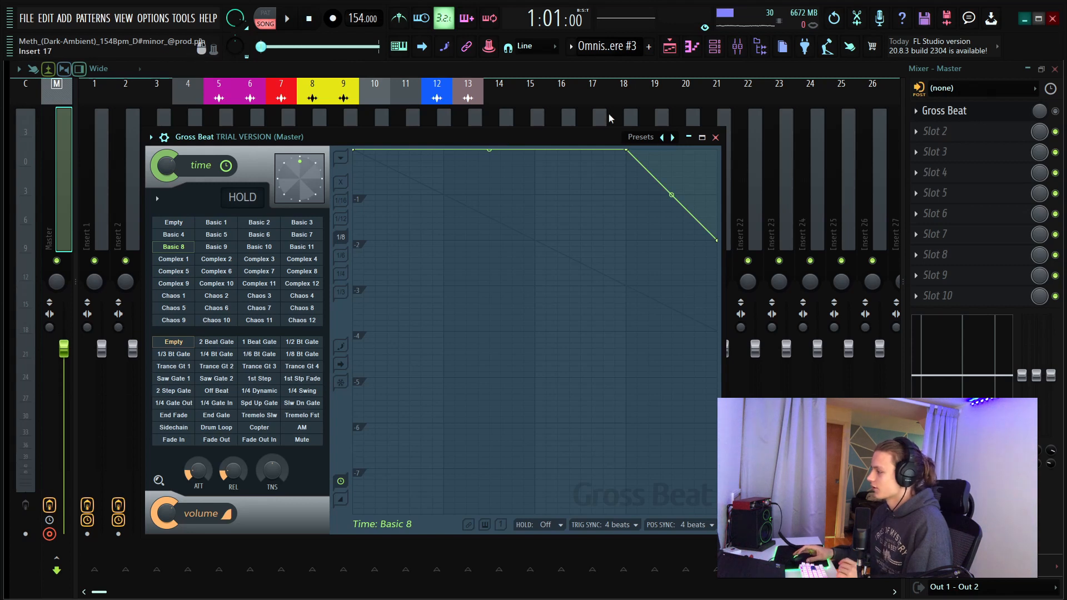
{"action": "key", "text": "F5"}
{"action": "scroll", "coordinate": [318, 99], "scroll_direction": "up", "scroll_amount": 7}
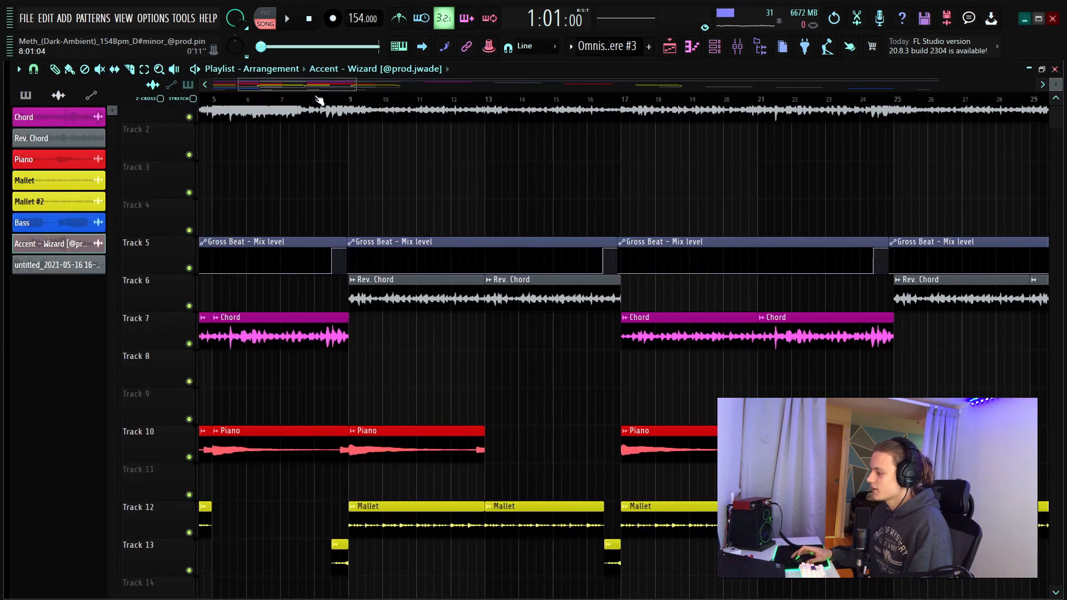
{"action": "left_click_drag", "start_coordinate": [277, 89], "coordinate": [239, 89]}
{"action": "scroll", "coordinate": [612, 269], "scroll_direction": "left", "scroll_amount": 1}
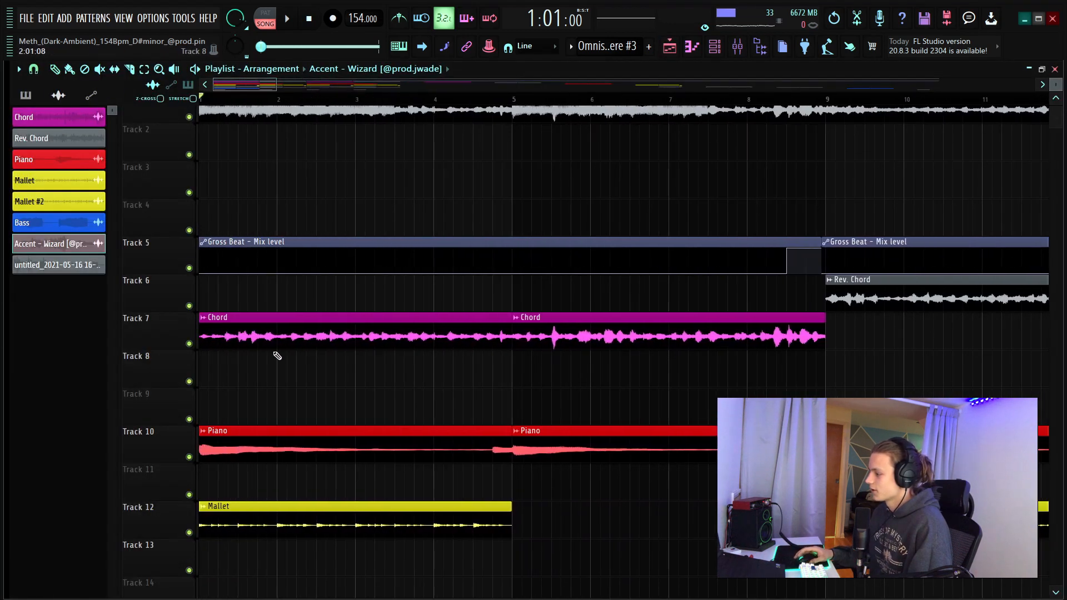
- Examine how the Chord and Rev. Chord clips alternate and how the Gross Beat - Mix level clips meet around bar 9
{"action": "left_click_drag", "start_coordinate": [888, 334], "coordinate": [314, 331]}
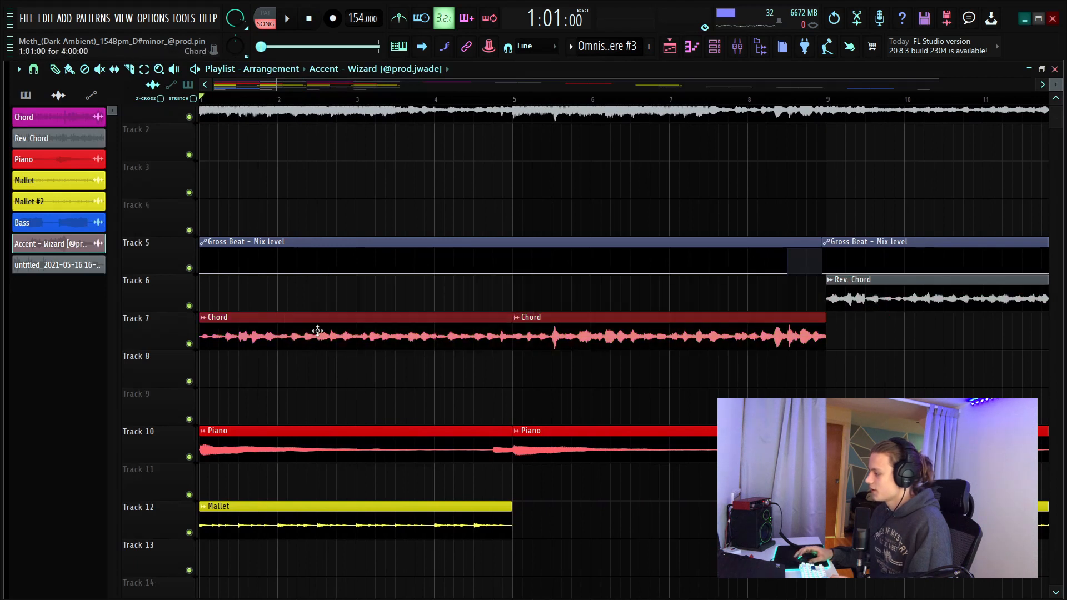
{"action": "left_click", "coordinate": [878, 315], "text": "ctrl"}
{"action": "scroll", "coordinate": [728, 101], "scroll_direction": "down", "scroll_amount": 2}
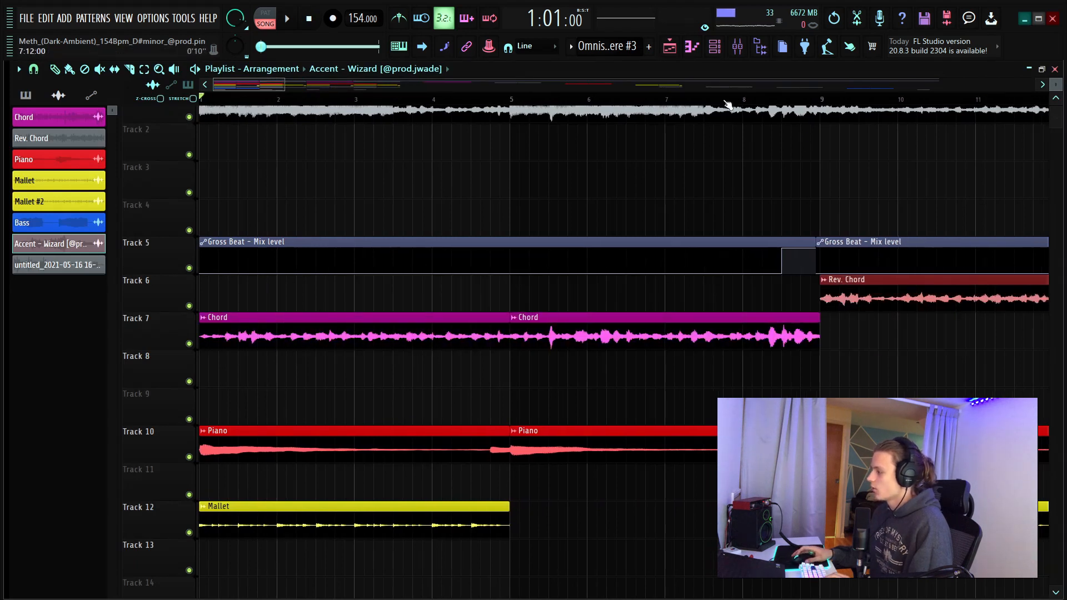
{"action": "scroll", "coordinate": [660, 100], "scroll_direction": "up", "scroll_amount": 4}
{"action": "scroll", "coordinate": [615, 240], "scroll_direction": "up", "scroll_amount": 1}
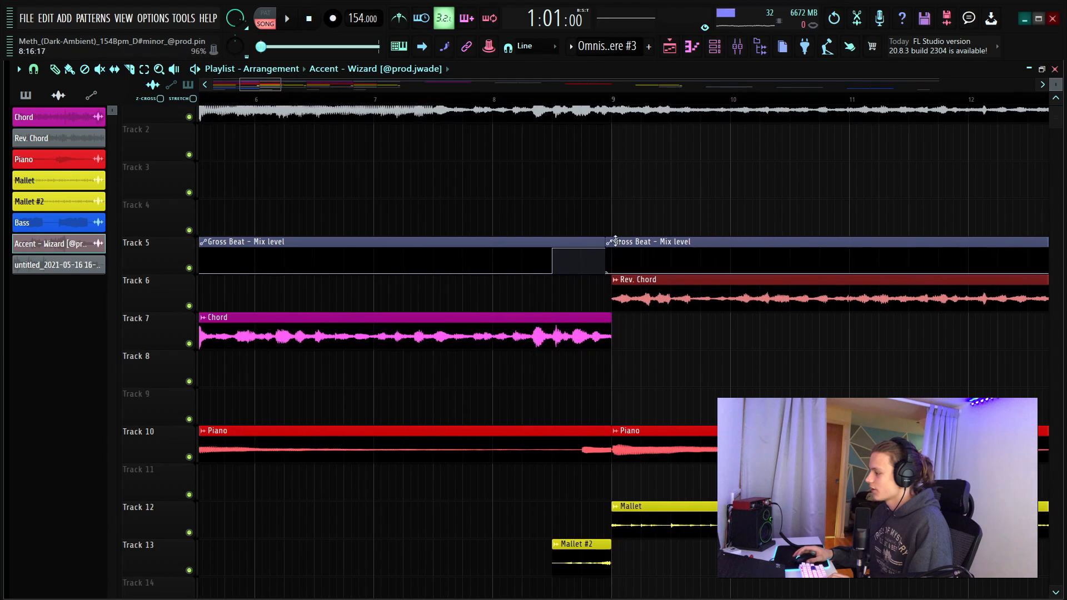
{"action": "scroll", "coordinate": [606, 107], "scroll_direction": "up", "scroll_amount": 3}
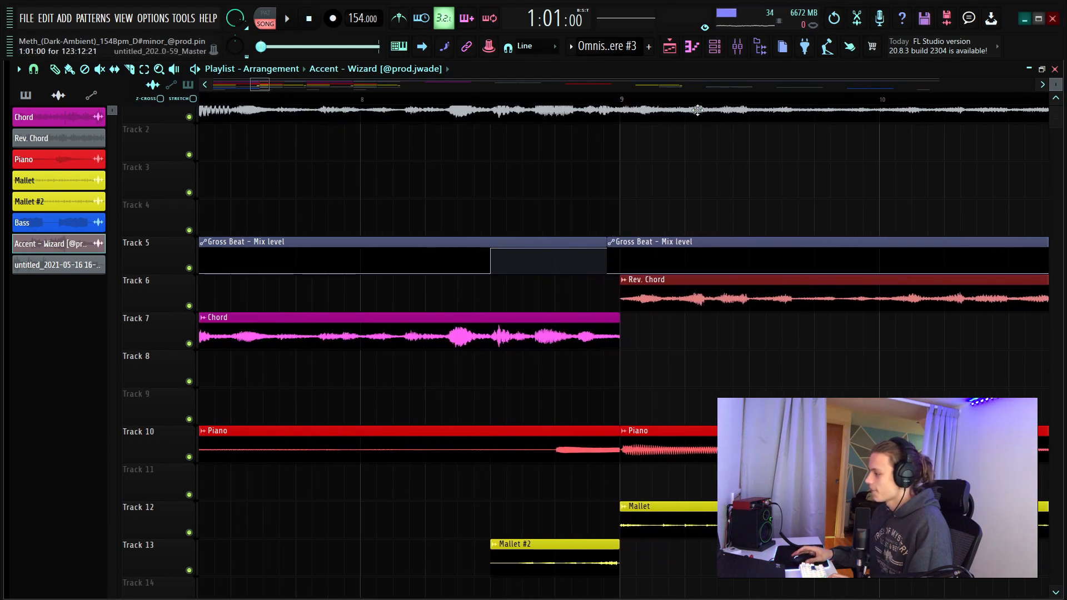
{"action": "scroll", "coordinate": [661, 100], "scroll_direction": "down", "scroll_amount": 8}
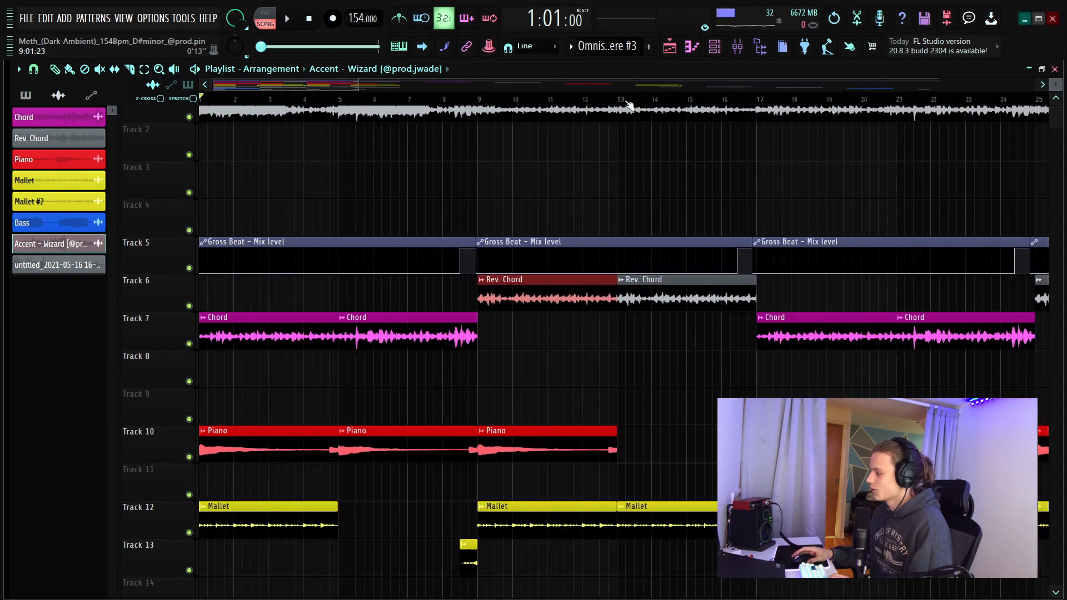
{"action": "scroll", "coordinate": [646, 105], "scroll_direction": "down", "scroll_amount": 6}
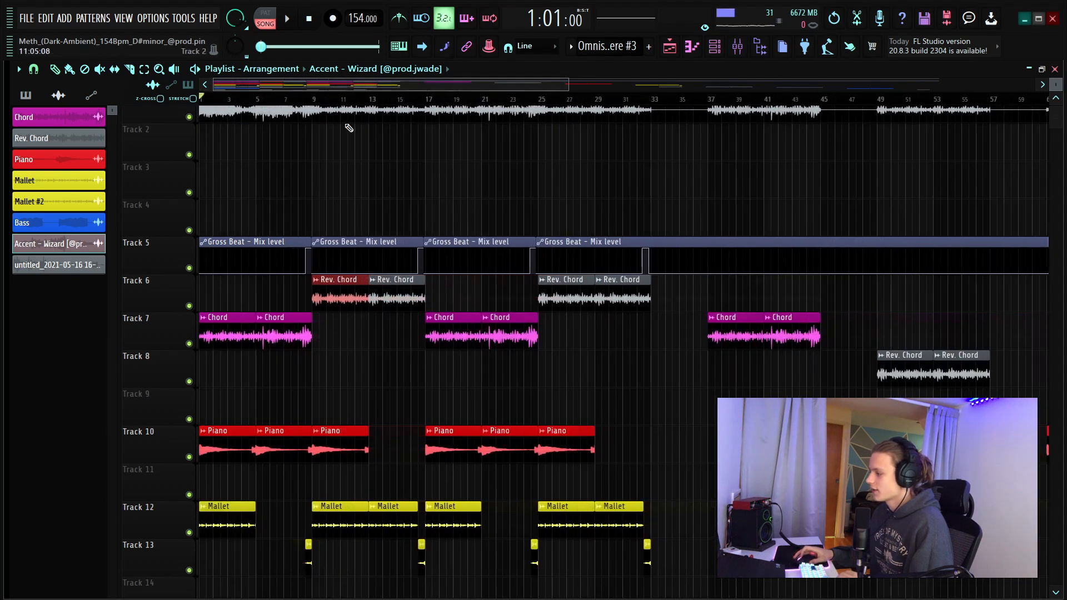
- Delete the second Gross Beat - Mix level clip on Track 5 and extend the first one to bar 9
{"action": "scroll", "coordinate": [307, 110], "scroll_direction": "up", "scroll_amount": 7}
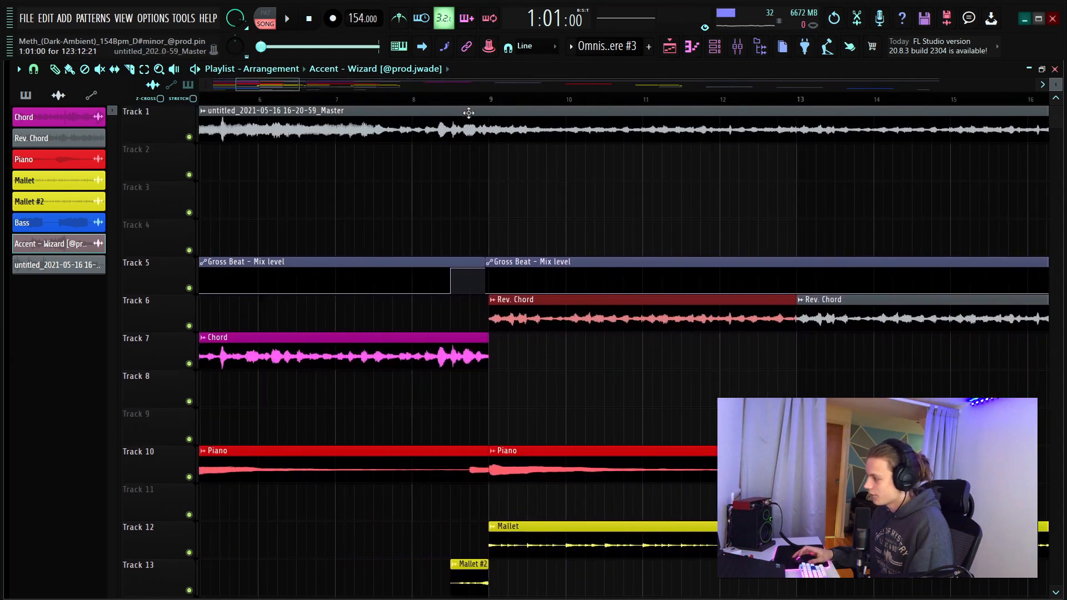
{"action": "scroll", "coordinate": [563, 105], "scroll_direction": "up", "scroll_amount": 3}
{"action": "right_click", "coordinate": [497, 268]}
{"action": "left_click_drag", "start_coordinate": [448, 262], "coordinate": [460, 261]}
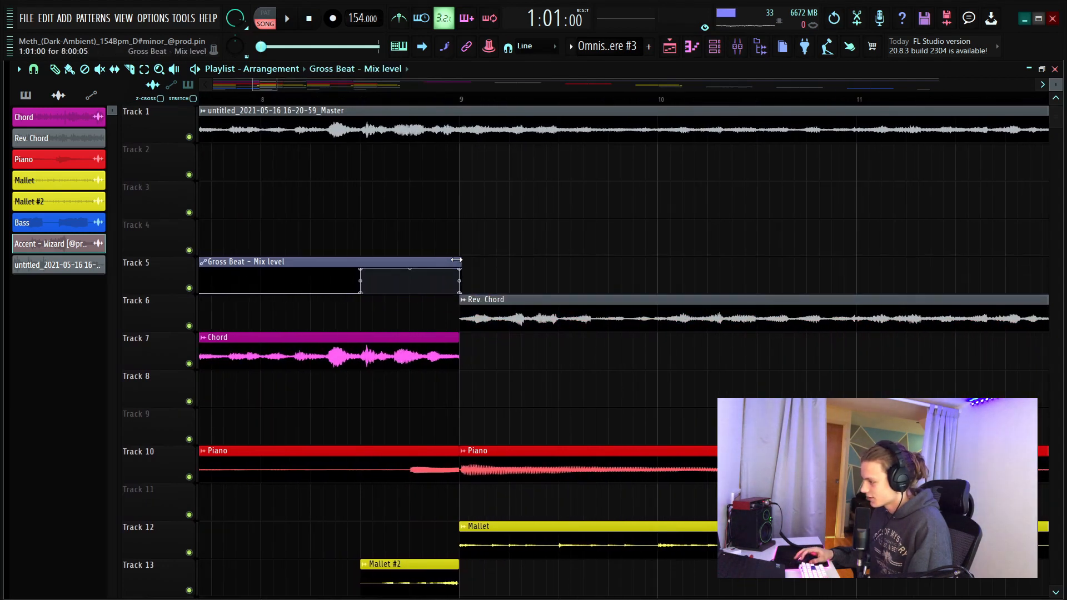
- Delete the remaining old Gross Beat - Mix level clips and duplicate the first one along Track 5 up to bar 33, removing the surplus copy
{"action": "scroll", "coordinate": [523, 251], "scroll_direction": "down", "scroll_amount": 8}
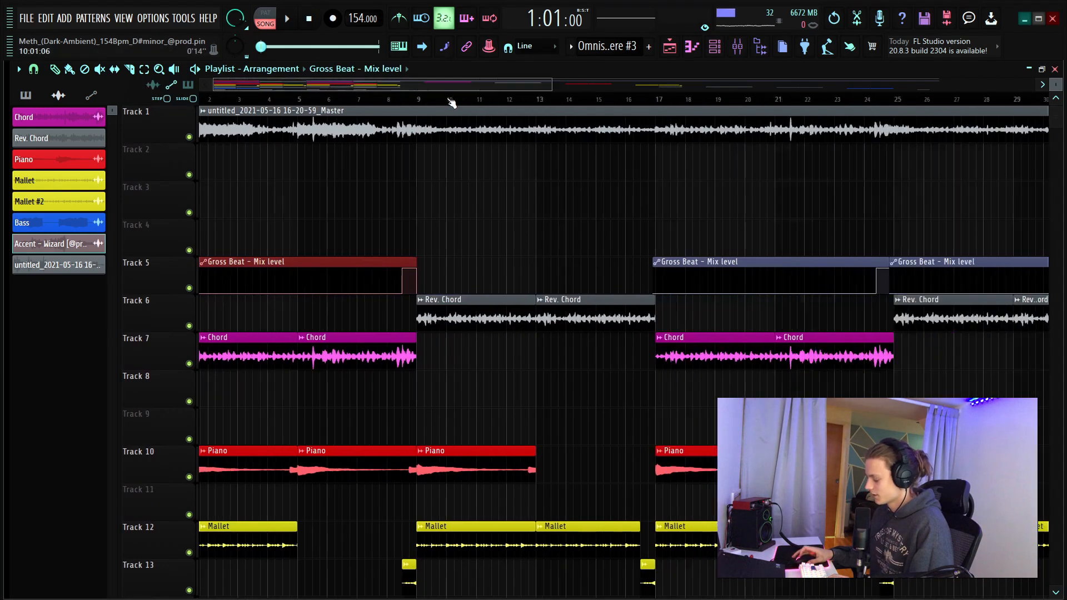
{"action": "scroll", "coordinate": [504, 246], "scroll_direction": "down", "scroll_amount": 1}
{"action": "right_click", "coordinate": [338, 269]}
{"action": "right_click", "coordinate": [411, 280]}
{"action": "left_click_drag", "start_coordinate": [313, 221], "coordinate": [171, 268]}
{"action": "key", "text": "ctrl+b"}
{"action": "key", "text": "ctrl+b"}
{"action": "key", "text": "ctrl+b"}
{"action": "key", "text": "ctrl+b"}
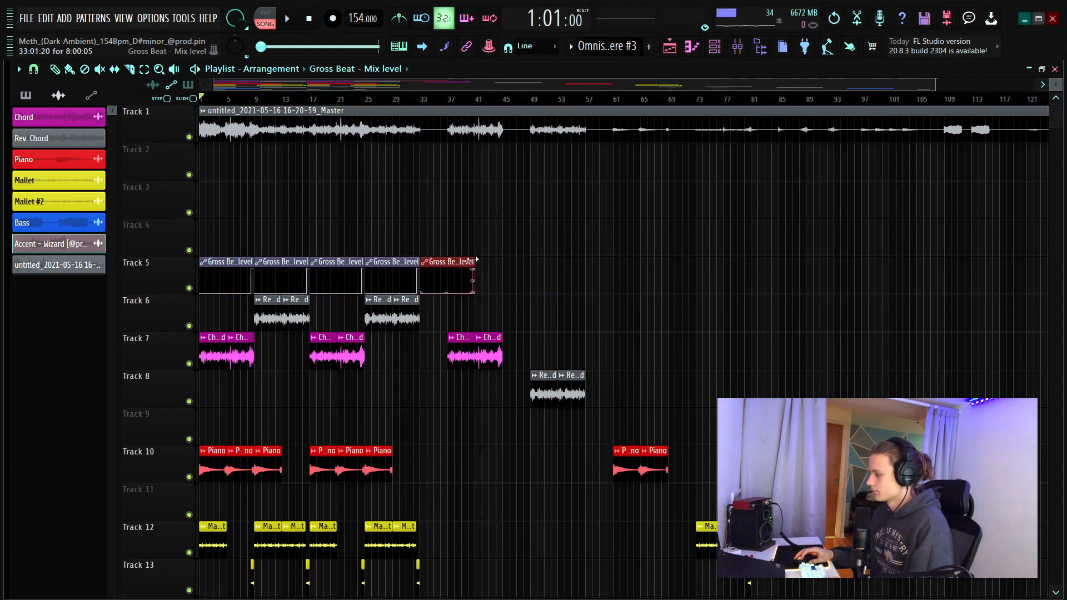
{"action": "right_click", "coordinate": [432, 261]}
- Extend the last Gross Beat - Mix level clip to the end of the master recording clip on Track 1
{"action": "left_click_drag", "start_coordinate": [418, 267], "coordinate": [729, 264]}
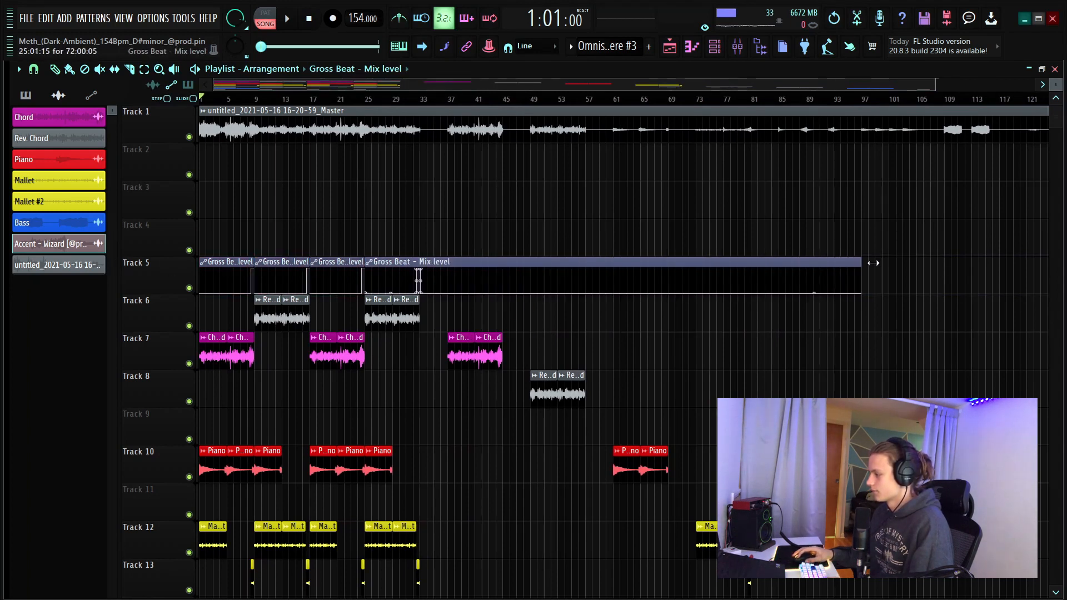
{"action": "left_click_drag", "start_coordinate": [873, 262], "coordinate": [930, 265]}
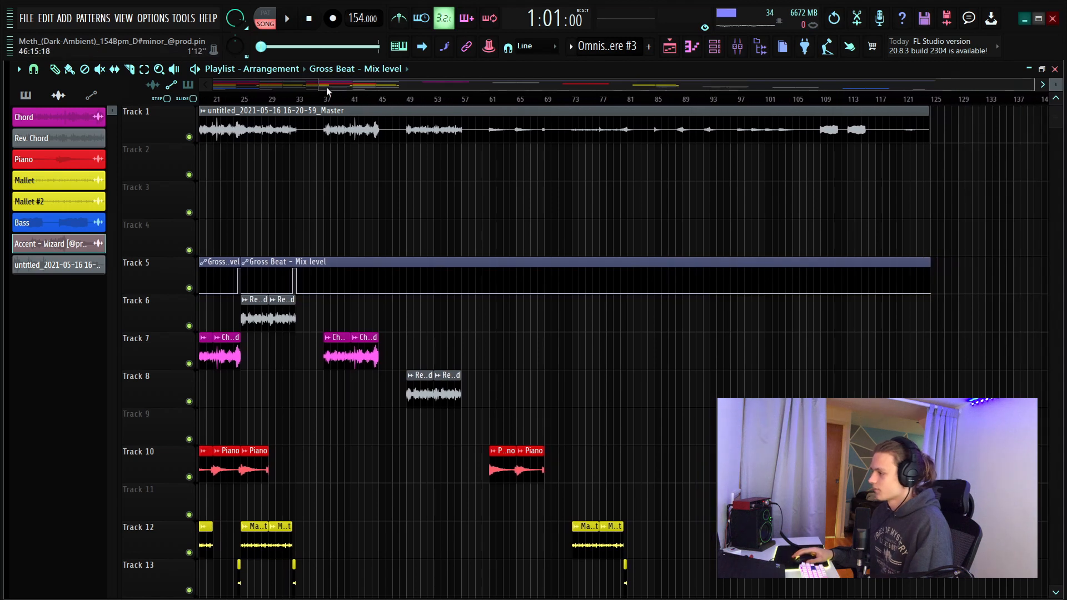
{"action": "left_click_drag", "start_coordinate": [327, 88], "coordinate": [245, 84]}
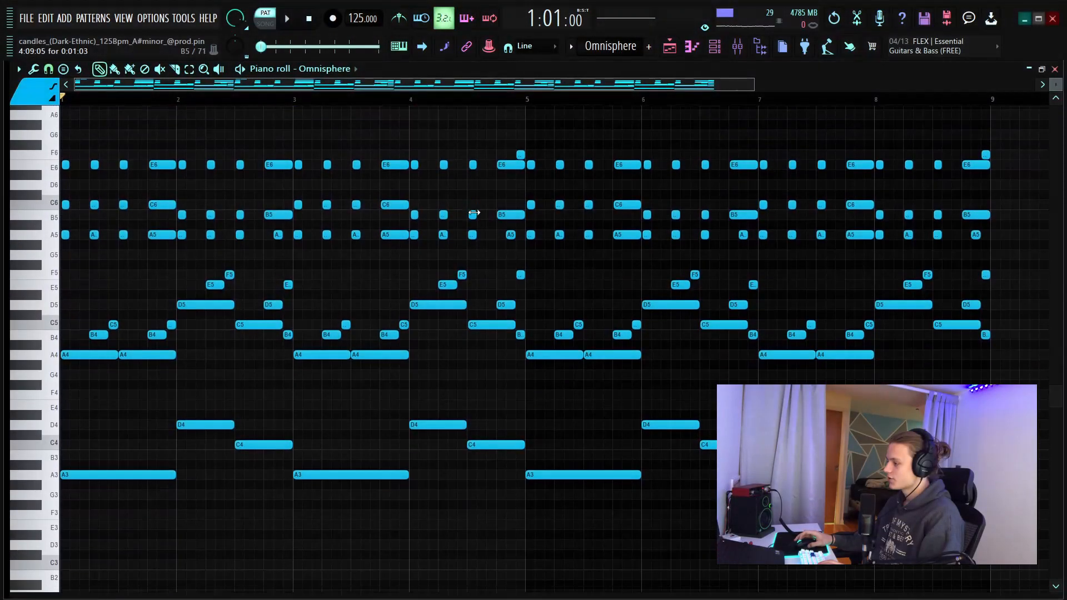
- Duplicate the A4 to F5 melody notes of bars 5 to 8 into bars 9 to 12 of the Omnisphere piano roll
{"action": "scroll", "coordinate": [474, 213], "scroll_direction": "up", "scroll_amount": 3}
{"action": "scroll", "coordinate": [481, 215], "scroll_direction": "down", "scroll_amount": 2}
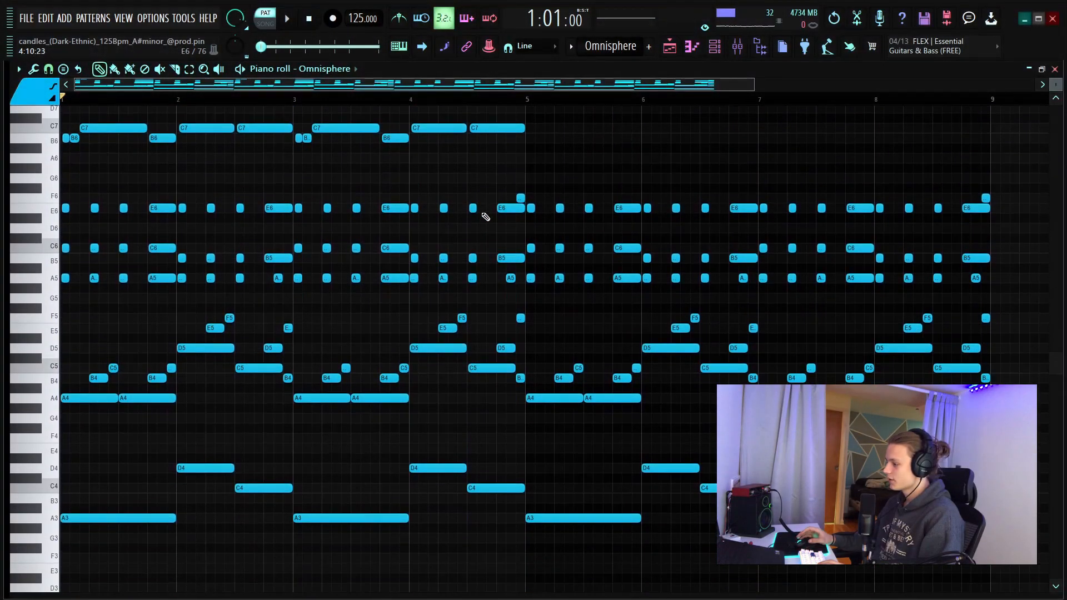
{"action": "scroll", "coordinate": [470, 95], "scroll_direction": "right", "scroll_amount": 5}
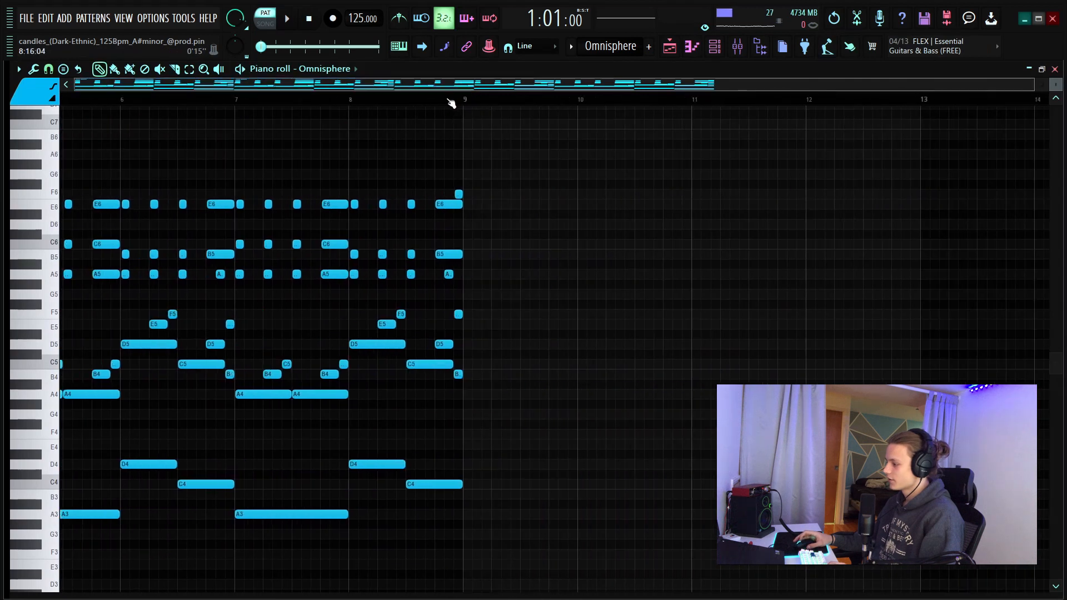
{"action": "scroll", "coordinate": [453, 102], "scroll_direction": "left", "scroll_amount": 5}
{"action": "scroll", "coordinate": [454, 106], "scroll_direction": "down", "scroll_amount": 2}
{"action": "left_click_drag", "start_coordinate": [754, 293], "coordinate": [402, 410]}
{"action": "key", "text": "ctrl+b"}
- Highlight the short B4 and C5 notes in bar 9 of the Omnisphere piano roll
{"action": "scroll", "coordinate": [736, 107], "scroll_direction": "up", "scroll_amount": 5}
{"action": "scroll", "coordinate": [727, 98], "scroll_direction": "up", "scroll_amount": 2}
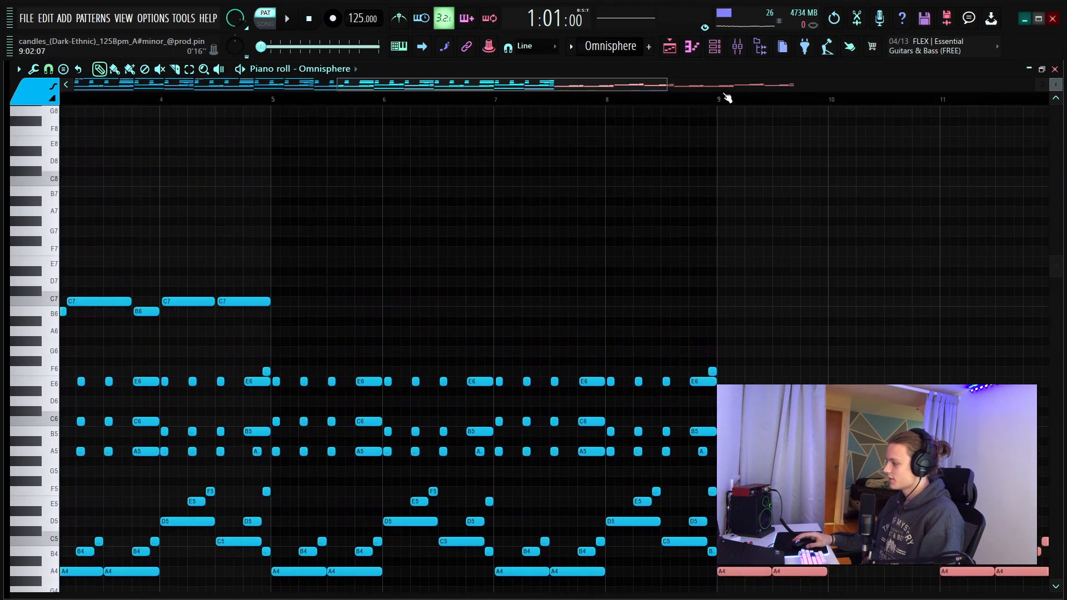
{"action": "scroll", "coordinate": [747, 104], "scroll_direction": "right", "scroll_amount": 2}
{"action": "scroll", "coordinate": [702, 435], "scroll_direction": "down", "scroll_amount": 5}
{"action": "scroll", "coordinate": [615, 104], "scroll_direction": "right", "scroll_amount": 5}
{"action": "scroll", "coordinate": [614, 103], "scroll_direction": "down", "scroll_amount": 1}
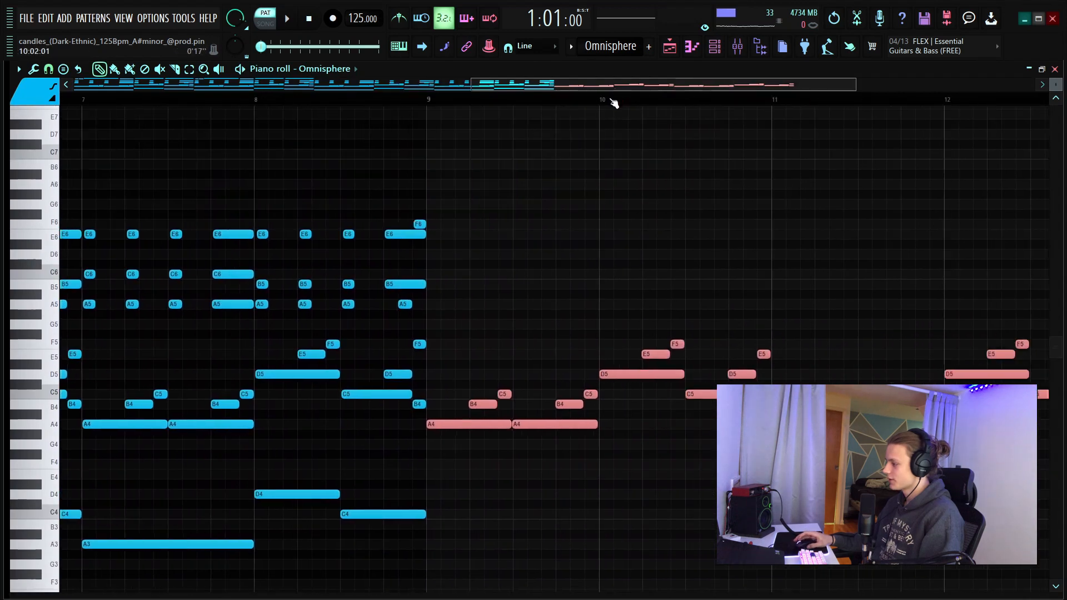
{"action": "scroll", "coordinate": [614, 103], "scroll_direction": "down", "scroll_amount": 3}
{"action": "left_click_drag", "start_coordinate": [498, 390], "coordinate": [434, 410]}
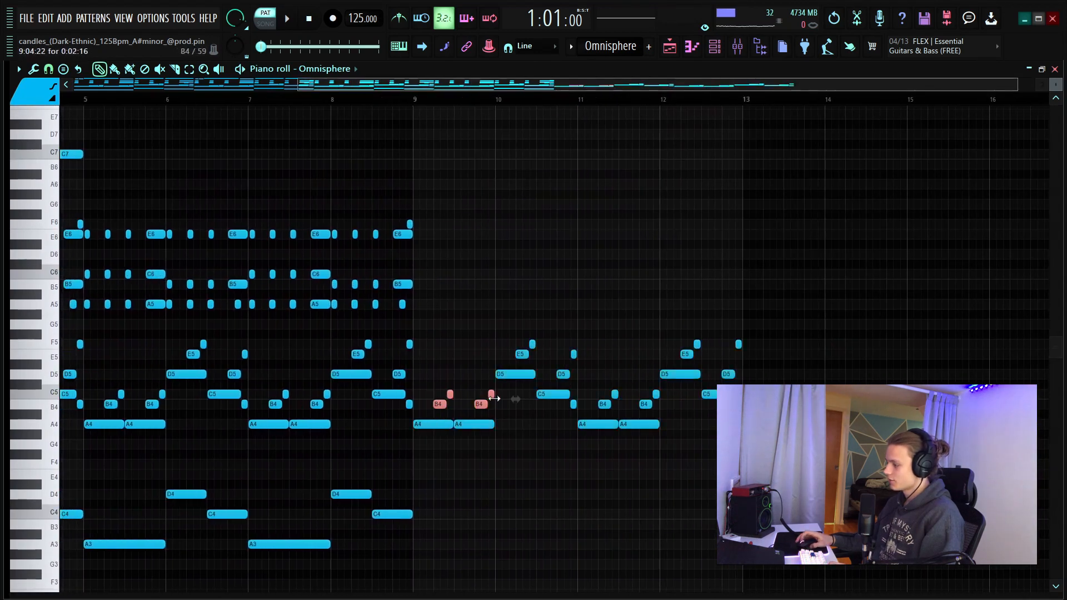
- Play back the copied melody notes of bars 9 and 10 on their own
{"action": "scroll", "coordinate": [515, 104], "scroll_direction": "up", "scroll_amount": 4}
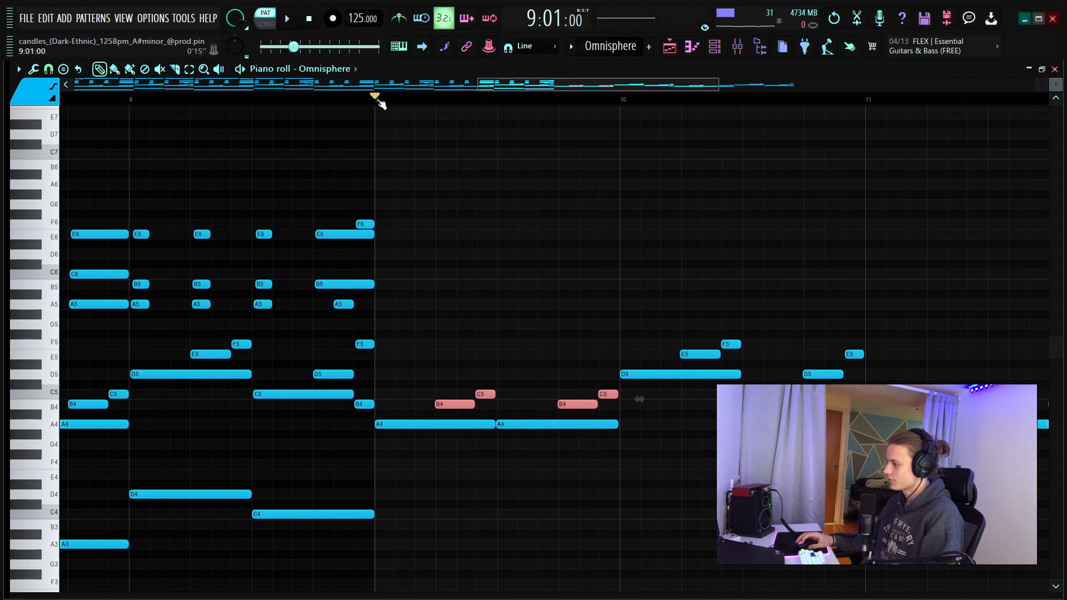
{"action": "scroll", "coordinate": [382, 104], "scroll_direction": "down", "scroll_amount": 4}
{"action": "left_click_drag", "start_coordinate": [612, 101], "coordinate": [378, 100]}
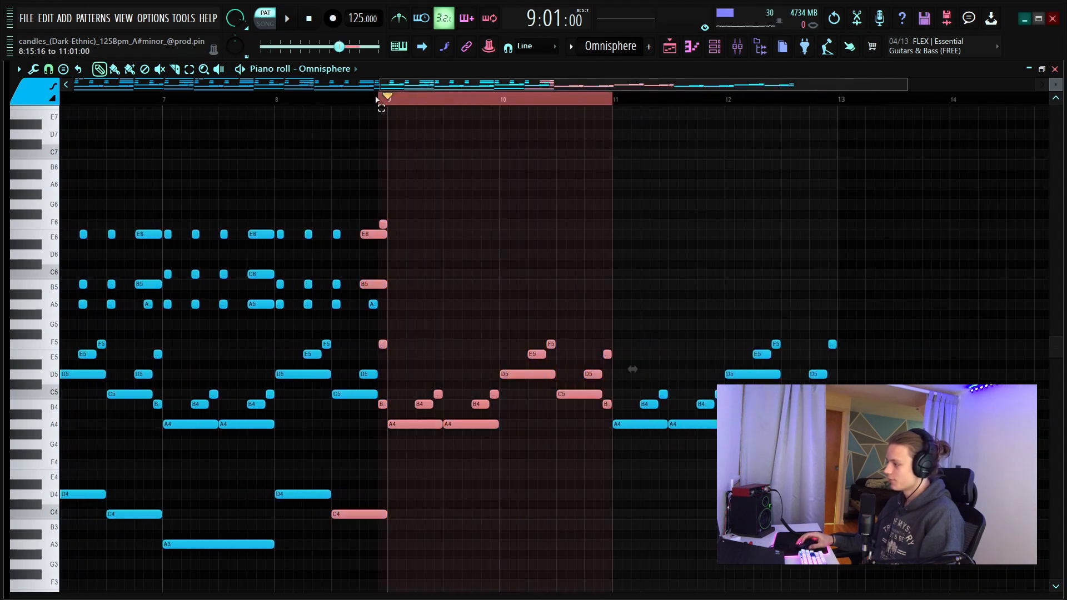
{"action": "key", "text": "space"}
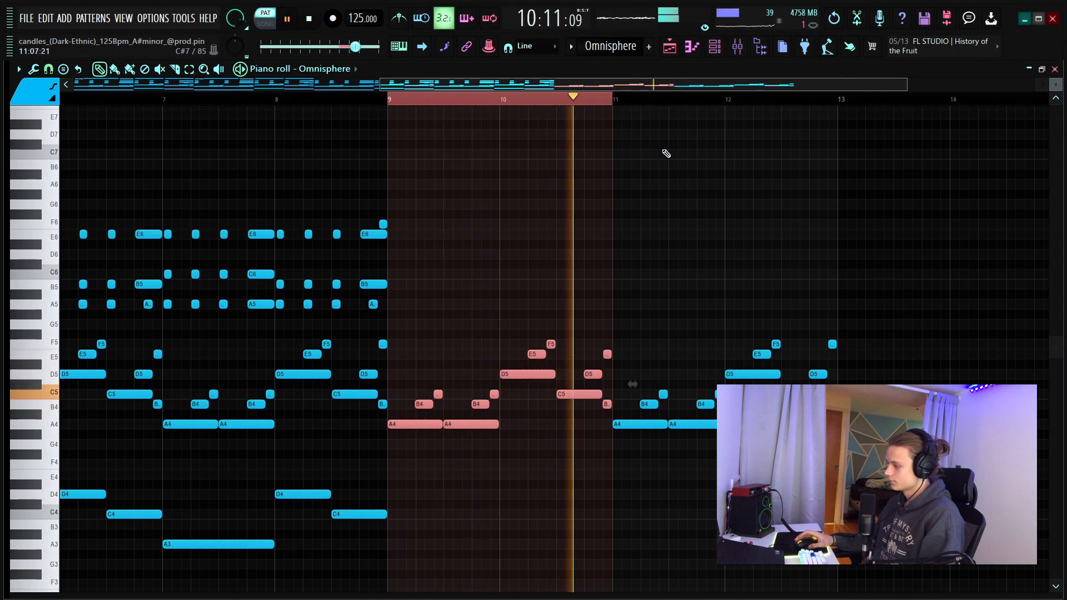
{"action": "key", "text": "space"}
- Clear the time selection and delete the copied melody notes from bars 9 to 12
{"action": "left_click", "coordinate": [528, 99]}
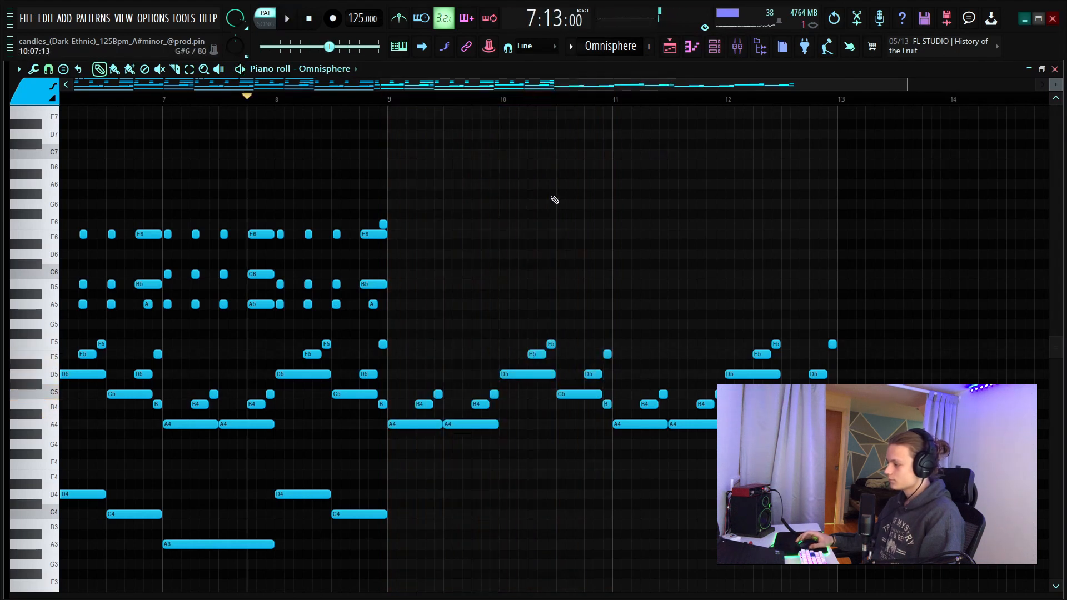
{"action": "left_click_drag", "start_coordinate": [967, 269], "coordinate": [412, 496]}
{"action": "key", "text": "Delete"}
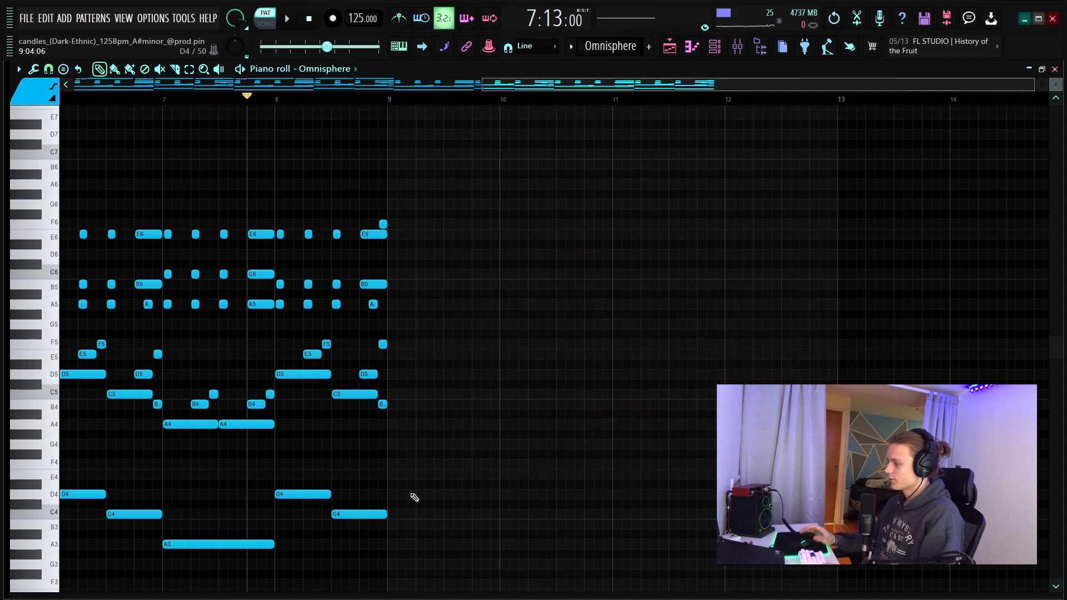
- Select the bass and melody notes from A3 to F5 in bars 3 and 4
{"action": "scroll", "coordinate": [360, 118], "scroll_direction": "down", "scroll_amount": 2}
{"action": "scroll", "coordinate": [355, 105], "scroll_direction": "left", "scroll_amount": 5}
{"action": "scroll", "coordinate": [366, 99], "scroll_direction": "up", "scroll_amount": 4}
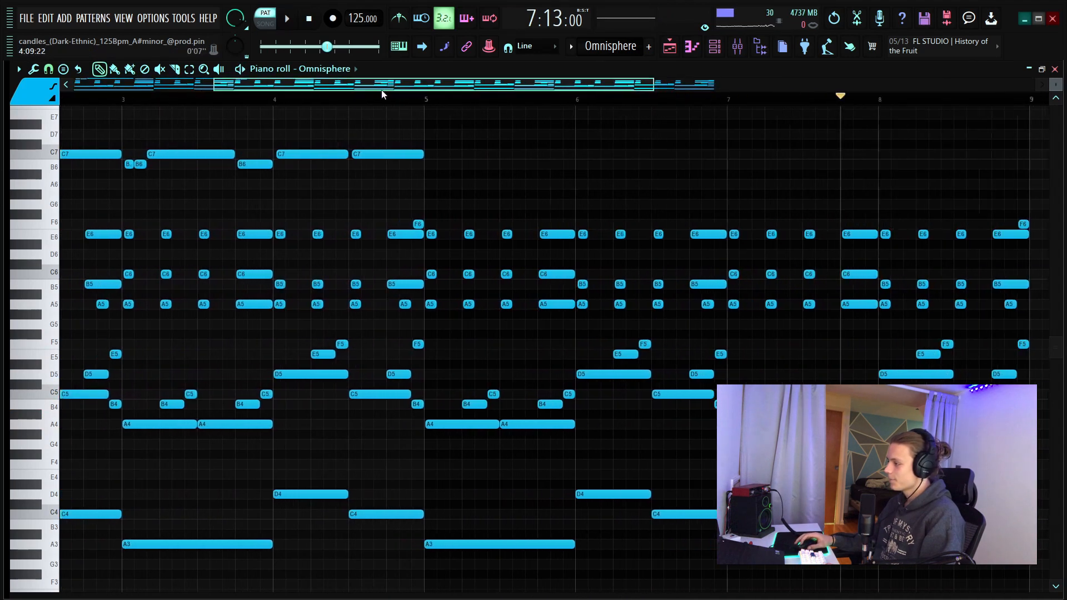
{"action": "scroll", "coordinate": [395, 119], "scroll_direction": "left", "scroll_amount": 4}
{"action": "scroll", "coordinate": [432, 209], "scroll_direction": "left", "scroll_amount": 1}
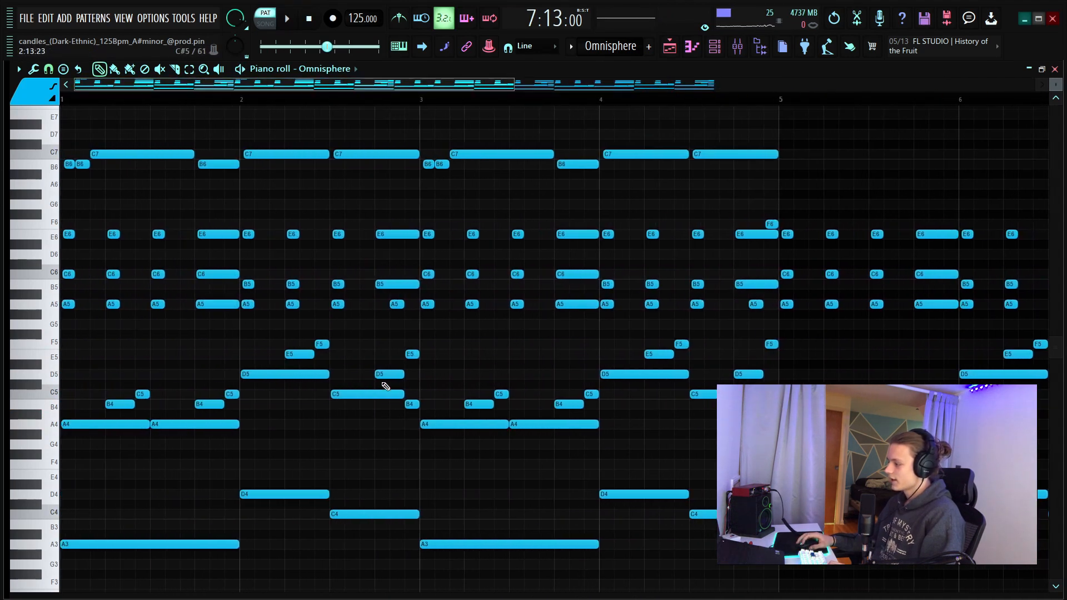
{"action": "left_click_drag", "start_coordinate": [794, 330], "coordinate": [448, 560]}
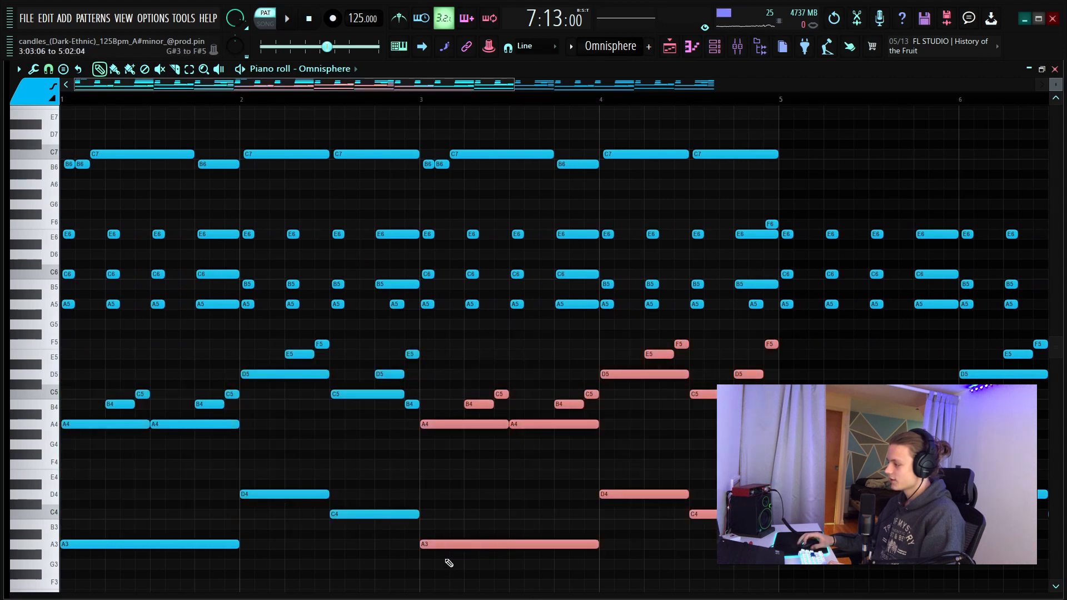
{"action": "scroll", "coordinate": [269, 126], "scroll_direction": "up", "scroll_amount": 2}
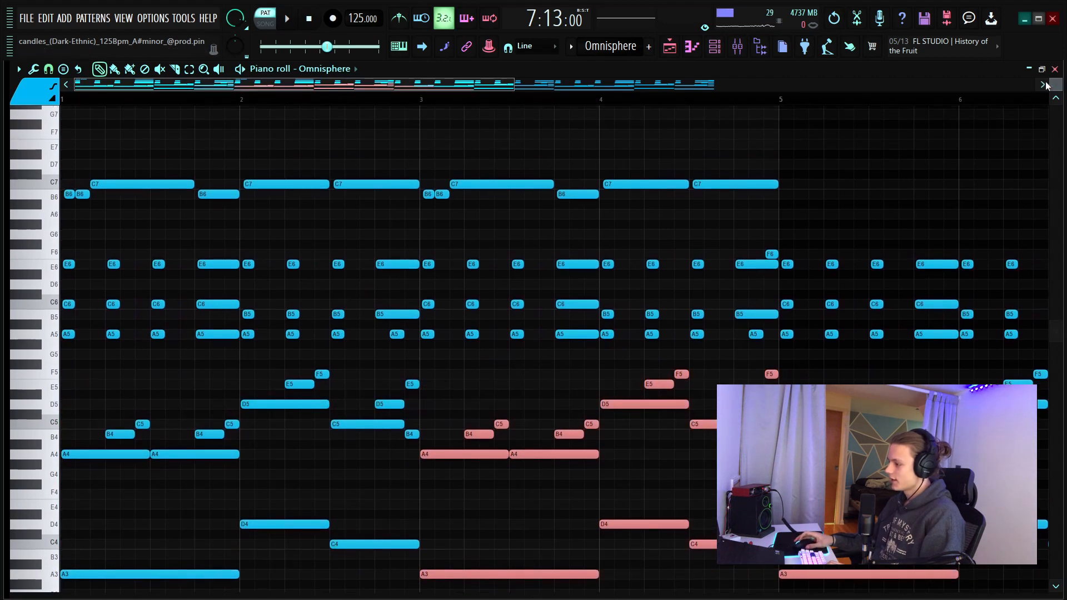
- Enlarge the note rows and highlight the chord notes of bars 1 and 2, including the three short B5 notes
{"action": "left_click_drag", "start_coordinate": [1056, 86], "coordinate": [1056, 74]}
{"action": "left_click_drag", "start_coordinate": [234, 205], "coordinate": [8, 346]}
{"action": "left_click_drag", "start_coordinate": [361, 196], "coordinate": [251, 340]}
{"action": "left_click_drag", "start_coordinate": [340, 268], "coordinate": [248, 298]}
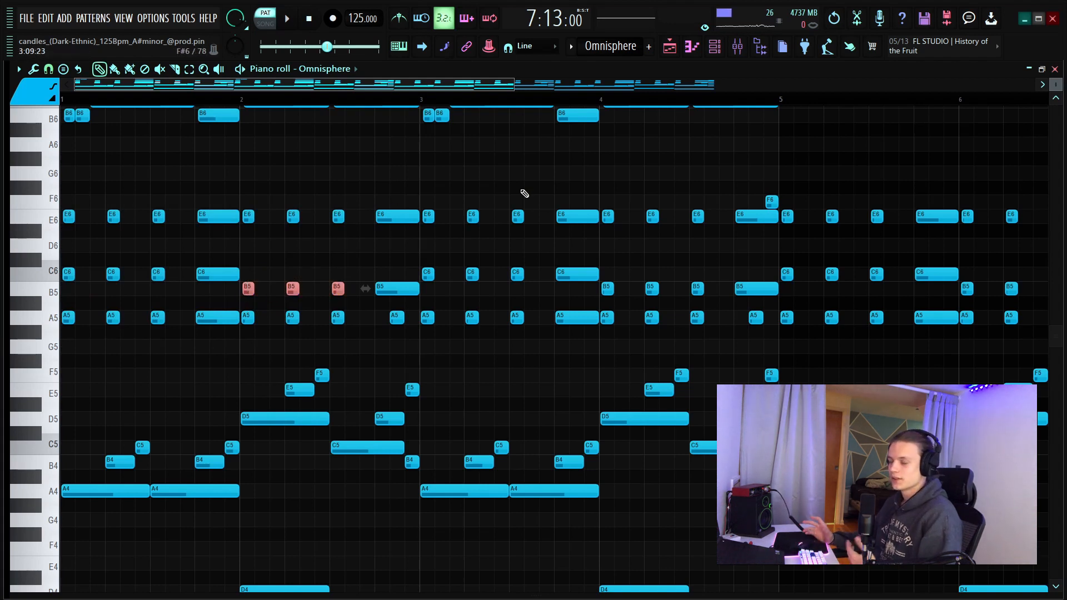
- Select the high B6 and C7 lead notes across bars 1 to 4
{"action": "scroll", "coordinate": [489, 211], "scroll_direction": "down", "scroll_amount": 3}
{"action": "scroll", "coordinate": [484, 300], "scroll_direction": "up", "scroll_amount": 3}
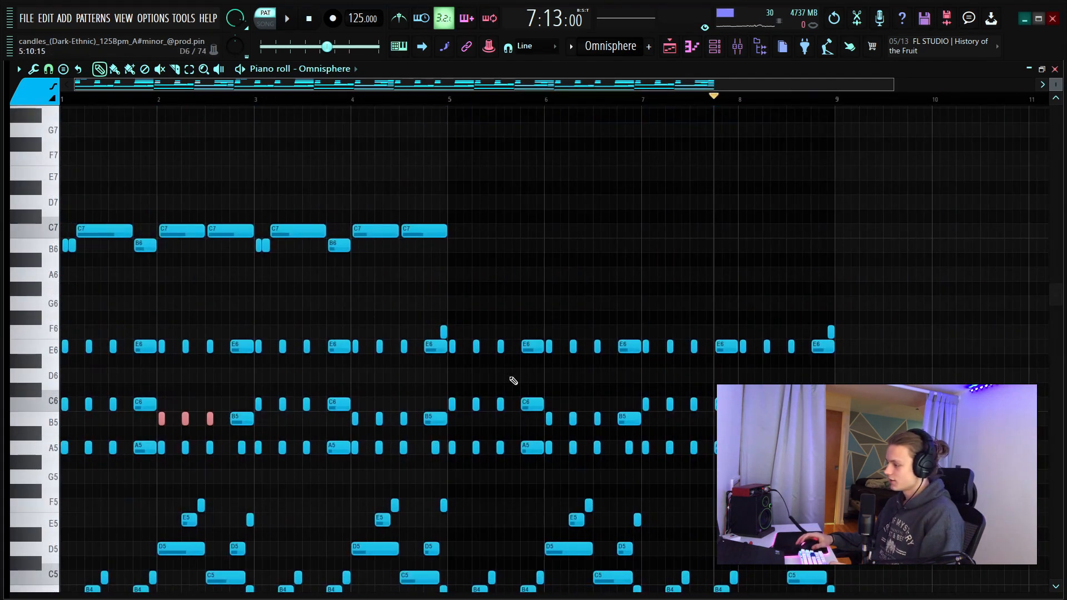
{"action": "scroll", "coordinate": [339, 100], "scroll_direction": "up", "scroll_amount": 3}
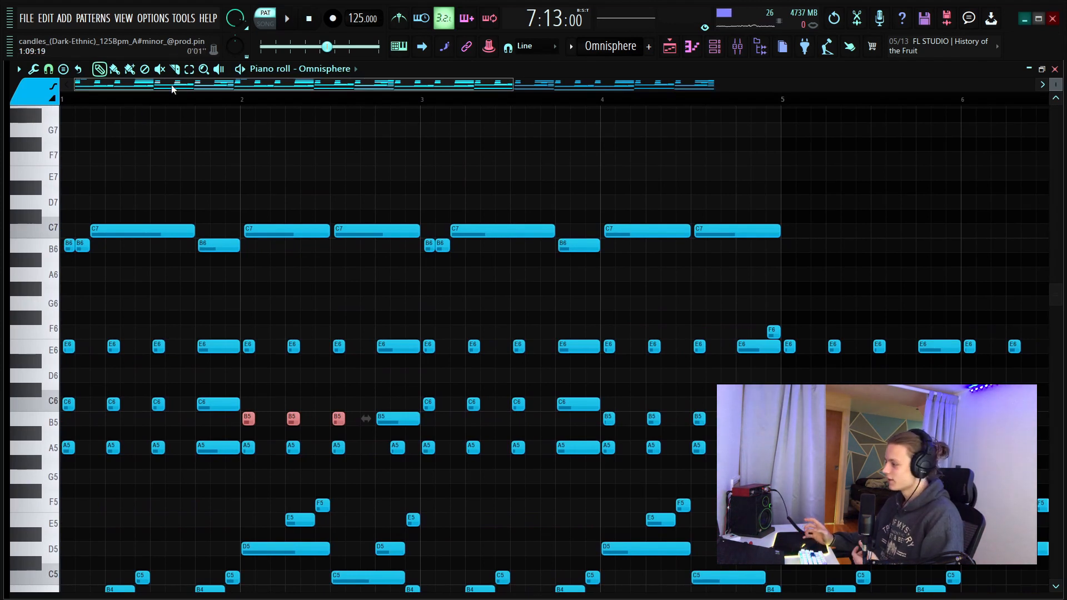
{"action": "scroll", "coordinate": [165, 84], "scroll_direction": "right", "scroll_amount": 10}
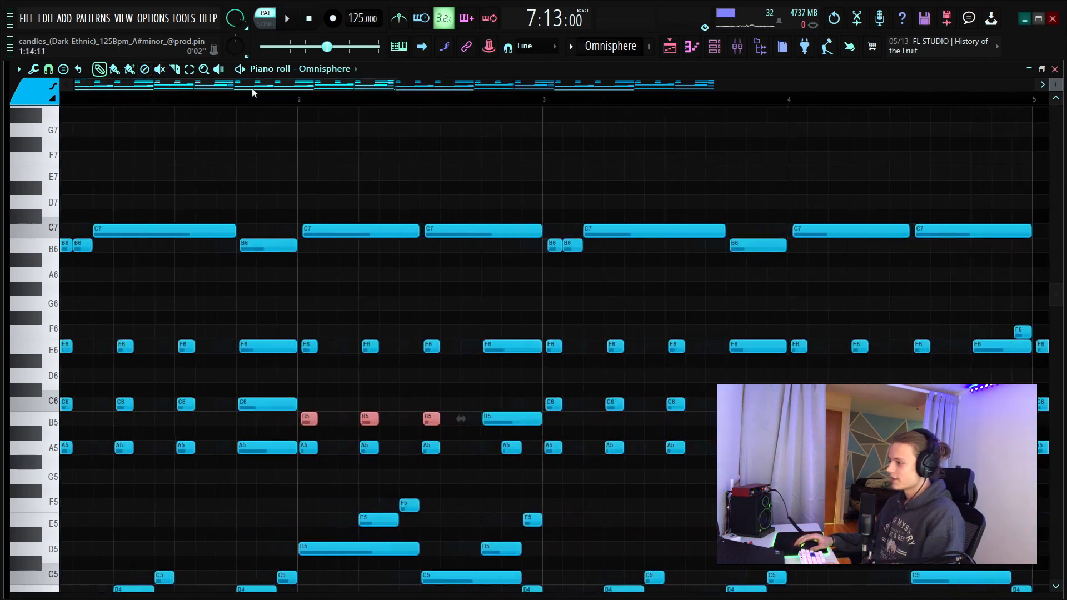
{"action": "scroll", "coordinate": [246, 100], "scroll_direction": "down", "scroll_amount": 5}
{"action": "scroll", "coordinate": [242, 100], "scroll_direction": "left", "scroll_amount": 5}
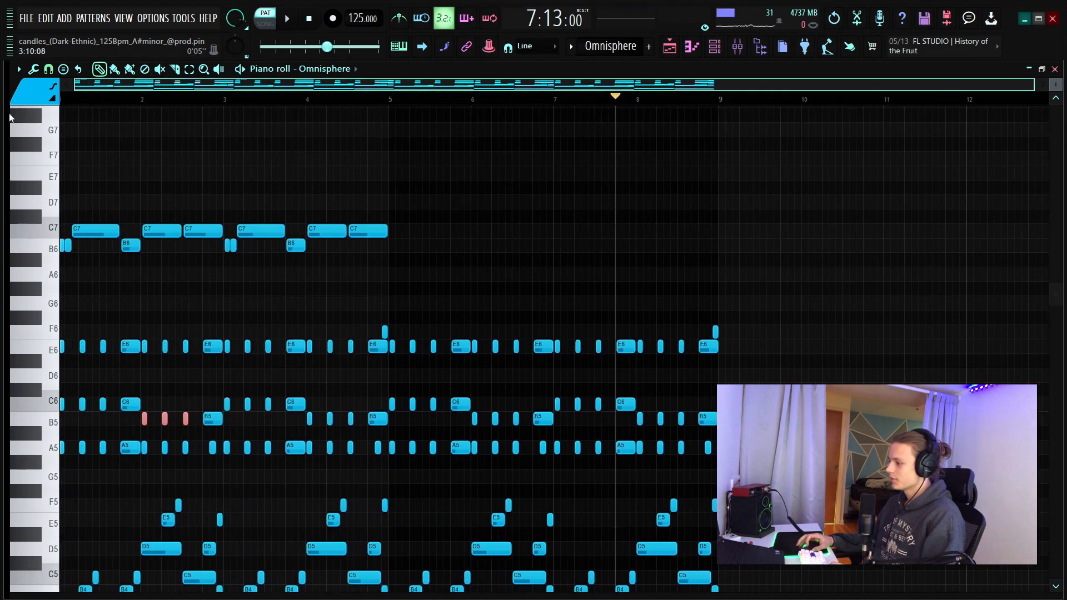
{"action": "scroll", "coordinate": [114, 102], "scroll_direction": "up", "scroll_amount": 4}
{"action": "left_click_drag", "start_coordinate": [106, 101], "coordinate": [6, 124]}
{"action": "left_click_drag", "start_coordinate": [122, 85], "coordinate": [2, 99]}
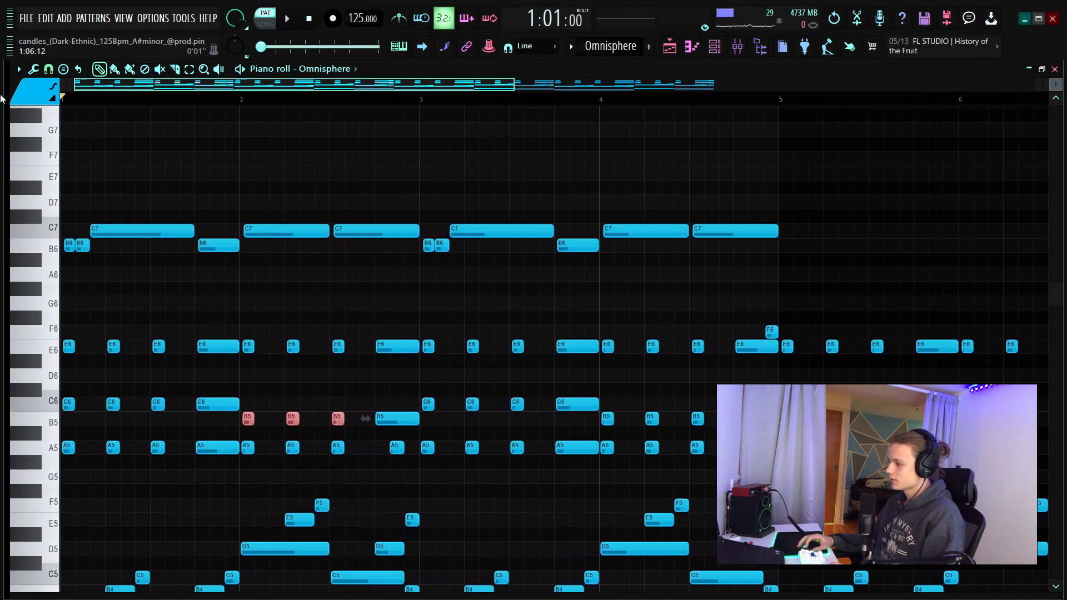
{"action": "left_click_drag", "start_coordinate": [742, 182], "coordinate": [25, 256]}
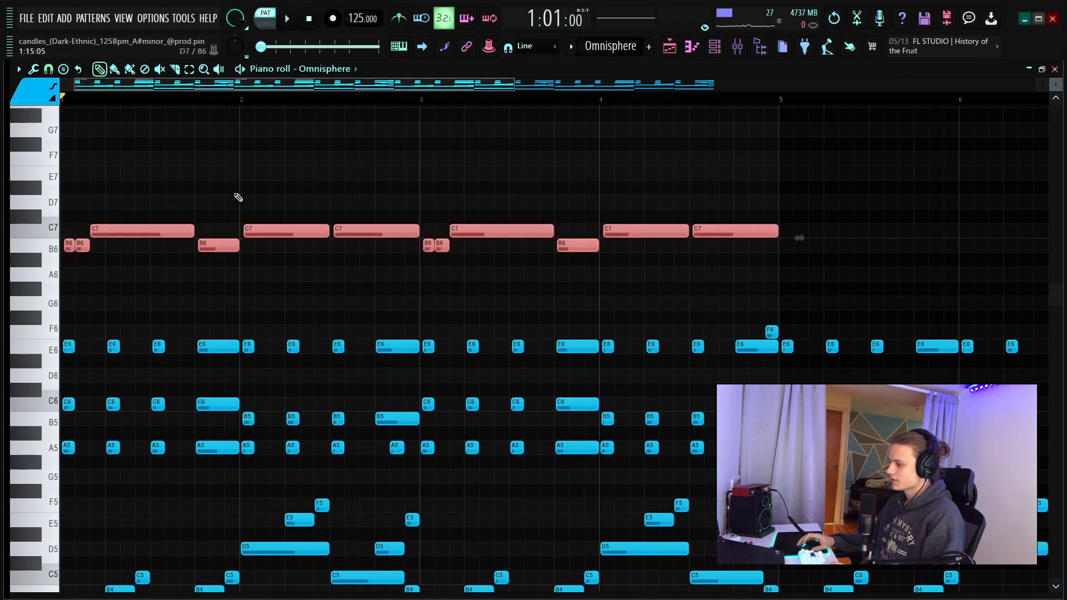
- Highlight the opening B6 notes, the short C6 chord notes of bar 1 and the first B5 note of bar 2
{"action": "scroll", "coordinate": [109, 99], "scroll_direction": "up", "scroll_amount": 4}
{"action": "left_click_drag", "start_coordinate": [165, 257], "coordinate": [64, 245]}
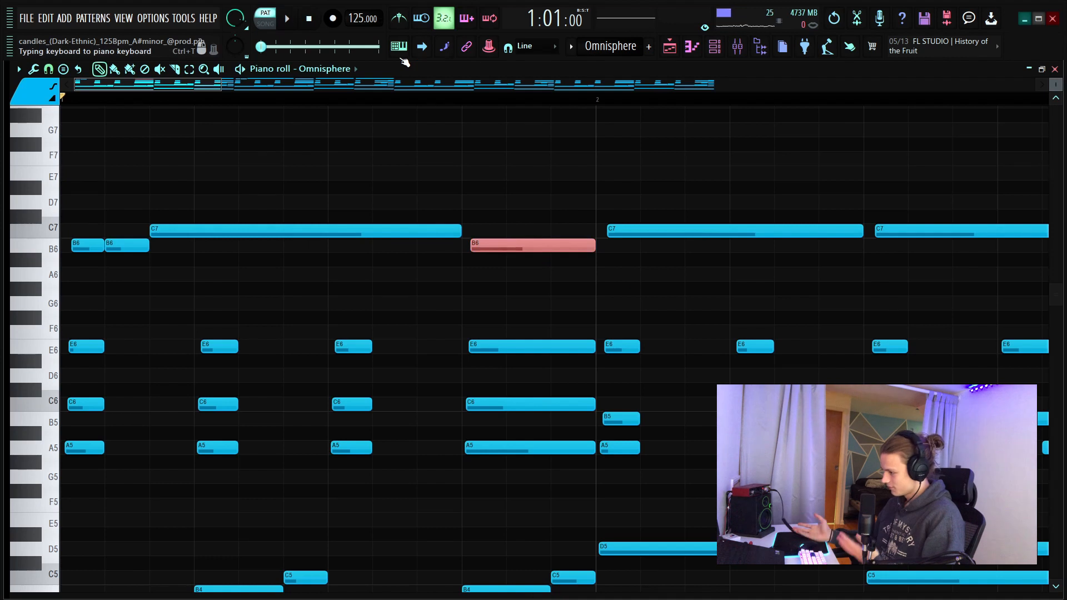
{"action": "left_click_drag", "start_coordinate": [318, 195], "coordinate": [60, 282]}
{"action": "left_click_drag", "start_coordinate": [378, 397], "coordinate": [61, 413]}
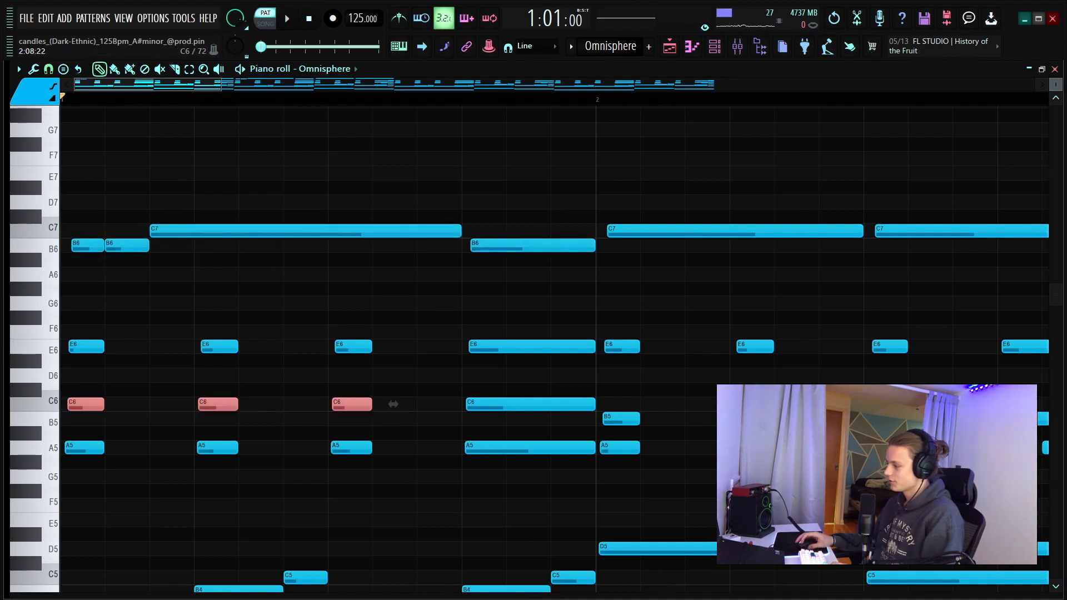
{"action": "left_click_drag", "start_coordinate": [722, 398], "coordinate": [621, 429]}
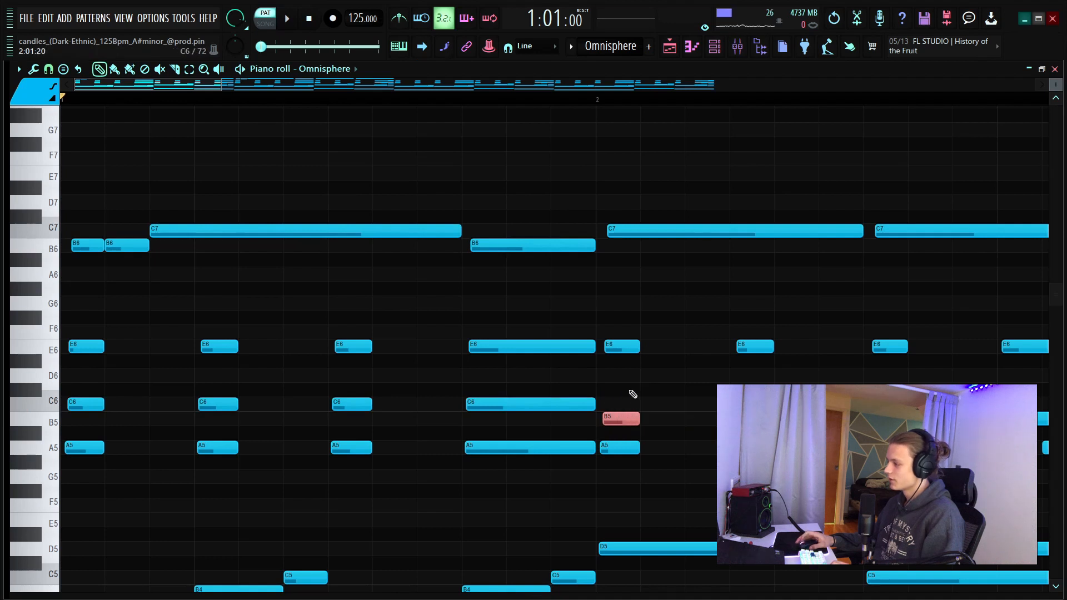
- Play the full eight-bar Omnisphere pattern from the start
{"action": "scroll", "coordinate": [346, 106], "scroll_direction": "down", "scroll_amount": 9}
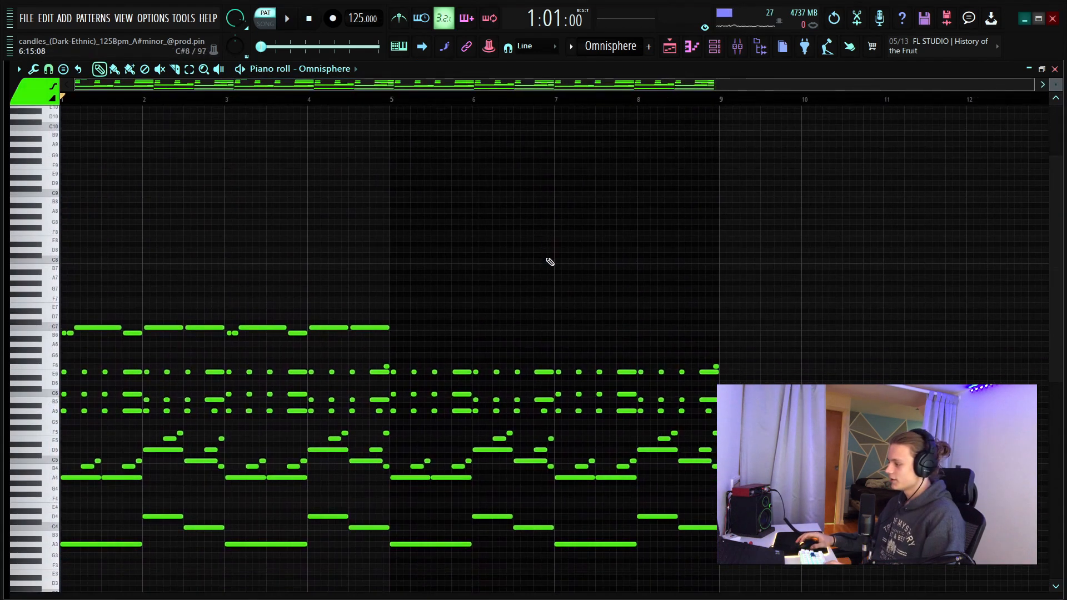
{"action": "scroll", "coordinate": [642, 270], "scroll_direction": "down", "scroll_amount": 3}
{"action": "key", "text": "space"}
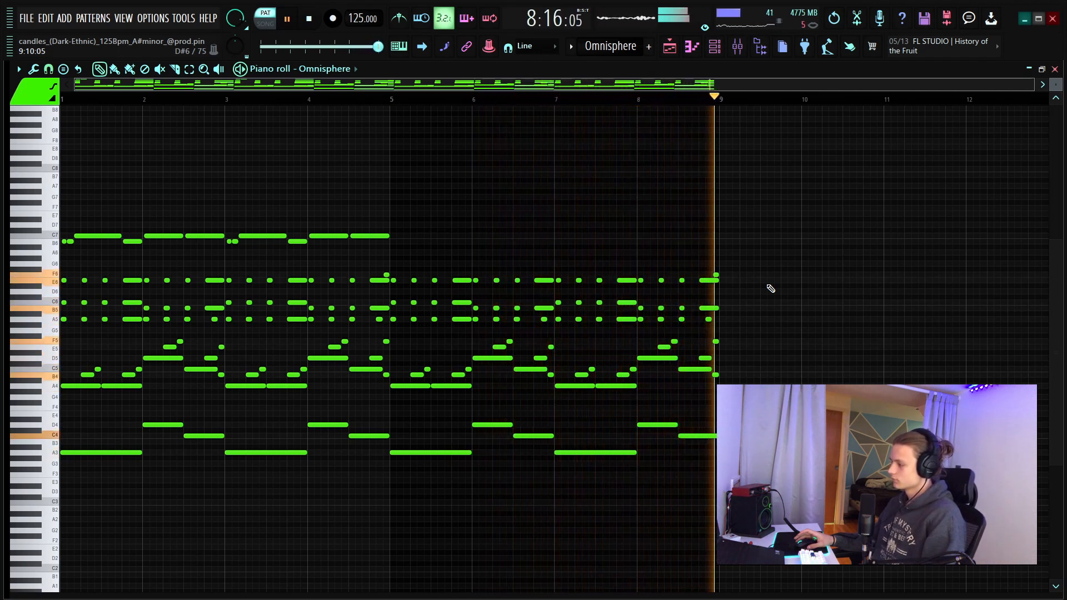
{"action": "key", "text": "space"}
- Show the Tape Cassette 2 and Fruity Love Philter settings on mixer Insert 1
{"action": "key", "text": "F6"}
{"action": "left_click", "coordinate": [742, 46]}
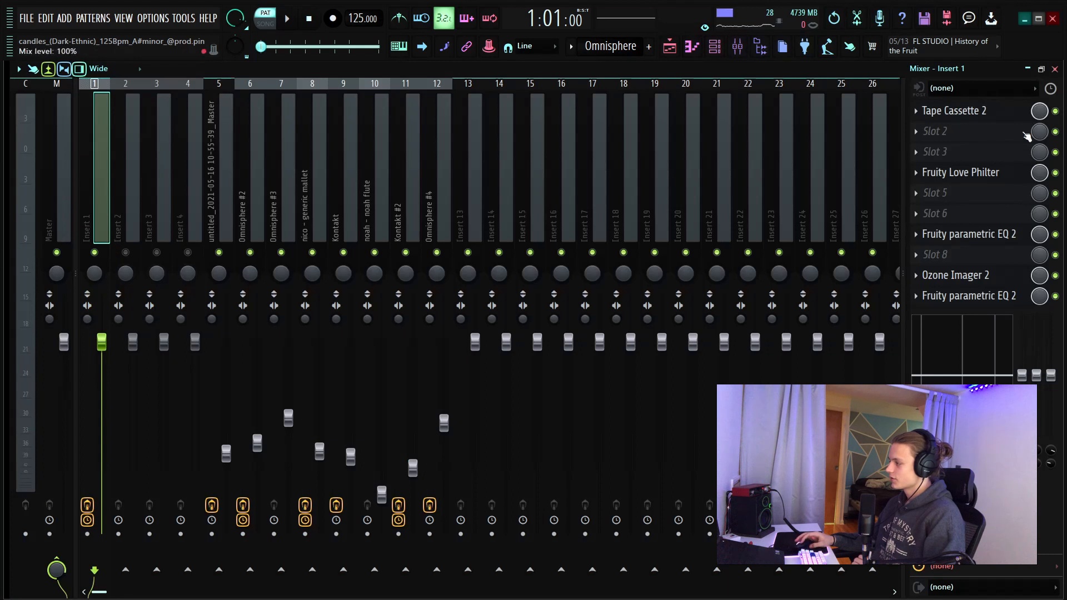
{"action": "left_click", "coordinate": [961, 111]}
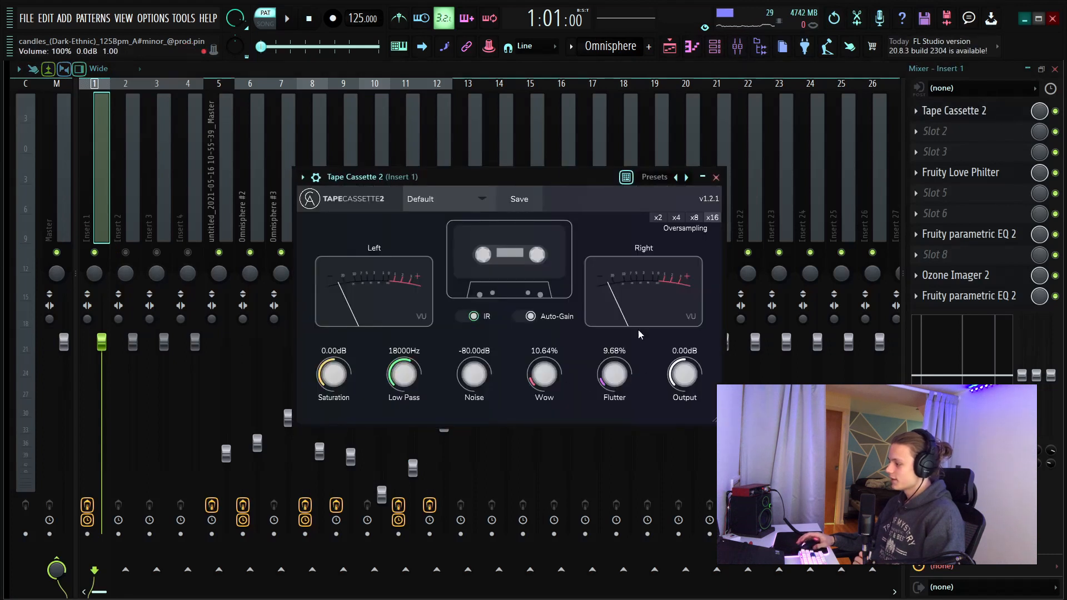
{"action": "left_click", "coordinate": [718, 177]}
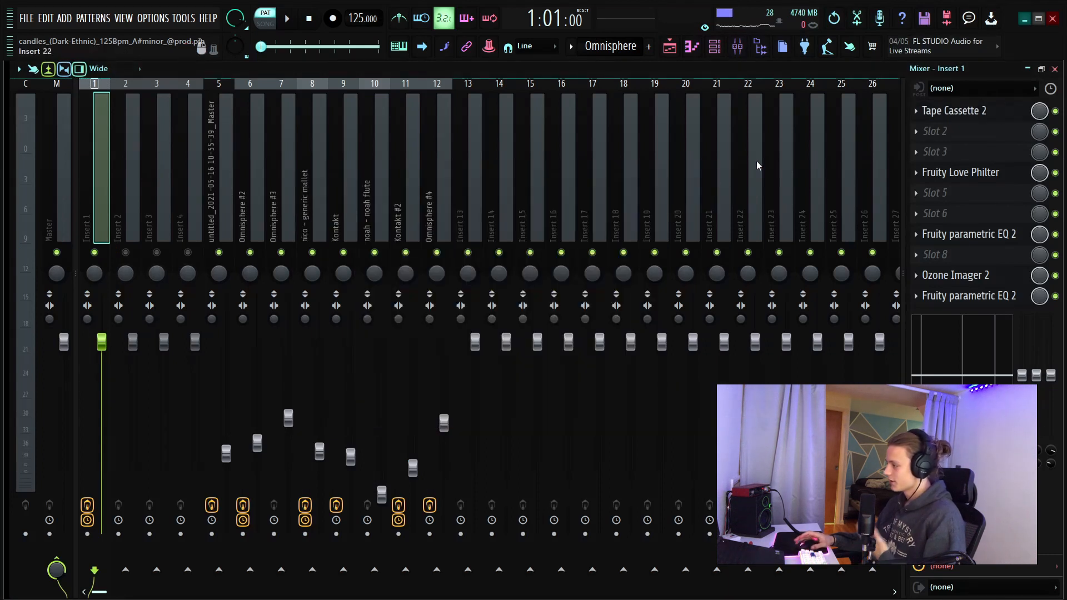
{"action": "left_click", "coordinate": [993, 176]}
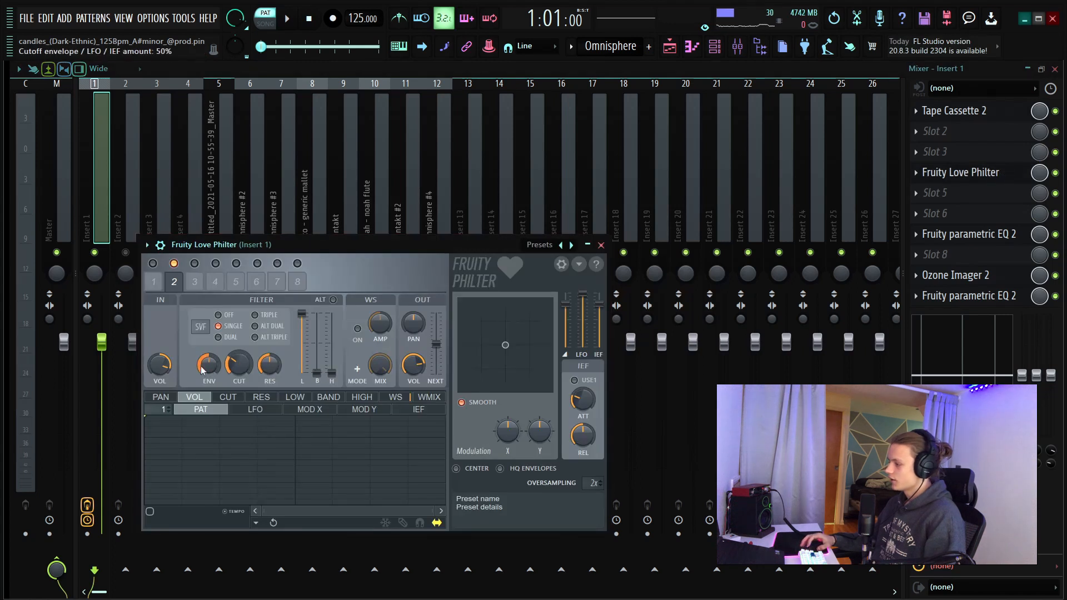
{"action": "left_click", "coordinate": [602, 245]}
- Open the first Fruity parametric EQ 2 on Insert 1, nudge its low-pass band slightly higher and audition the loop
{"action": "left_click", "coordinate": [1017, 235]}
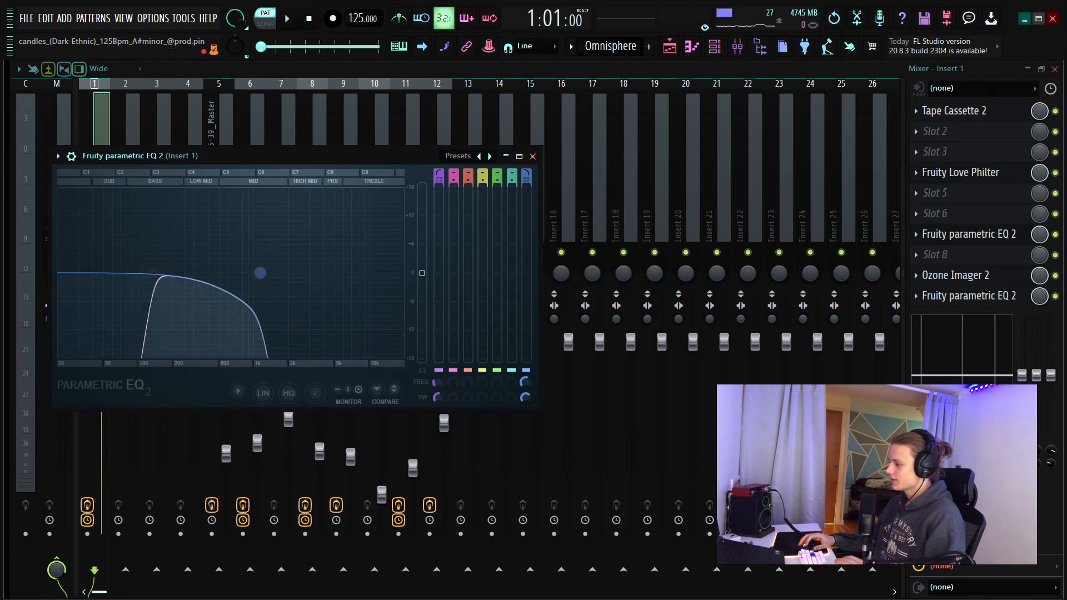
{"action": "mouse_move", "coordinate": [260, 273]}
{"action": "left_mouse_down"}
{"action": "mouse_move", "coordinate": [363, 273]}
{"action": "mouse_move", "coordinate": [265, 273]}
{"action": "left_mouse_up"}
{"action": "key", "text": "space"}
{"action": "key", "text": "space"}
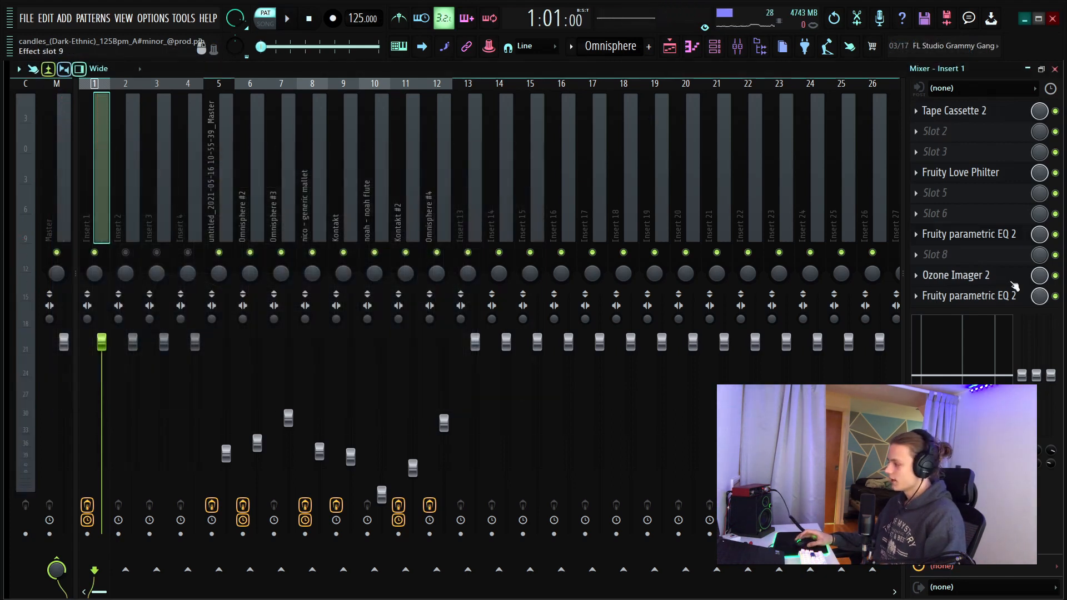
- Show the Ozone Imager 2 settings and the last Fruity parametric EQ 2 curve on Insert 1
{"action": "left_click", "coordinate": [984, 275]}
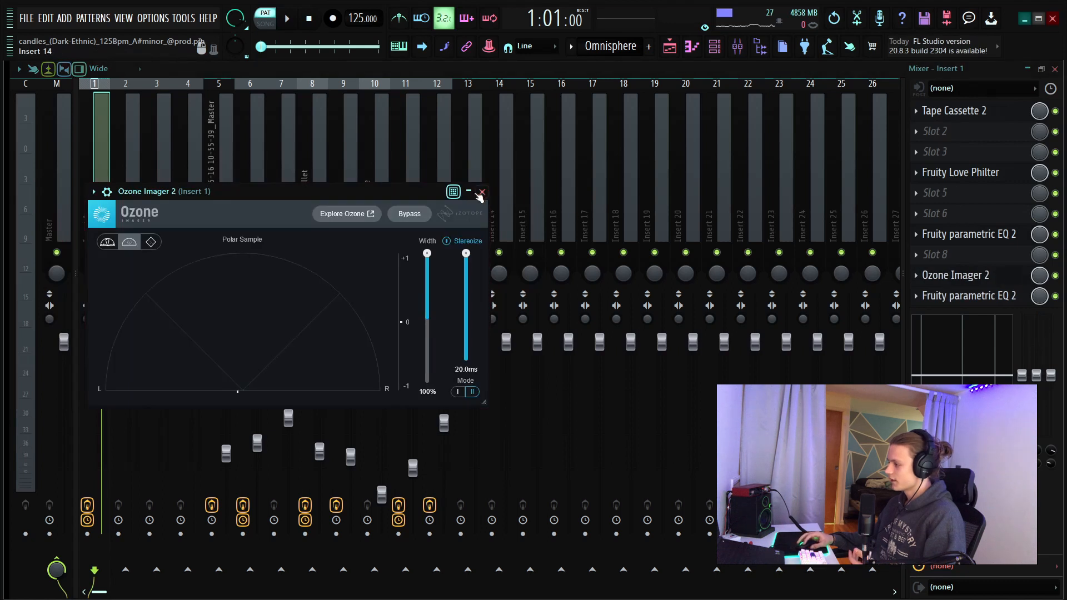
{"action": "left_click", "coordinate": [481, 193]}
{"action": "left_click", "coordinate": [982, 297]}
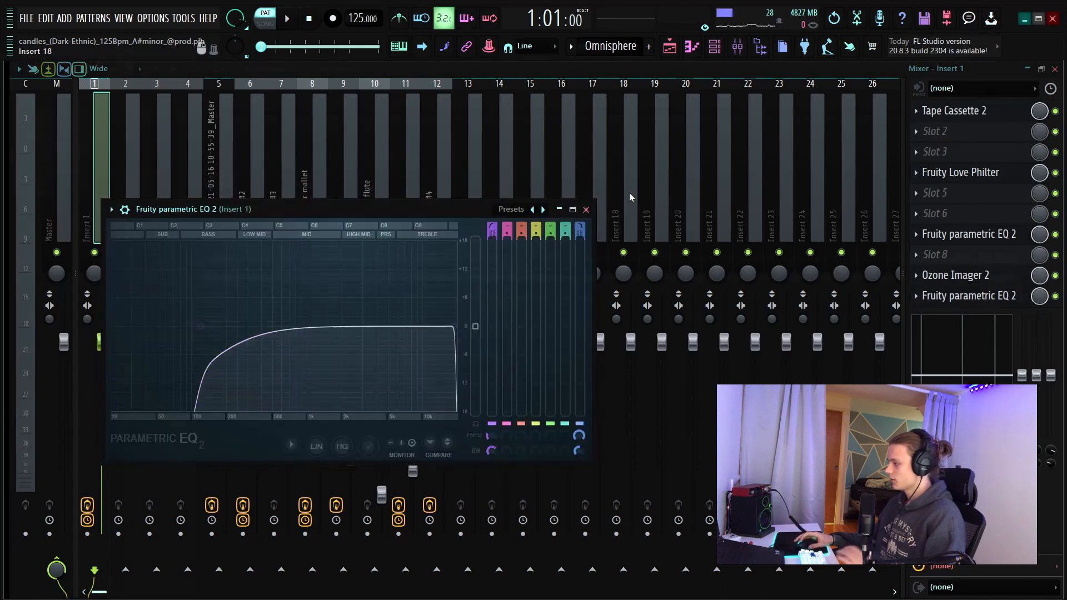
- Play the first four bars of the Track 5 audio clip in the playlist
{"action": "key", "text": "F5"}
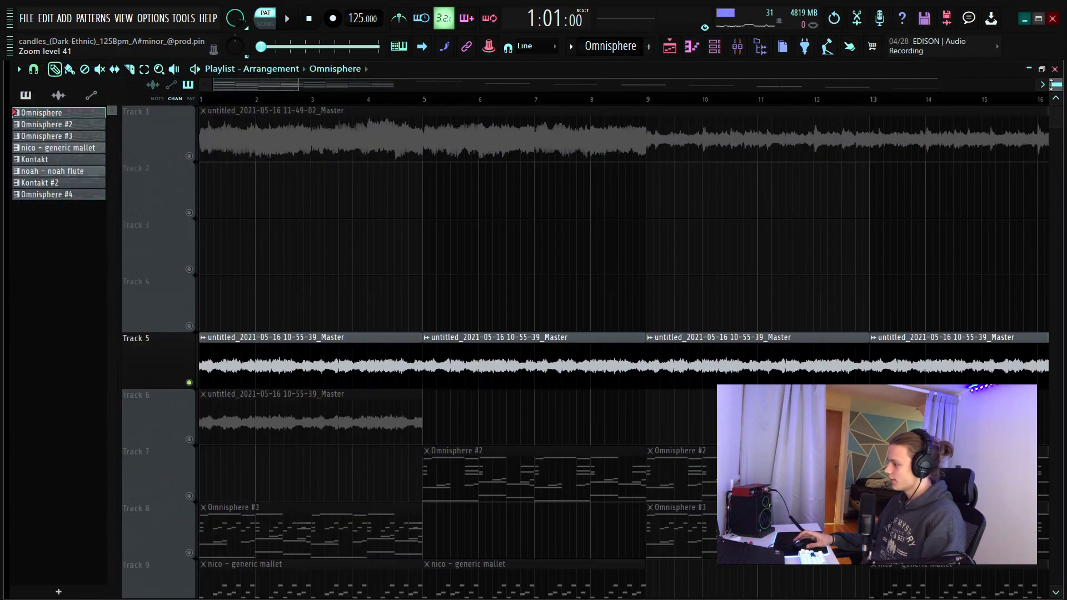
{"action": "scroll", "coordinate": [313, 362], "scroll_direction": "down", "scroll_amount": 4}
{"action": "scroll", "coordinate": [334, 255], "scroll_direction": "up", "scroll_amount": 2}
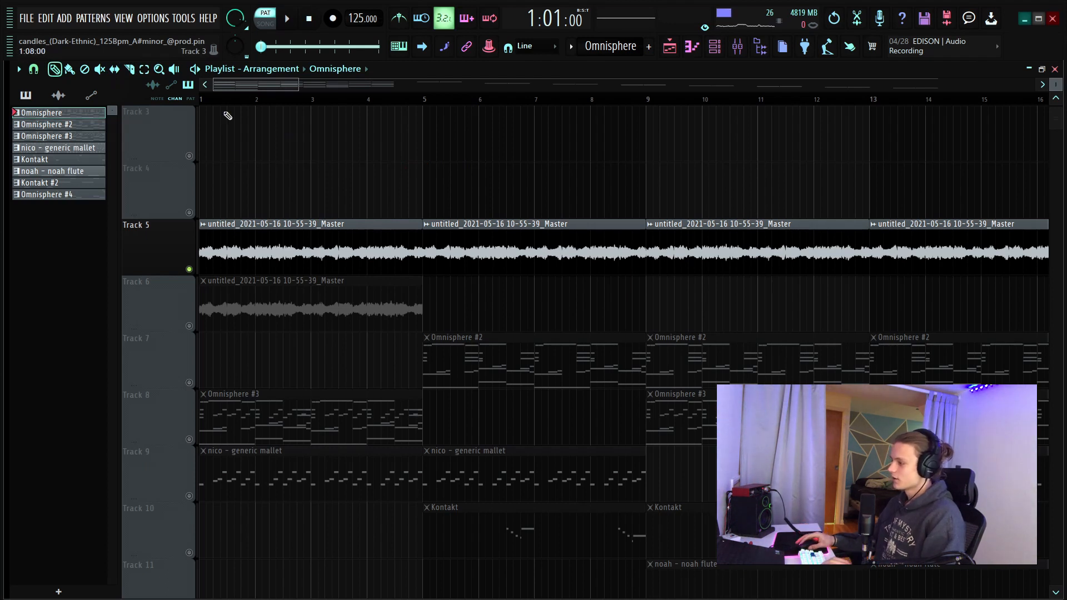
{"action": "left_click_drag", "start_coordinate": [428, 102], "coordinate": [27, 122]}
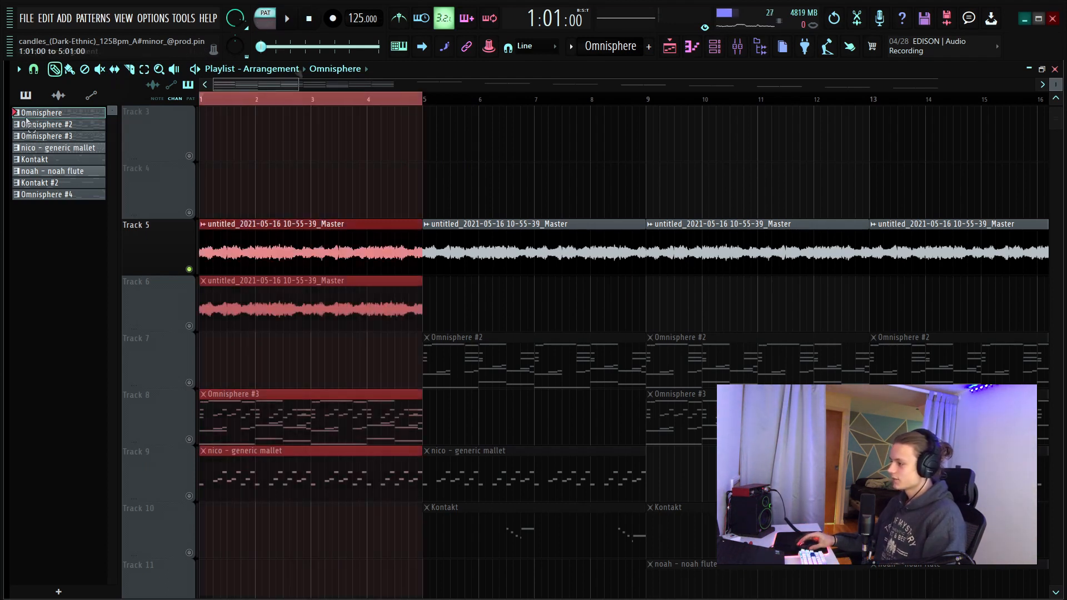
{"action": "key", "text": "space"}
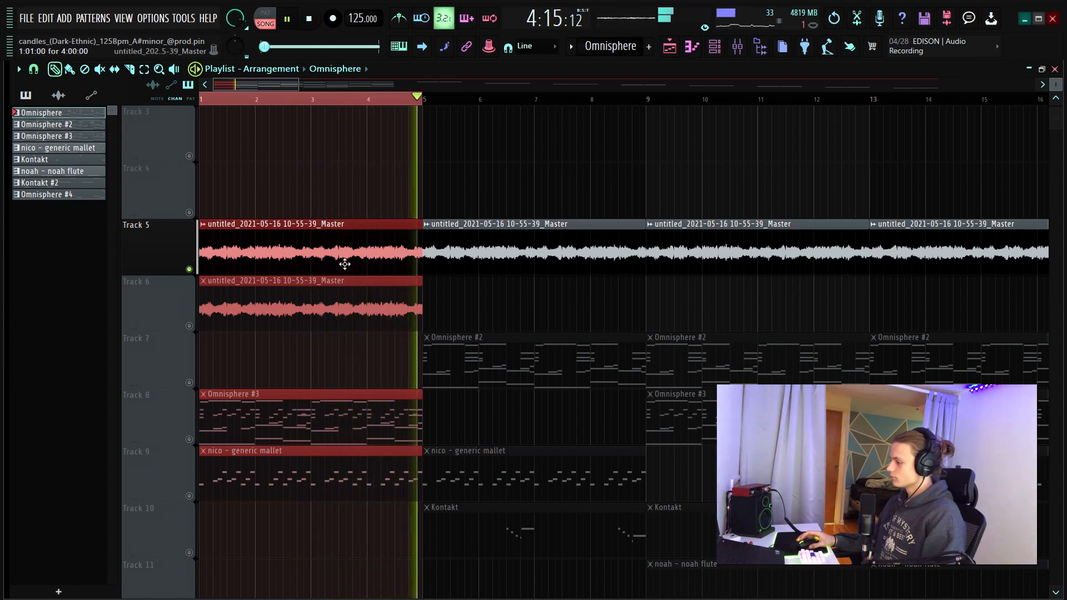
{"action": "key", "text": "space"}
- Show the sample settings of the Track 5 audio clip and the stretched Track 6 clip in the playlist
{"action": "double_click", "coordinate": [359, 258]}
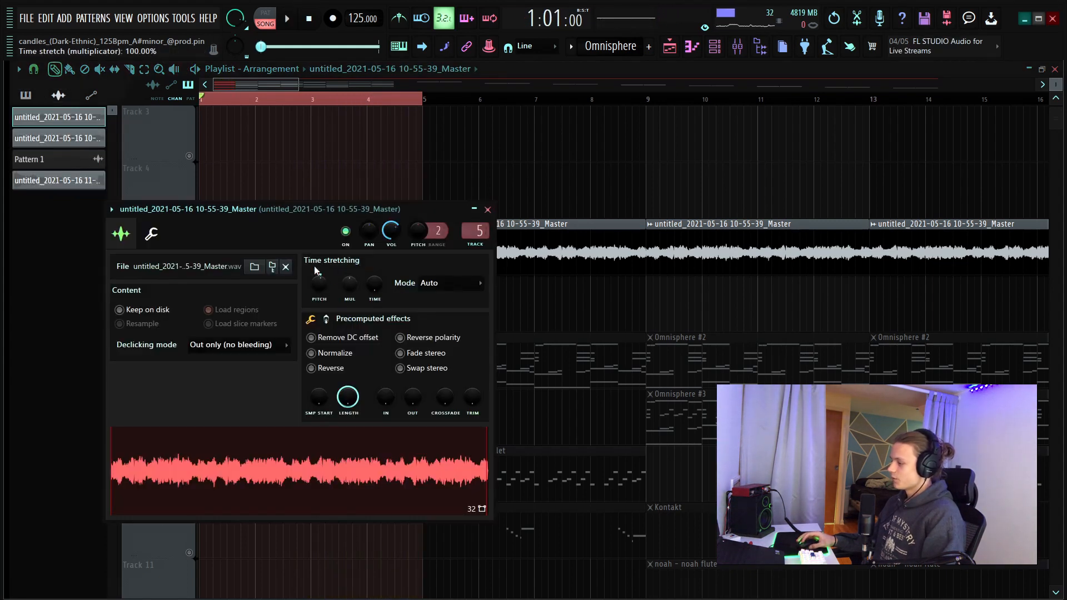
{"action": "key", "text": "Escape"}
{"action": "double_click", "coordinate": [311, 309]}
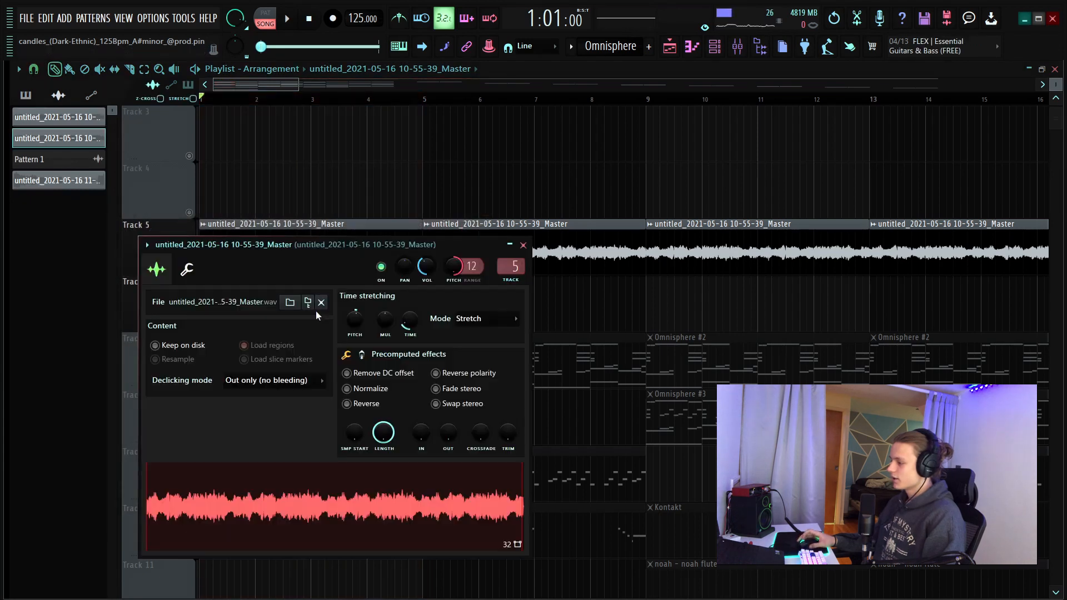
{"action": "left_click_drag", "start_coordinate": [447, 246], "coordinate": [500, 372]}
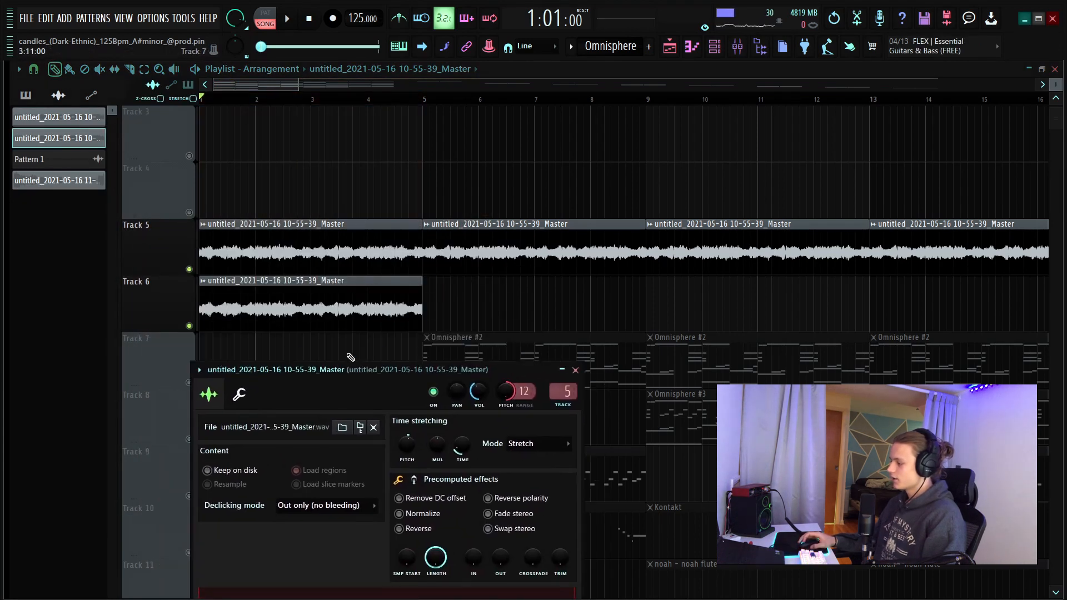
{"action": "left_click_drag", "start_coordinate": [522, 371], "coordinate": [493, 395]}
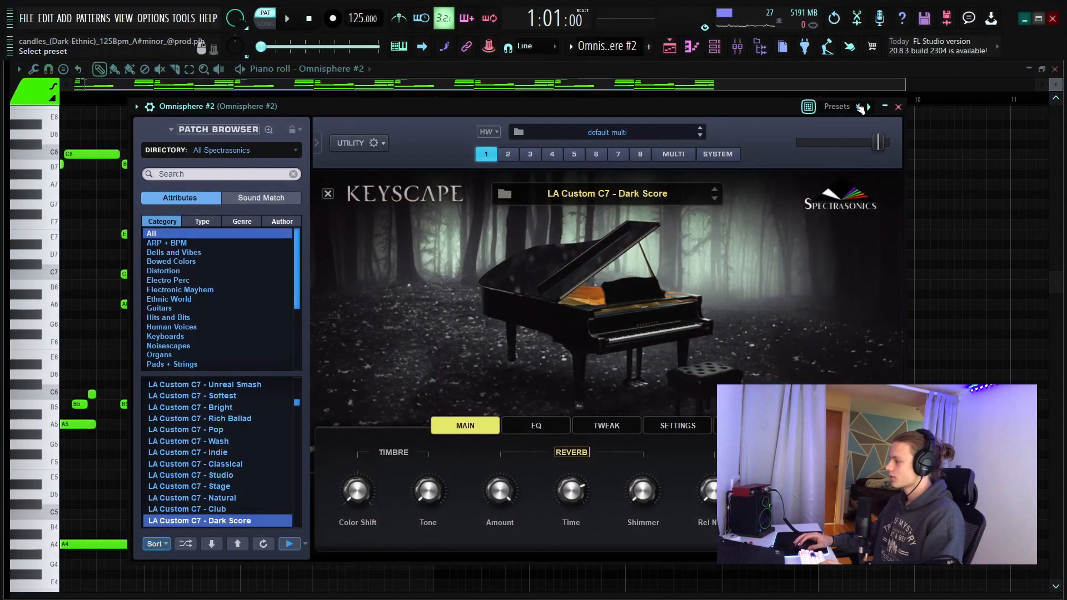
- Minimize the Omnisphere #2 plugin window and clear the channel rack away to show its notes in the piano roll
{"action": "left_click", "coordinate": [887, 107]}
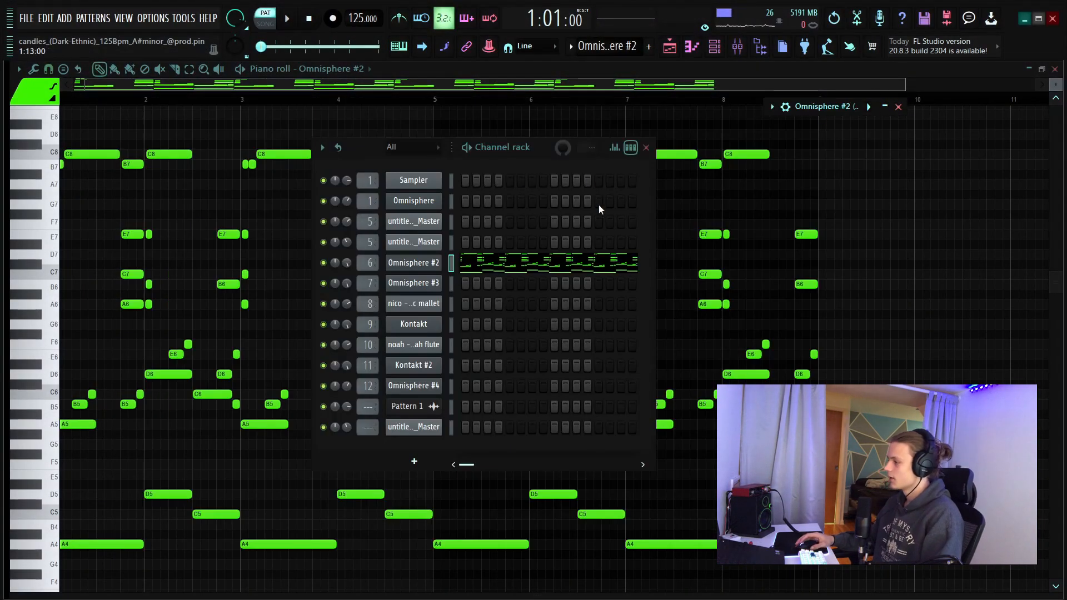
{"action": "left_click_drag", "start_coordinate": [543, 148], "coordinate": [536, 148]}
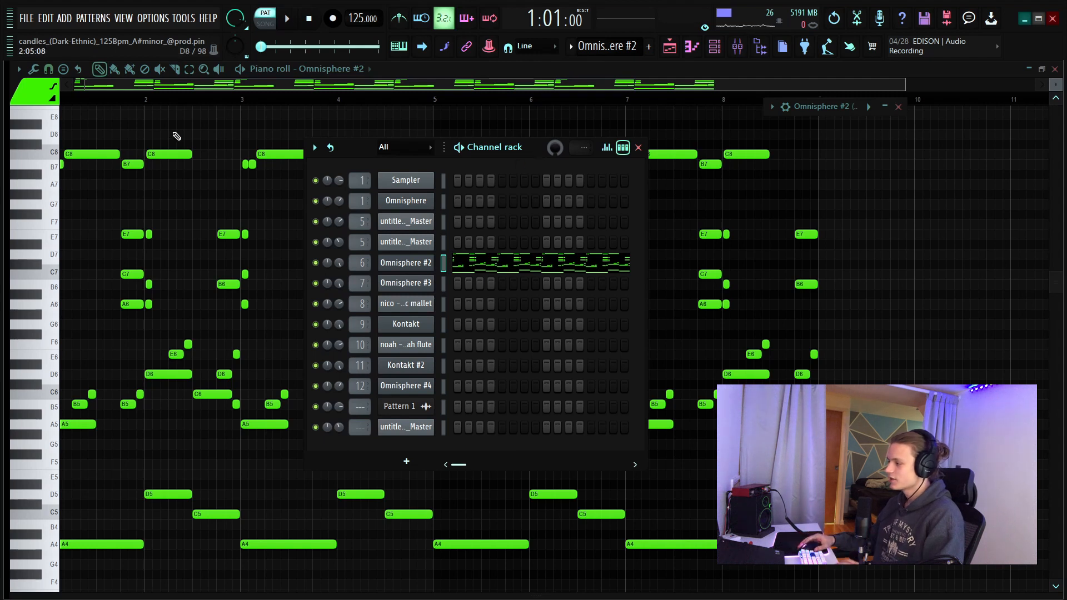
{"action": "right_click", "coordinate": [174, 134]}
{"action": "scroll", "coordinate": [196, 98], "scroll_direction": "down", "scroll_amount": 1}
{"action": "scroll", "coordinate": [198, 97], "scroll_direction": "up", "scroll_amount": 6}
{"action": "left_click_drag", "start_coordinate": [273, 182], "coordinate": [476, 156]}
{"action": "scroll", "coordinate": [257, 109], "scroll_direction": "down", "scroll_amount": 5}
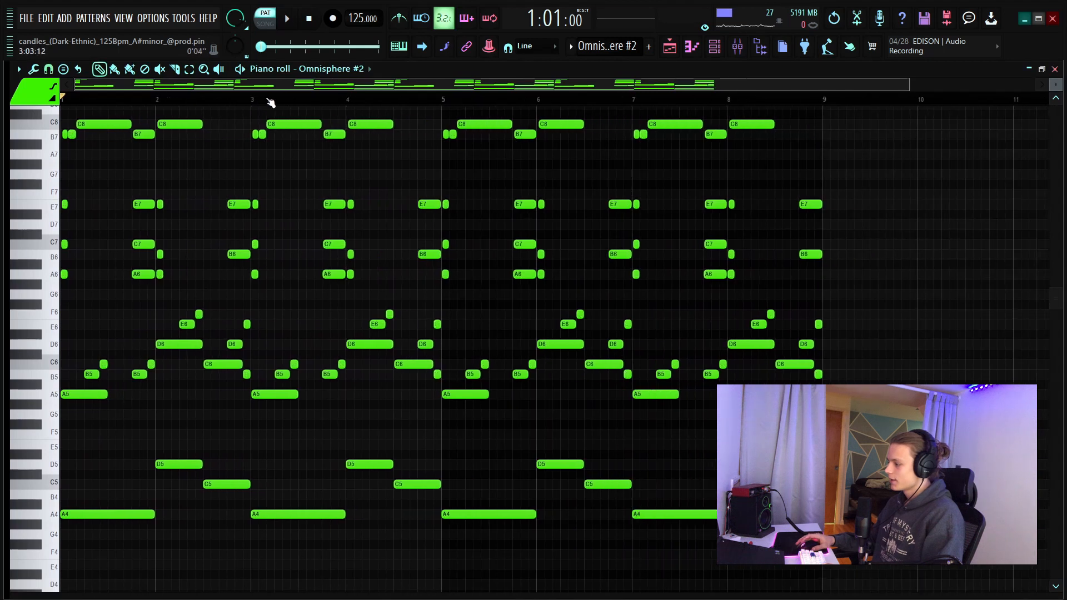
- Select all Omnisphere #2 notes and look over the full eight-bar pattern in the piano roll
{"action": "scroll", "coordinate": [745, 321], "scroll_direction": "up", "scroll_amount": 2}
{"action": "key", "text": "ctrl+a"}
{"action": "scroll", "coordinate": [745, 322], "scroll_direction": "up", "scroll_amount": 2}
{"action": "scroll", "coordinate": [745, 322], "scroll_direction": "down", "scroll_amount": 7}
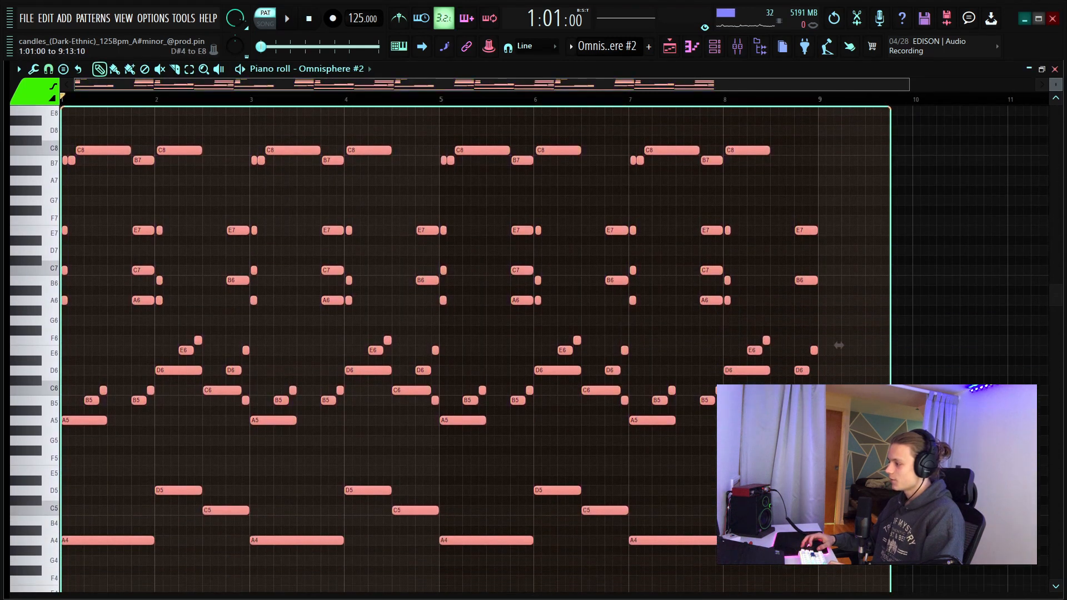
{"action": "scroll", "coordinate": [167, 107], "scroll_direction": "up", "scroll_amount": 4}
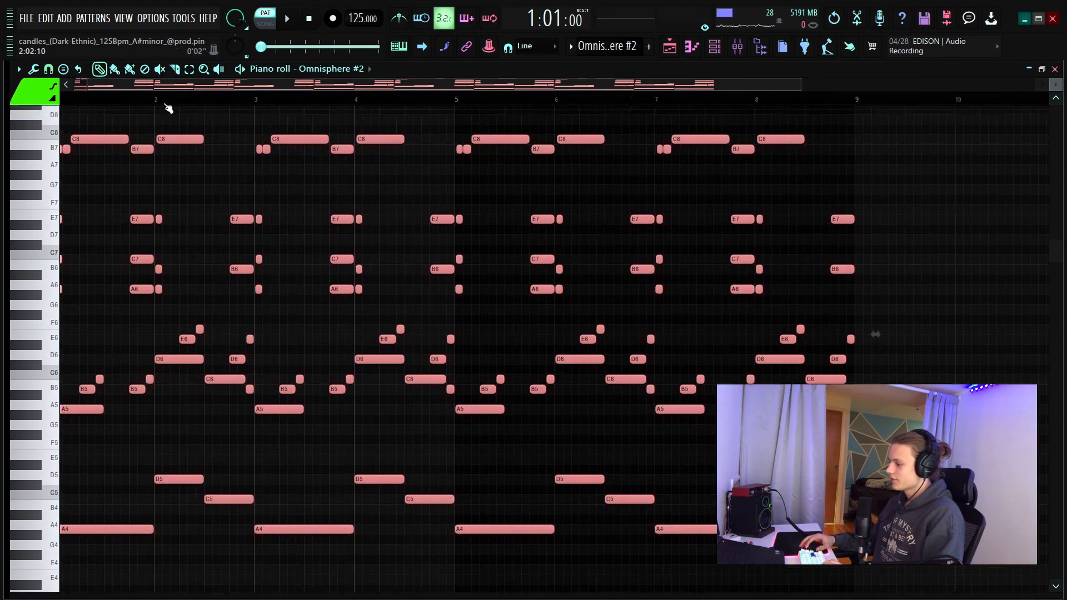
{"action": "scroll", "coordinate": [131, 107], "scroll_direction": "up", "scroll_amount": 4}
{"action": "key", "text": "d"}
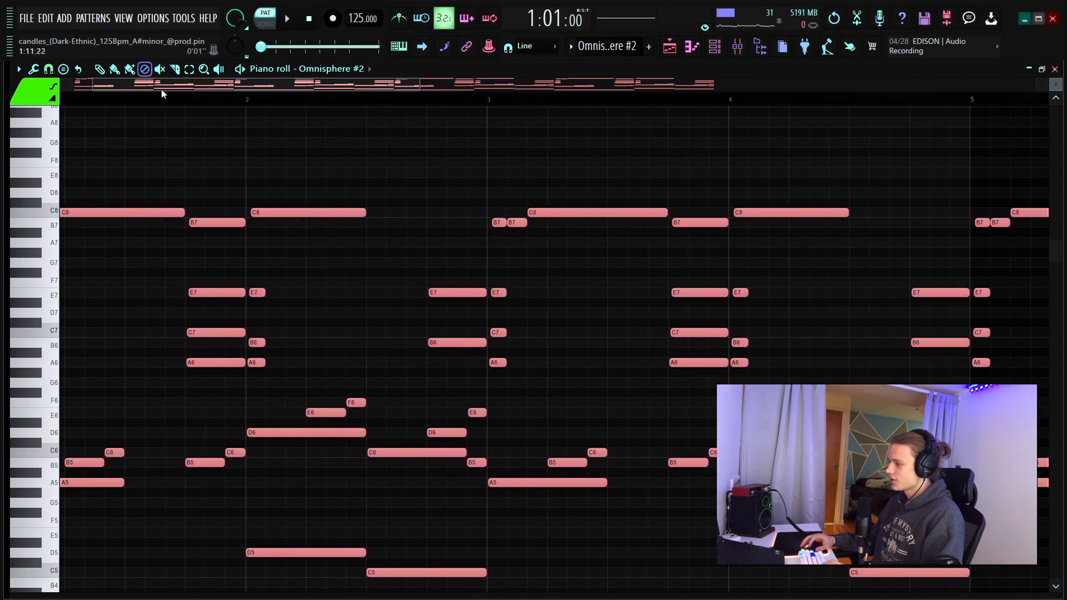
- Deselect the notes and examine the bass, melody and upper chord notes of the Omnisphere #2 pattern
{"action": "left_click_drag", "start_coordinate": [161, 88], "coordinate": [112, 102]}
{"action": "scroll", "coordinate": [201, 300], "scroll_direction": "down", "scroll_amount": 5}
{"action": "key", "text": "p"}
{"action": "scroll", "coordinate": [197, 329], "scroll_direction": "down", "scroll_amount": 1}
{"action": "left_click_drag", "start_coordinate": [199, 329], "coordinate": [203, 406]}
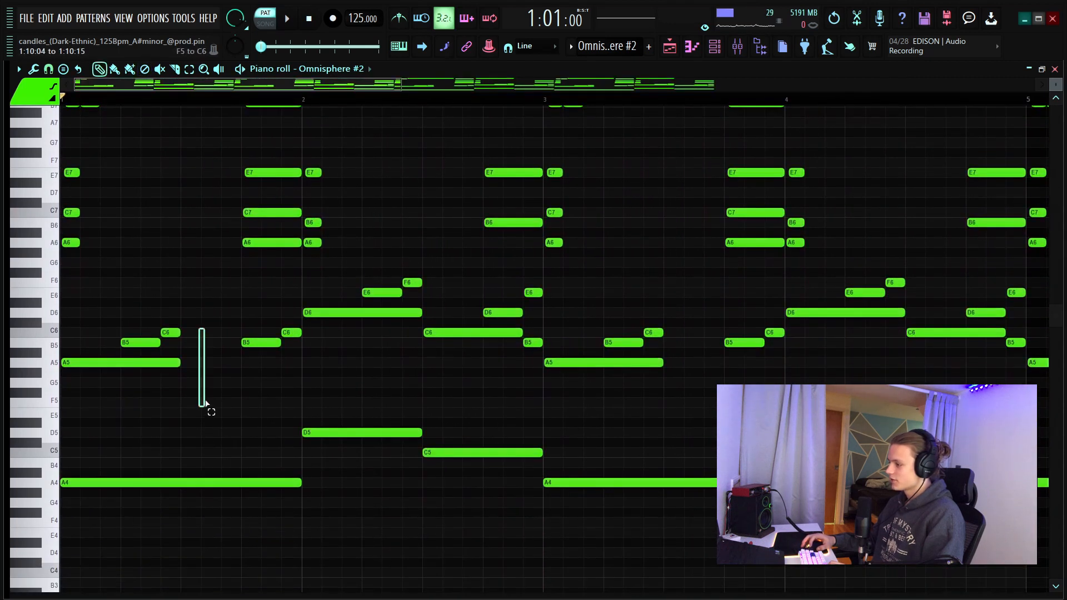
{"action": "left_click_drag", "start_coordinate": [110, 166], "coordinate": [230, 261]}
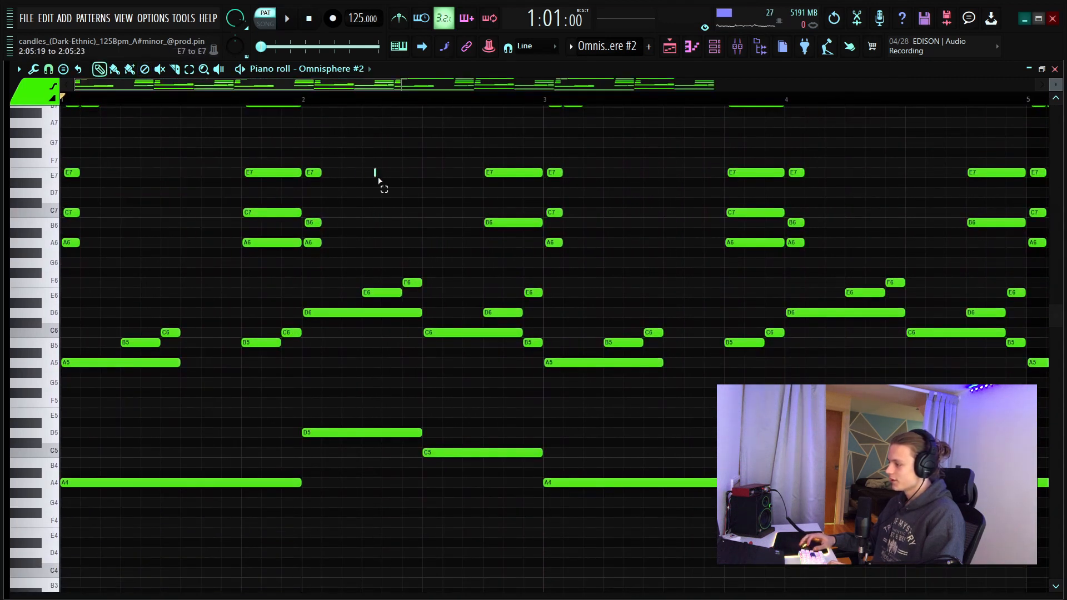
{"action": "scroll", "coordinate": [405, 255], "scroll_direction": "up", "scroll_amount": 6}
{"action": "scroll", "coordinate": [345, 89], "scroll_direction": "down", "scroll_amount": 3}
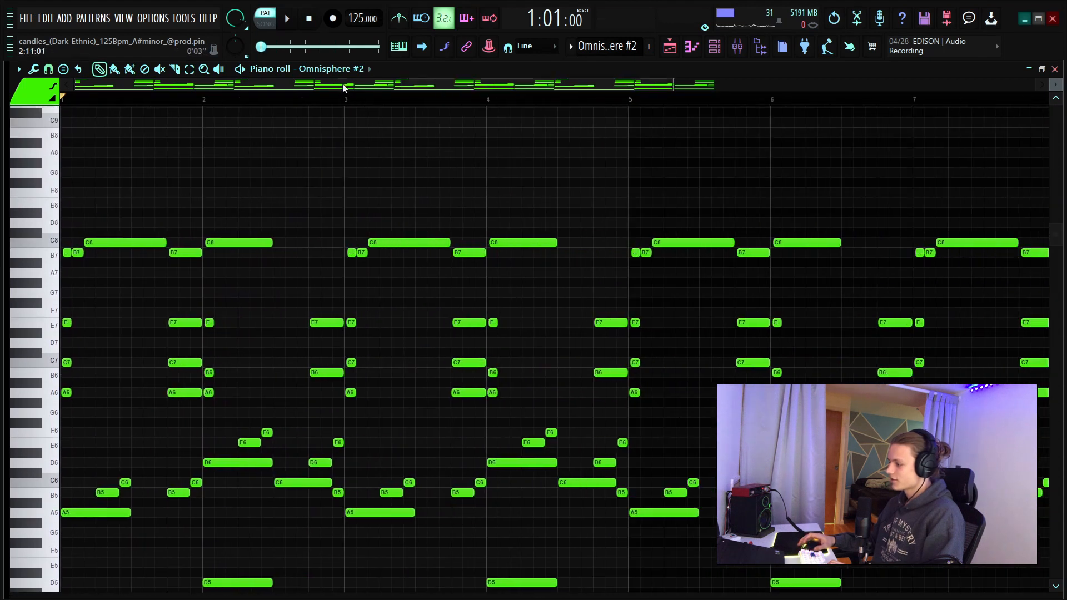
{"action": "scroll", "coordinate": [339, 187], "scroll_direction": "down", "scroll_amount": 2}
{"action": "scroll", "coordinate": [339, 187], "scroll_direction": "down", "scroll_amount": 3}
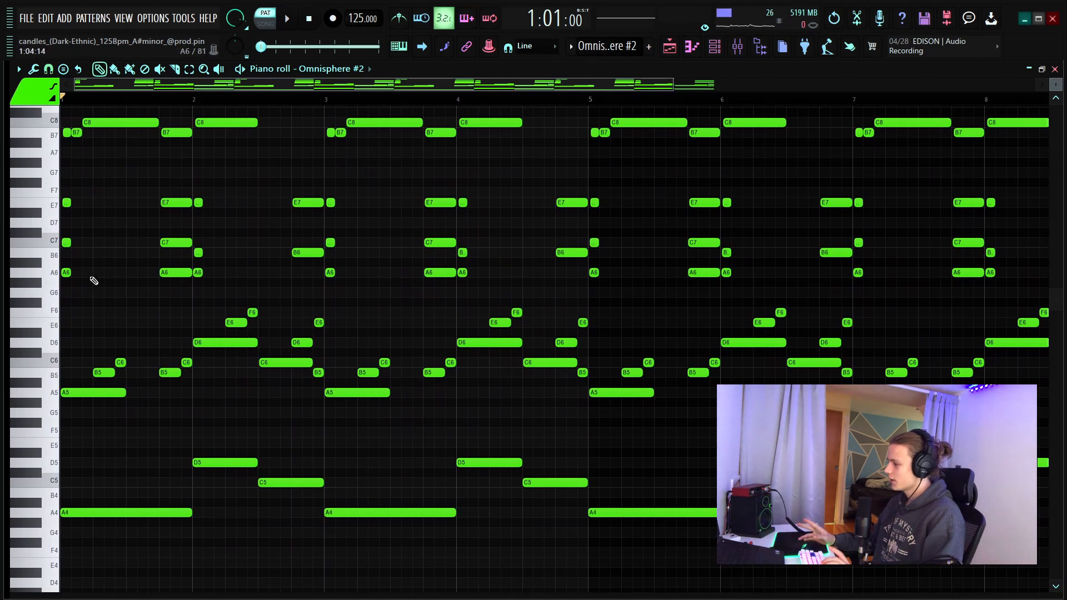
{"action": "scroll", "coordinate": [161, 371], "scroll_direction": "up", "scroll_amount": 3}
{"action": "scroll", "coordinate": [76, 100], "scroll_direction": "down", "scroll_amount": 3}
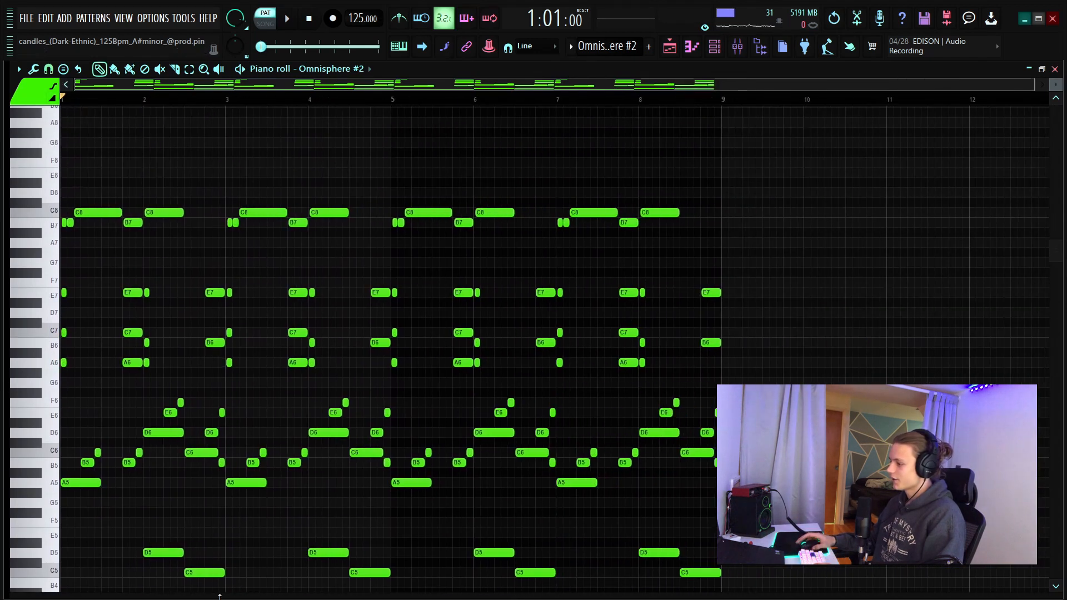
{"action": "left_click_drag", "start_coordinate": [191, 594], "coordinate": [271, 596]}
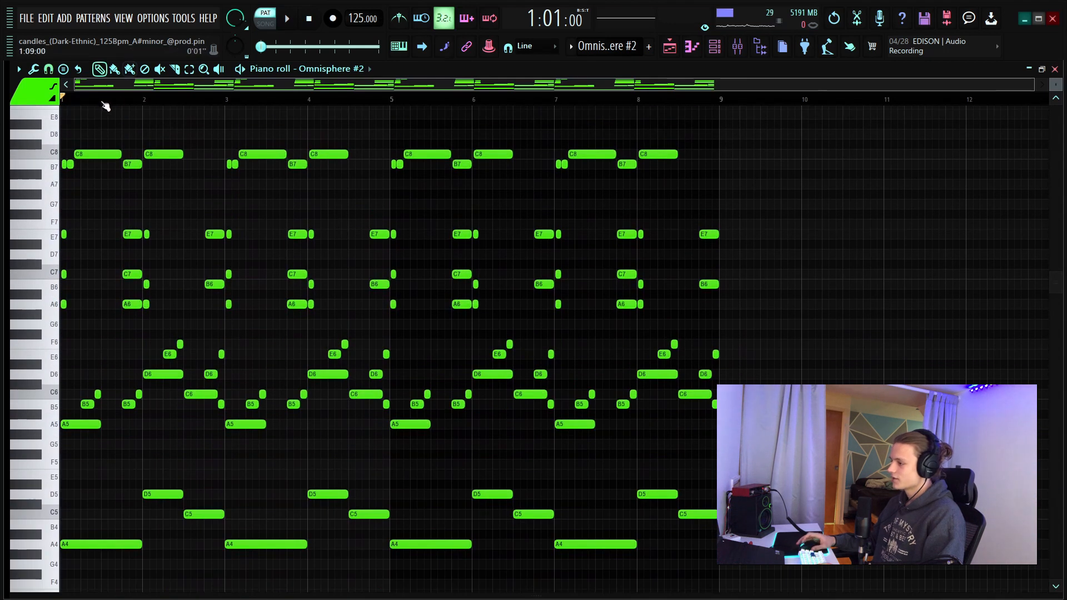
- Select the first four bars of the Omnisphere #2 pattern and play them
{"action": "scroll", "coordinate": [106, 97], "scroll_direction": "up", "scroll_amount": 3}
{"action": "key", "text": "F6"}
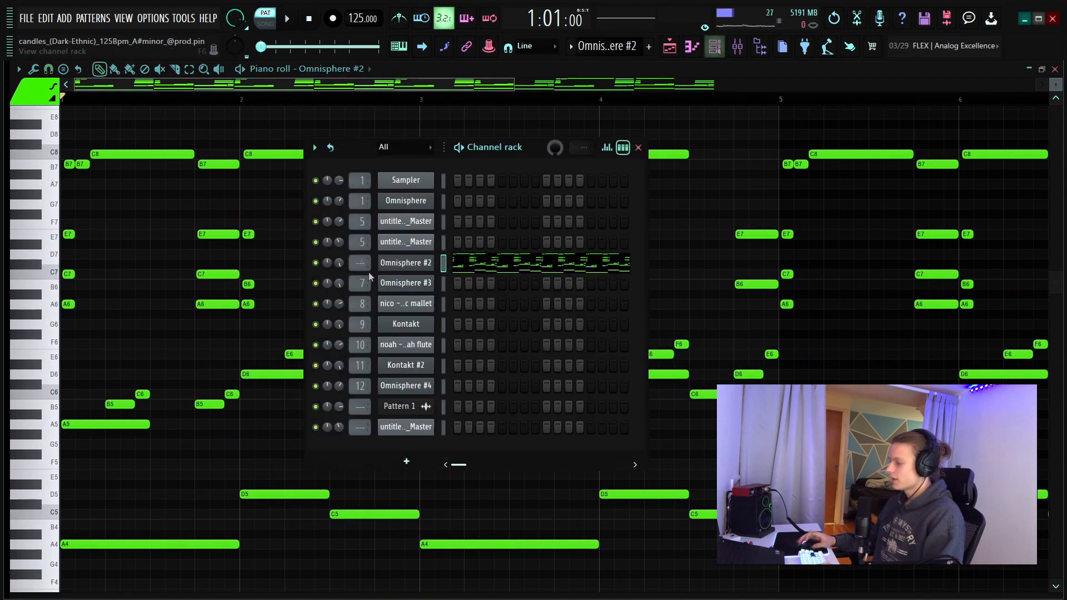
{"action": "key", "text": "F6"}
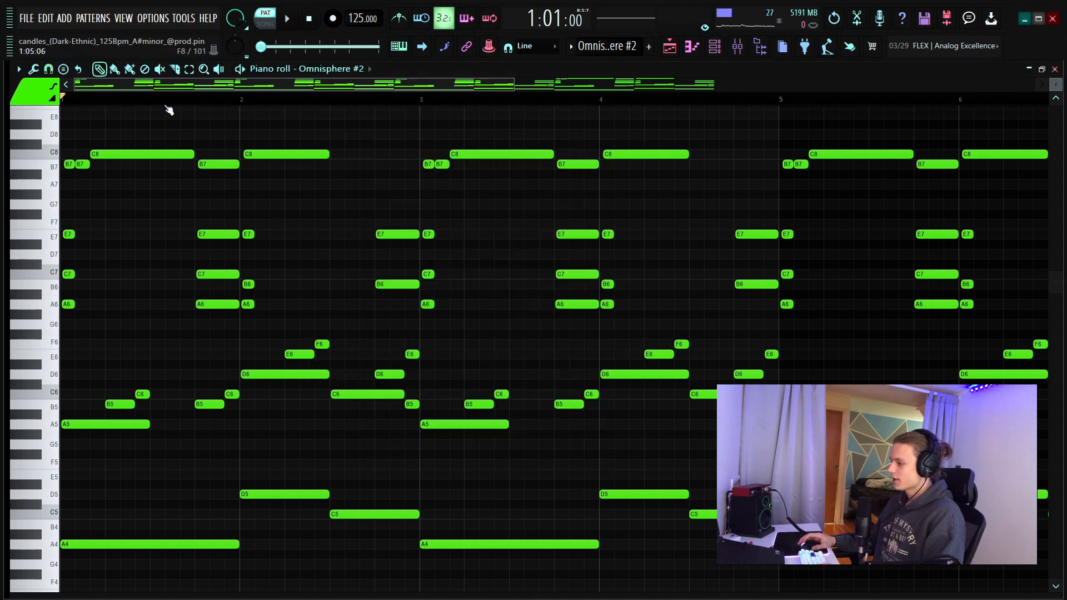
{"action": "scroll", "coordinate": [265, 99], "scroll_direction": "down", "scroll_amount": 3}
{"action": "left_click_drag", "start_coordinate": [436, 100], "coordinate": [61, 100]}
{"action": "scroll", "coordinate": [153, 98], "scroll_direction": "up", "scroll_amount": 2}
{"action": "scroll", "coordinate": [152, 98], "scroll_direction": "up", "scroll_amount": 2}
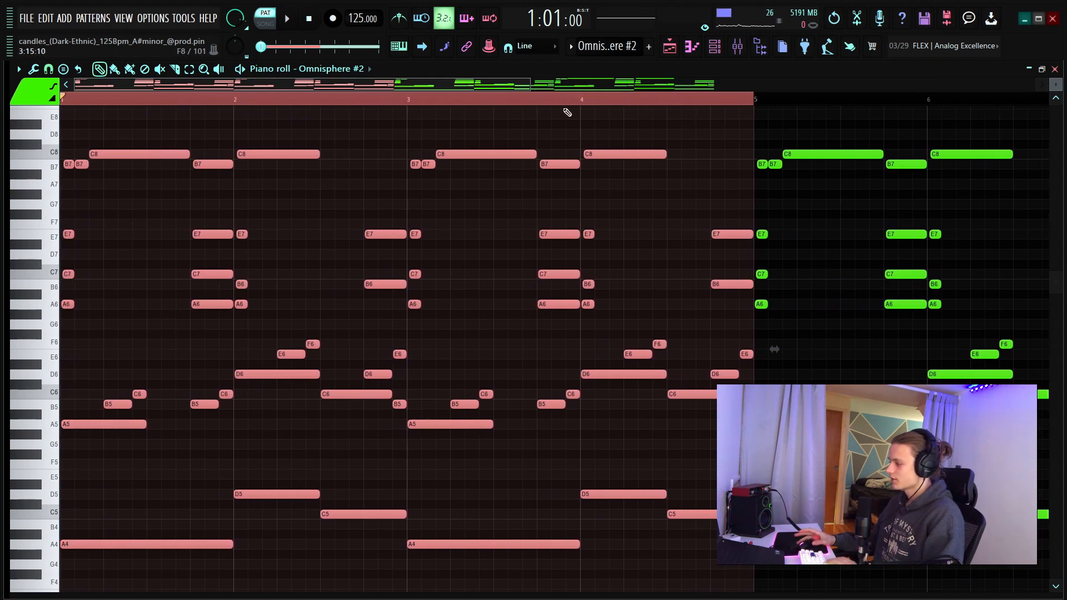
{"action": "key", "text": "space"}
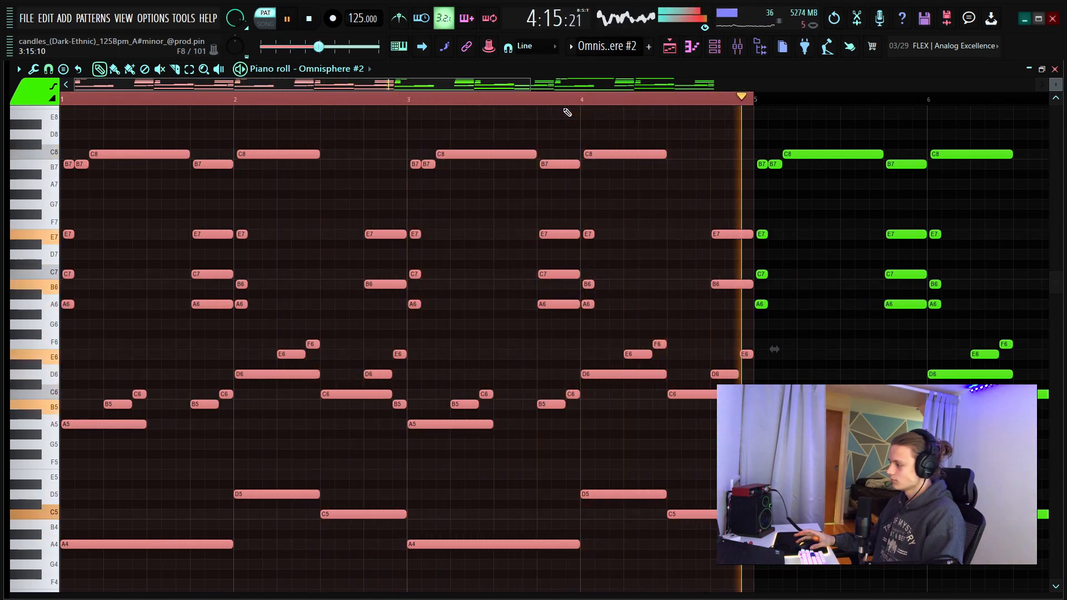
{"action": "key", "text": "space"}
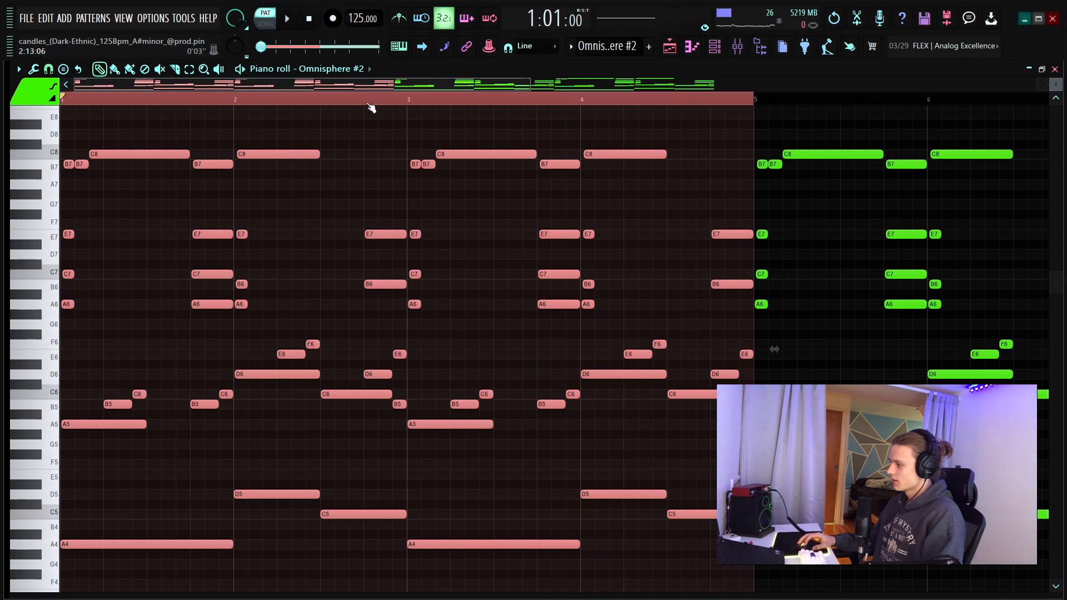
- Clear the time selection and play the Omnisphere #2 pattern from the start
{"action": "key", "text": "ctrl+d"}
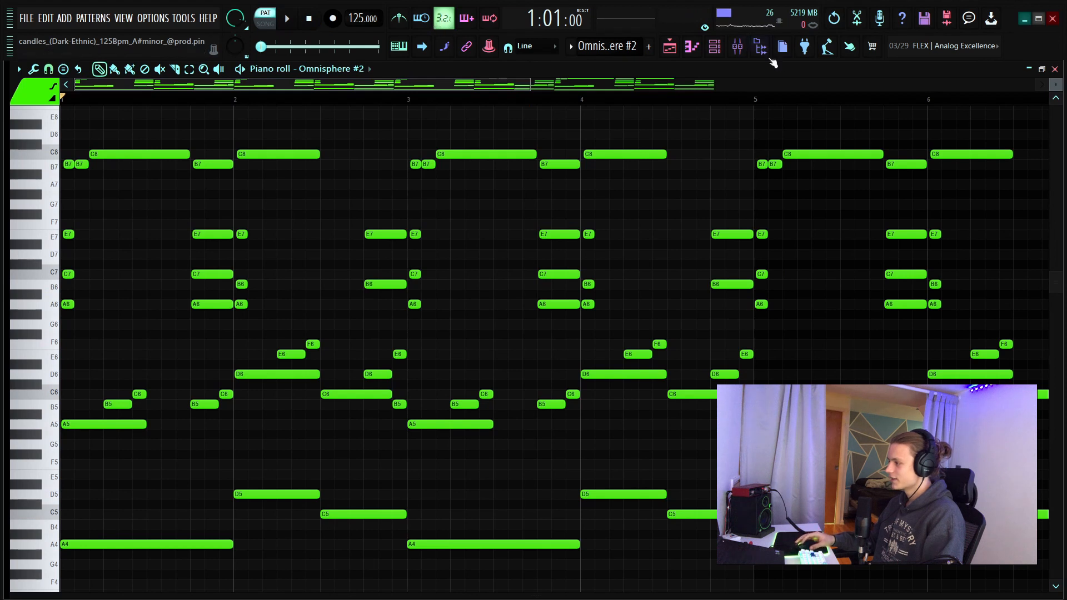
{"action": "left_click", "coordinate": [714, 49]}
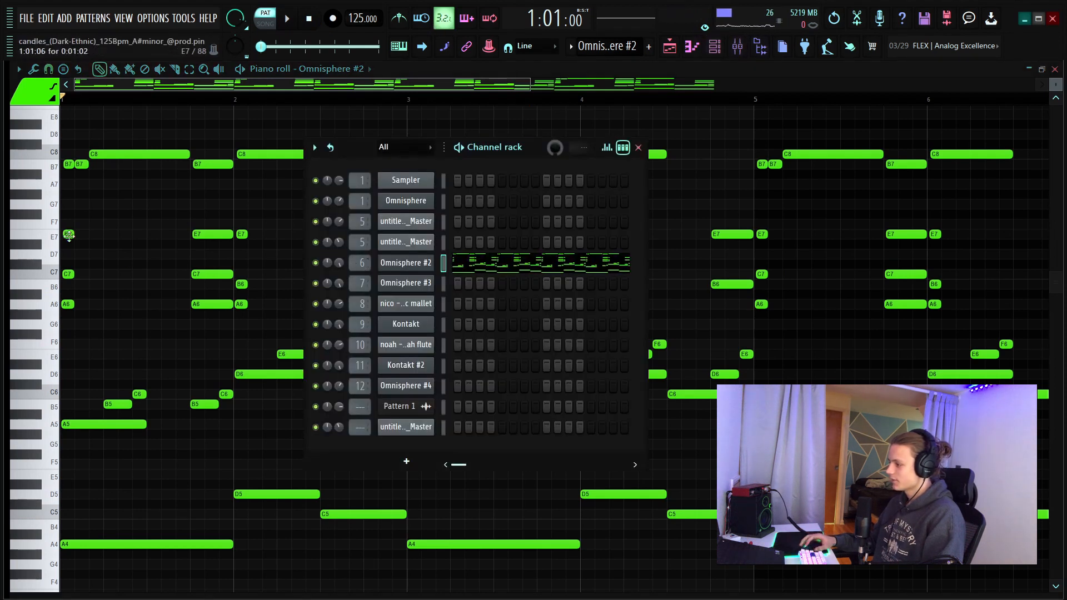
{"action": "key", "text": "F6"}
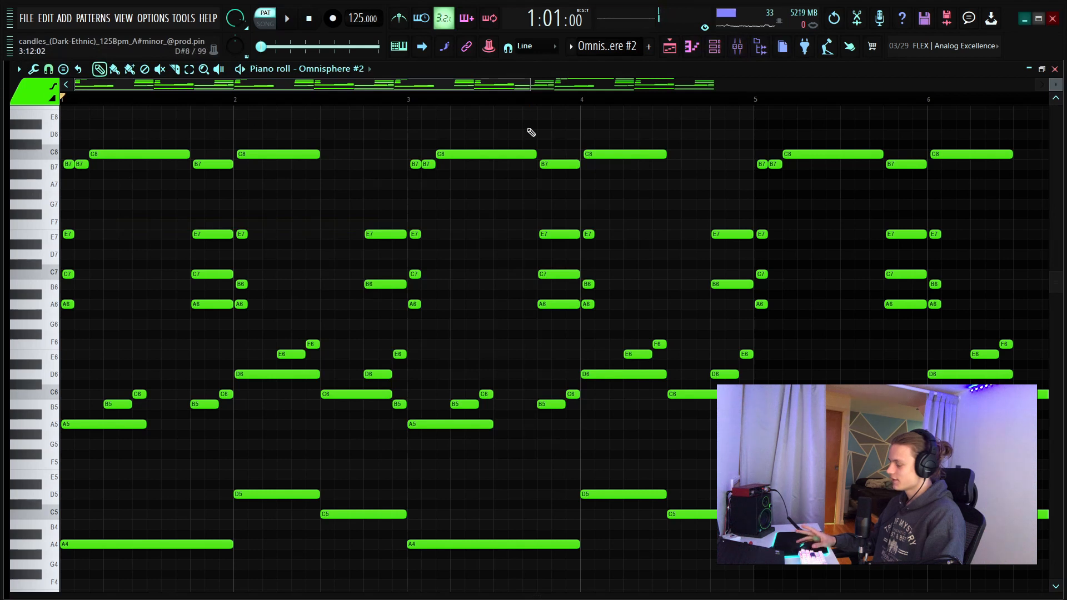
{"action": "key", "text": "space"}
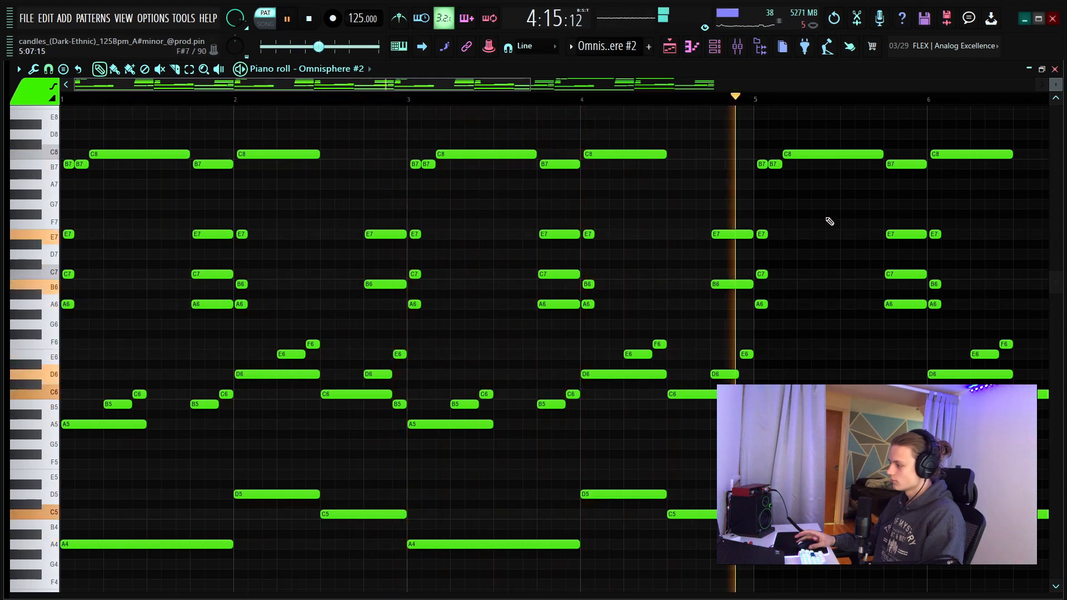
{"action": "key", "text": "space"}
{"action": "scroll", "coordinate": [594, 105], "scroll_direction": "down", "scroll_amount": 1}
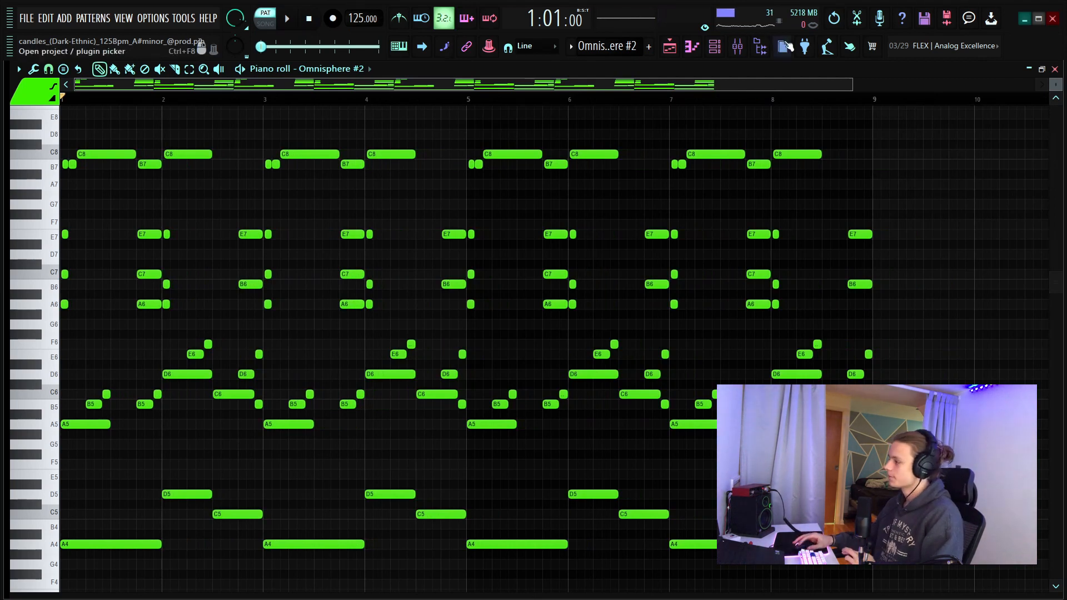
- Show the Tape Cassette 2 wow and flutter settings on the Omnisphere #2 mixer track
{"action": "left_click", "coordinate": [715, 46]}
{"action": "left_click", "coordinate": [737, 54]}
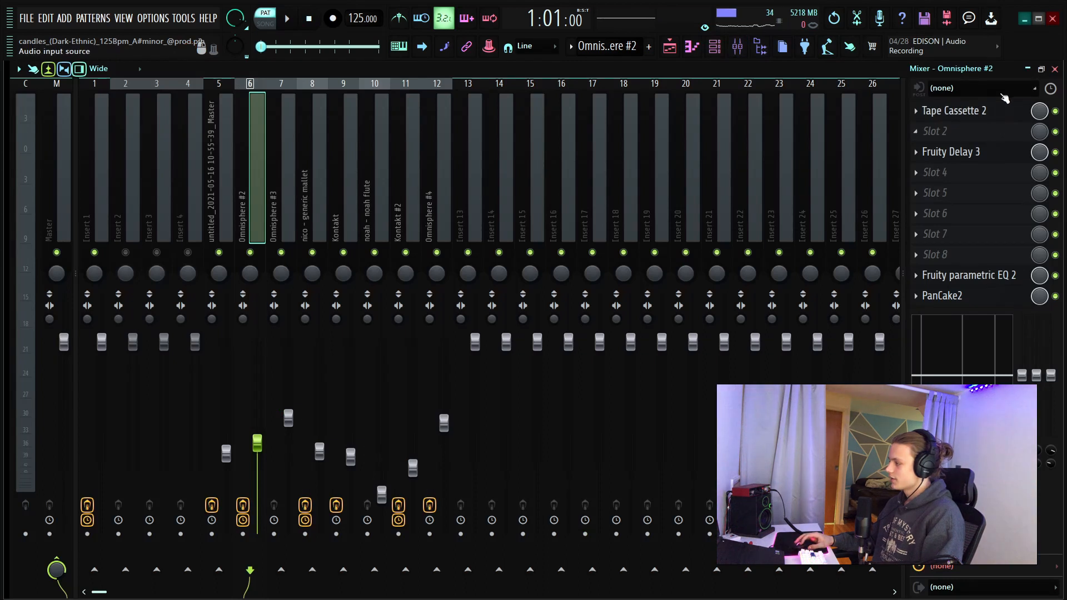
{"action": "left_click", "coordinate": [934, 111]}
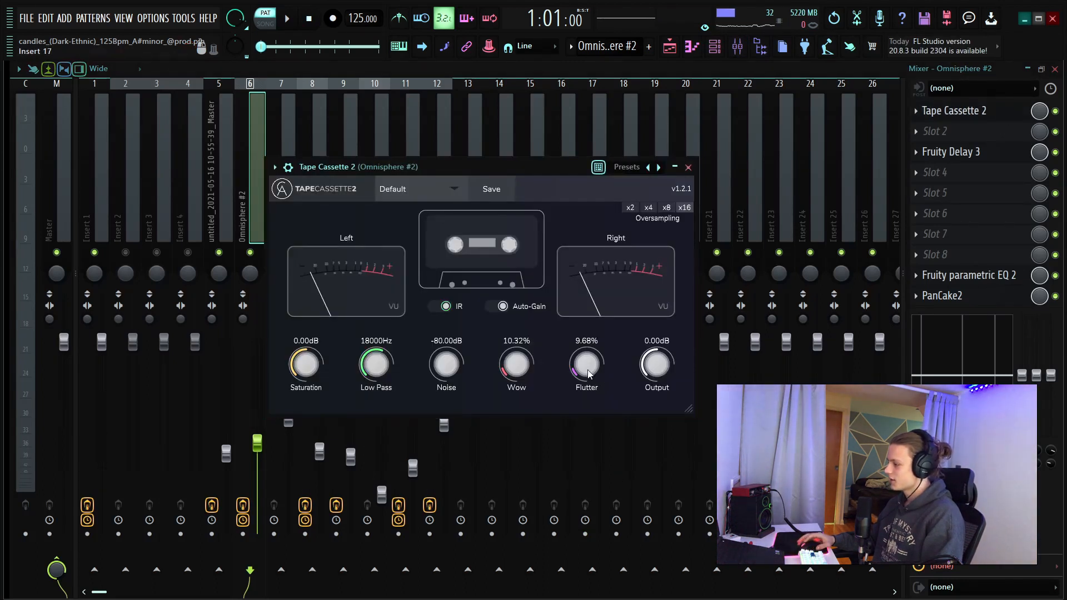
{"action": "left_click", "coordinate": [691, 169]}
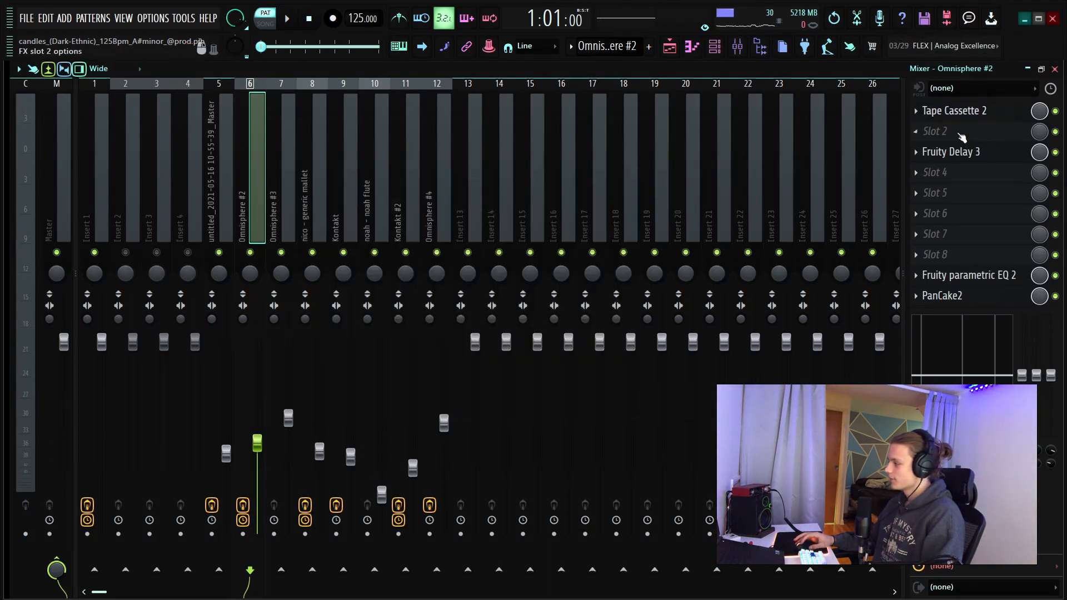
- Show the Fruity Delay 3 settings on the Omnisphere #2 mixer track
{"action": "left_click", "coordinate": [950, 152]}
{"action": "left_click_drag", "start_coordinate": [403, 142], "coordinate": [449, 162]}
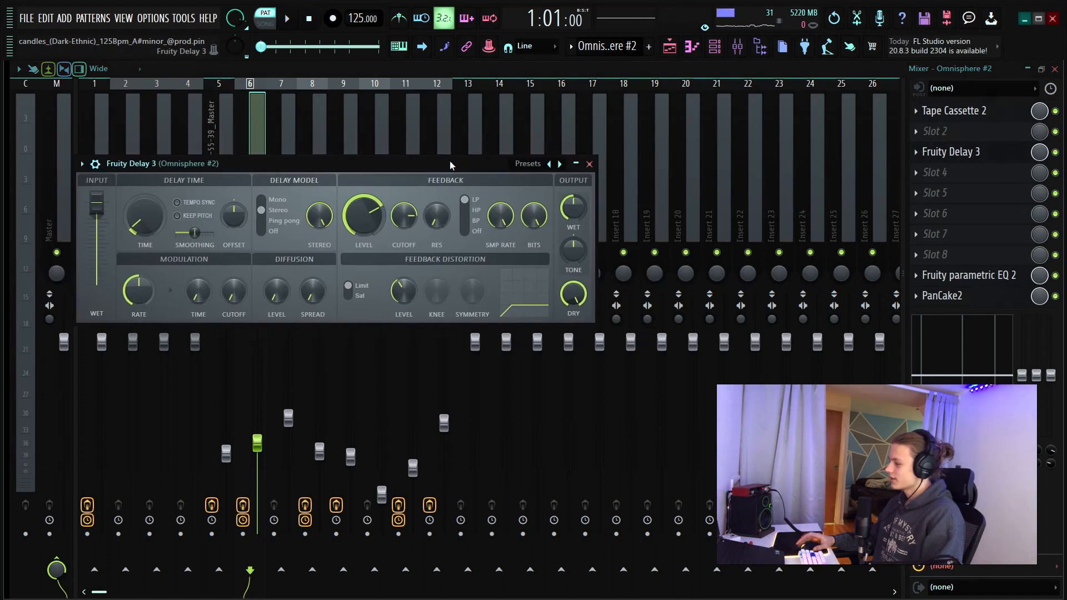
{"action": "left_click", "coordinate": [590, 164]}
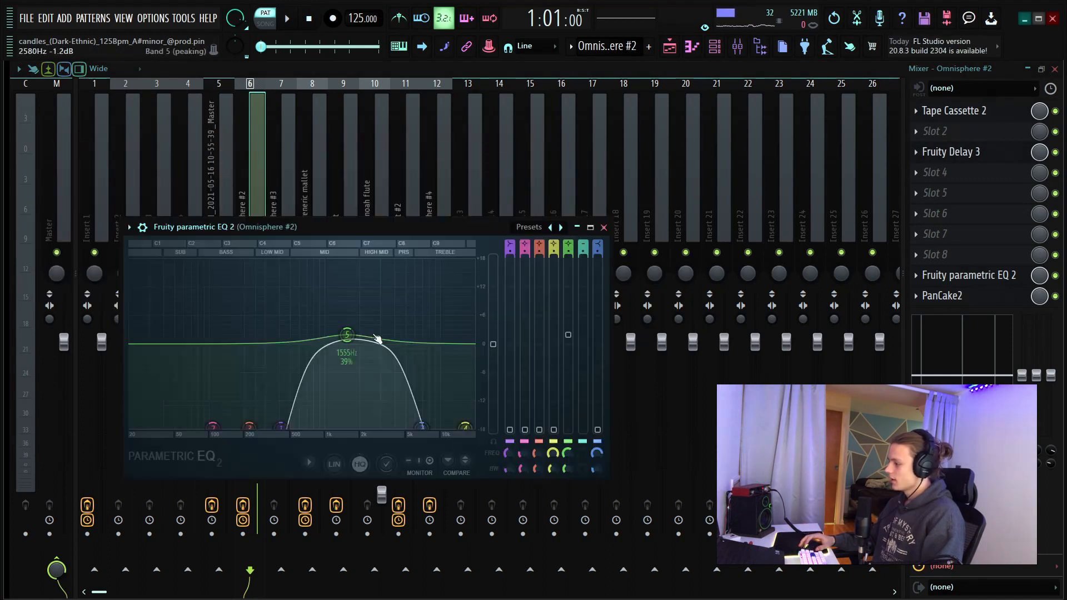
- Close the Fruity parametric EQ 2 and show the PanCake2 panning curve on the Omnisphere #2 mixer track
{"action": "left_click", "coordinate": [604, 227]}
{"action": "left_click", "coordinate": [951, 295]}
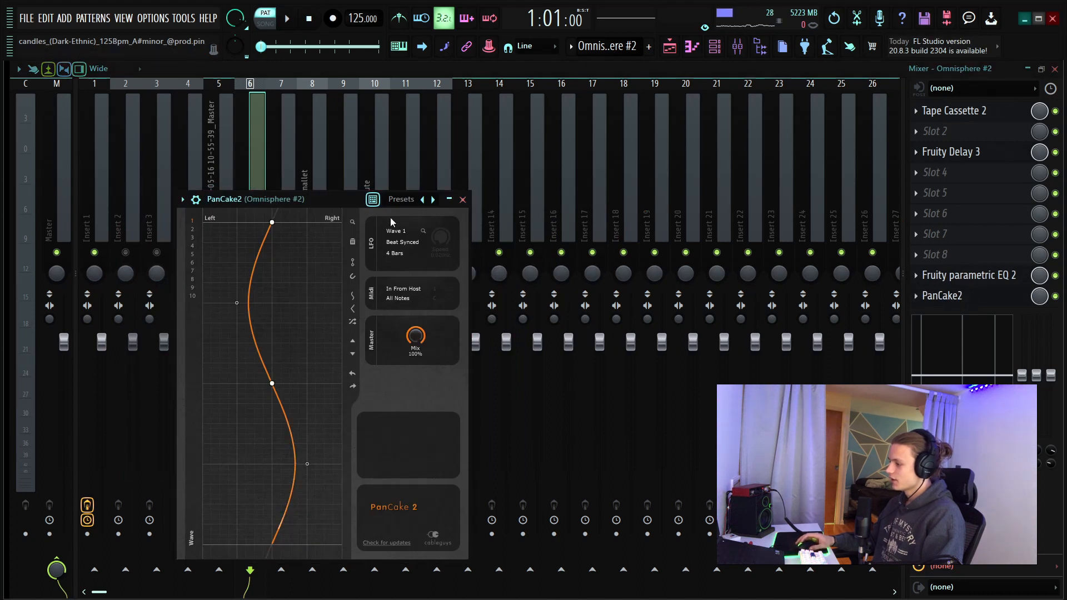
{"action": "left_click", "coordinate": [462, 199]}
- Switch the playlist to song mode, select bars 5 to 8 and play them with only tracks 5 and 7 audible
{"action": "key", "text": "F5"}
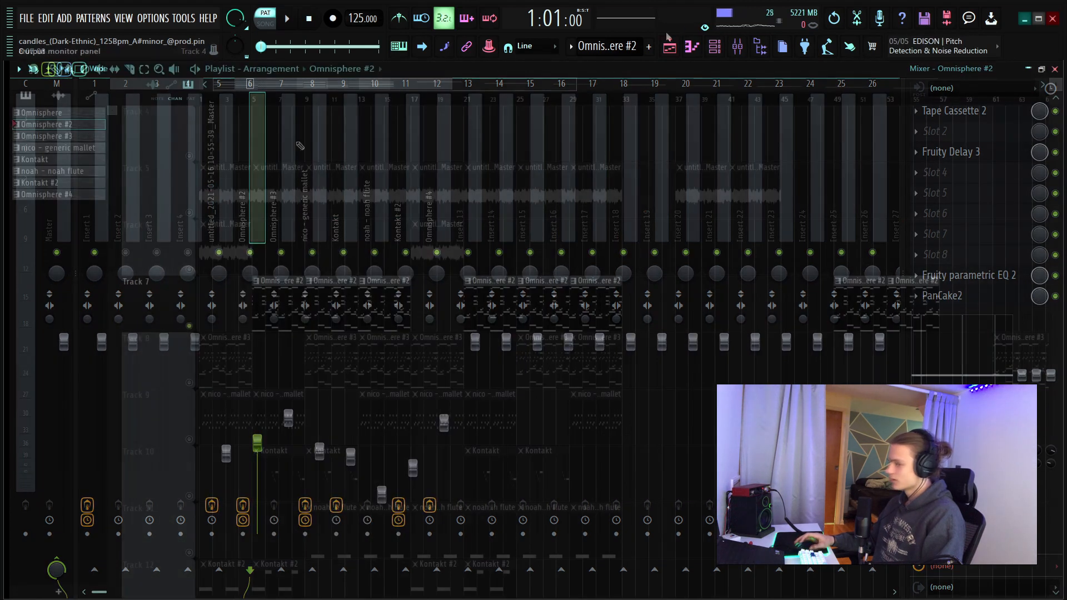
{"action": "scroll", "coordinate": [256, 112], "scroll_direction": "up", "scroll_amount": 5}
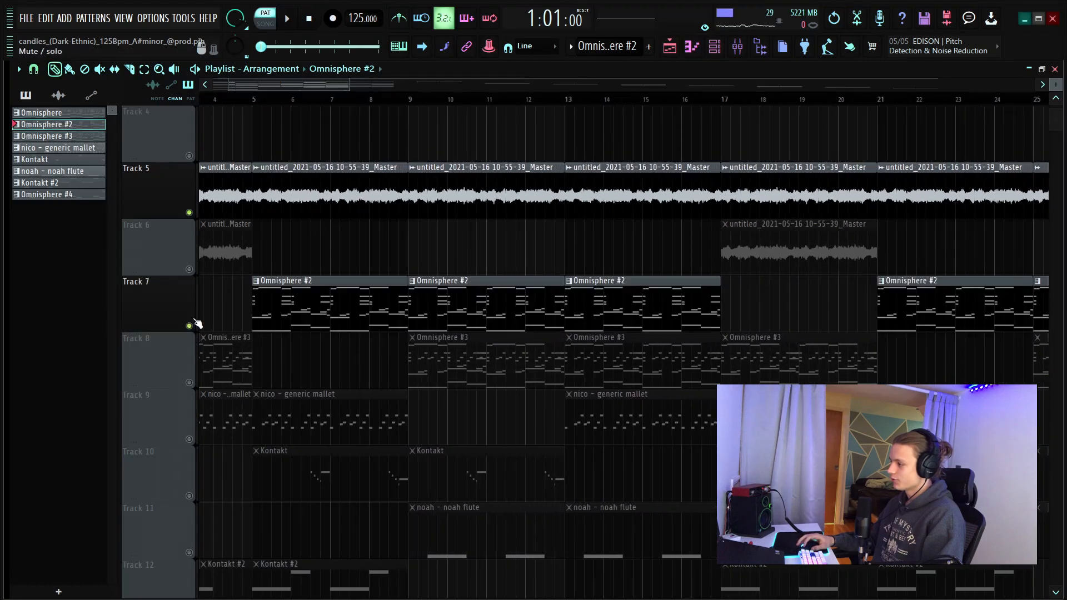
{"action": "key", "text": "l"}
{"action": "scroll", "coordinate": [255, 133], "scroll_direction": "up", "scroll_amount": 1}
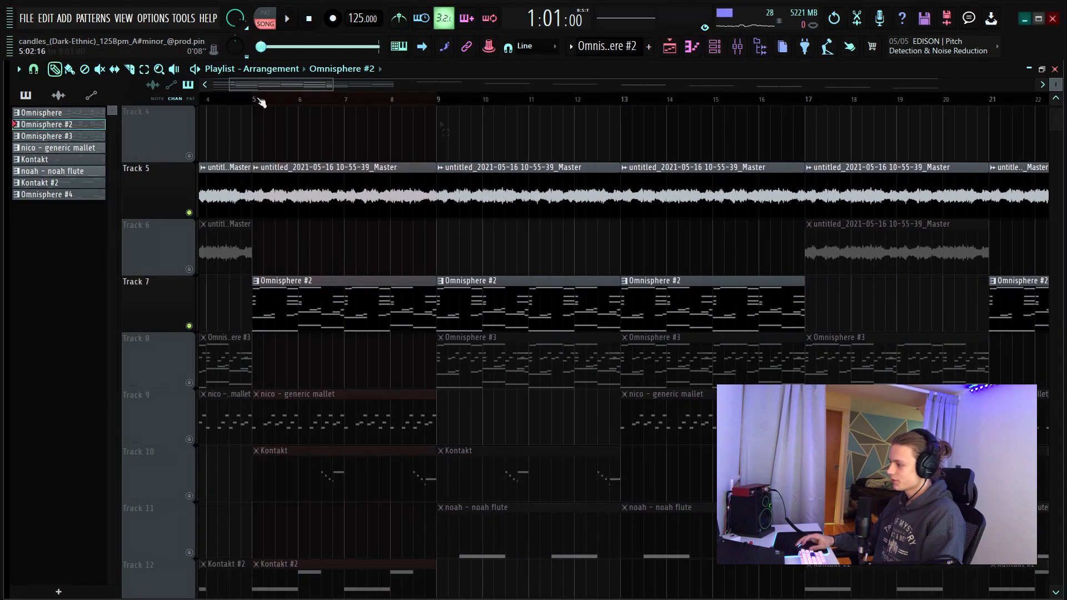
{"action": "left_click_drag", "start_coordinate": [254, 99], "coordinate": [437, 99]}
{"action": "key", "text": "space"}
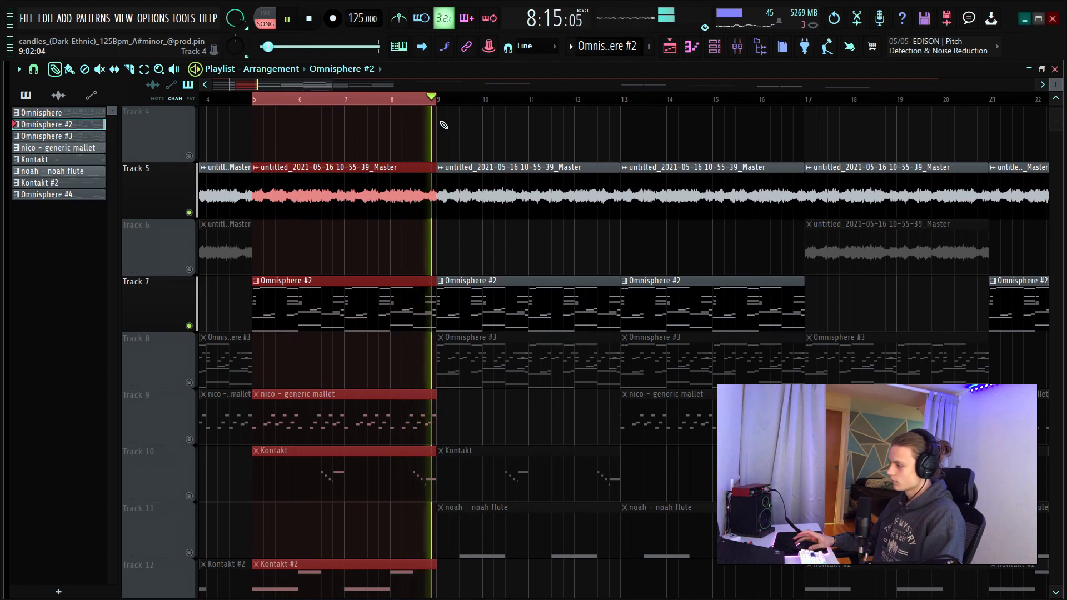
- Stop playback, clear the playlist's time selection and show the clip layout of the whole arrangement
{"action": "key", "text": "space"}
{"action": "left_click", "coordinate": [359, 101]}
{"action": "left_click_drag", "start_coordinate": [360, 101], "coordinate": [18, 170]}
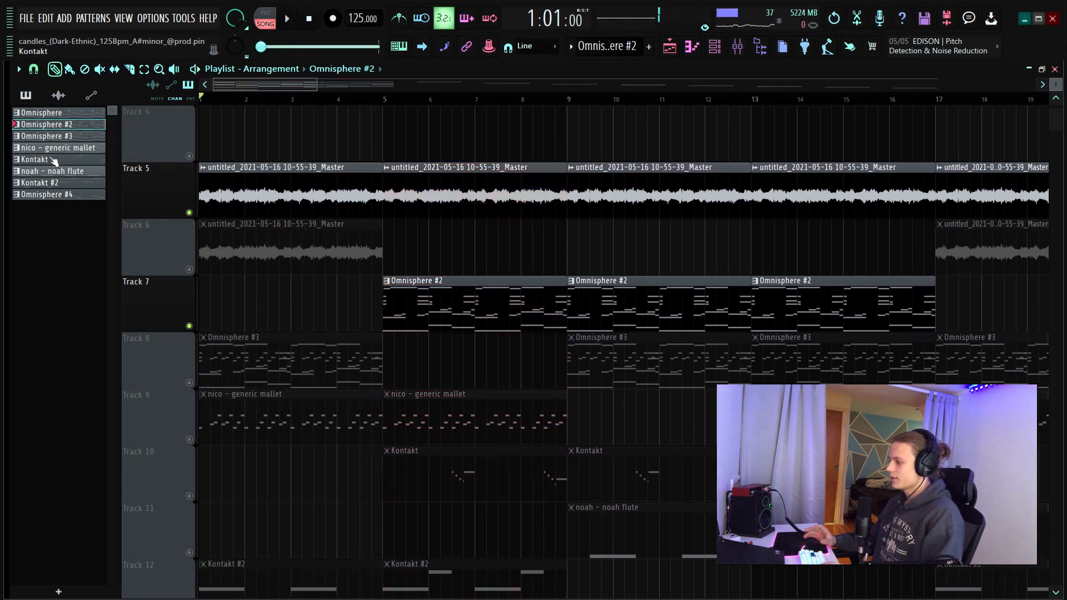
{"action": "scroll", "coordinate": [308, 104], "scroll_direction": "down", "scroll_amount": 3}
{"action": "scroll", "coordinate": [309, 104], "scroll_direction": "down", "scroll_amount": 5}
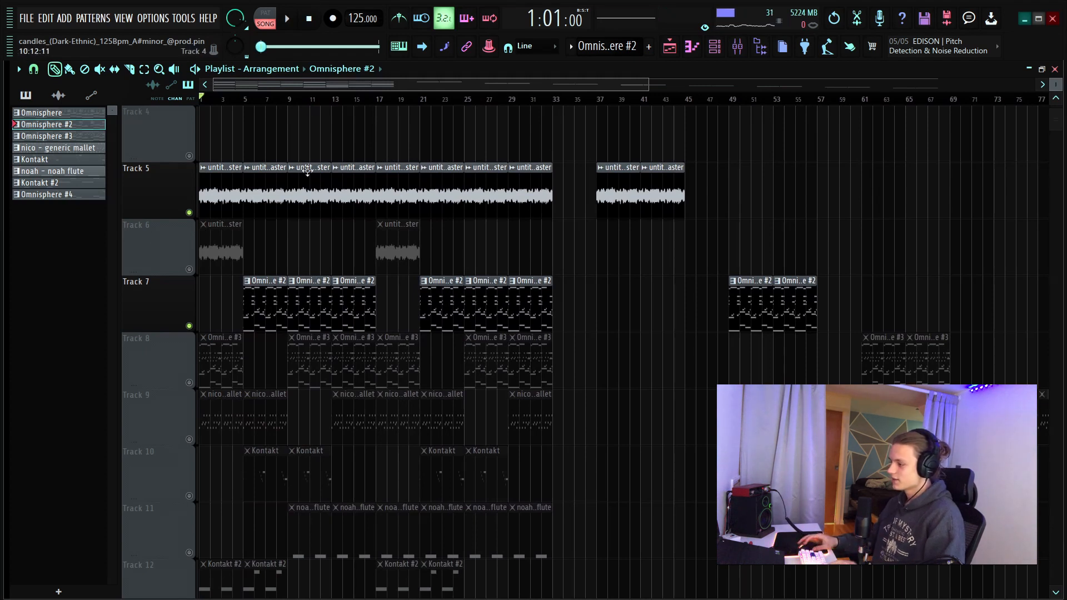
{"action": "left_click", "coordinate": [276, 169], "text": "ctrl"}
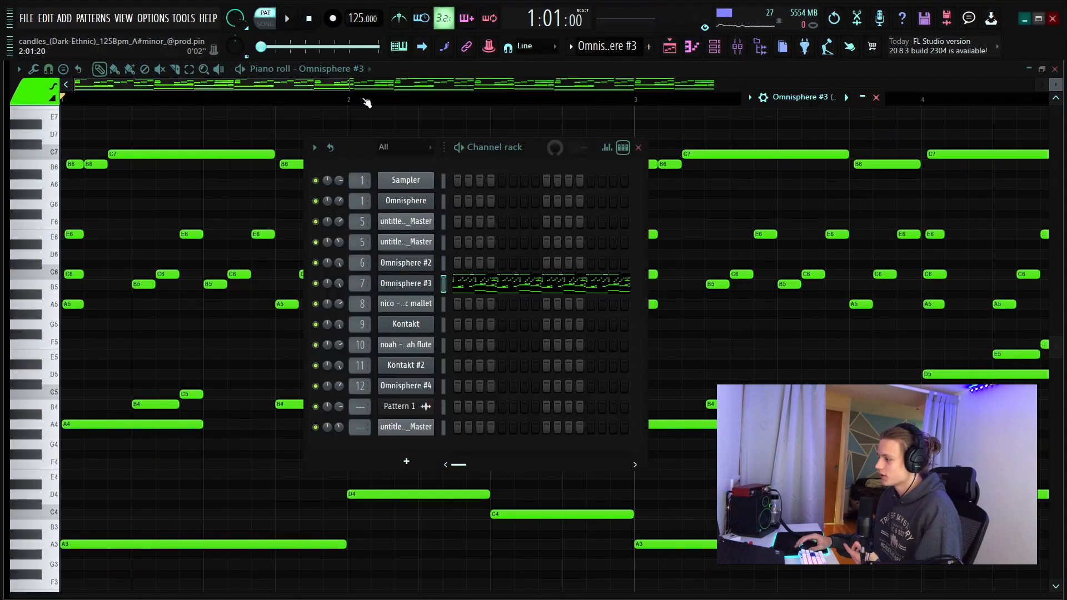
- Examine the Omnisphere #3 notes in the piano roll, comparing the first bars with the full eight-bar pattern
{"action": "left_click", "coordinate": [363, 100]}
{"action": "scroll", "coordinate": [356, 107], "scroll_direction": "right", "scroll_amount": 15}
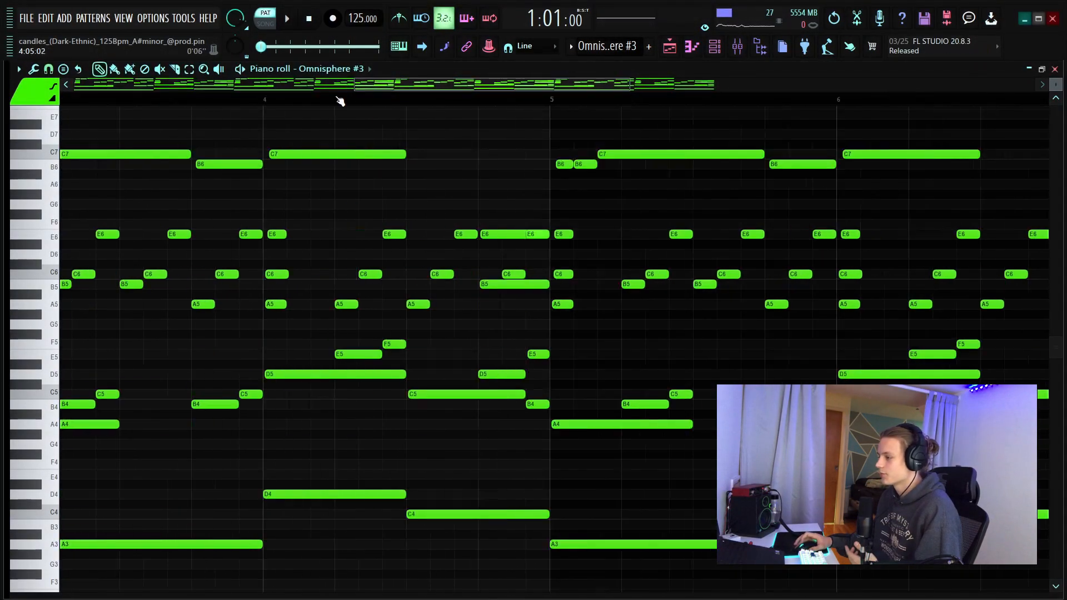
{"action": "scroll", "coordinate": [257, 96], "scroll_direction": "down", "scroll_amount": 6}
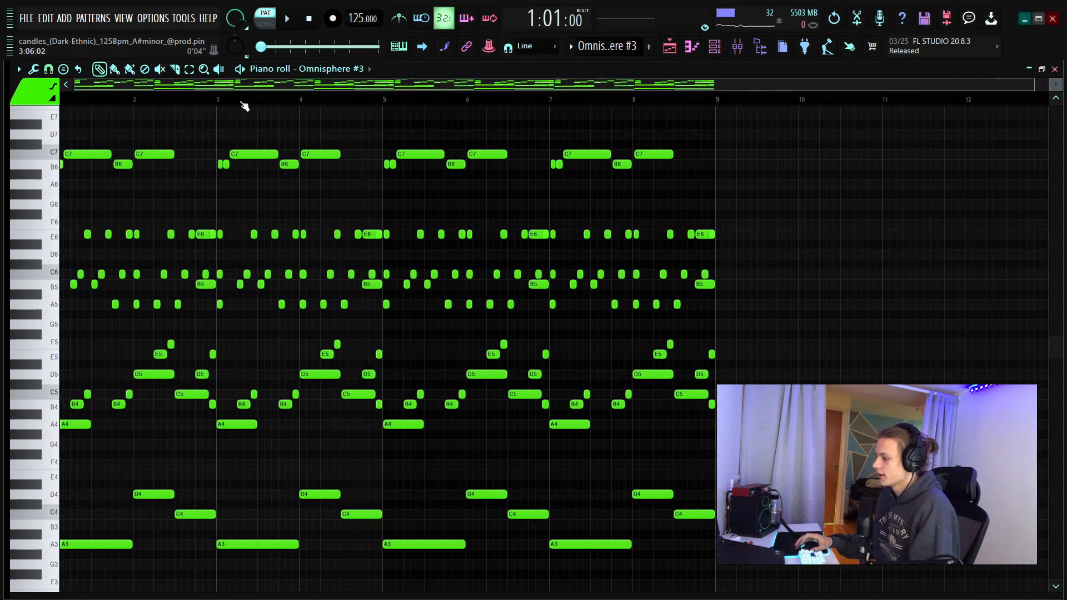
{"action": "scroll", "coordinate": [117, 99], "scroll_direction": "up", "scroll_amount": 3}
{"action": "scroll", "coordinate": [121, 98], "scroll_direction": "up", "scroll_amount": 5}
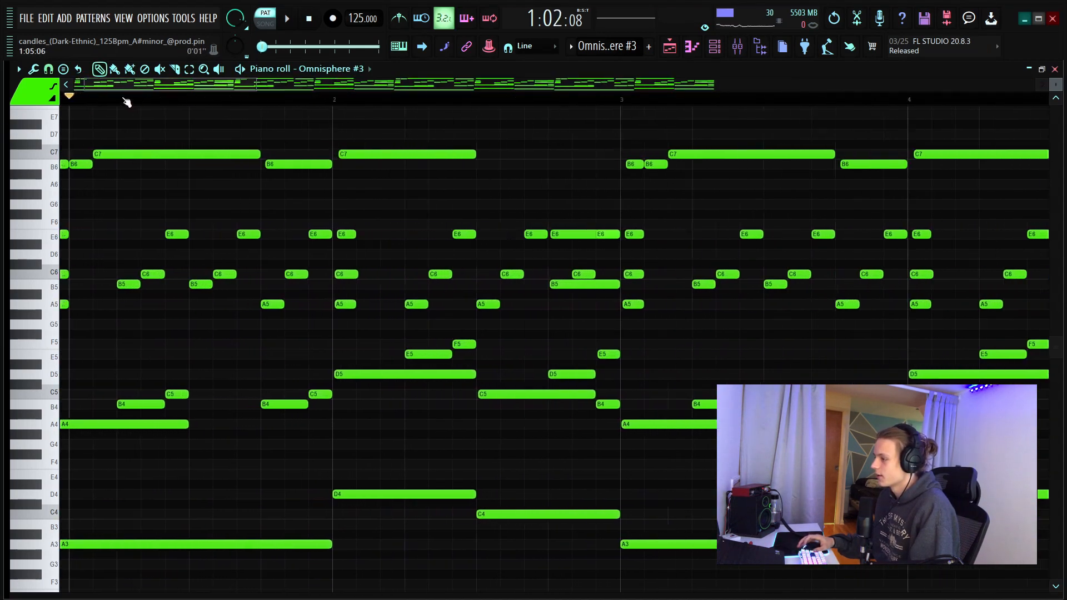
{"action": "left_click", "coordinate": [99, 99]}
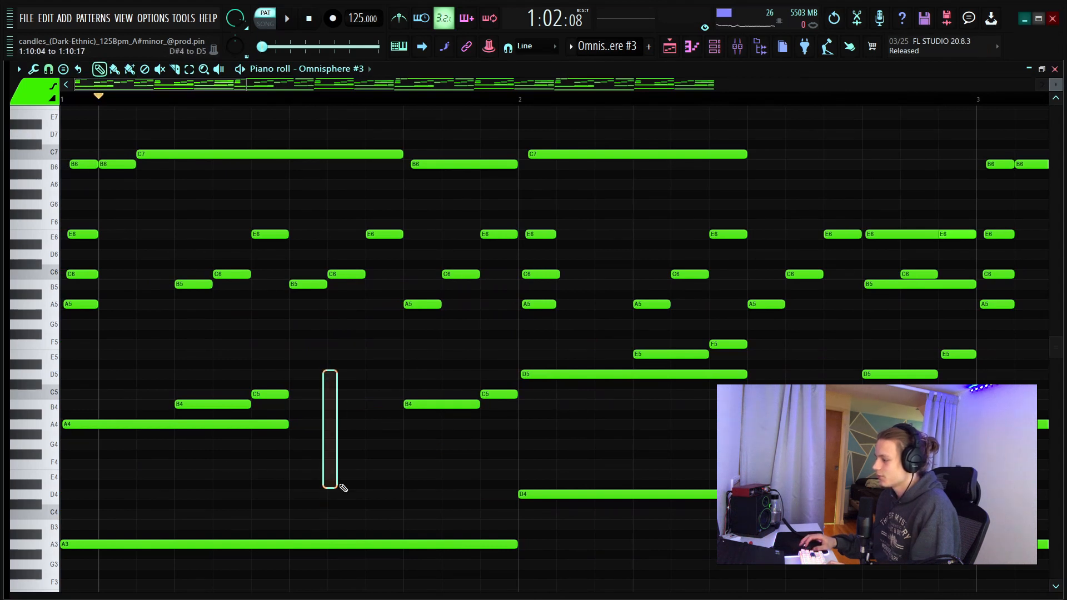
{"action": "scroll", "coordinate": [371, 99], "scroll_direction": "down", "scroll_amount": 4}
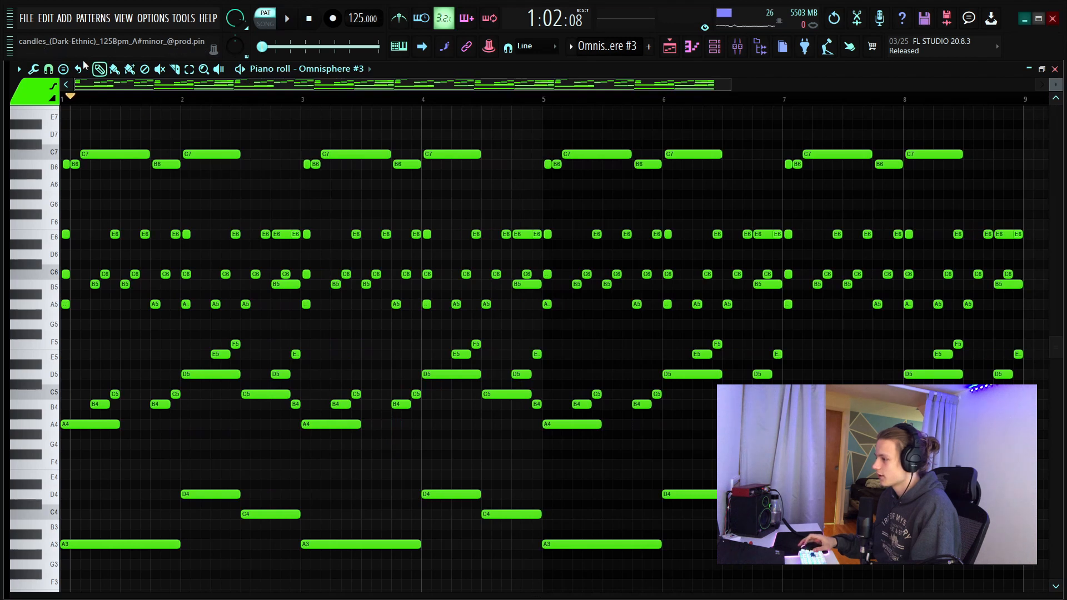
{"action": "scroll", "coordinate": [189, 242], "scroll_direction": "up", "scroll_amount": 4}
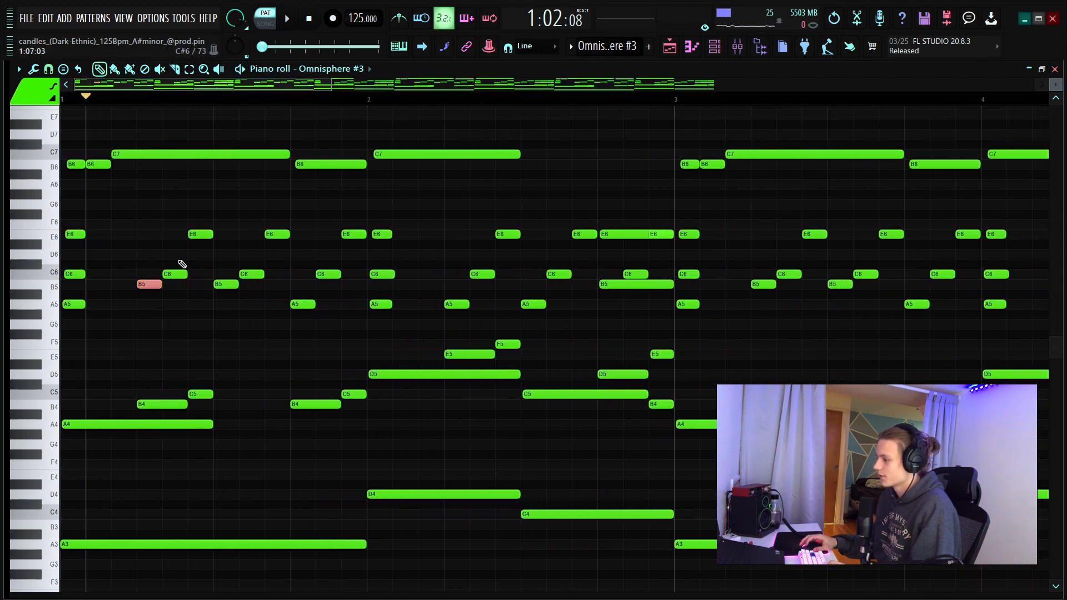
- Highlight the B5, C6 and E6 arpeggio notes in bar 1 of the Omnisphere #3 pattern and deselect them
{"action": "left_click_drag", "start_coordinate": [188, 219], "coordinate": [136, 321]}
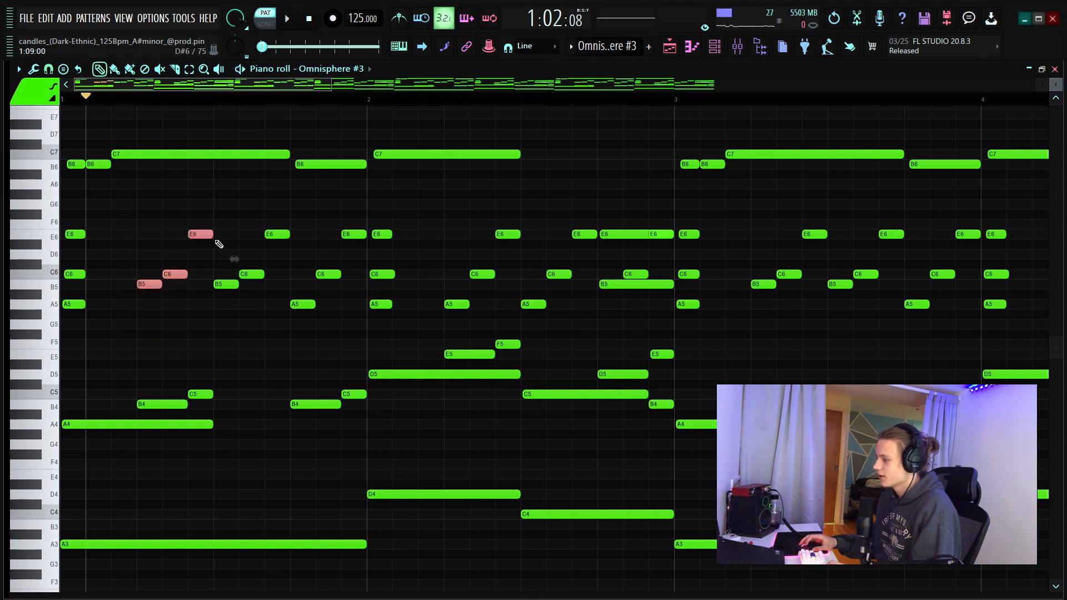
{"action": "left_click_drag", "start_coordinate": [182, 289], "coordinate": [137, 289]}
{"action": "left_click_drag", "start_coordinate": [245, 289], "coordinate": [136, 289]}
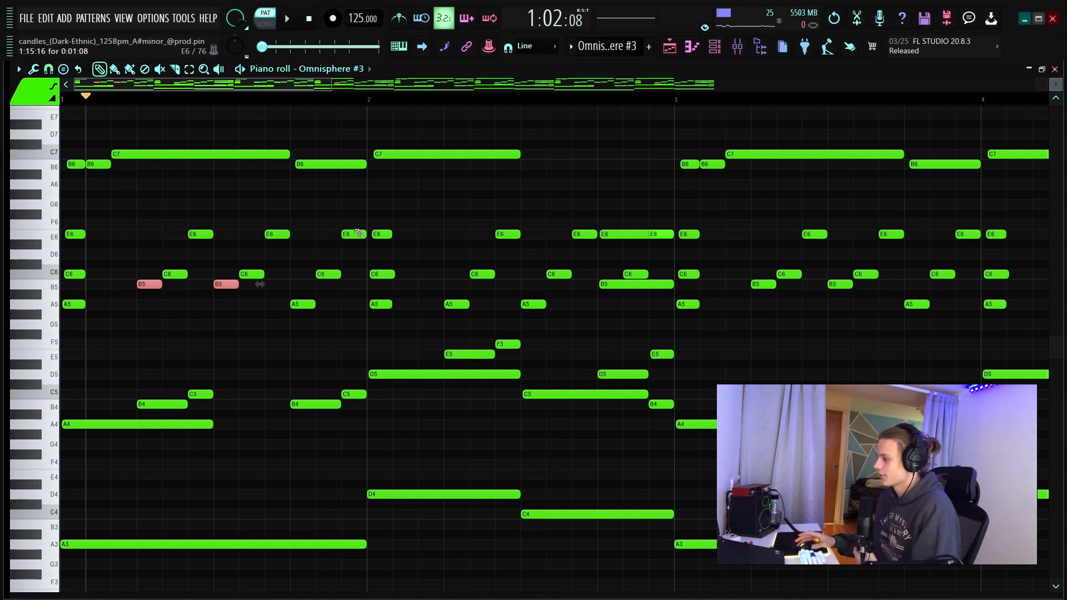
{"action": "scroll", "coordinate": [135, 115], "scroll_direction": "down", "scroll_amount": 3}
{"action": "right_click", "coordinate": [160, 128]}
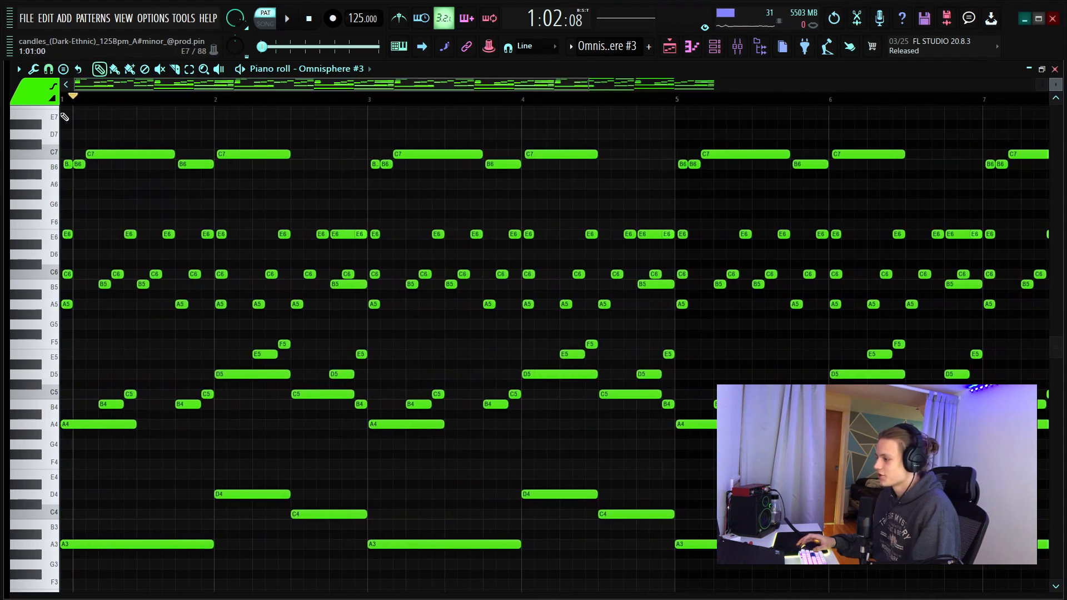
- Return the playhead to bar 1, reveal the note velocities of the Omnisphere #3 pattern and hide them again
{"action": "left_click_drag", "start_coordinate": [77, 103], "coordinate": [4, 106]}
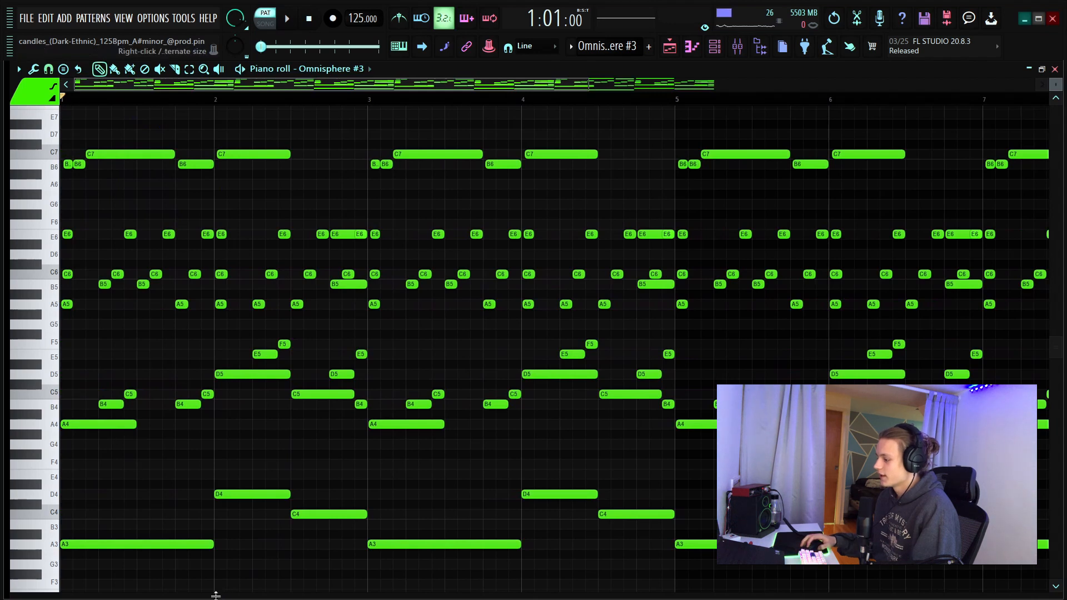
{"action": "left_click_drag", "start_coordinate": [216, 595], "coordinate": [236, 419]}
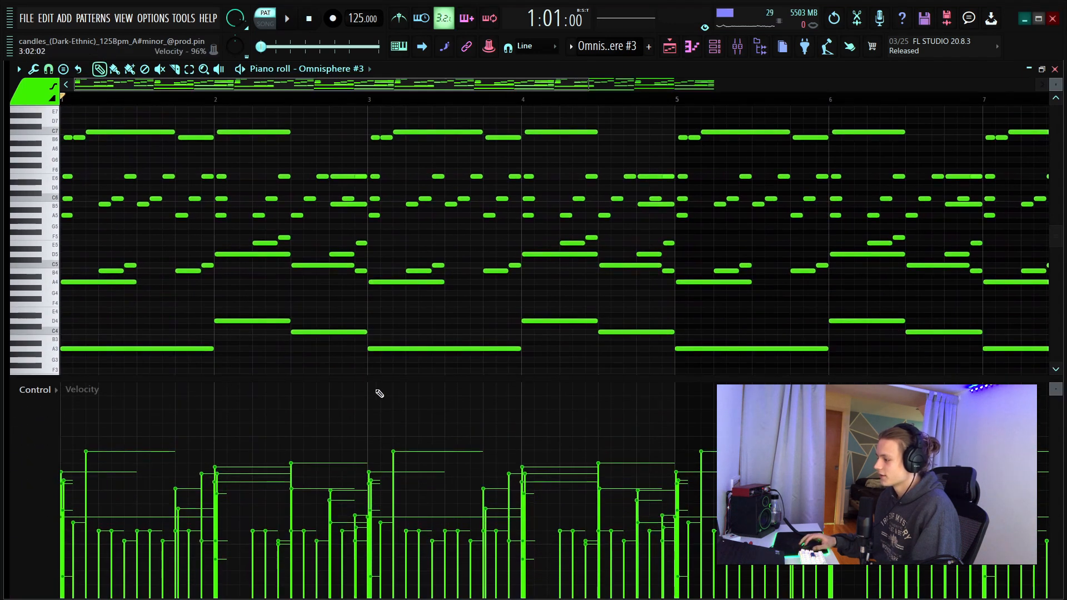
{"action": "left_click_drag", "start_coordinate": [364, 381], "coordinate": [349, 596]}
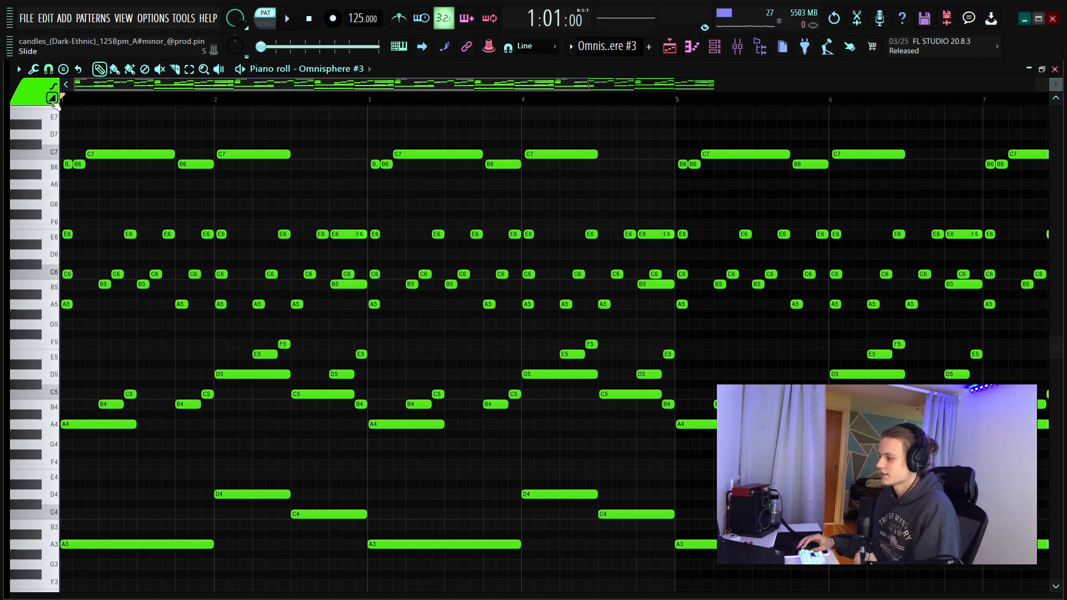
- Play the Omnisphere #3 pattern from the start with all eight bars in view, and stop it
{"action": "scroll", "coordinate": [220, 98], "scroll_direction": "down", "scroll_amount": 4}
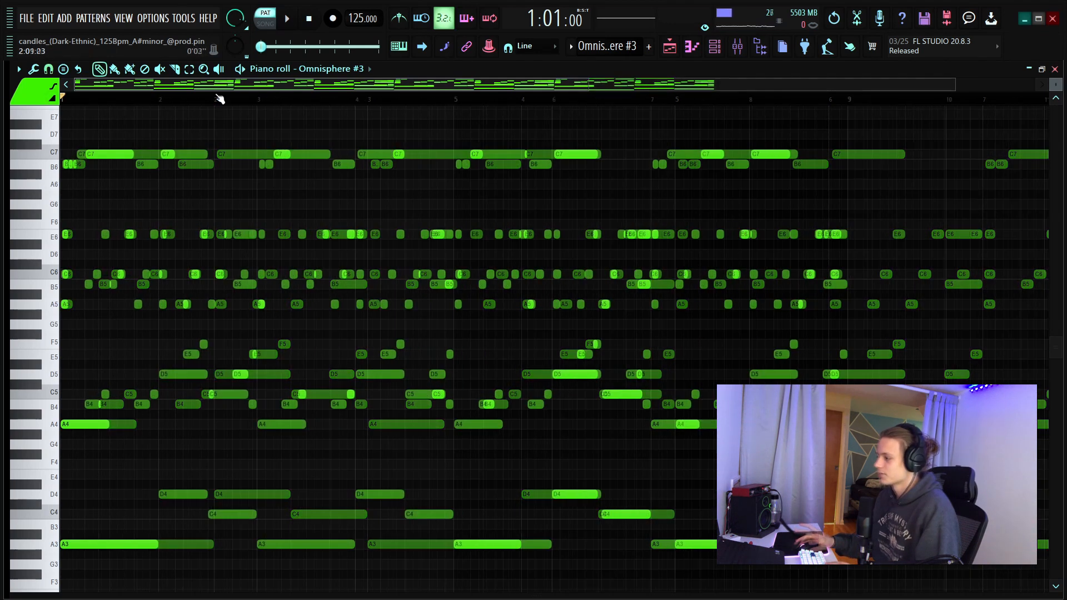
{"action": "key", "text": "space"}
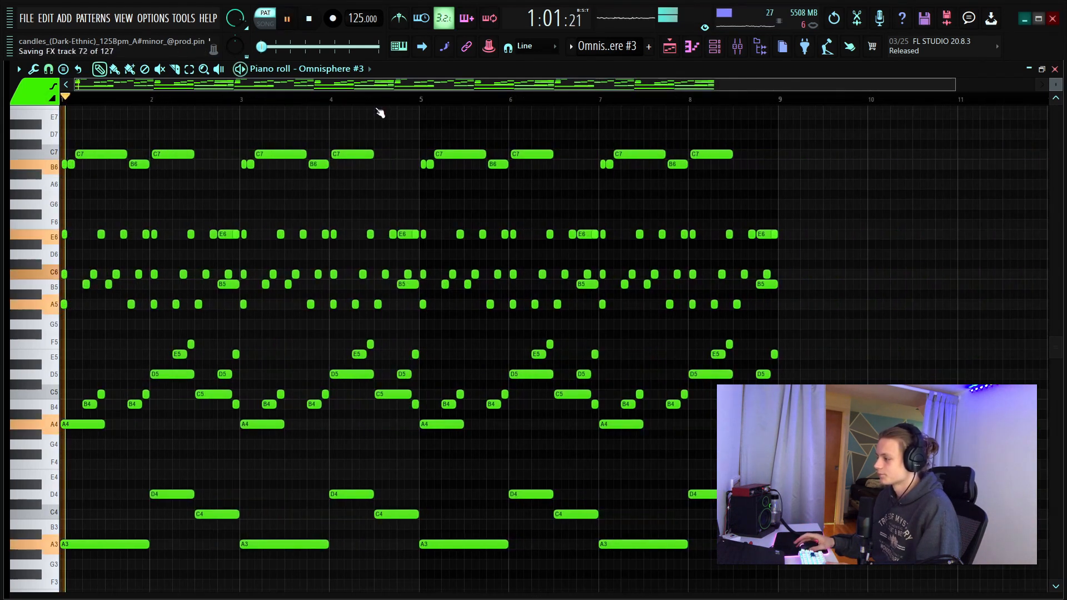
{"action": "scroll", "coordinate": [1056, 84], "scroll_direction": "down", "scroll_amount": 5}
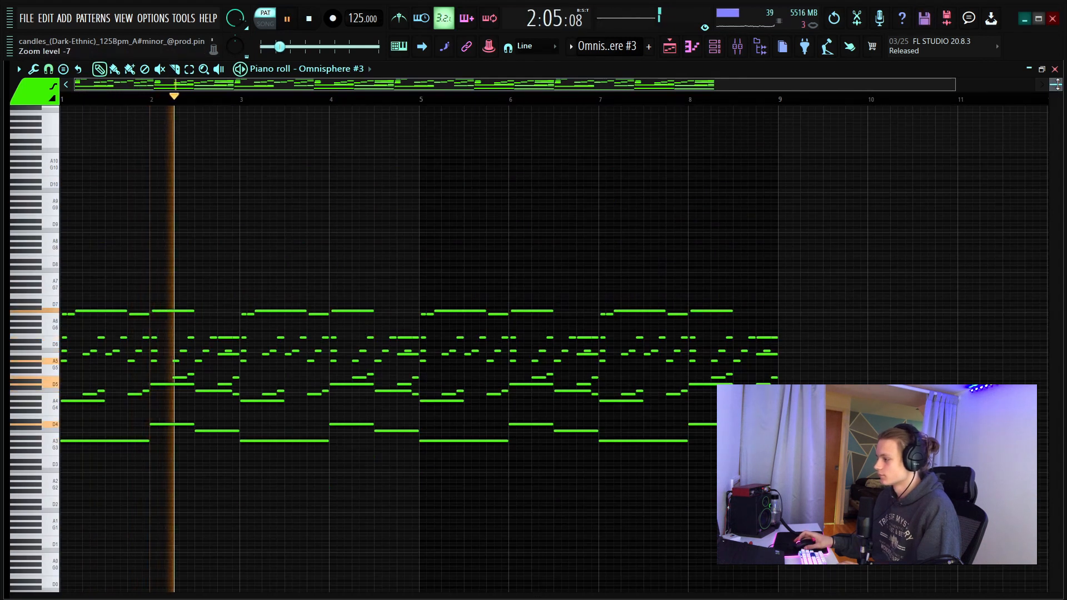
{"action": "scroll", "coordinate": [1056, 85], "scroll_direction": "up", "scroll_amount": 2}
{"action": "scroll", "coordinate": [1056, 85], "scroll_direction": "up", "scroll_amount": 3}
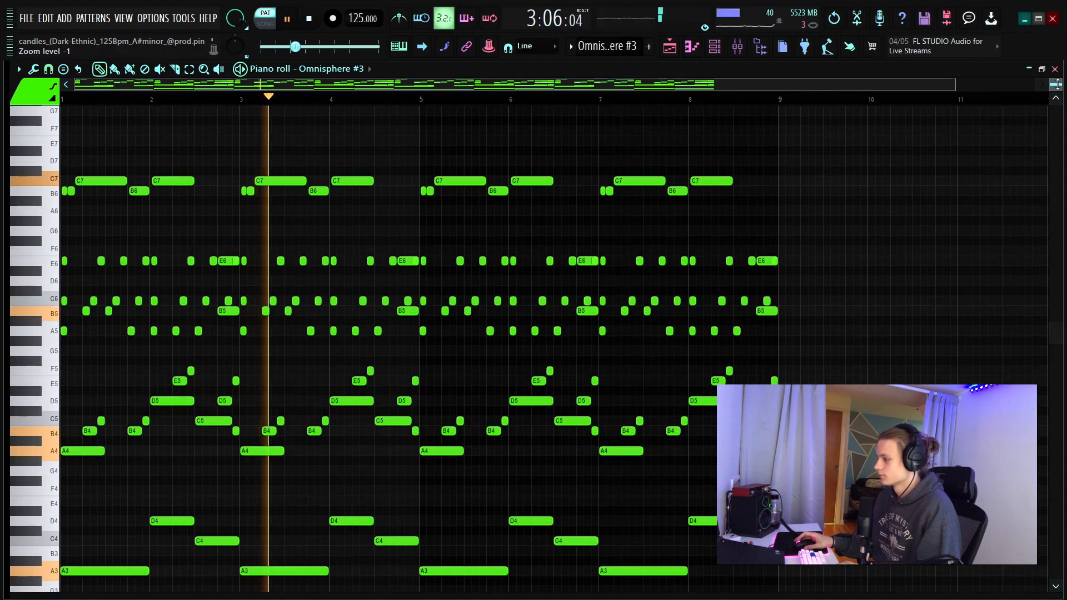
{"action": "scroll", "coordinate": [878, 234], "scroll_direction": "down", "scroll_amount": 2}
{"action": "scroll", "coordinate": [839, 219], "scroll_direction": "up", "scroll_amount": 1}
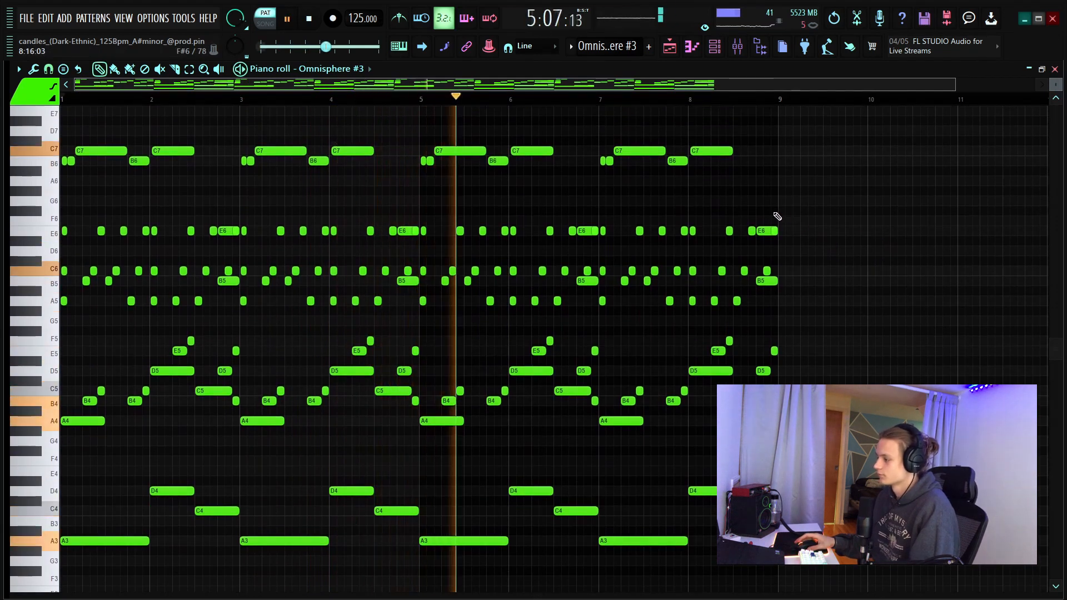
{"action": "key", "text": "space"}
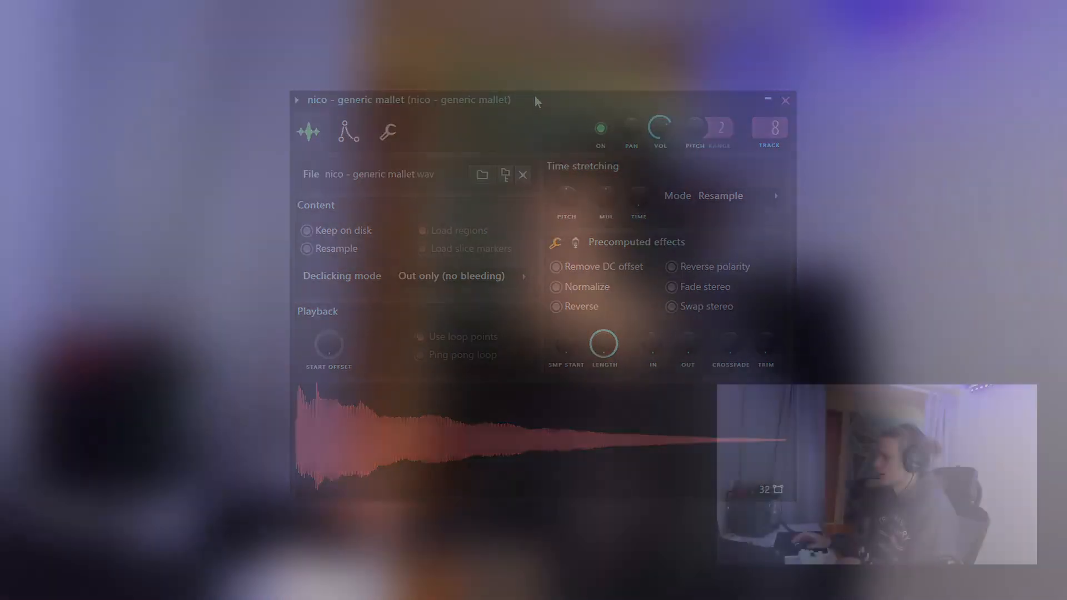
- Show the volume envelope settings of the nico - generic mallet sampler and close its window
{"action": "left_click", "coordinate": [332, 179]}
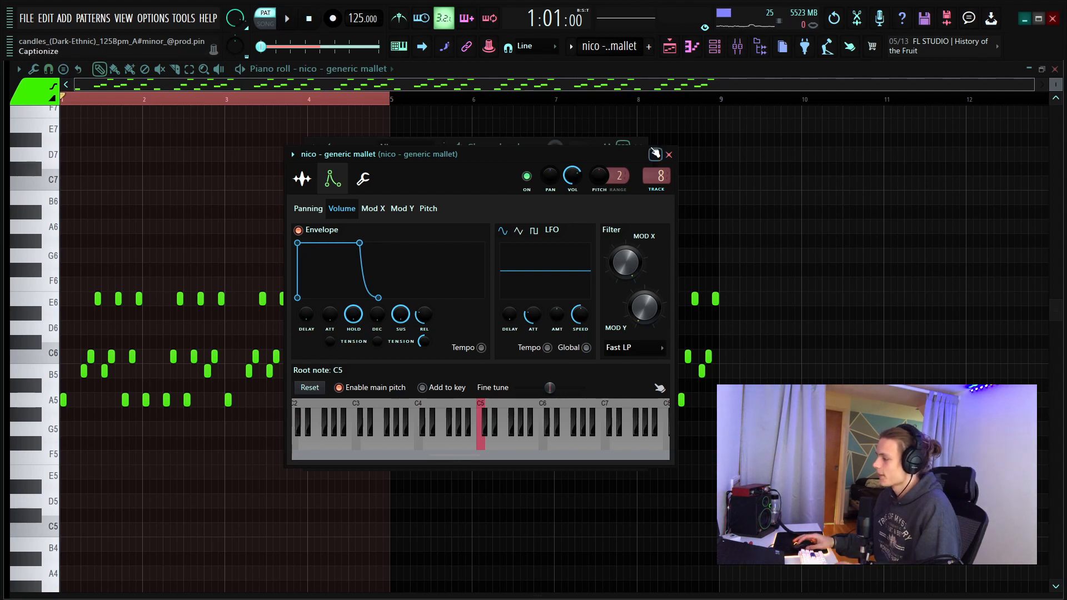
{"action": "left_click", "coordinate": [668, 154]}
- Highlight the rising B5, C6 and E6 notes in bar 1 of the nico - generic mallet pattern and deselect them
{"action": "right_click", "coordinate": [273, 207]}
{"action": "scroll", "coordinate": [134, 100], "scroll_direction": "up", "scroll_amount": 5}
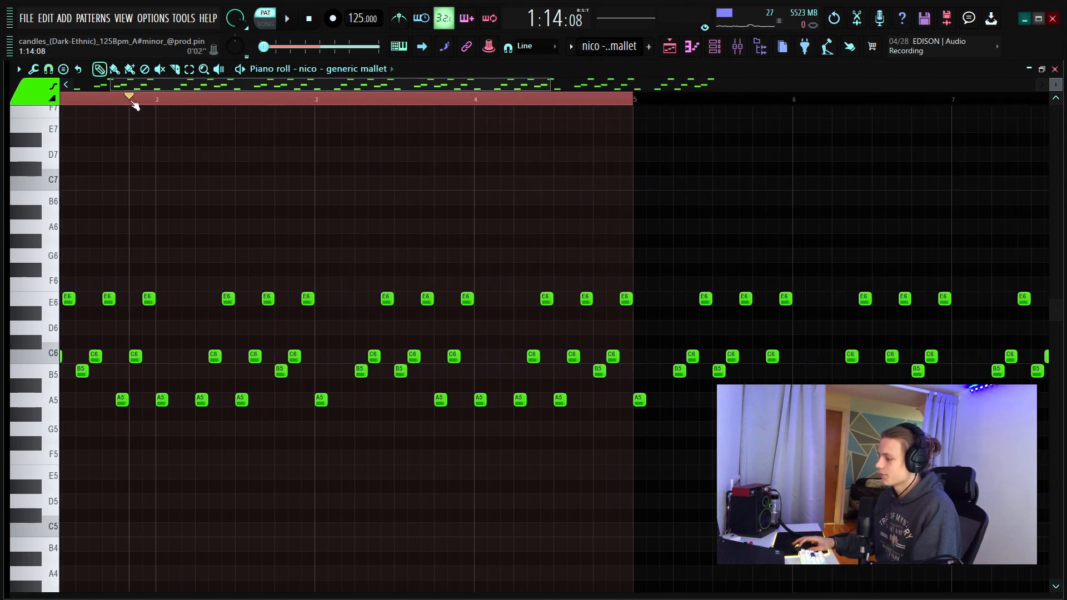
{"action": "left_click_drag", "start_coordinate": [184, 293], "coordinate": [106, 383]}
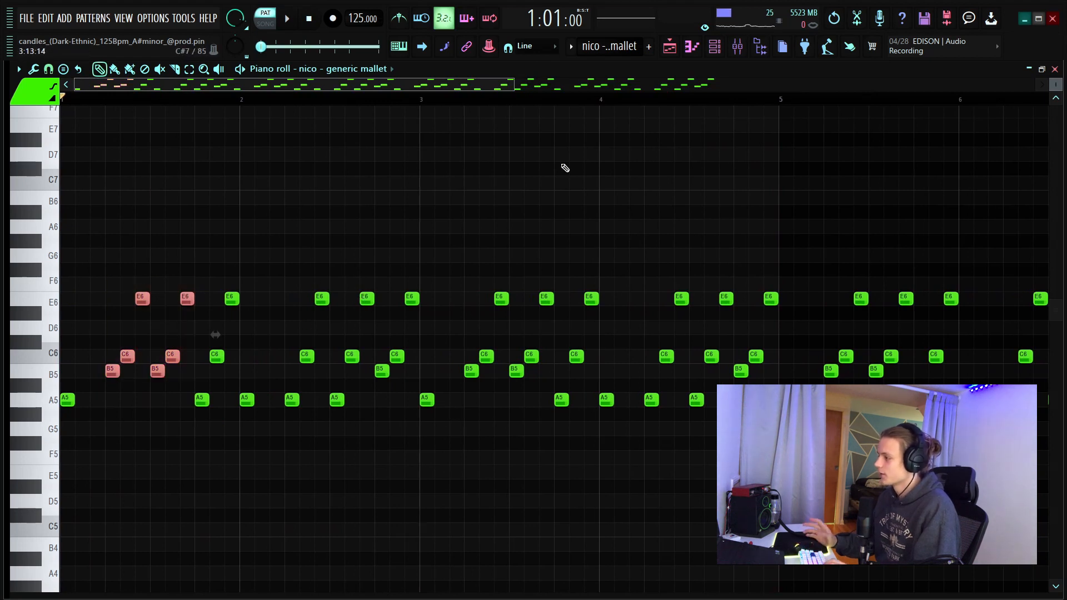
{"action": "left_click", "coordinate": [229, 214], "text": "ctrl"}
{"action": "scroll", "coordinate": [137, 101], "scroll_direction": "down", "scroll_amount": 5}
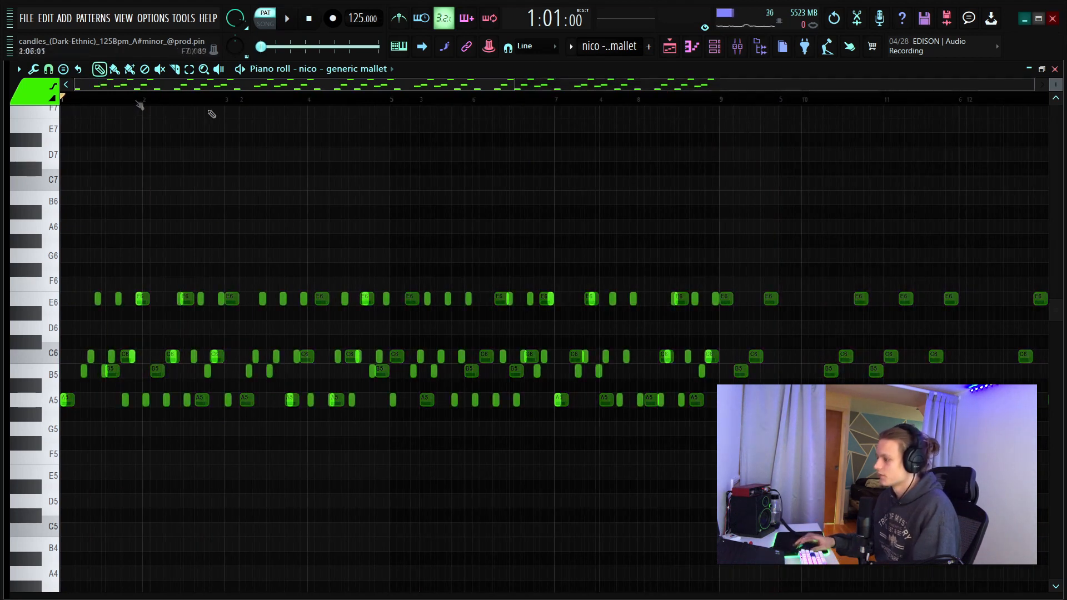
- Play the first four bars of the nico - generic mallet pattern, stop and clear the time selection
{"action": "left_click_drag", "start_coordinate": [66, 100], "coordinate": [389, 100]}
{"action": "key", "text": "space"}
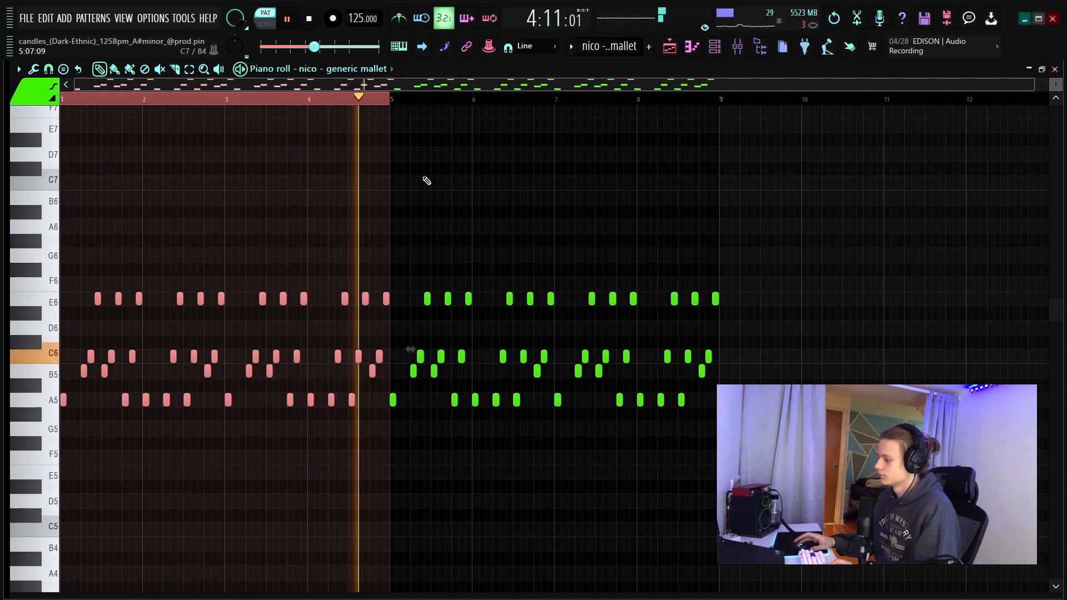
{"action": "key", "text": "space"}
{"action": "double_click", "coordinate": [280, 102]}
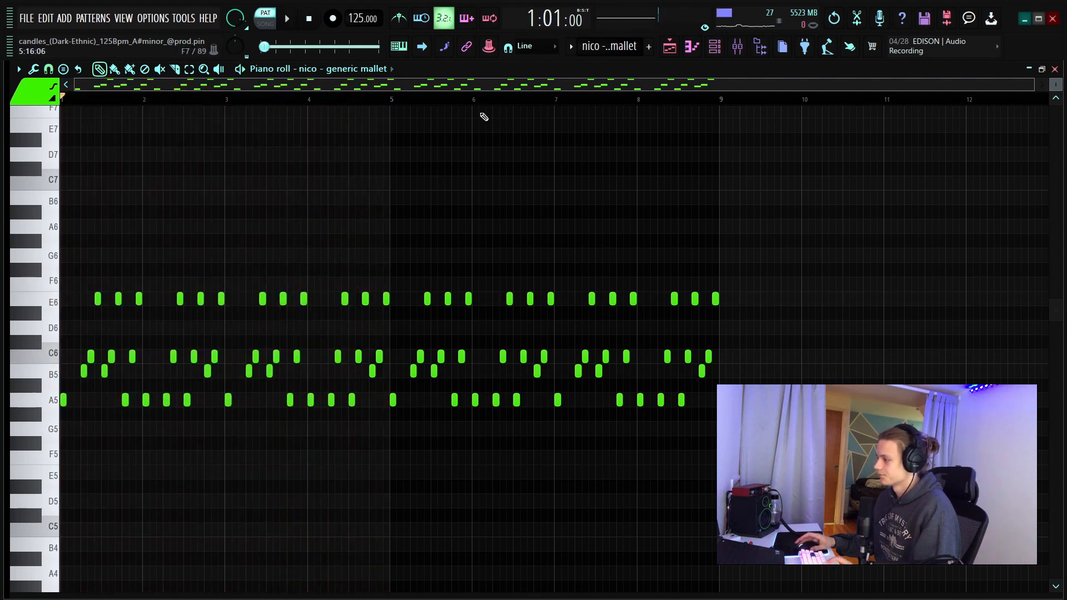
- Show the ValhallaSpaceModulator settings on the nico - generic mallet mixer track
{"action": "key", "text": "F6"}
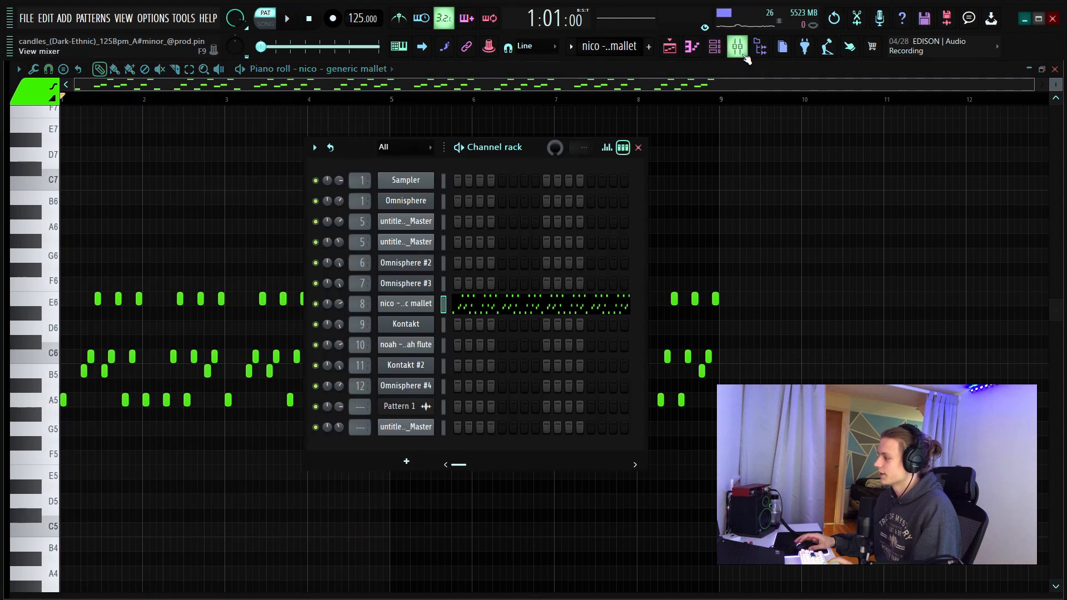
{"action": "left_click", "coordinate": [743, 53]}
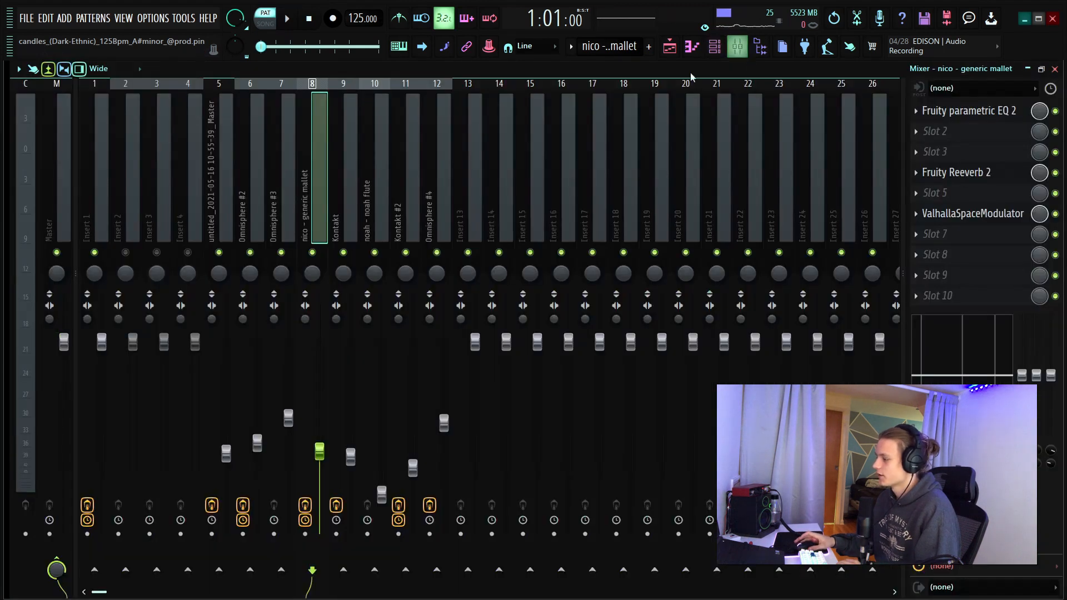
{"action": "left_click", "coordinate": [989, 219]}
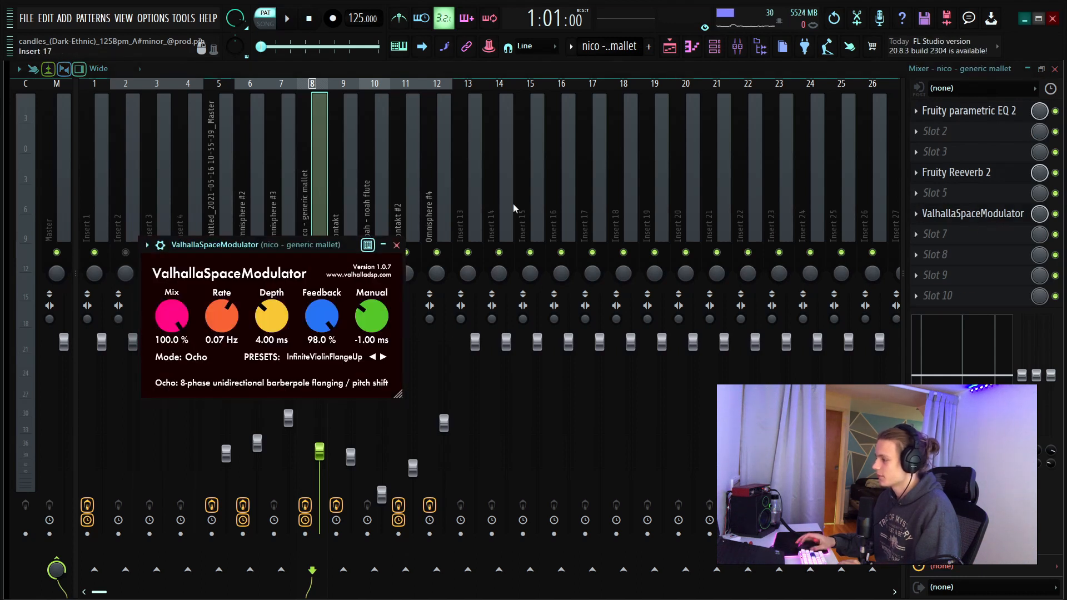
- Close ValhallaSpaceModulator, then show and close the Fruity parametric EQ 2 curve on the nico - generic mallet mixer track
{"action": "left_click_drag", "start_coordinate": [338, 250], "coordinate": [501, 223]}
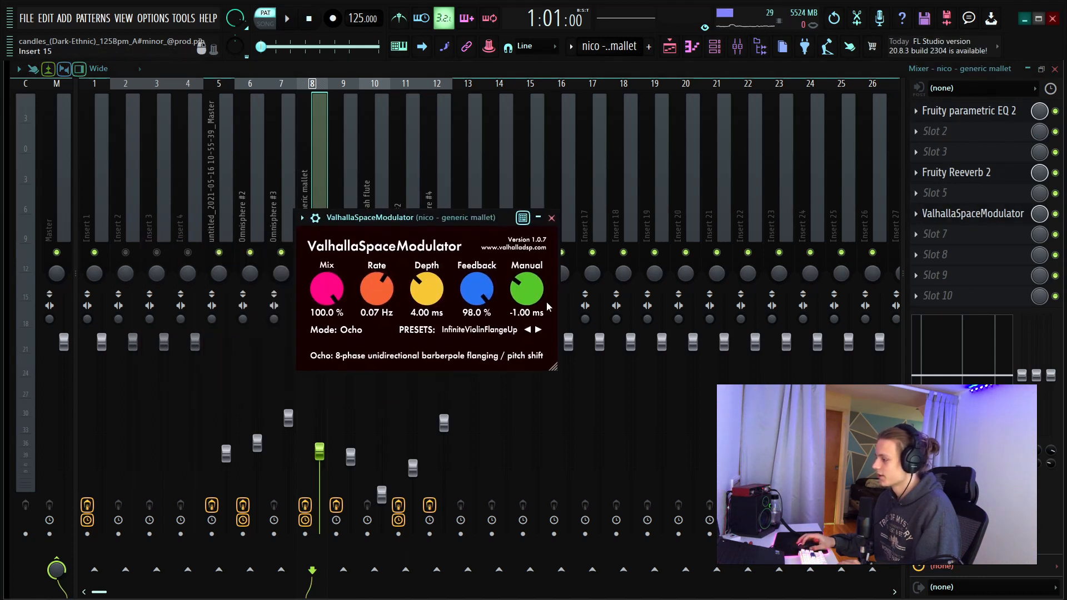
{"action": "left_click", "coordinate": [550, 218]}
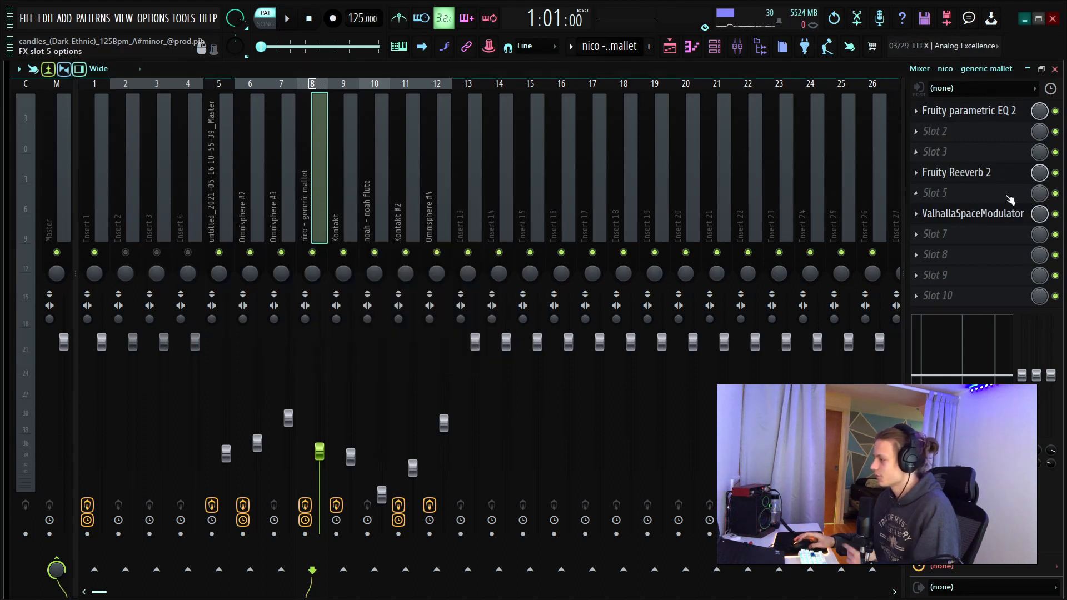
{"action": "left_click", "coordinate": [991, 111]}
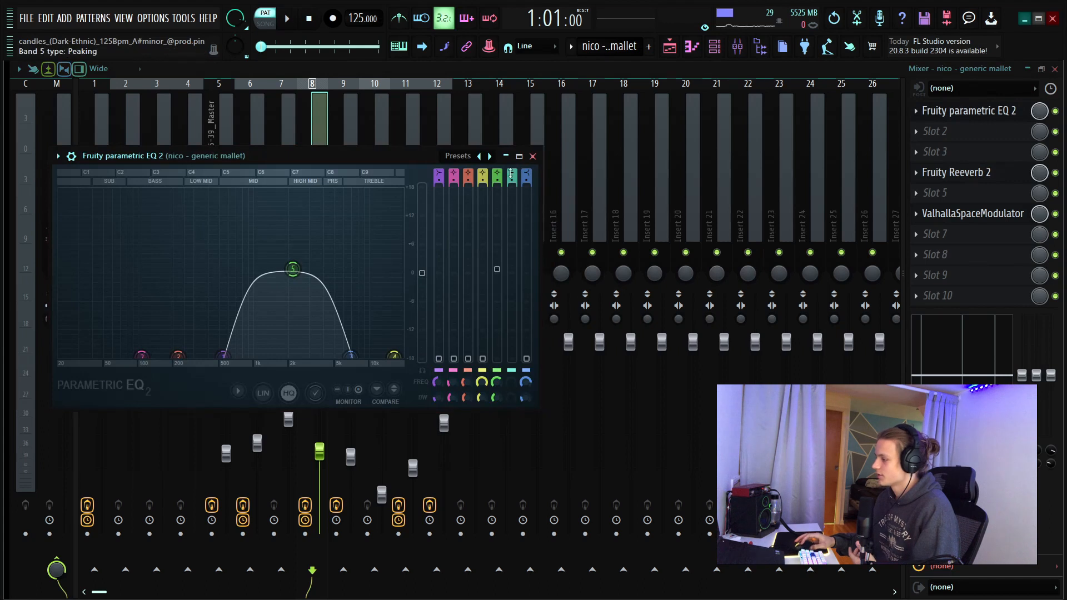
{"action": "left_click", "coordinate": [532, 157]}
- Play the first four bars of the playlist with the Omnisphere #3 and nico - generic mallet clips, and stop playback
{"action": "key", "text": "F5"}
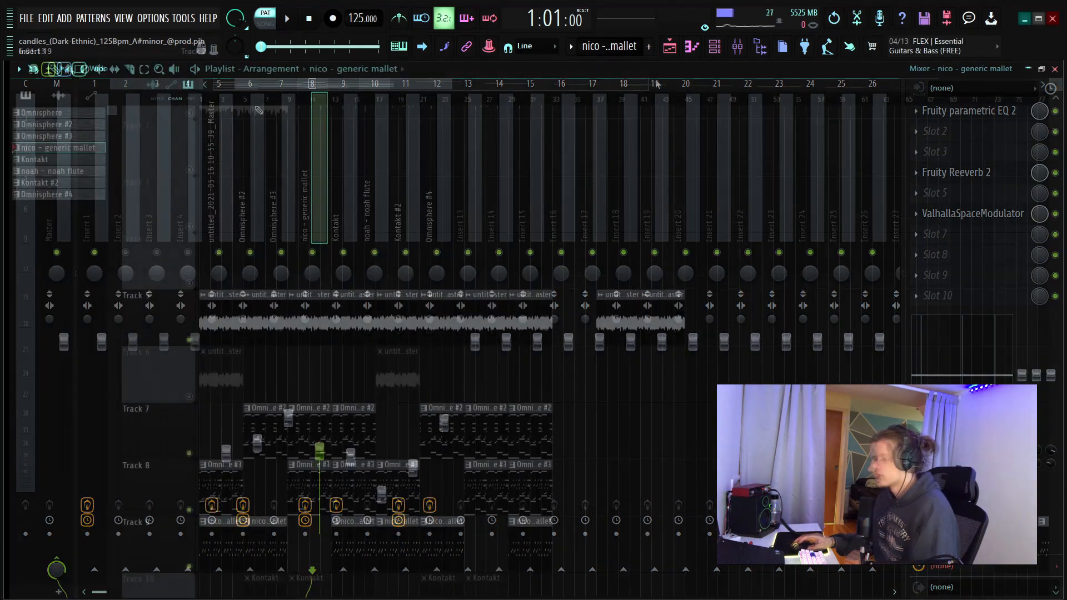
{"action": "scroll", "coordinate": [220, 313], "scroll_direction": "down", "scroll_amount": 1}
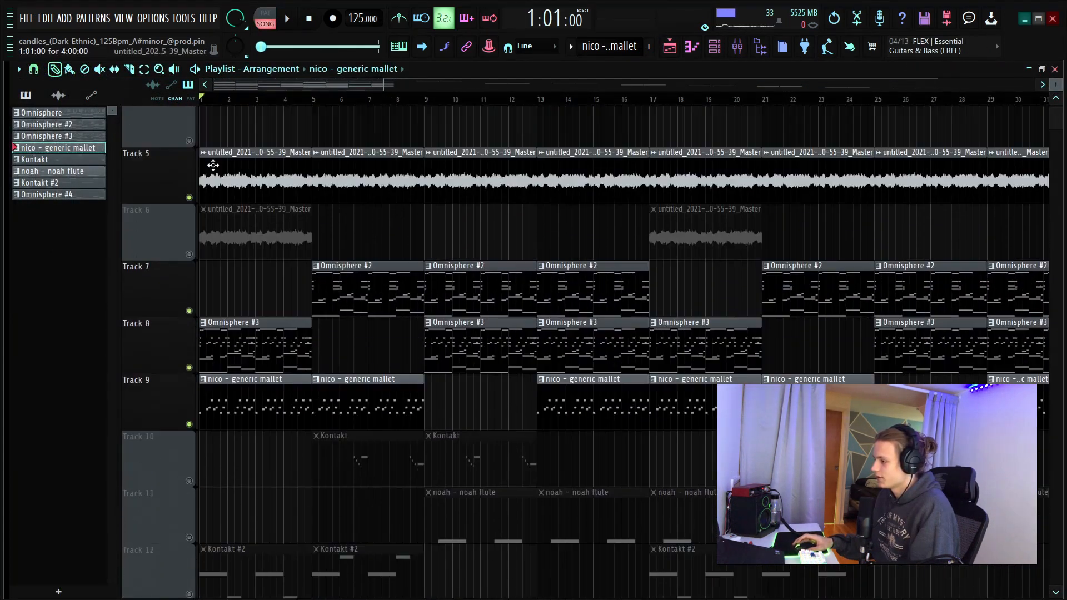
{"action": "scroll", "coordinate": [212, 164], "scroll_direction": "up", "scroll_amount": 2}
{"action": "left_click_drag", "start_coordinate": [312, 102], "coordinate": [28, 115]}
{"action": "scroll", "coordinate": [333, 267], "scroll_direction": "down", "scroll_amount": 3}
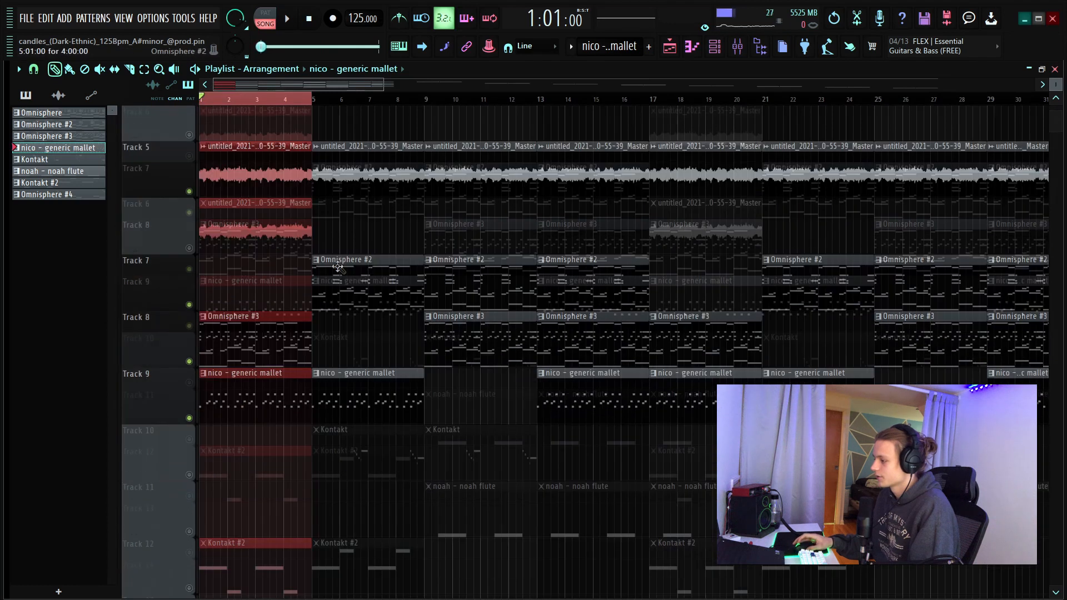
{"action": "key", "text": "space"}
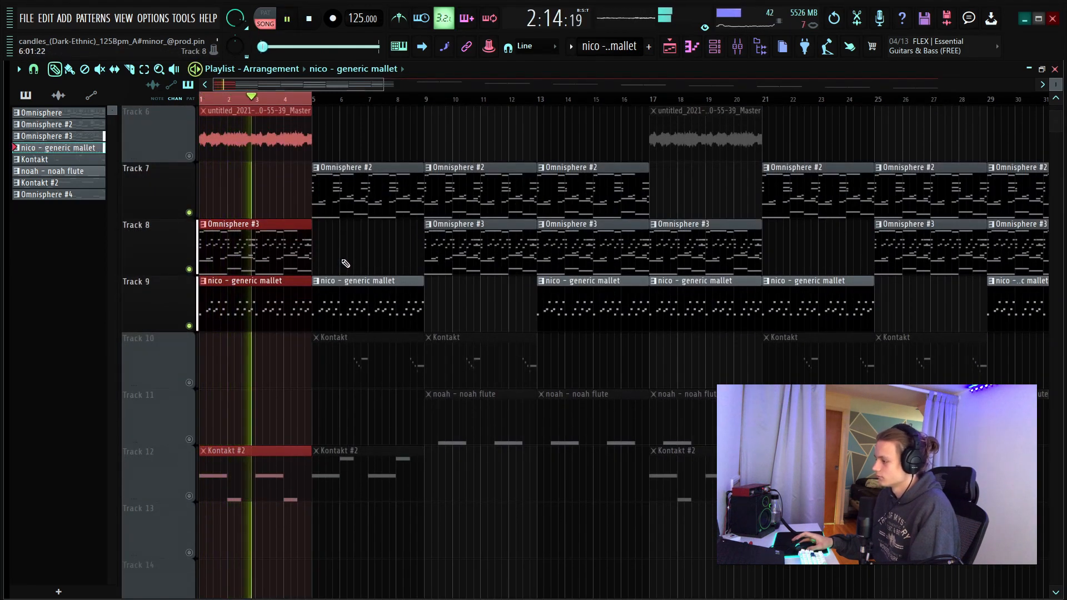
{"action": "scroll", "coordinate": [339, 264], "scroll_direction": "up", "scroll_amount": 2}
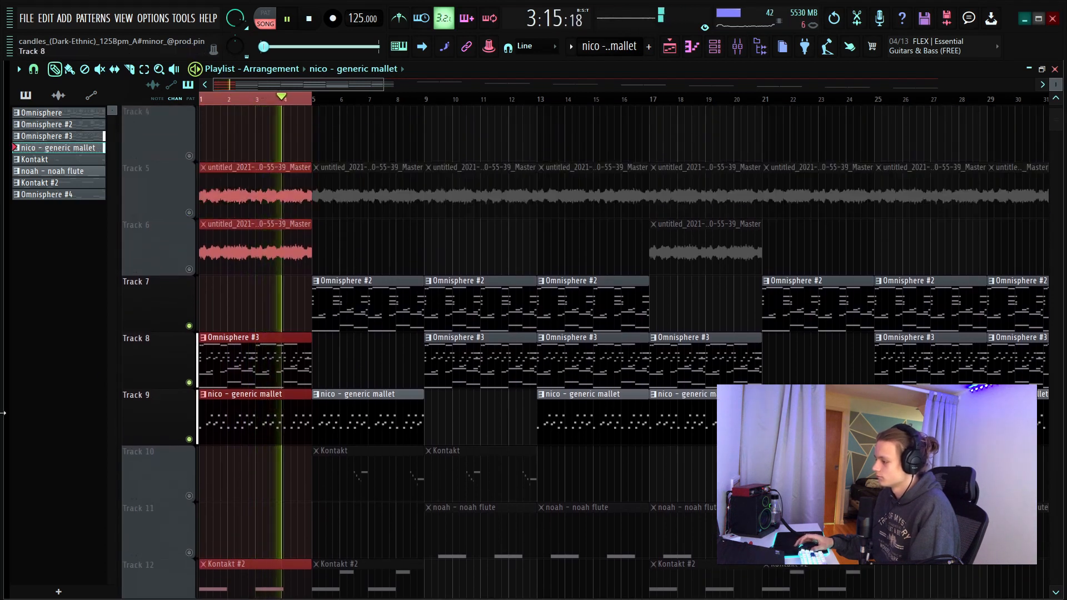
{"action": "scroll", "coordinate": [289, 300], "scroll_direction": "down", "scroll_amount": 2}
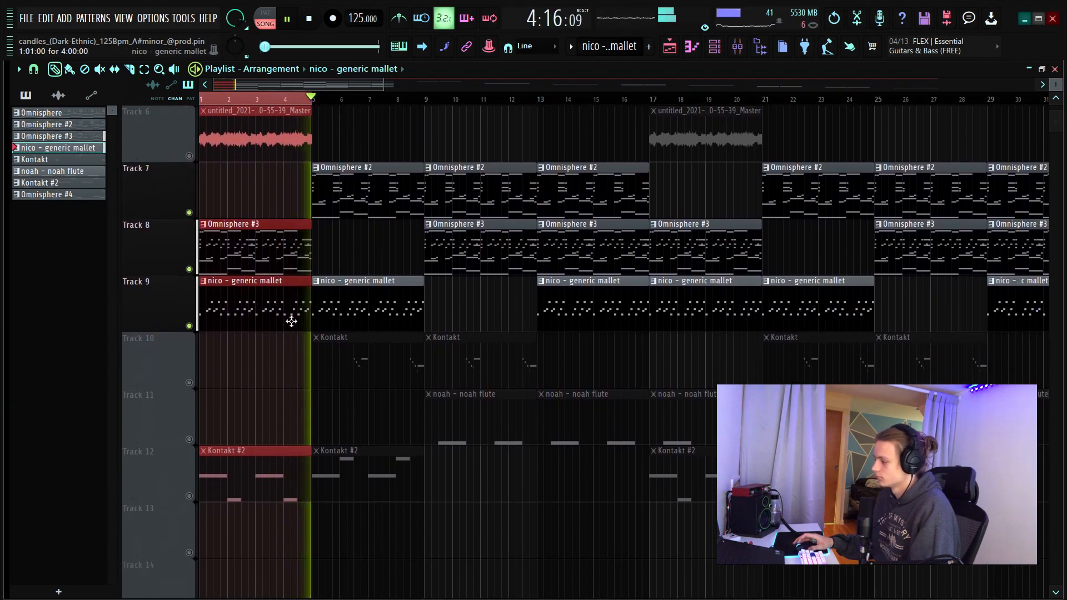
{"action": "key", "text": "space"}
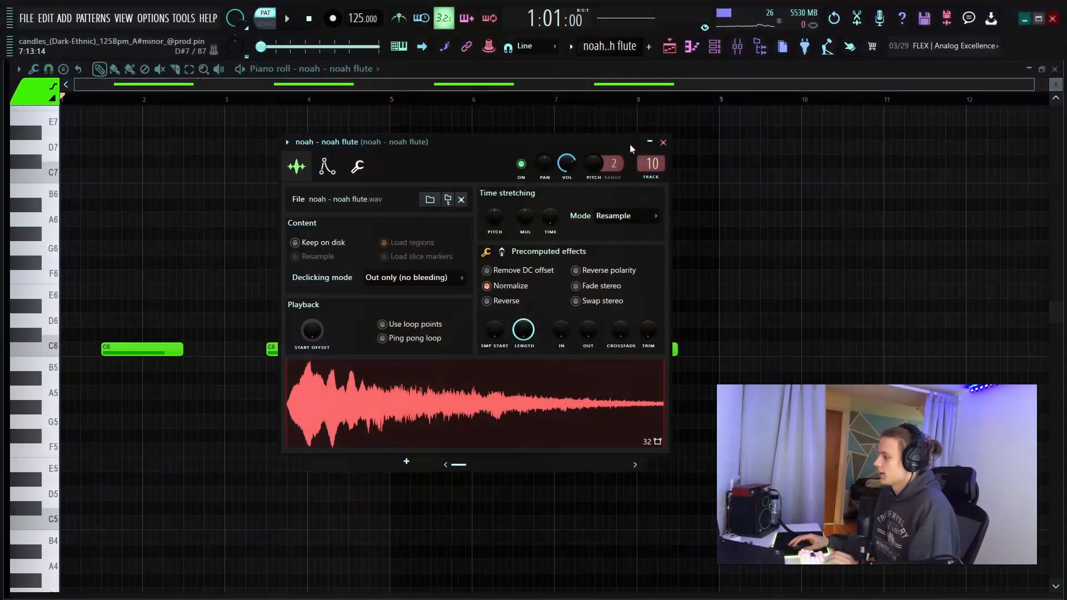
- Close the noah - noah flute sampler window and play the first four bars of its repeated C6 notes
{"action": "left_click", "coordinate": [664, 143]}
{"action": "right_click", "coordinate": [215, 198]}
{"action": "scroll", "coordinate": [136, 100], "scroll_direction": "up", "scroll_amount": 4}
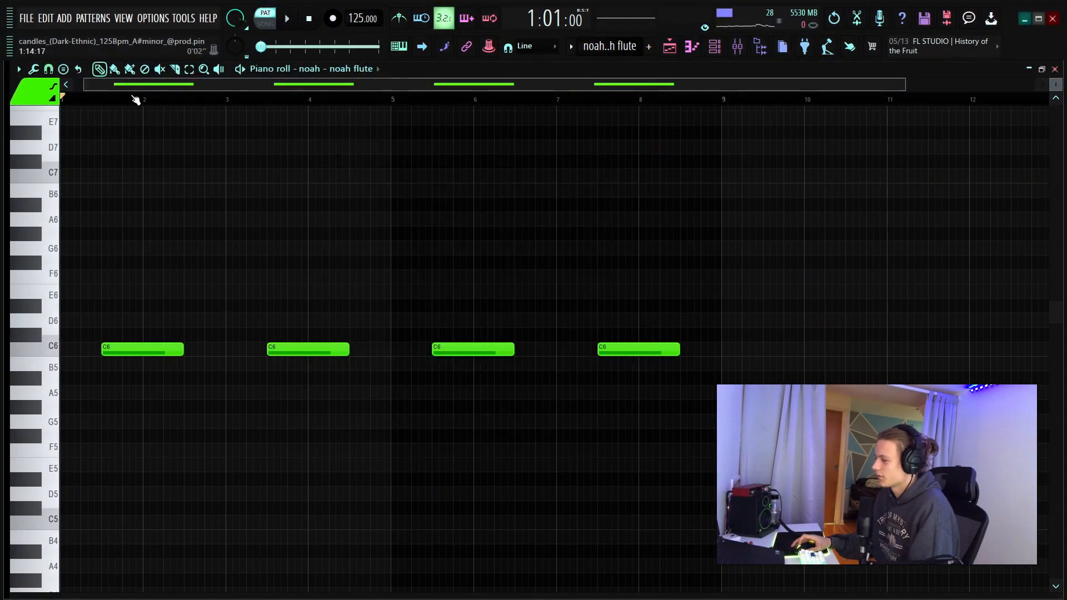
{"action": "left_click", "coordinate": [177, 95]}
{"action": "scroll", "coordinate": [174, 100], "scroll_direction": "down", "scroll_amount": 4}
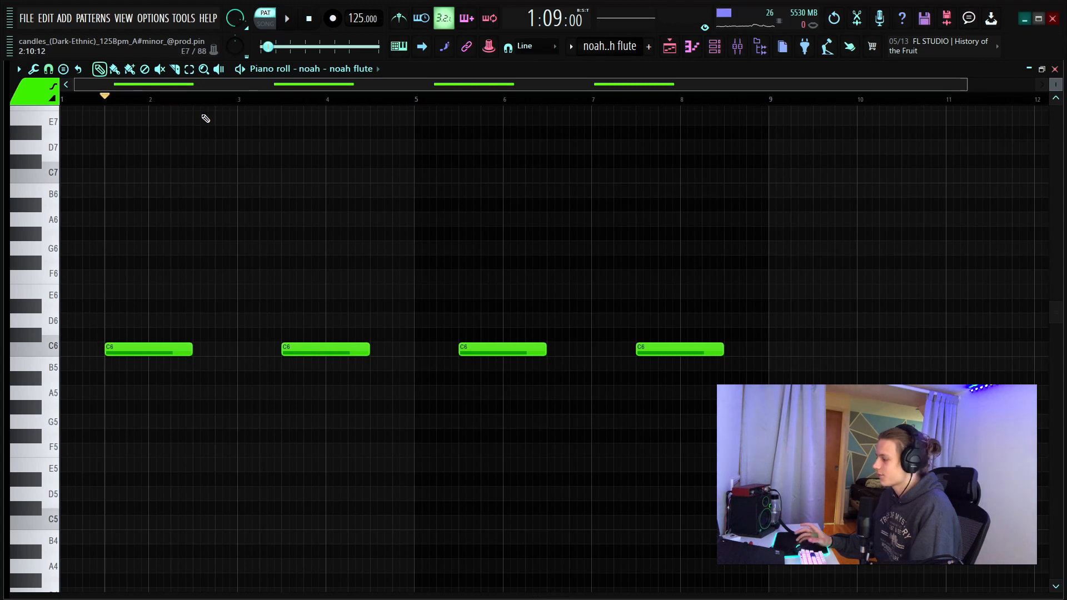
{"action": "scroll", "coordinate": [165, 102], "scroll_direction": "up", "scroll_amount": 4}
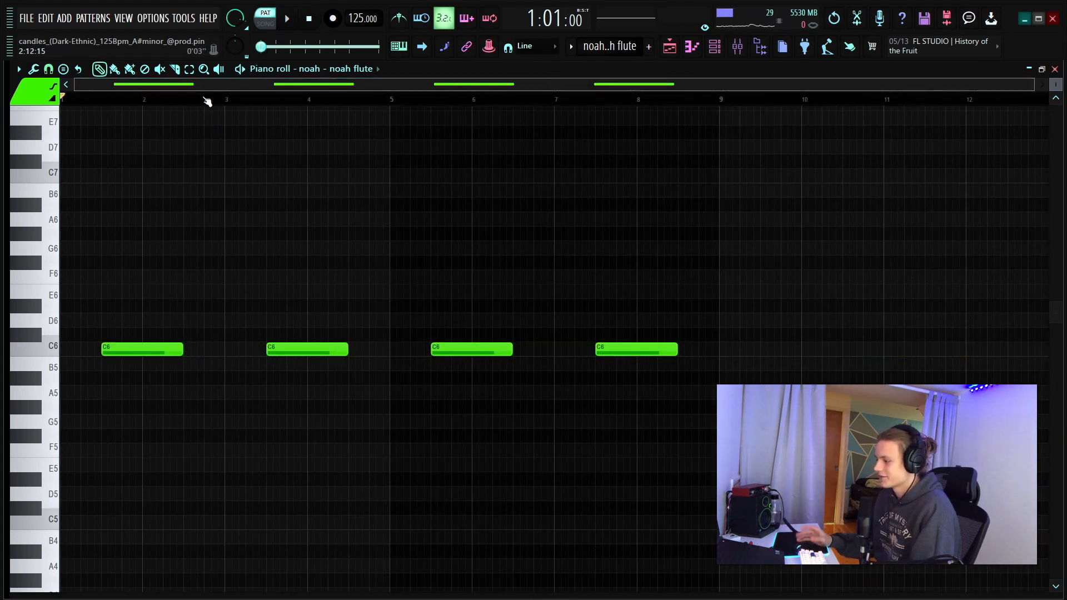
{"action": "left_click_drag", "start_coordinate": [394, 101], "coordinate": [5, 141]}
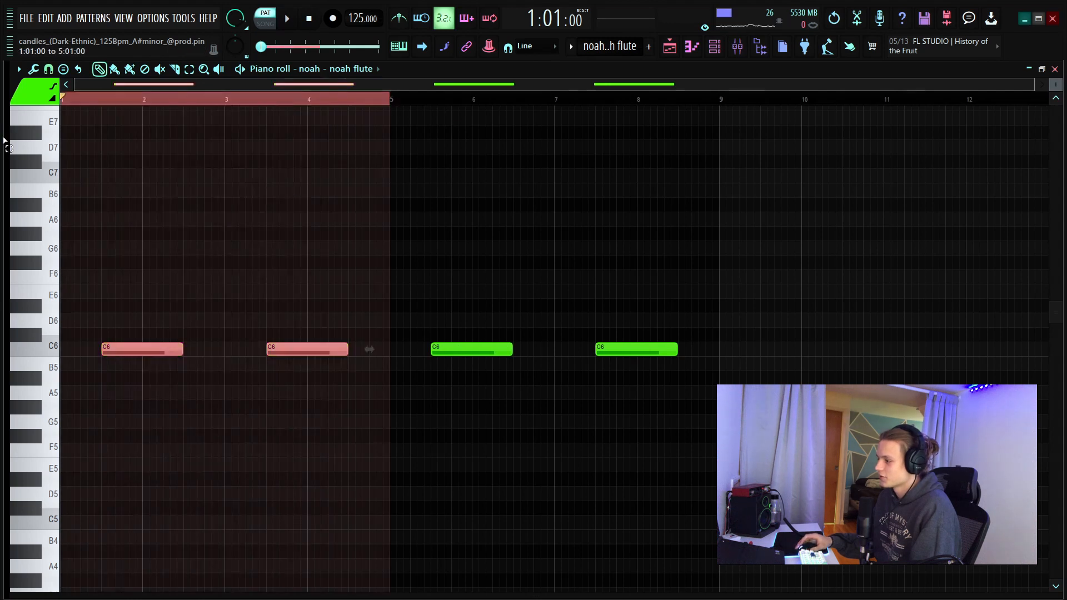
{"action": "key", "text": "space"}
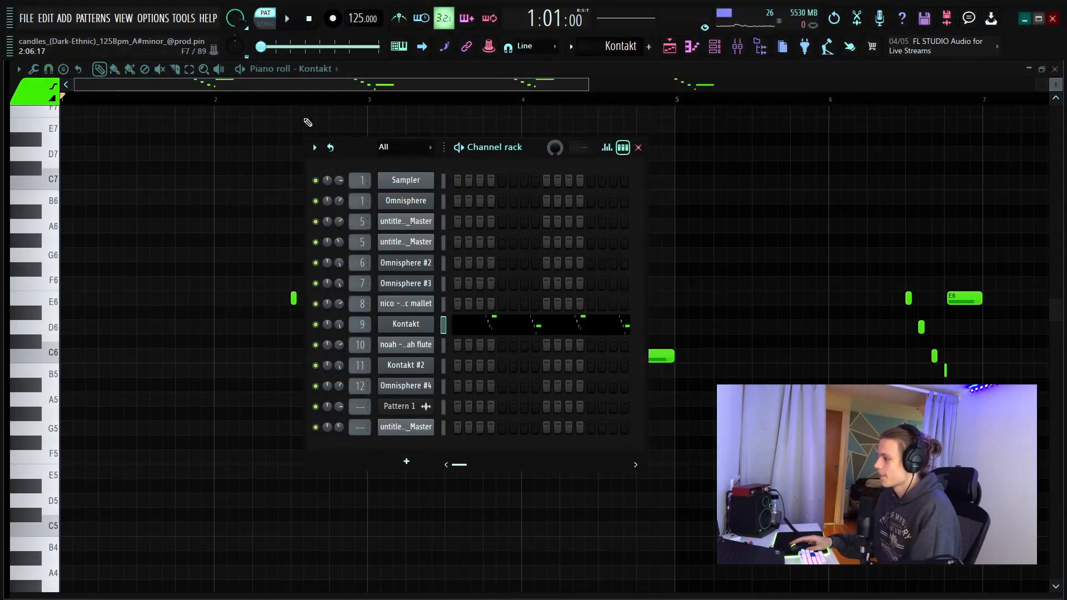
- Hide the channel rack and examine the descending E6, D6, C6 and B5 run and held E6 in the Kontakt pattern's bar 2
{"action": "key", "text": "F6"}
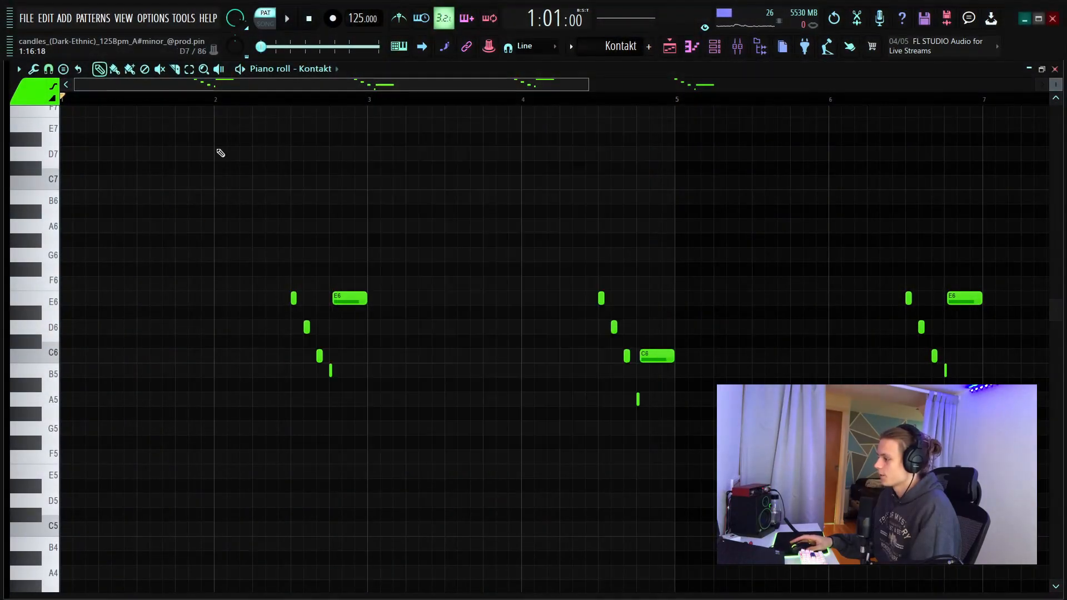
{"action": "scroll", "coordinate": [240, 110], "scroll_direction": "down", "scroll_amount": 3}
{"action": "scroll", "coordinate": [249, 103], "scroll_direction": "up", "scroll_amount": 5}
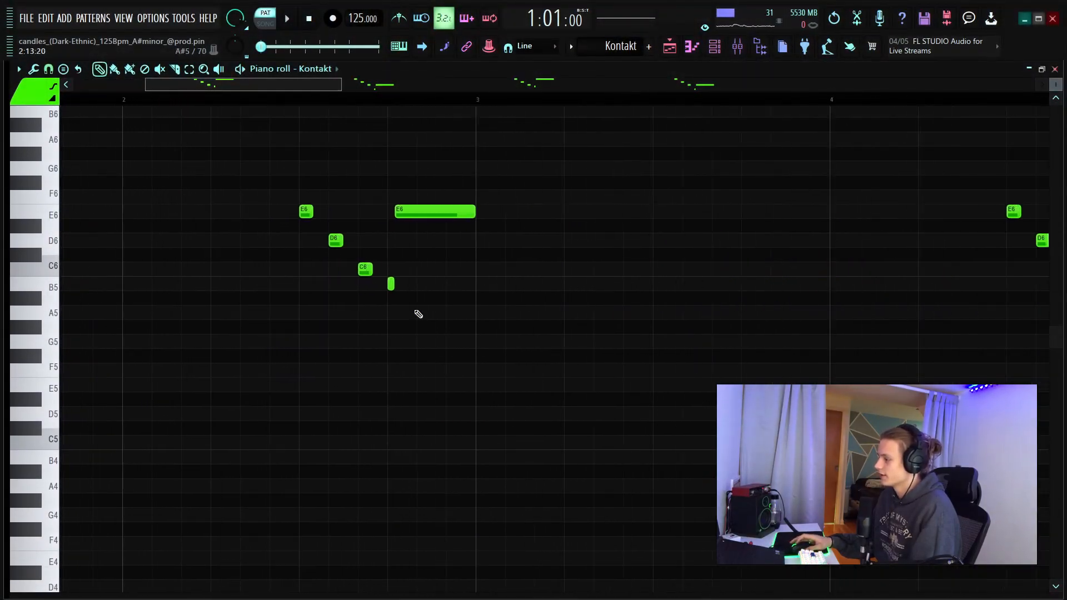
{"action": "scroll", "coordinate": [229, 104], "scroll_direction": "down", "scroll_amount": 6}
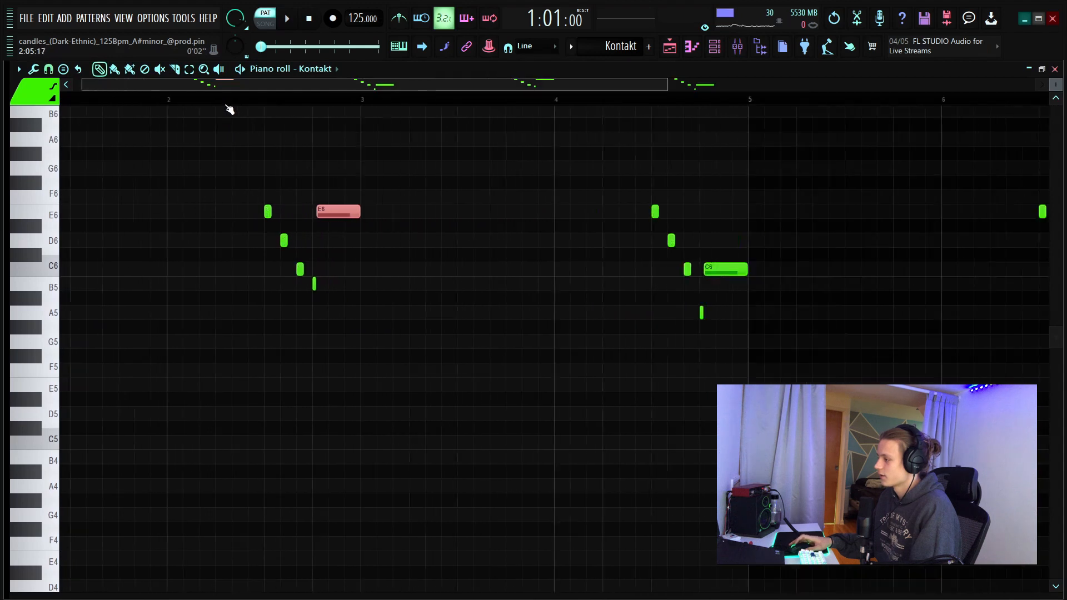
- Play the first four bars of the Kontakt pattern, stop and clear the time selection
{"action": "left_click_drag", "start_coordinate": [391, 99], "coordinate": [61, 99]}
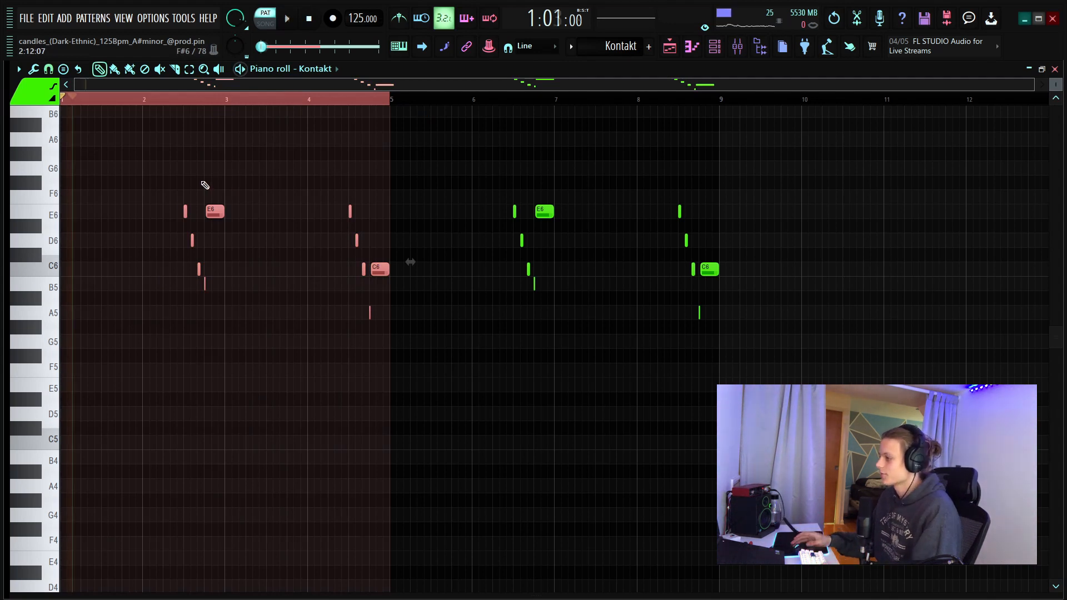
{"action": "key", "text": "space"}
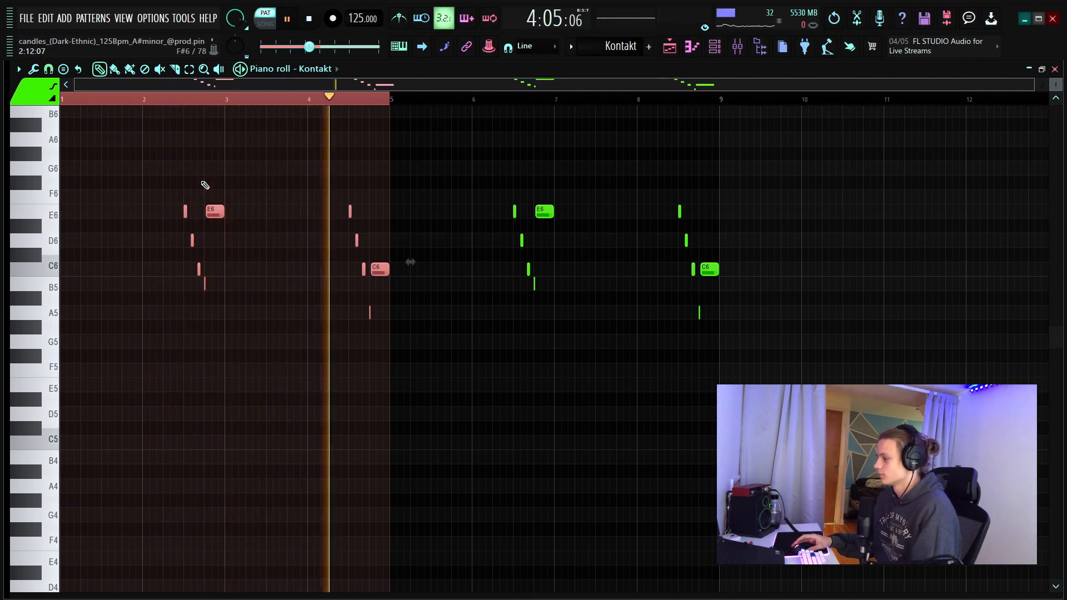
{"action": "key", "text": "space"}
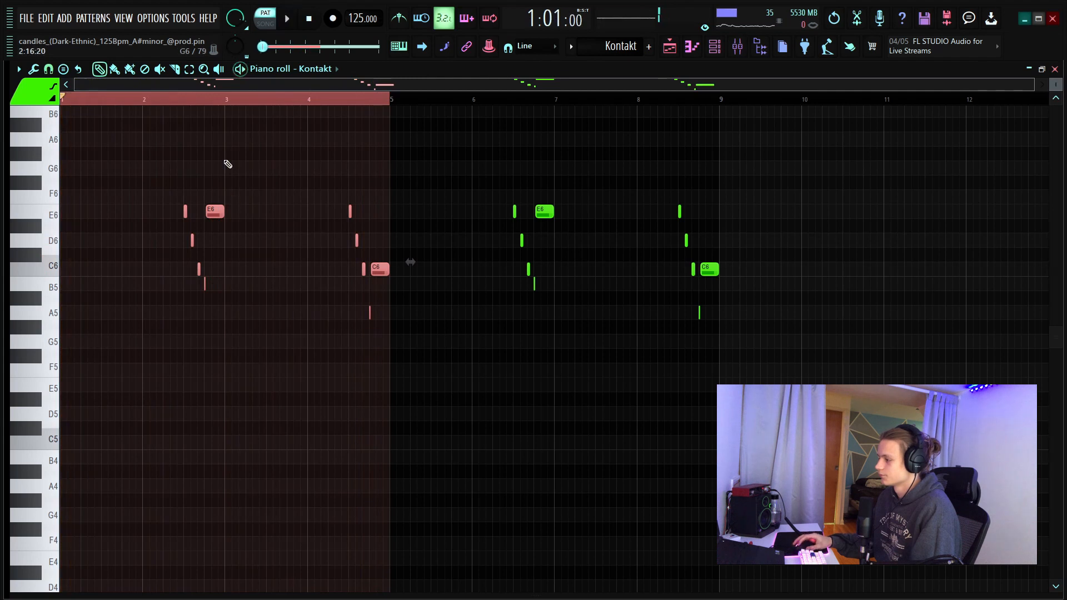
{"action": "double_click", "coordinate": [235, 100]}
{"action": "left_click", "coordinate": [309, 19]}
{"action": "left_click", "coordinate": [692, 48]}
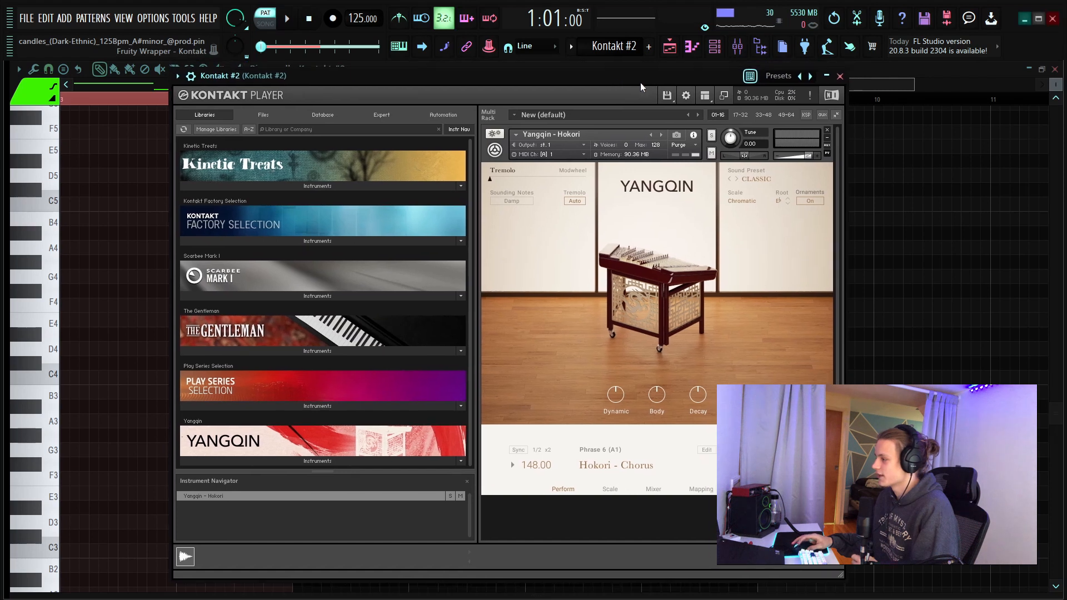
- Collapse the Kontakt #2 Yangqin window, clear the time selection and play the first four bars of its A5 and D5 notes
{"action": "left_click", "coordinate": [826, 76]}
{"action": "scroll", "coordinate": [381, 104], "scroll_direction": "down", "scroll_amount": 2}
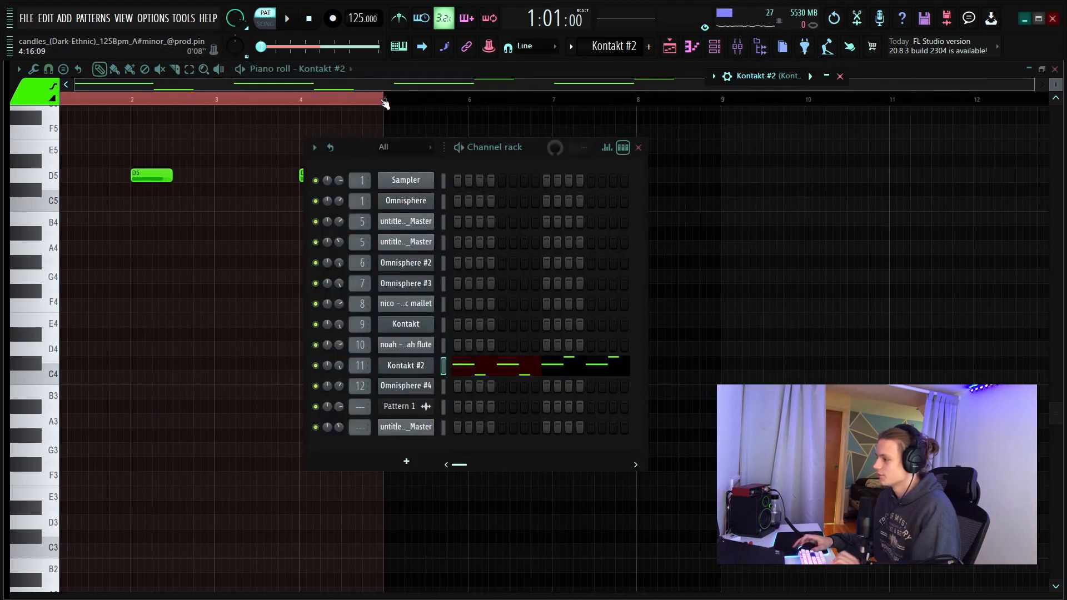
{"action": "left_click", "coordinate": [343, 100]}
{"action": "scroll", "coordinate": [184, 267], "scroll_direction": "up", "scroll_amount": 5}
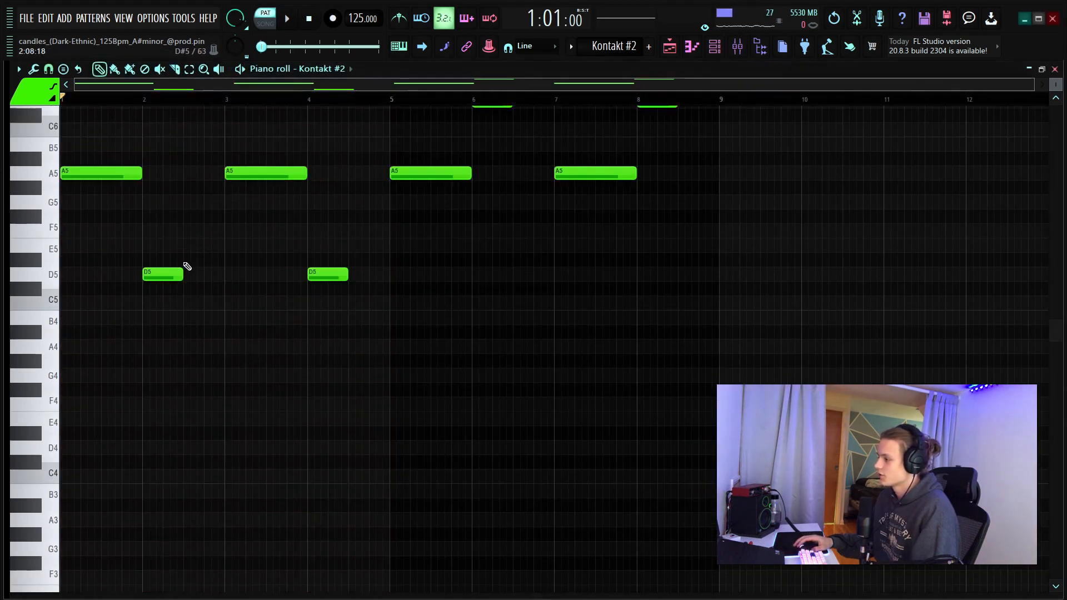
{"action": "scroll", "coordinate": [570, 285], "scroll_direction": "up", "scroll_amount": 1}
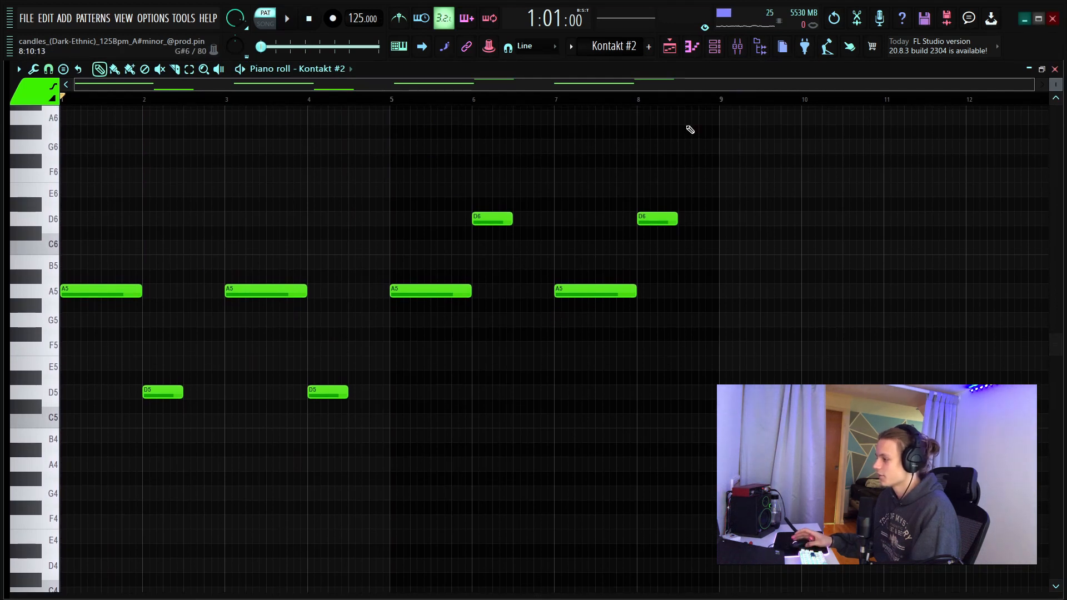
{"action": "key", "text": "space"}
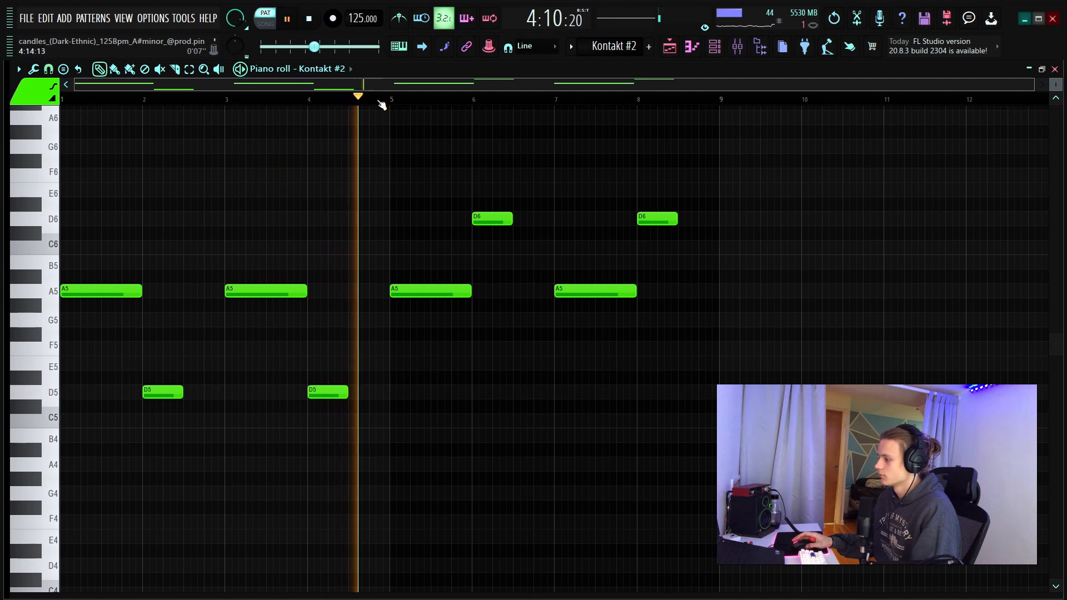
{"action": "key", "text": "space"}
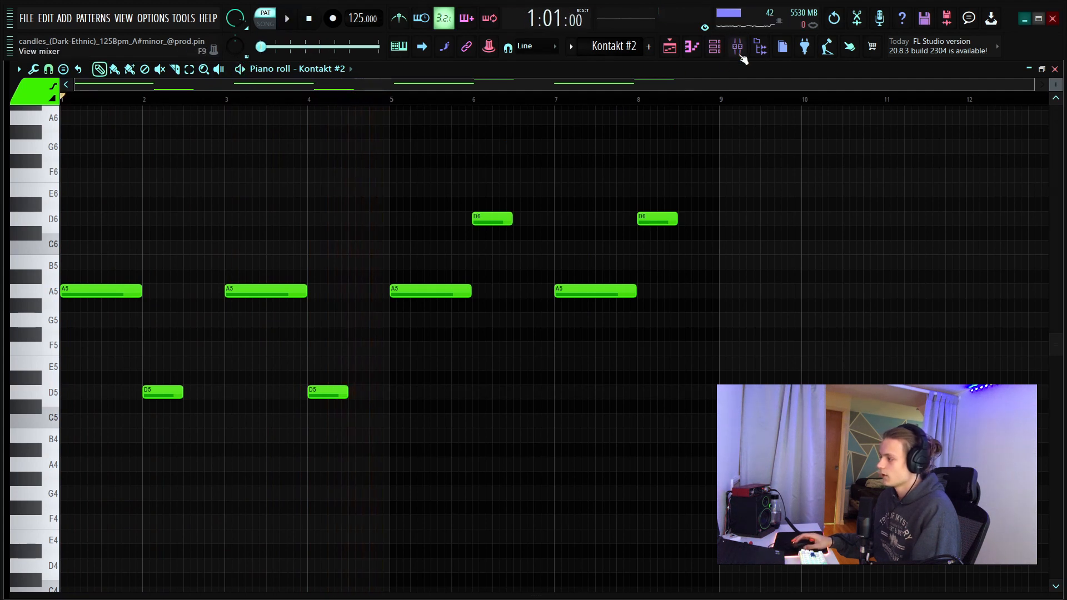
- Show the tremolo control of the Yangqin - Hokori instrument in Kontakt #2 and leave its window
{"action": "left_click", "coordinate": [718, 48]}
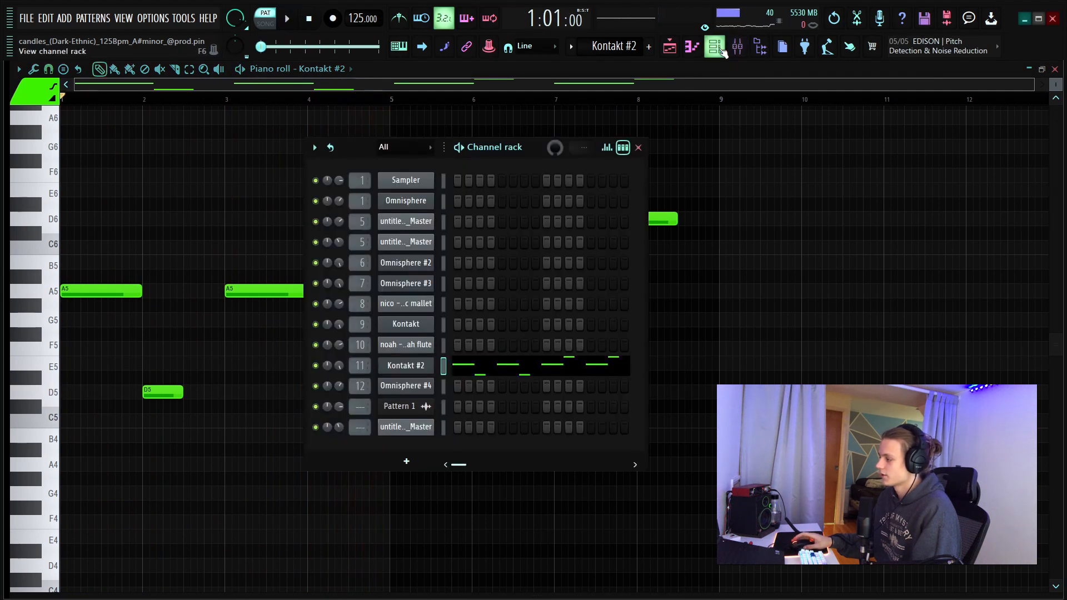
{"action": "left_click", "coordinate": [407, 369]}
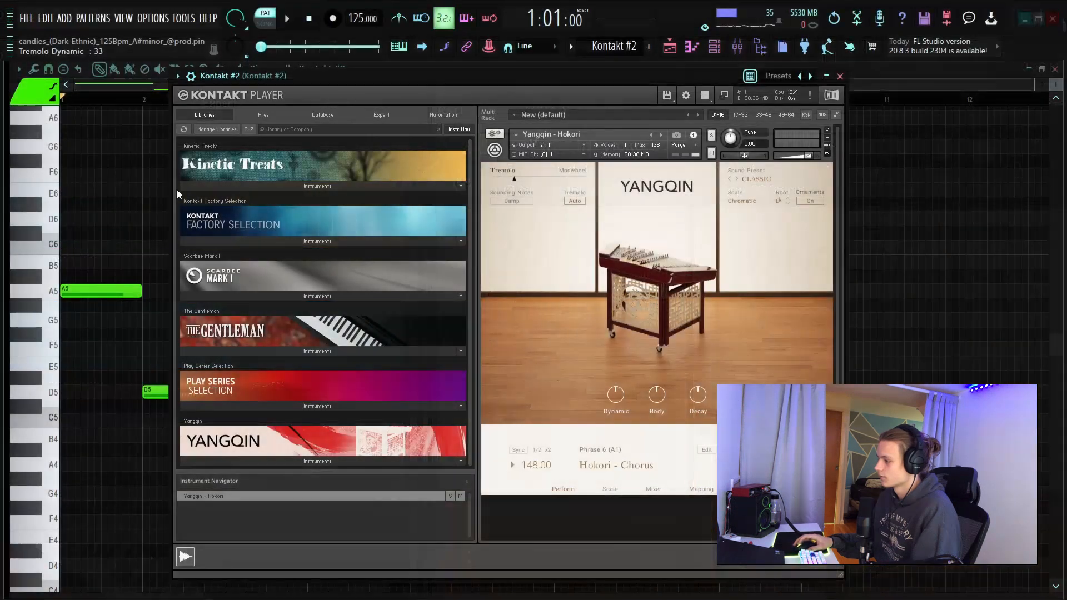
{"action": "right_click", "coordinate": [141, 163]}
- Play the Kontakt #2 pattern from bar 1 through the D6 note in bar 6, and stop
{"action": "key", "text": "space"}
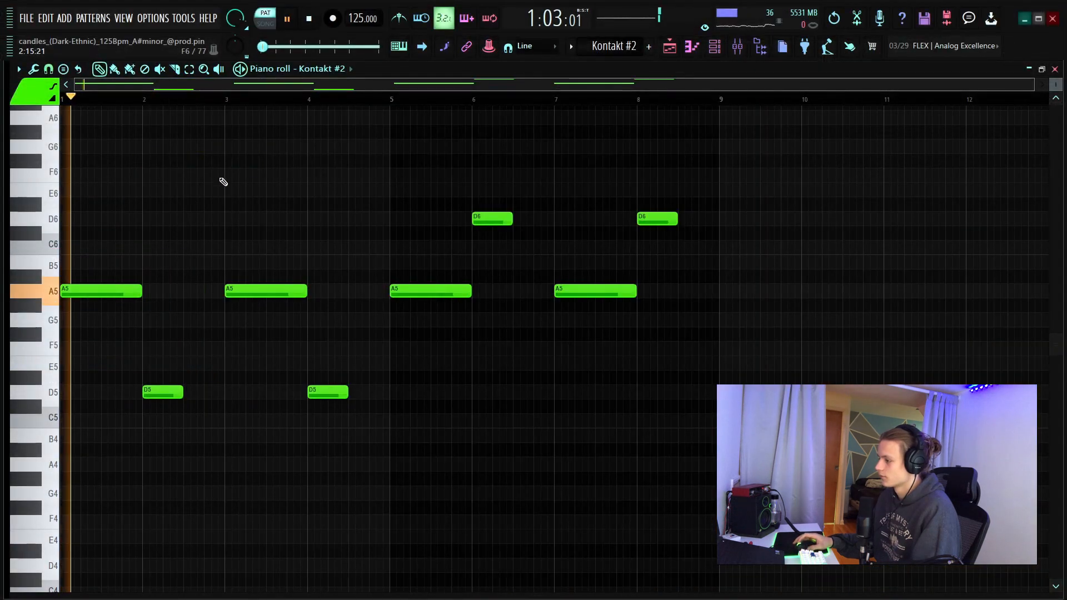
{"action": "key", "text": "space"}
{"action": "scroll", "coordinate": [119, 100], "scroll_direction": "up", "scroll_amount": 3}
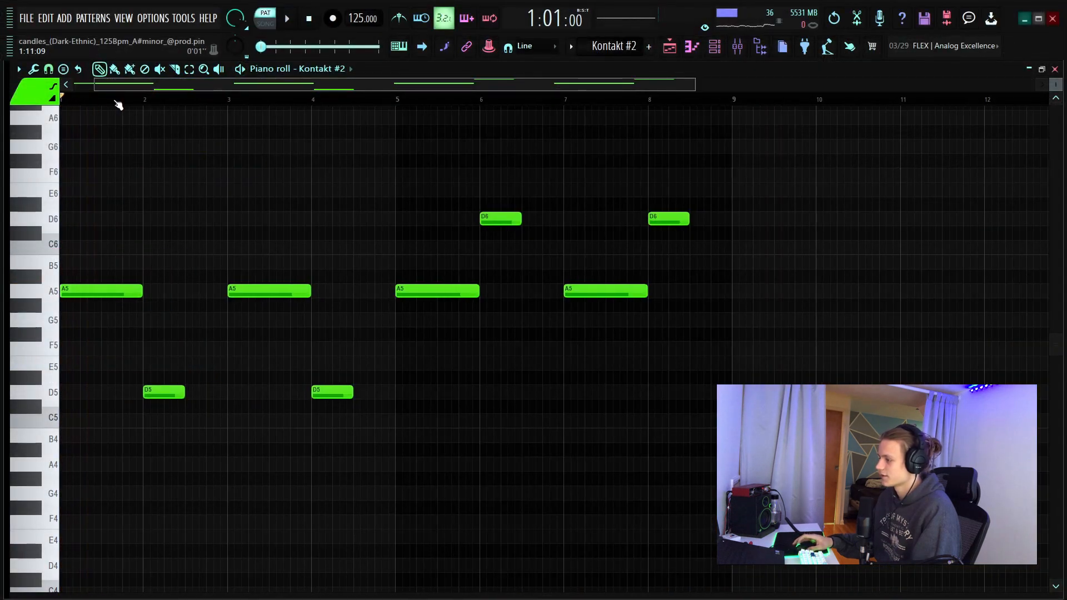
{"action": "key", "text": "space"}
{"action": "scroll", "coordinate": [426, 99], "scroll_direction": "down", "scroll_amount": 3}
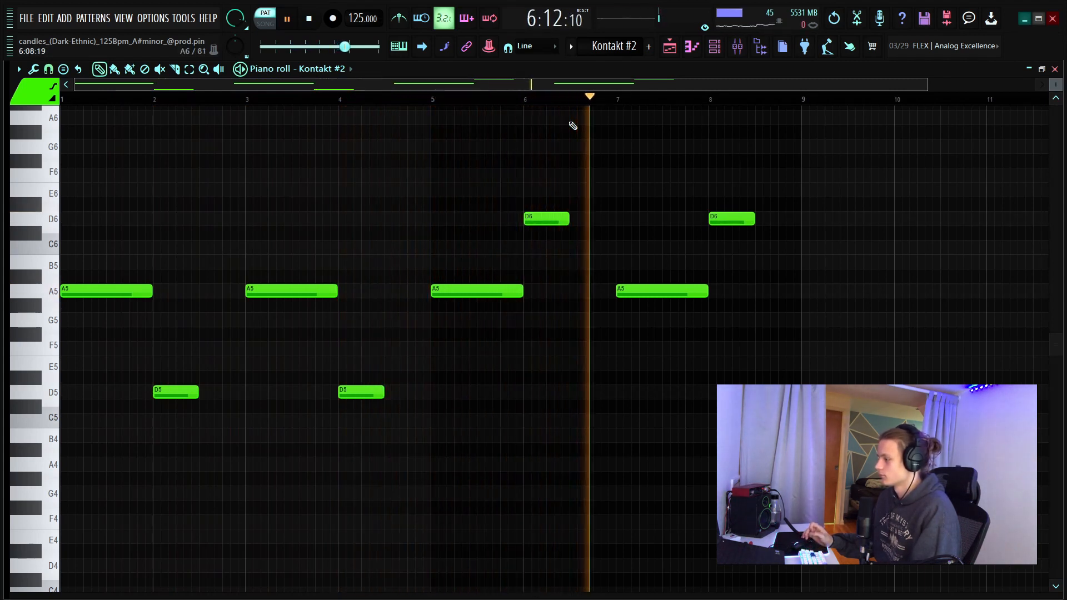
{"action": "key", "text": "space"}
- Hide the channel rack, clear the time selection and show the Omnisphere #4 pattern's A3, D4 and C4 notes from bar 1
{"action": "left_click_drag", "start_coordinate": [867, 182], "coordinate": [494, 298]}
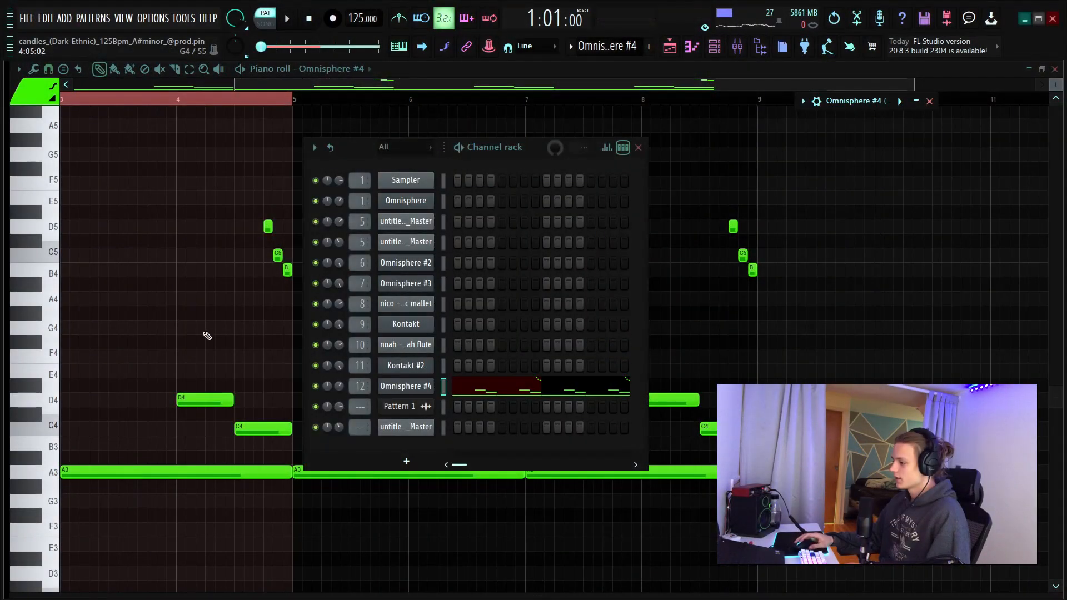
{"action": "left_click", "coordinate": [204, 333]}
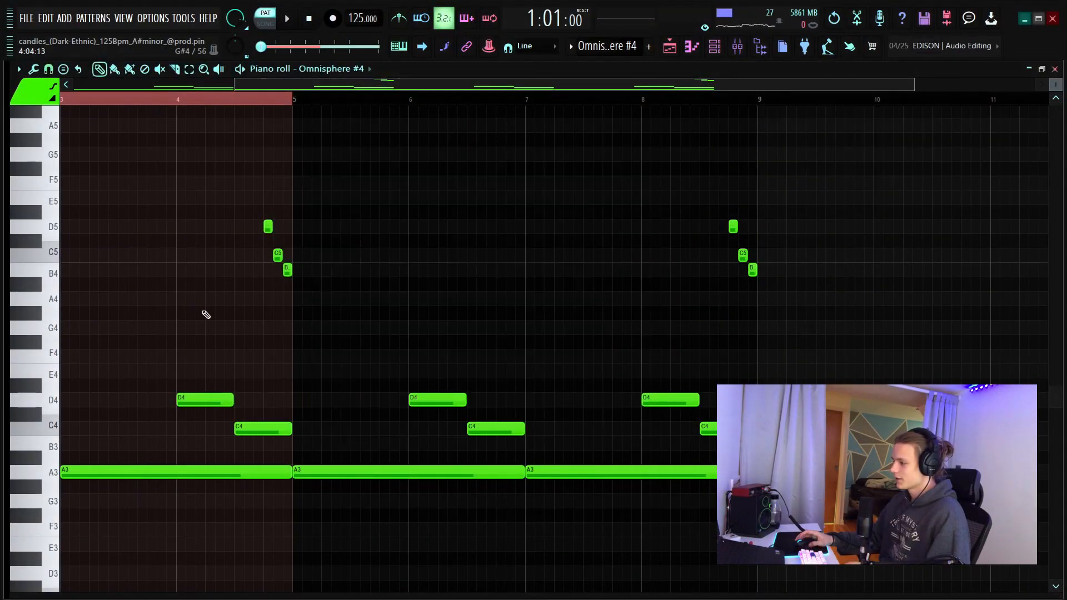
{"action": "double_click", "coordinate": [145, 88]}
{"action": "left_click", "coordinate": [170, 100]}
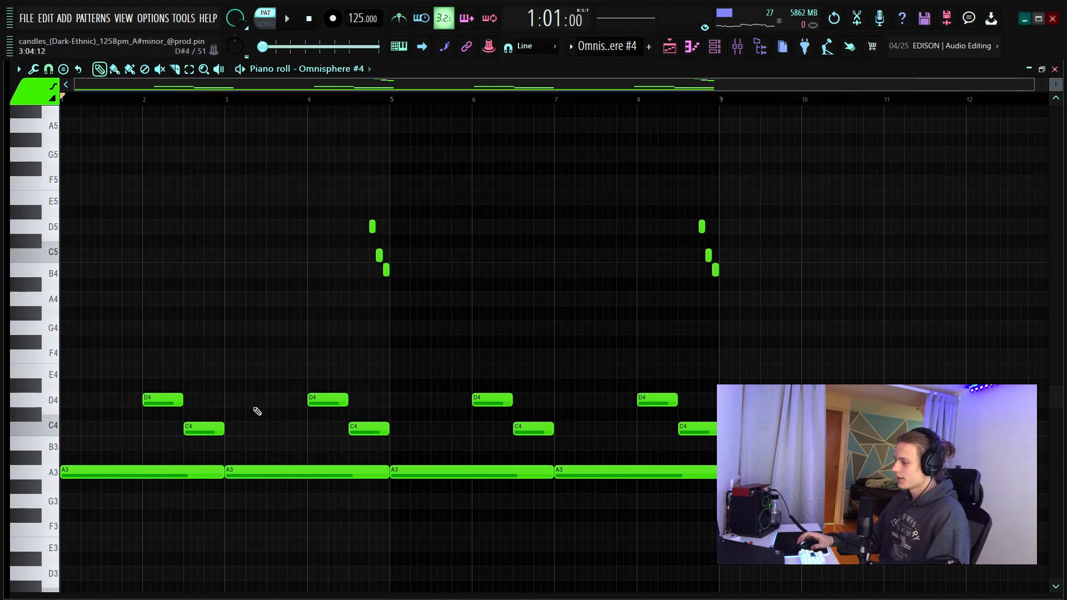
- Mark the Omnisphere #4 pattern's first A3 note, its first D4 and C4 notes, and the D5, C5 and B4 run in bar 4
{"action": "left_click_drag", "start_coordinate": [184, 453], "coordinate": [187, 501]}
{"action": "scroll", "coordinate": [133, 94], "scroll_direction": "up", "scroll_amount": 3}
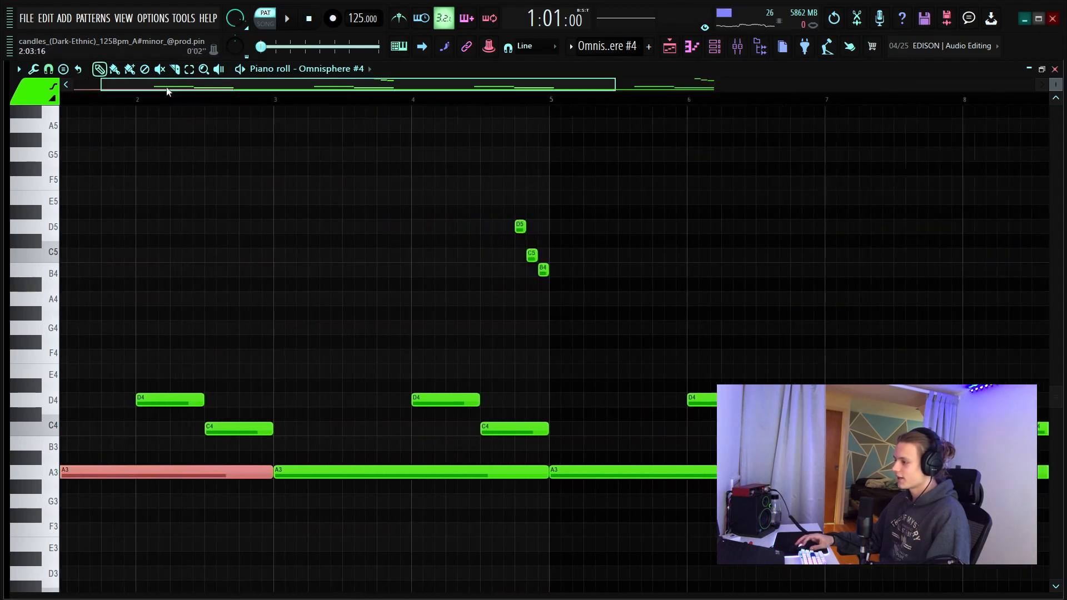
{"action": "left_click_drag", "start_coordinate": [215, 381], "coordinate": [355, 444]}
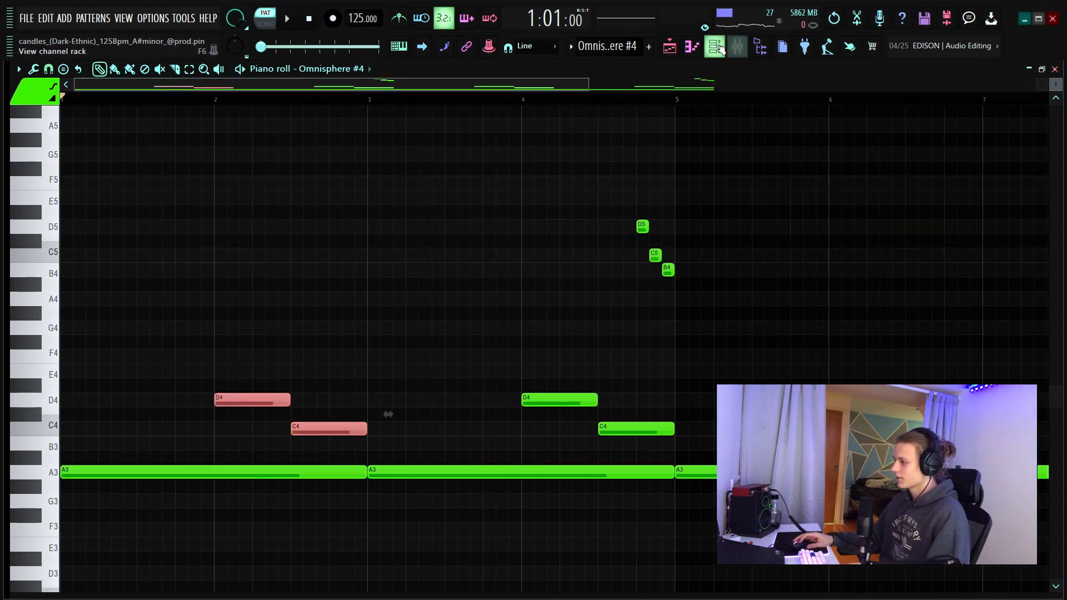
{"action": "left_click_drag", "start_coordinate": [628, 206], "coordinate": [698, 302]}
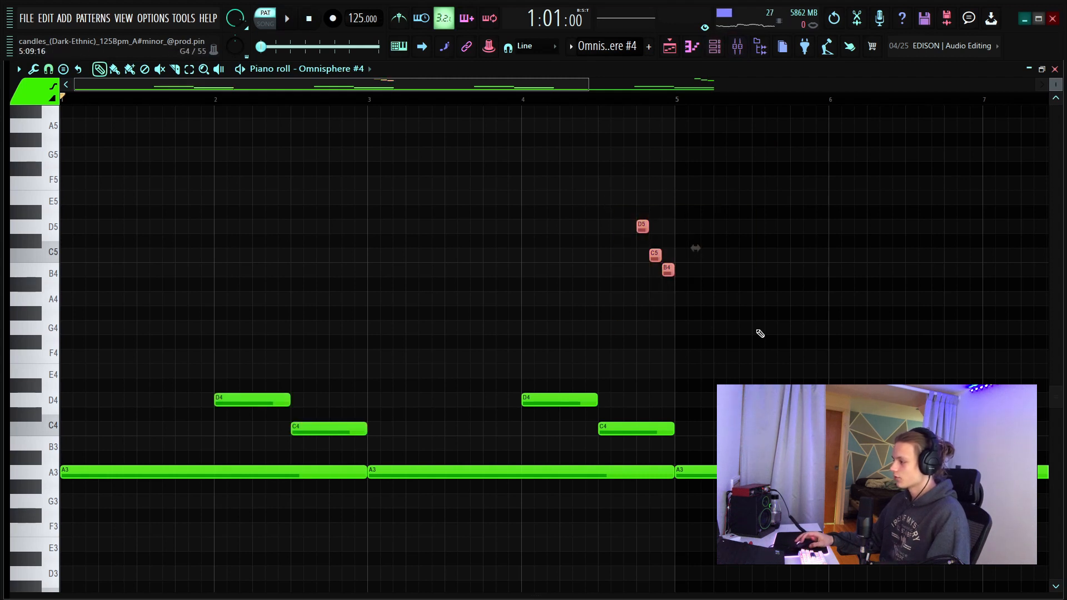
- Show the Big Fatty patch loaded in Omnisphere #4, close the instrument window and clear the note selection
{"action": "scroll", "coordinate": [628, 108], "scroll_direction": "down", "scroll_amount": 3}
{"action": "left_click", "coordinate": [715, 46]}
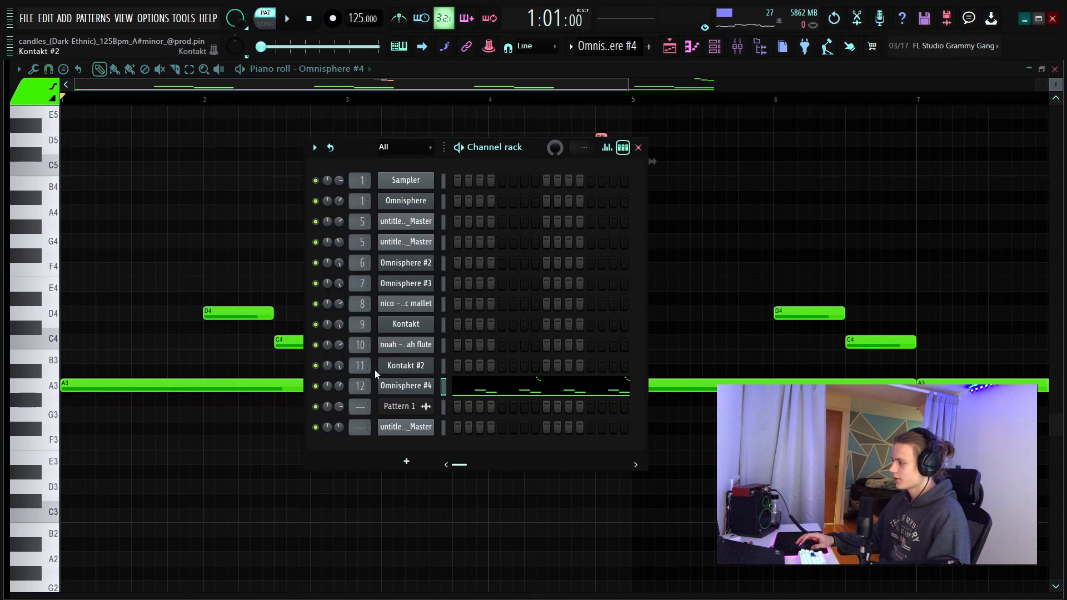
{"action": "left_click", "coordinate": [425, 391]}
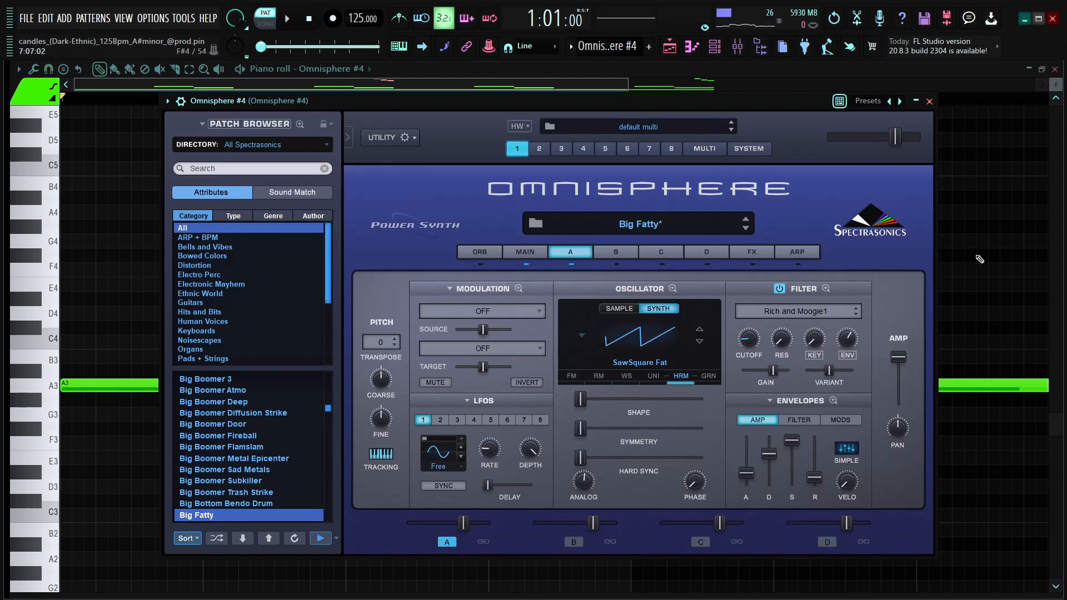
{"action": "left_click", "coordinate": [929, 101]}
{"action": "key", "text": "Escape"}
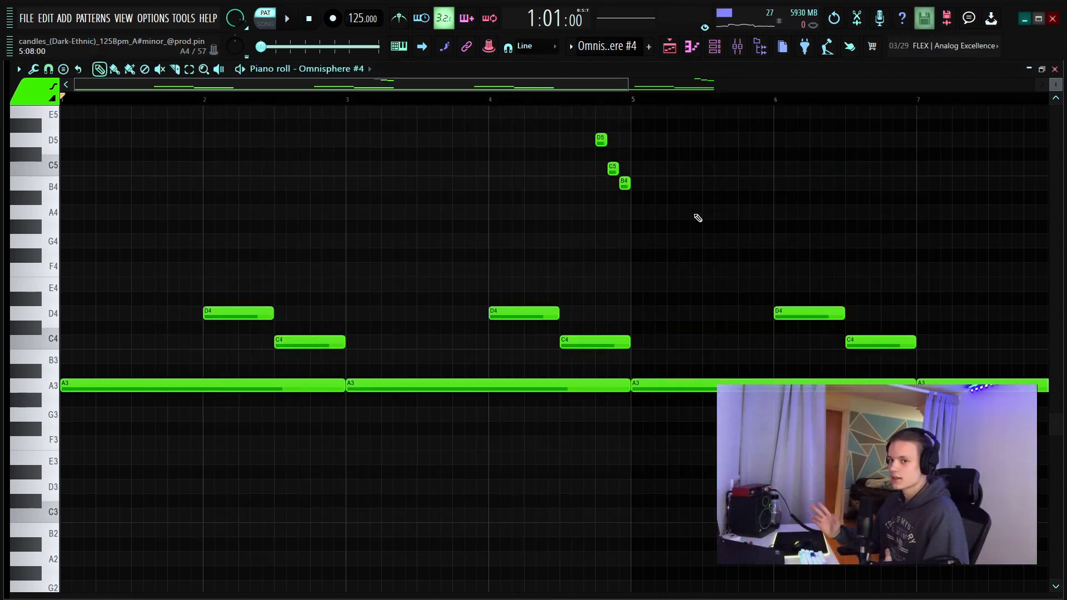
- Play the first four bars of the Omnisphere #4 pattern, clear the time selection and stop
{"action": "scroll", "coordinate": [190, 102], "scroll_direction": "down", "scroll_amount": 3}
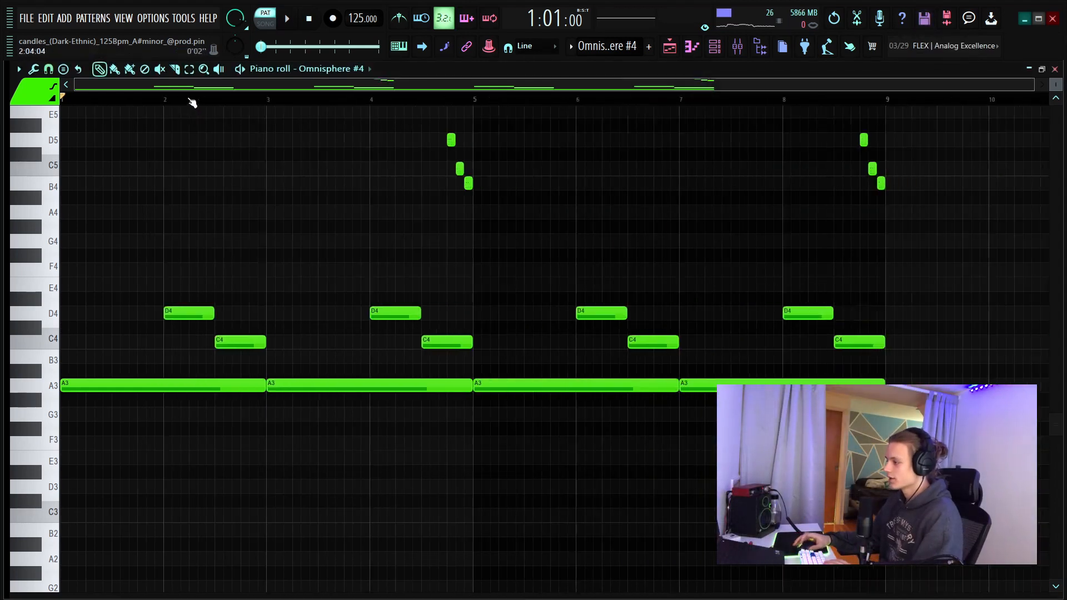
{"action": "left_click_drag", "start_coordinate": [388, 101], "coordinate": [7, 118]}
{"action": "key", "text": "space"}
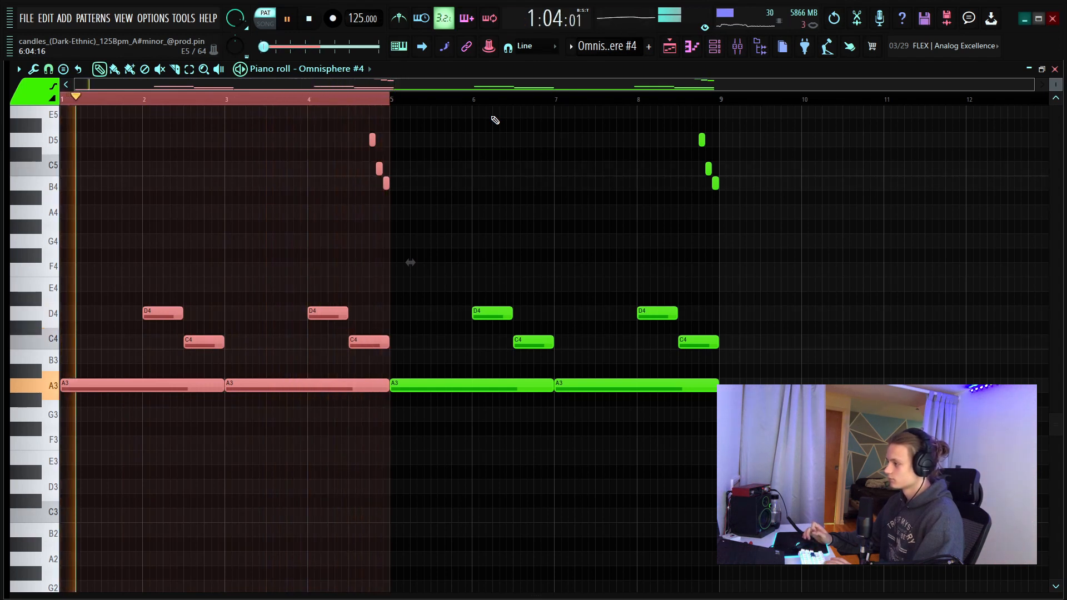
{"action": "left_click", "coordinate": [495, 120], "text": "ctrl"}
{"action": "key", "text": "space"}
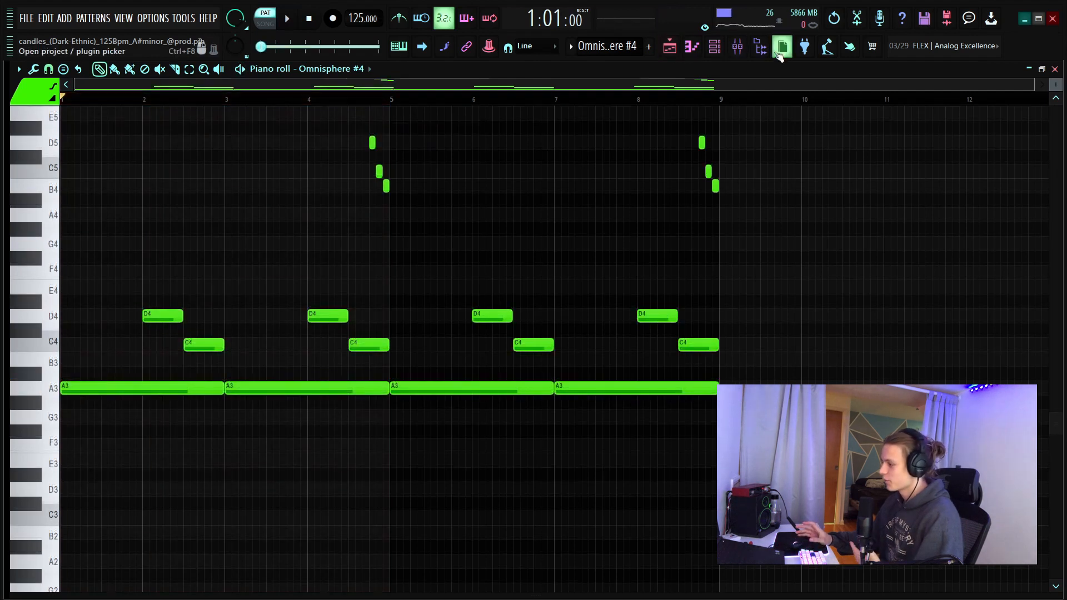
- Open the mixer and view the effect chains of inserts 5 to 8, from the untitled Master audio to the nico generic mallet
{"action": "left_click", "coordinate": [745, 49]}
{"action": "left_click", "coordinate": [225, 212]}
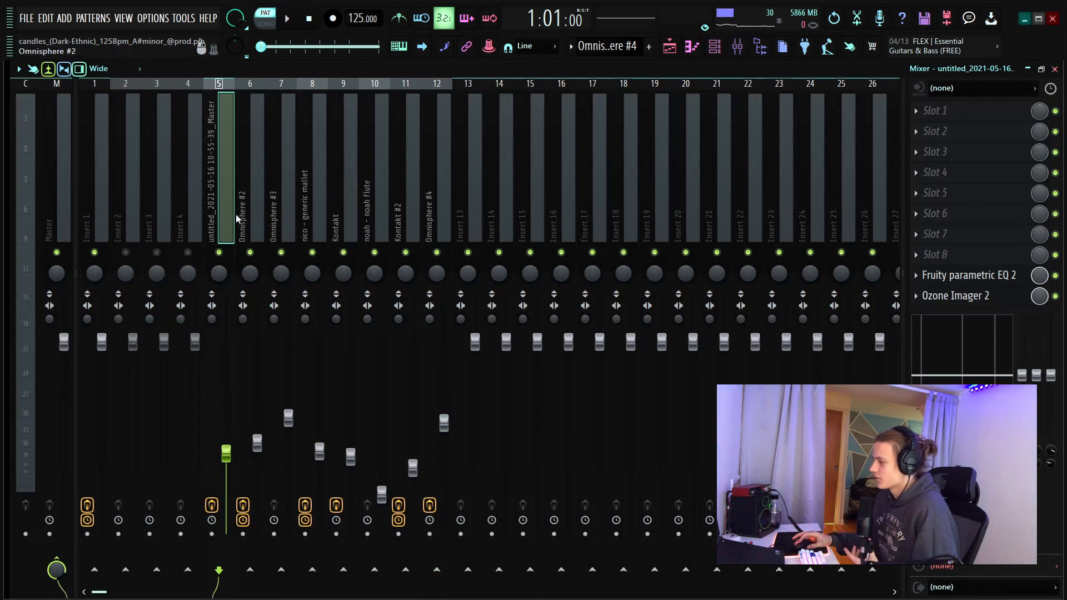
{"action": "left_click", "coordinate": [243, 216]}
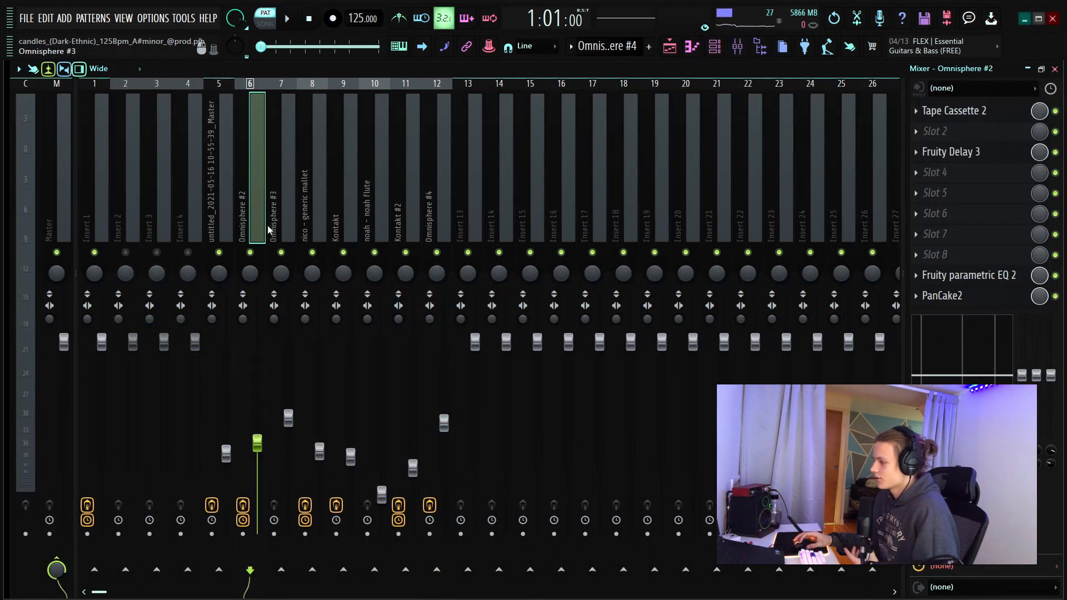
{"action": "left_click", "coordinate": [269, 226]}
{"action": "left_click", "coordinate": [320, 219]}
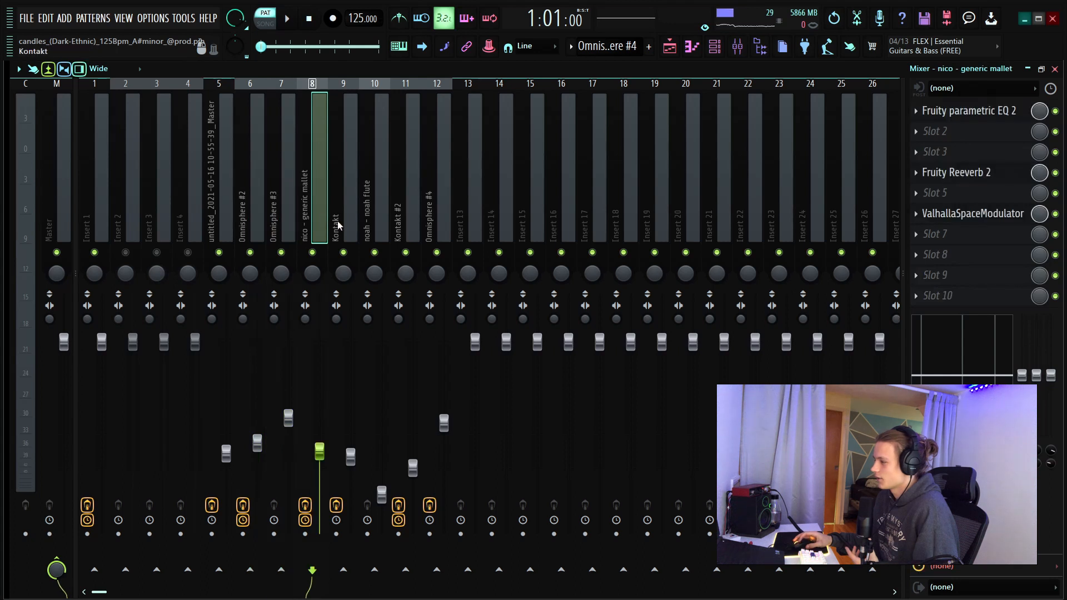
- Inspect the Fruity Reeverb 2 and Fruity parametric EQ 2 settings on the Kontakt mixer insert, closing each
{"action": "left_click", "coordinate": [332, 222]}
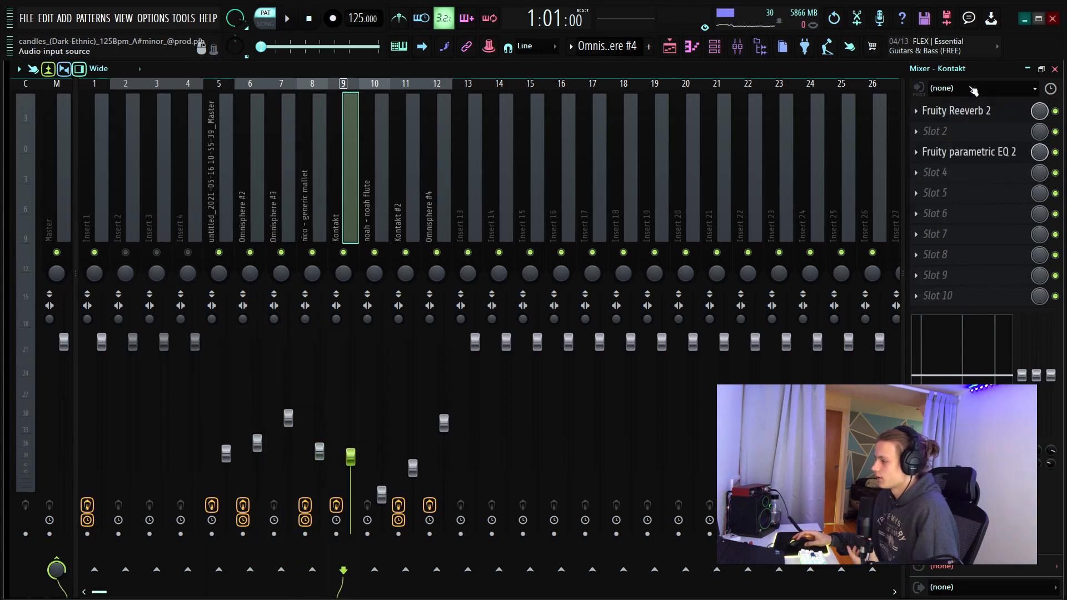
{"action": "left_click", "coordinate": [1012, 119]}
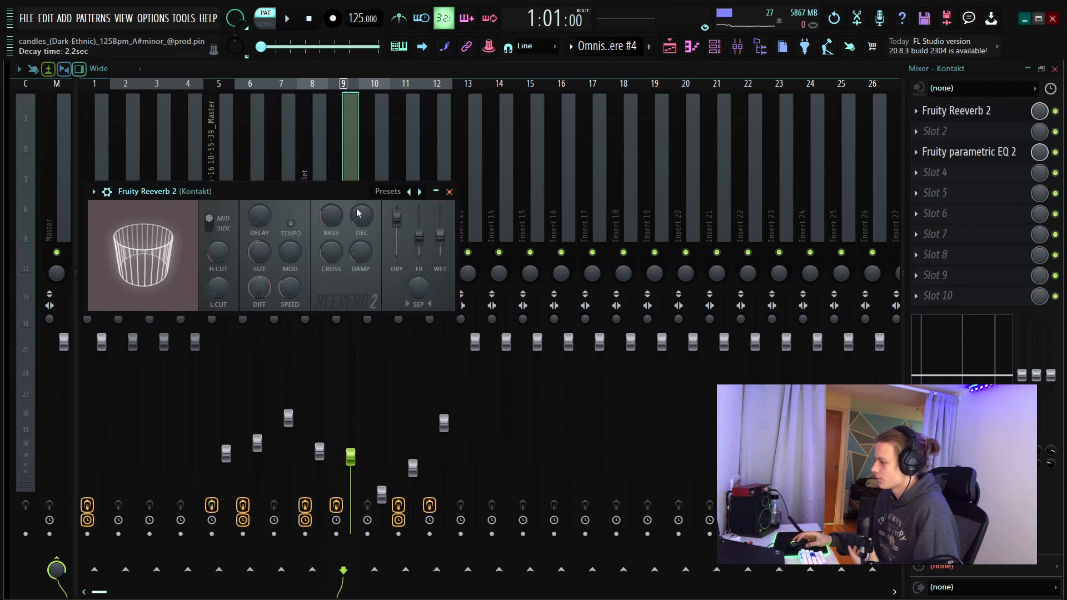
{"action": "left_click", "coordinate": [451, 192]}
{"action": "left_click", "coordinate": [1008, 154]}
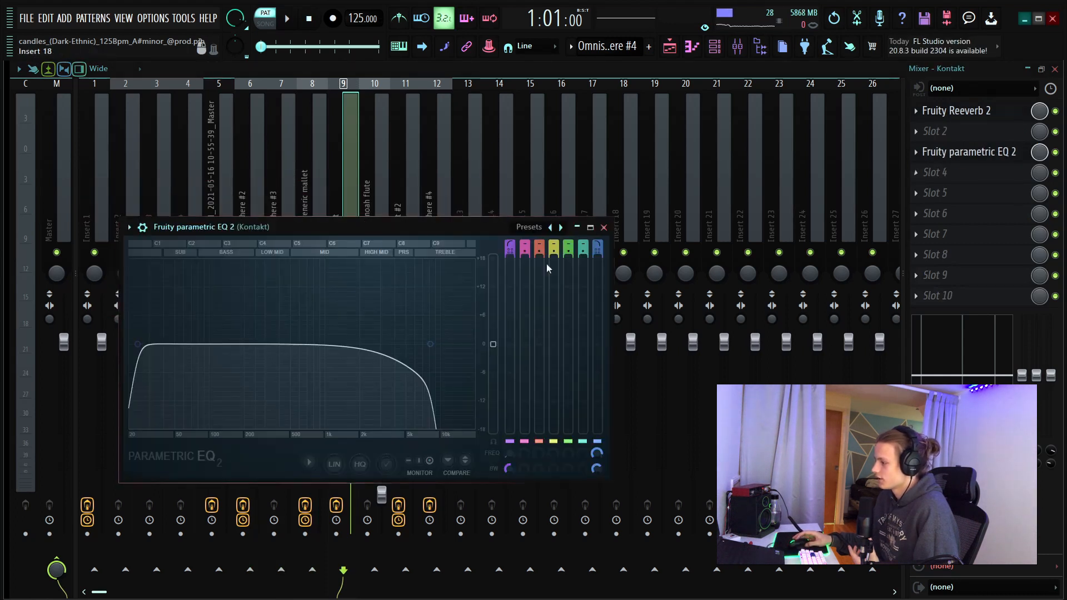
{"action": "left_click", "coordinate": [603, 227]}
- View the noah flute insert's effect slots, and inspect the Fruity parametric EQ 2 curve on the Kontakt #2 insert
{"action": "left_click", "coordinate": [378, 205]}
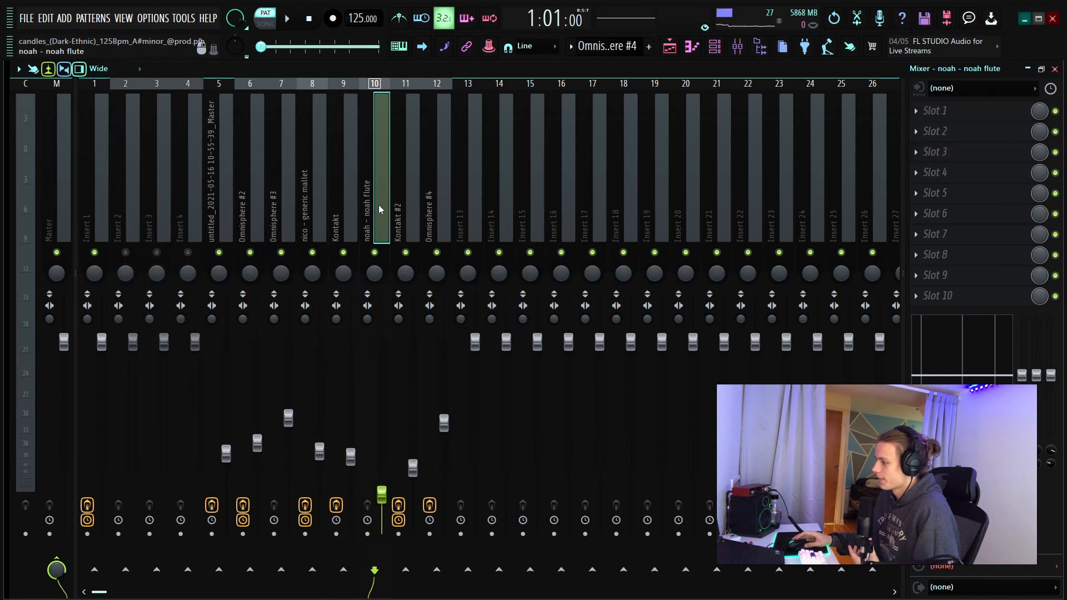
{"action": "left_click", "coordinate": [412, 186]}
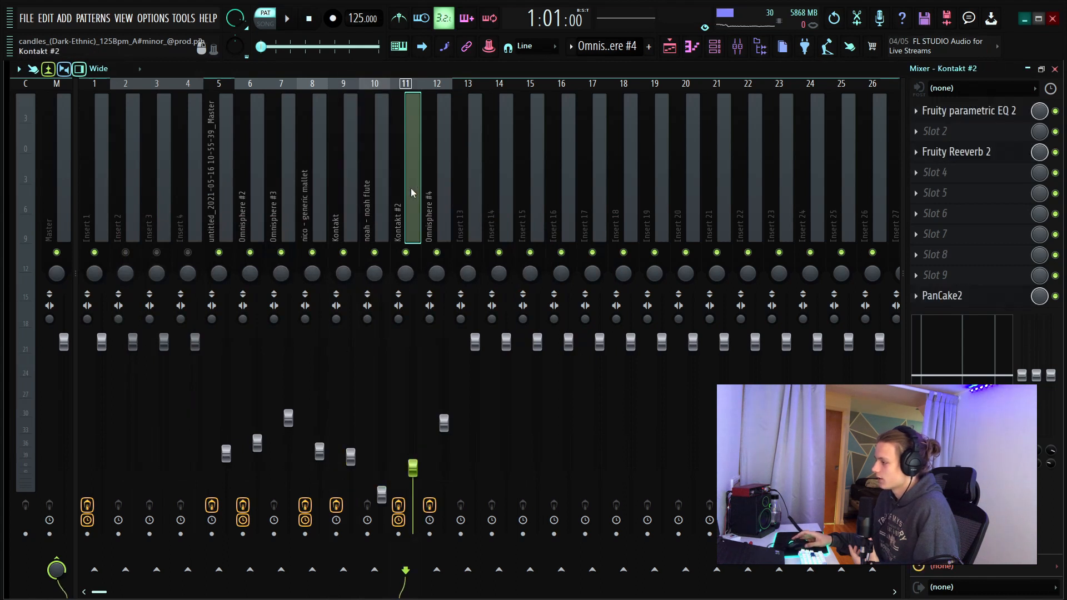
{"action": "left_click", "coordinate": [1026, 114]}
{"action": "left_click_drag", "start_coordinate": [350, 137], "coordinate": [431, 131]}
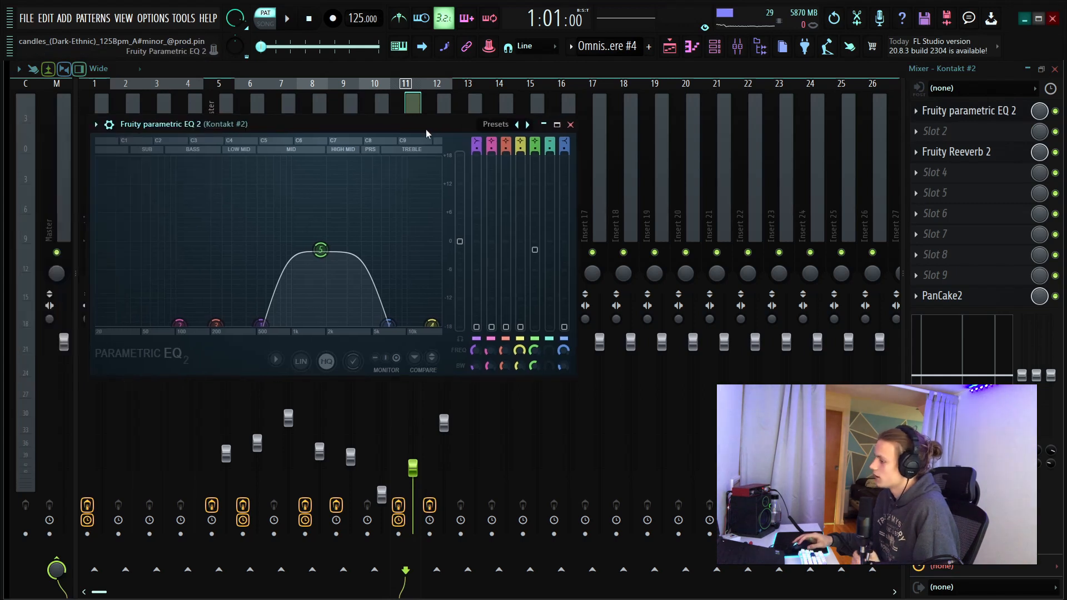
{"action": "left_click", "coordinate": [572, 122]}
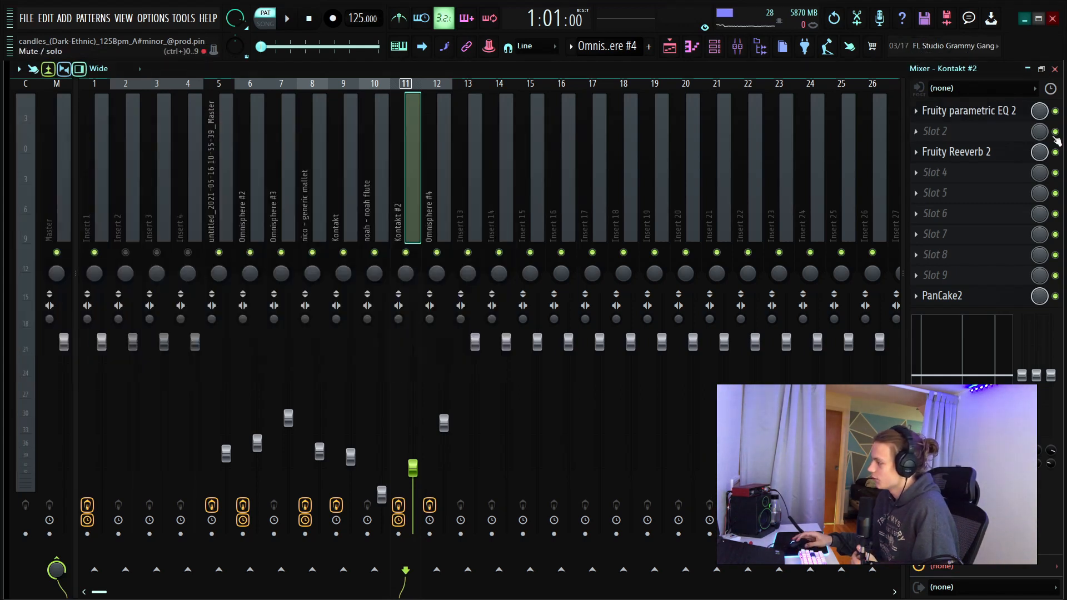
- Inspect the Fruity parametric EQ 2 curve on the Omnisphere #4 mixer insert and enlarge its window
{"action": "left_click", "coordinate": [444, 225]}
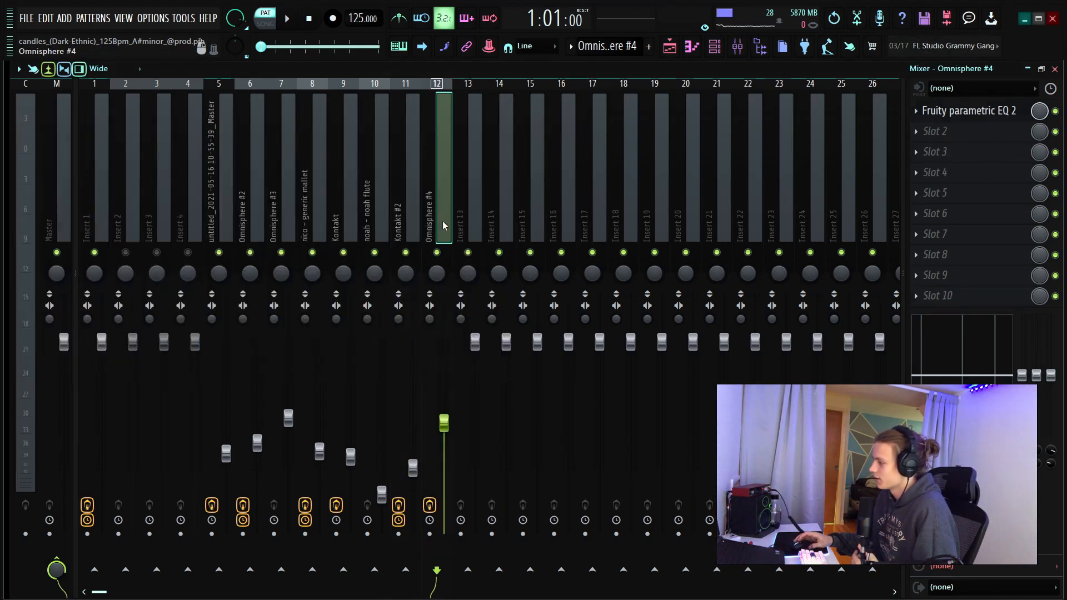
{"action": "left_click", "coordinate": [972, 117]}
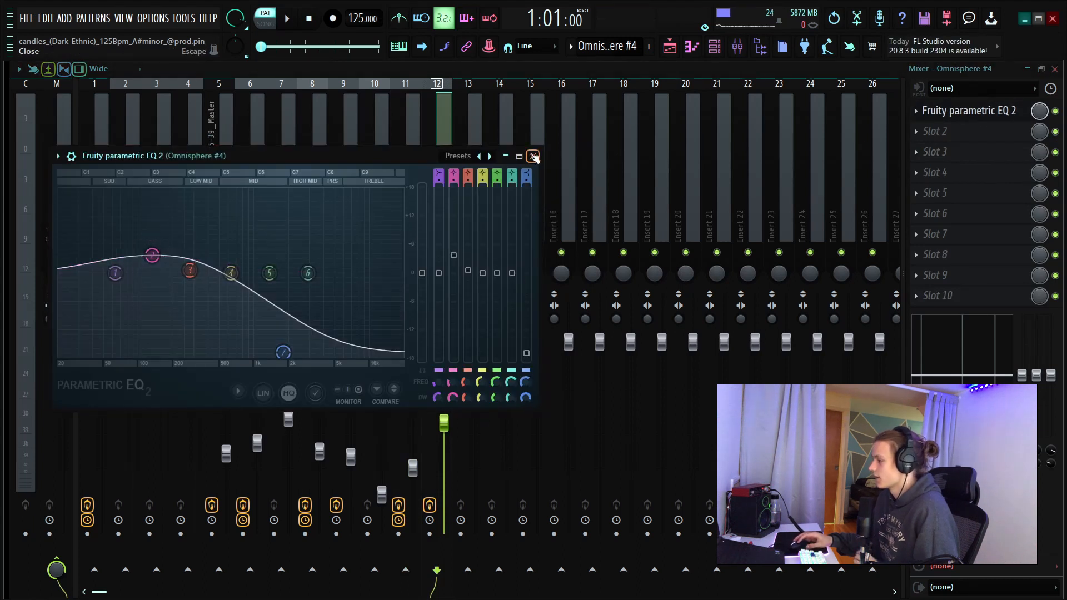
{"action": "left_click", "coordinate": [529, 157]}
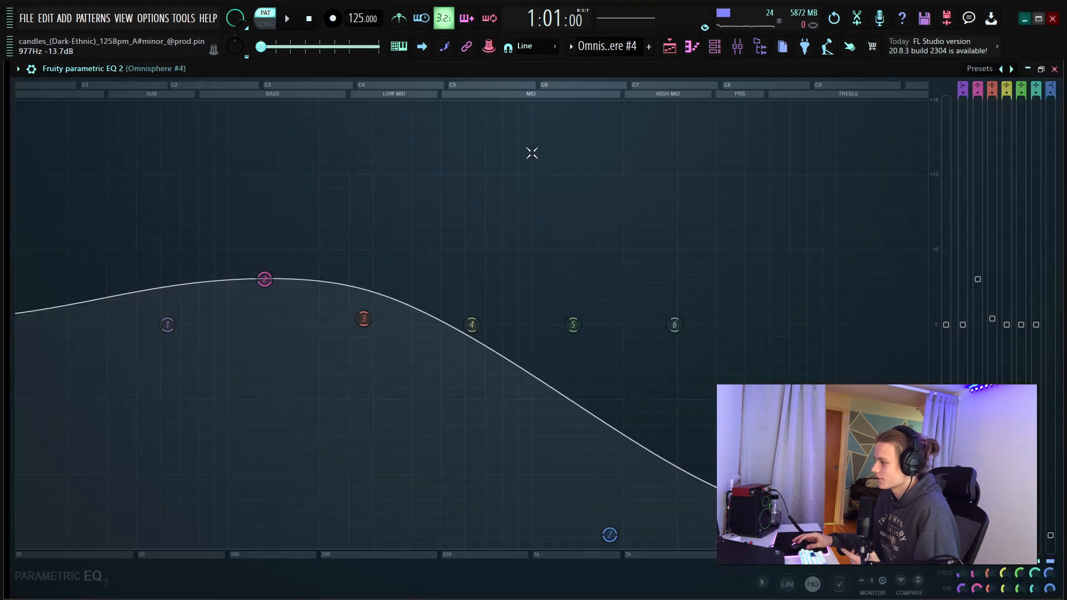
- Examine in the playlist how the loop's clips are arranged on tracks 5 to 15 over bars 1 to 32
{"action": "key", "text": "F5"}
{"action": "scroll", "coordinate": [565, 288], "scroll_direction": "down", "scroll_amount": 5}
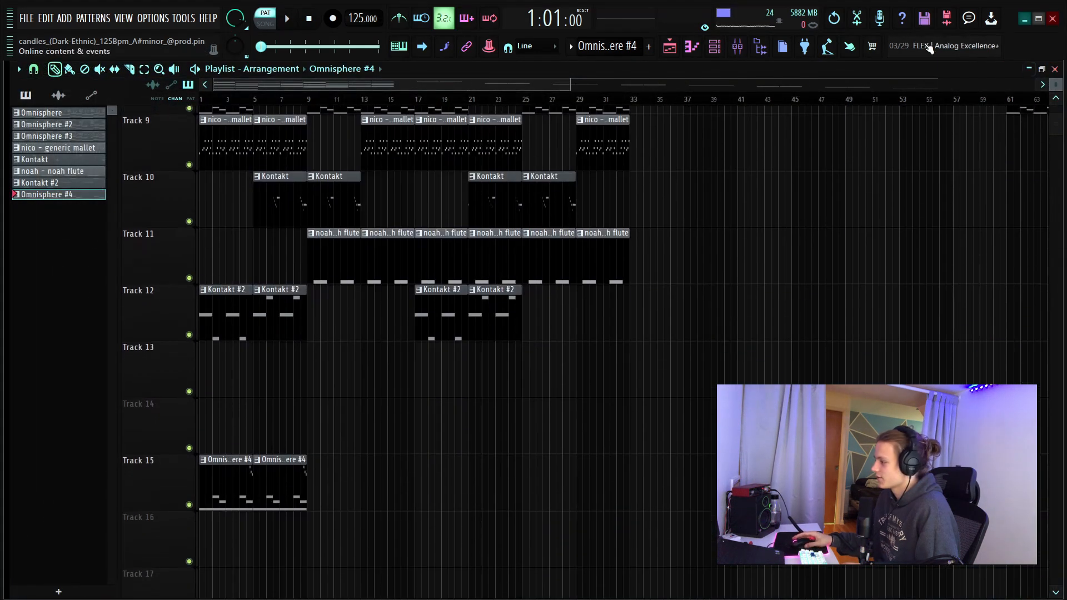
{"action": "left_click_drag", "start_coordinate": [1056, 83], "coordinate": [1056, 82]}
{"action": "scroll", "coordinate": [798, 347], "scroll_direction": "up", "scroll_amount": 7}
{"action": "scroll", "coordinate": [489, 326], "scroll_direction": "down", "scroll_amount": 4}
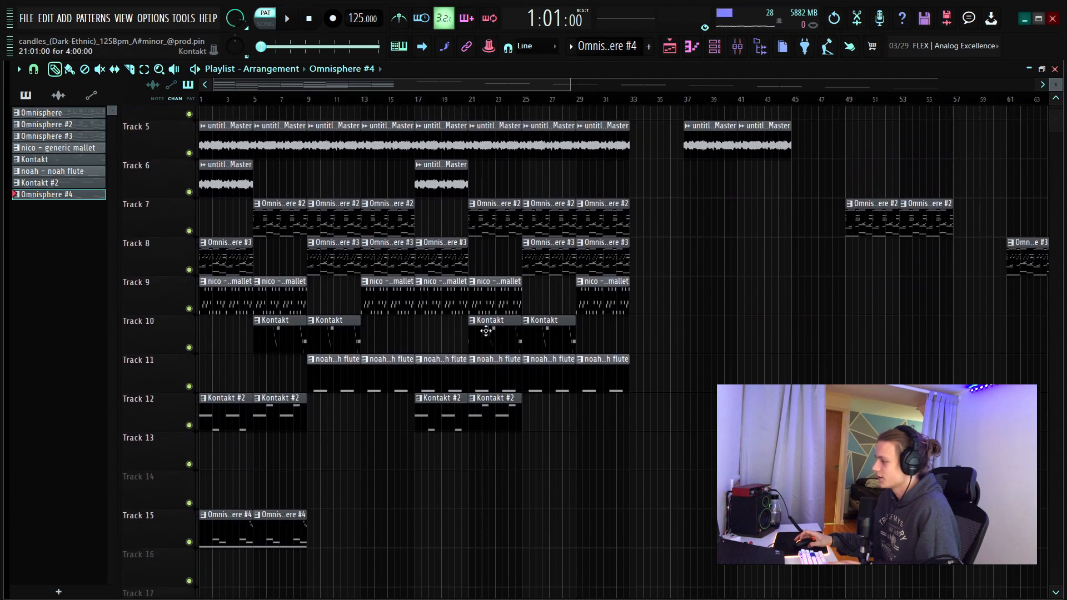
{"action": "scroll", "coordinate": [478, 320], "scroll_direction": "up", "scroll_amount": 1}
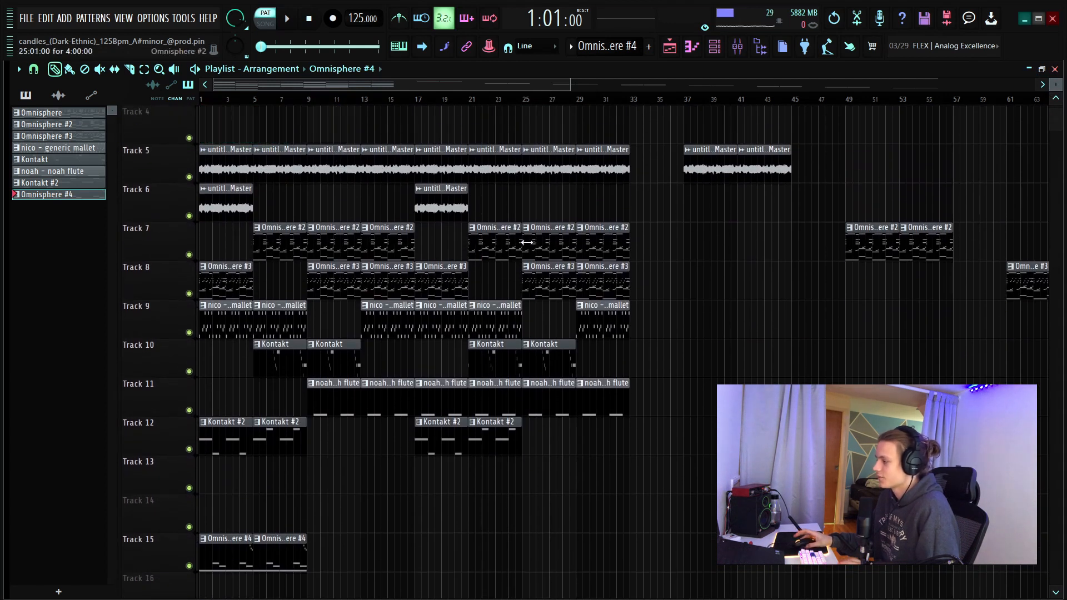
{"action": "scroll", "coordinate": [562, 323], "scroll_direction": "up", "scroll_amount": 2}
{"action": "scroll", "coordinate": [567, 339], "scroll_direction": "down", "scroll_amount": 2}
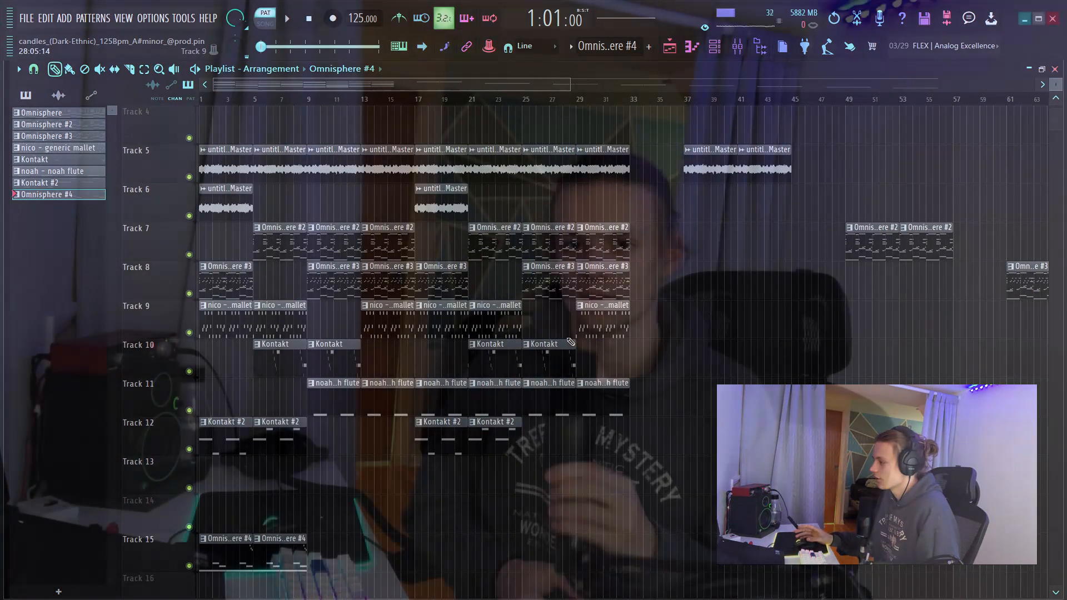